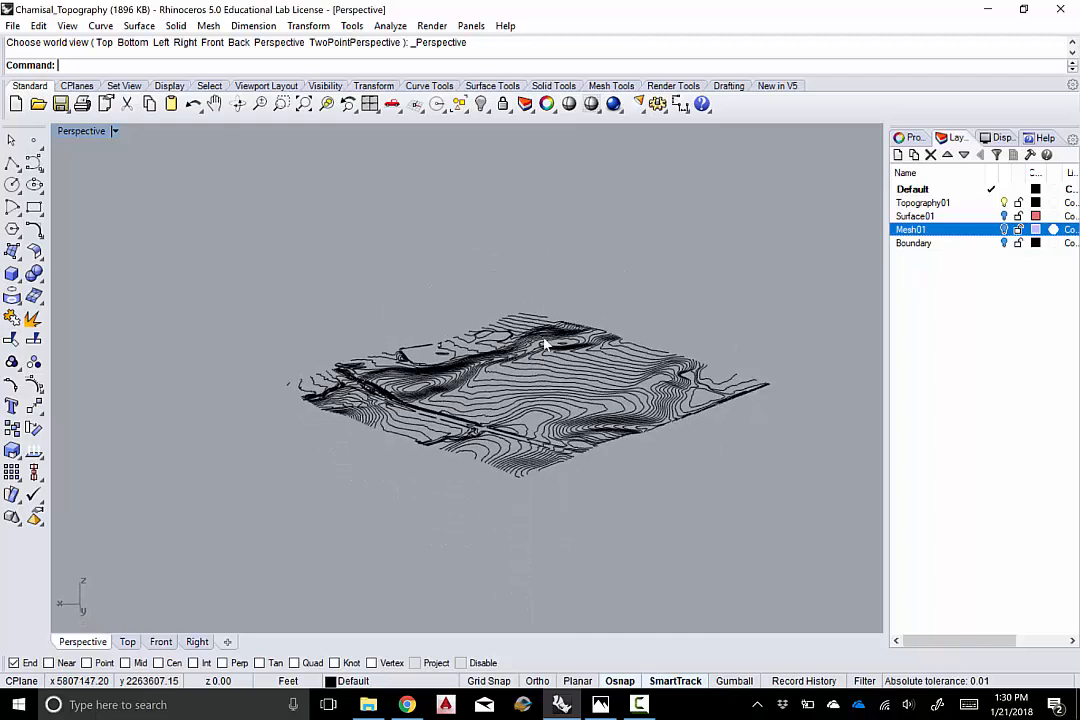
# Turn on the Surface01 layer and view the terrain surface against the contour lines
pyautogui.scroll(5, 506, 373)
pyautogui.moveTo(592, 378); pyautogui.dragTo(316, 374, button='right')
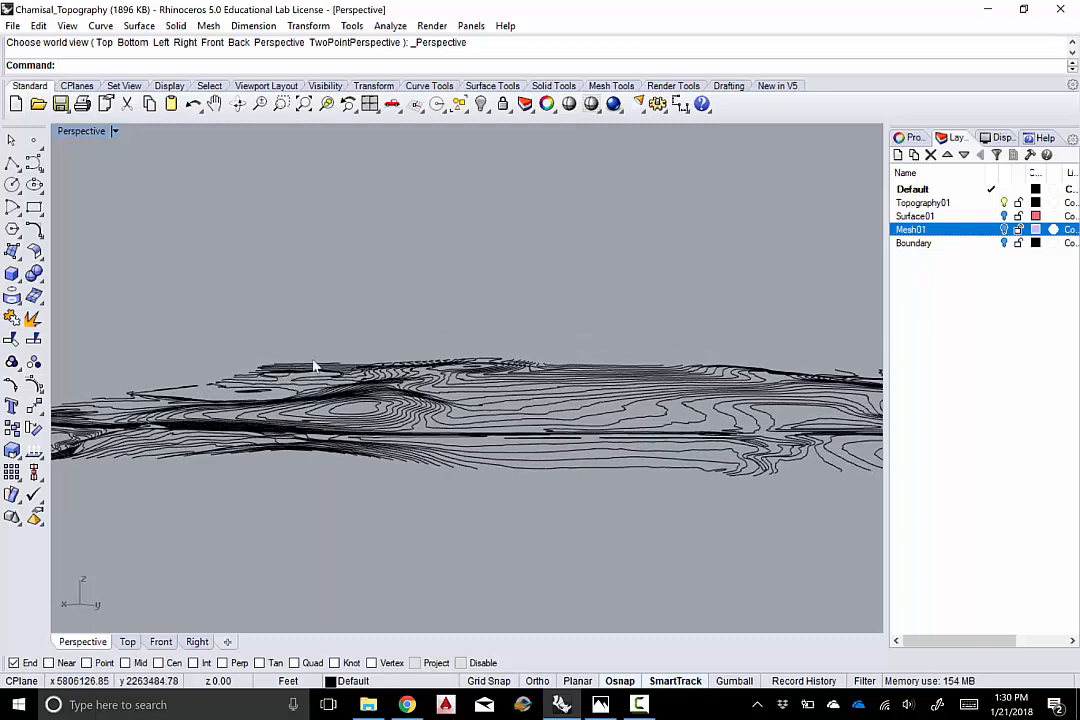
pyautogui.moveTo(545, 320); pyautogui.dragTo(678, 367, button='right')
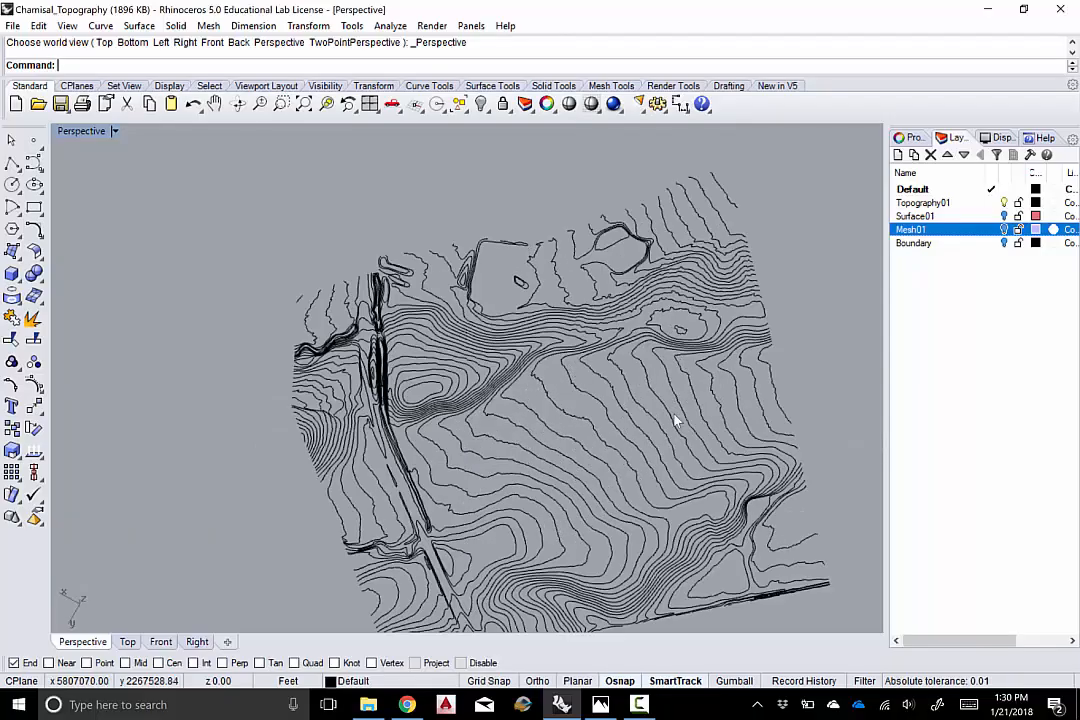
pyautogui.moveTo(677, 419); pyautogui.dragTo(614, 345, button='right')
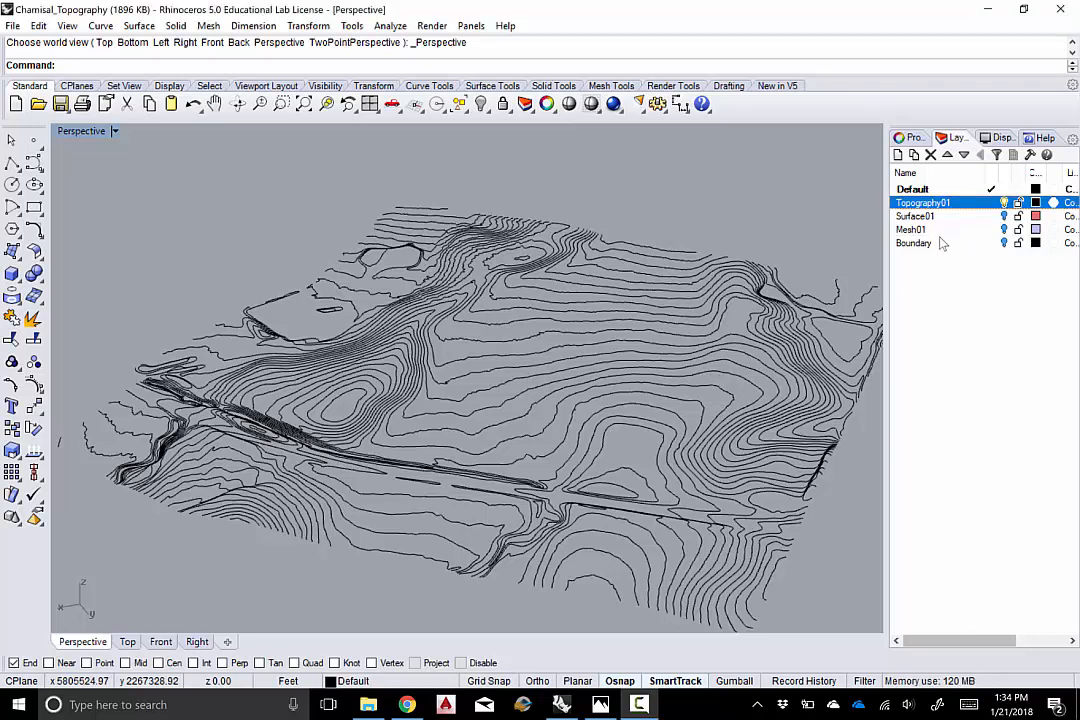
pyautogui.click(1004, 216)
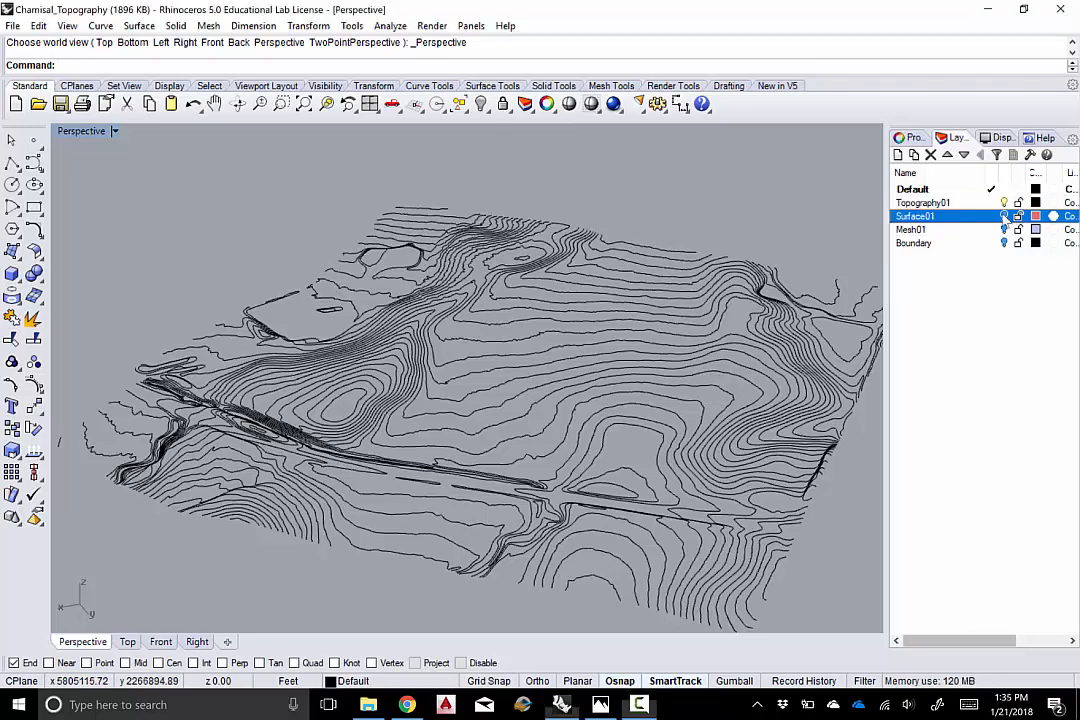
pyautogui.moveTo(697, 282); pyautogui.dragTo(504, 357, button='right')
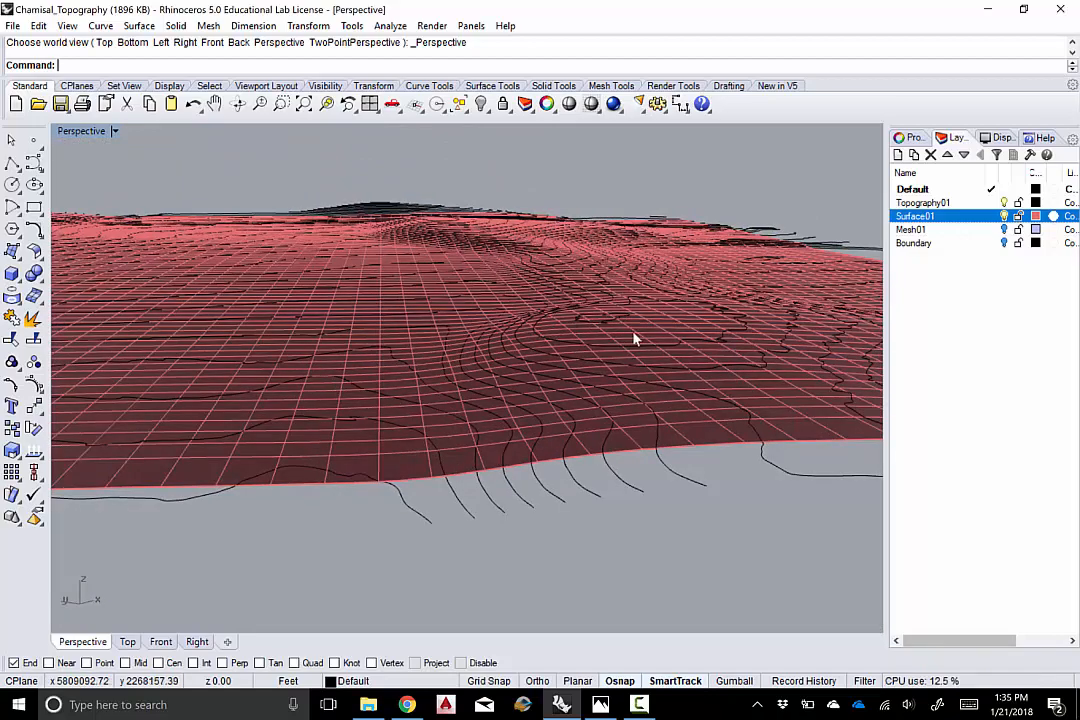
pyautogui.moveTo(511, 297); pyautogui.dragTo(835, 270, button='right')
# Hide the Surface01 layer, show Mesh01, and examine how the triangulated mesh follows the contour lines
pyautogui.click(1004, 229)
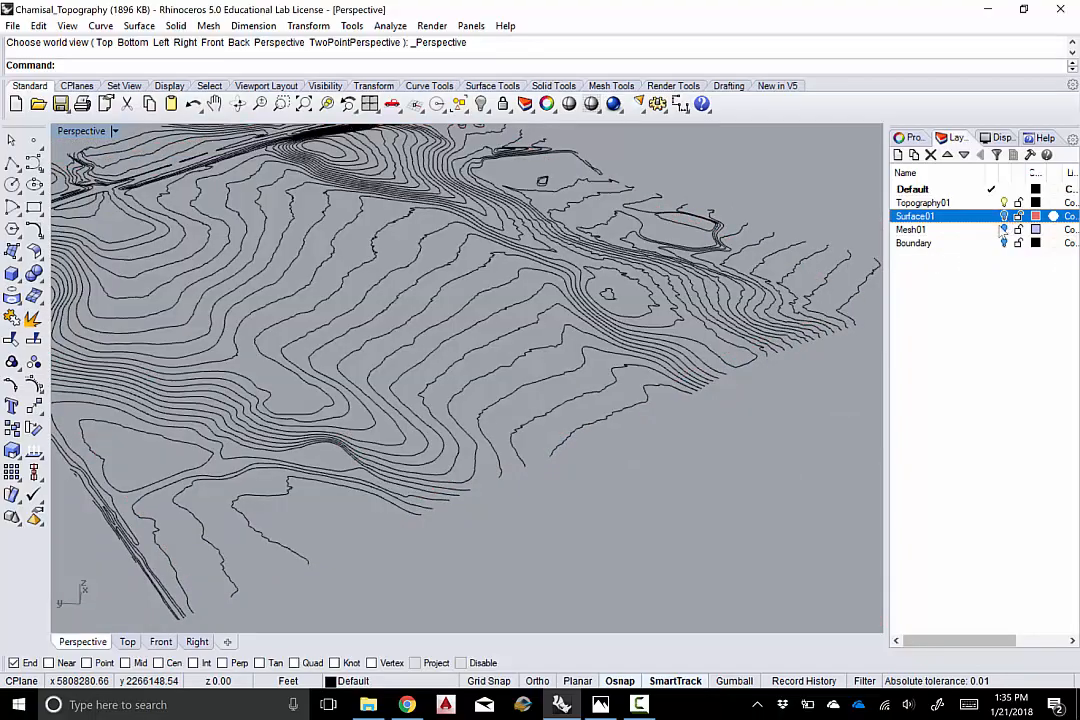
pyautogui.click(1004, 229)
pyautogui.scroll(6, 583, 304)
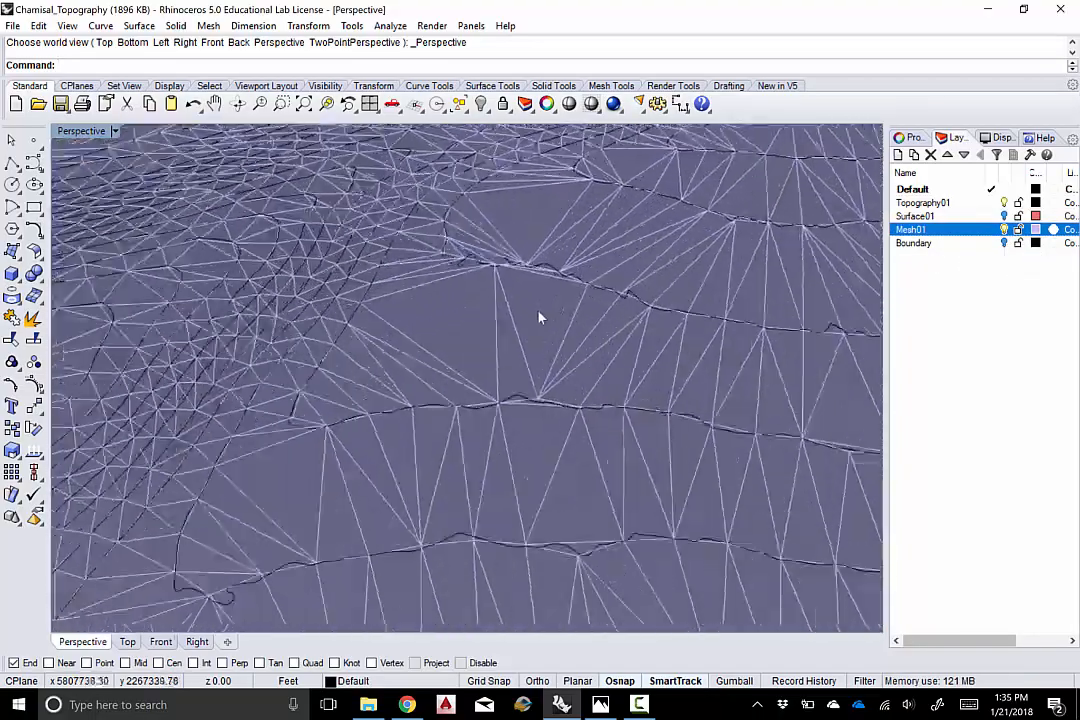
pyautogui.moveTo(538, 312); pyautogui.dragTo(325, 383, button='right')
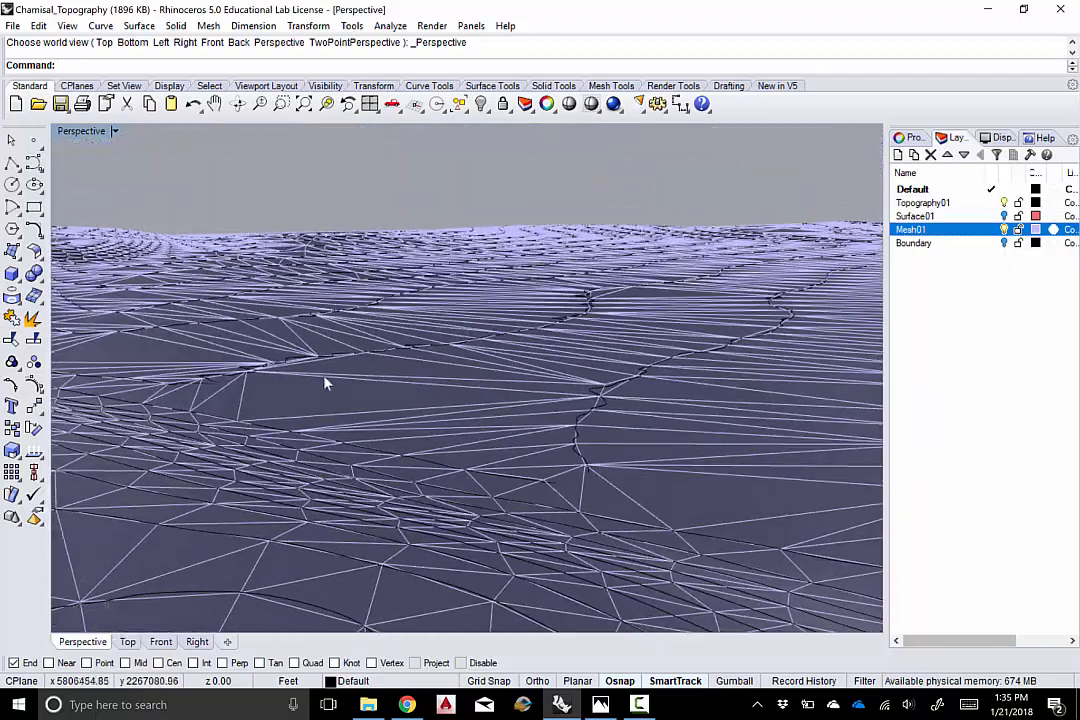
pyautogui.scroll(5, 290, 380)
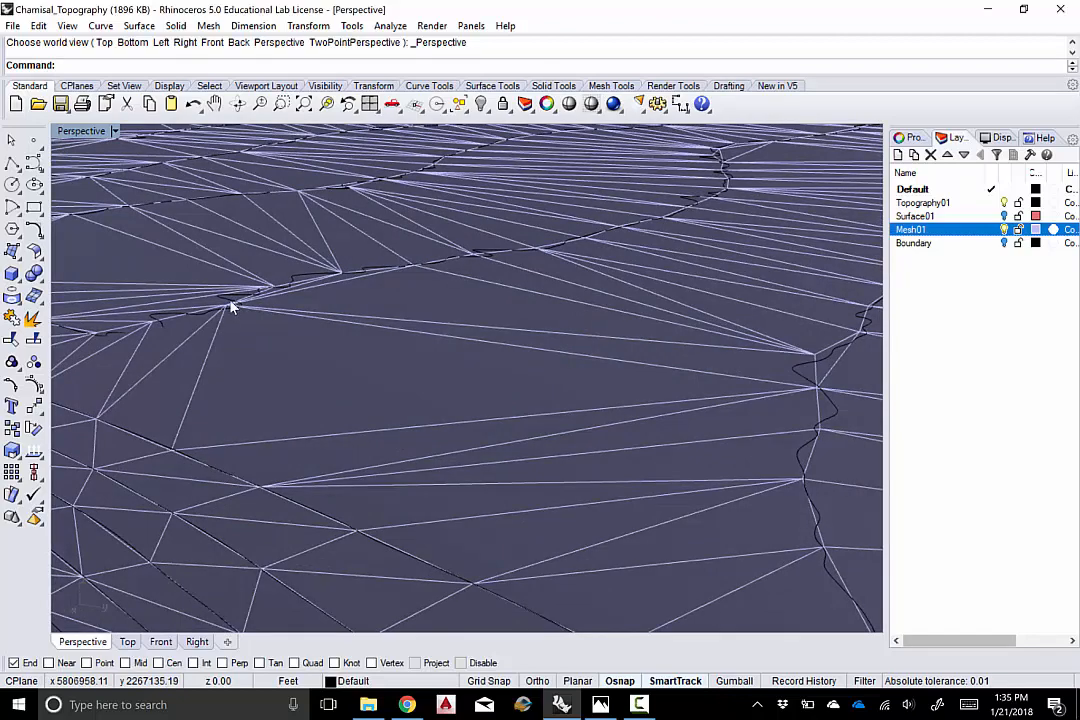
pyautogui.scroll(-4, 312, 346)
pyautogui.moveTo(312, 350); pyautogui.dragTo(268, 298, button='right')
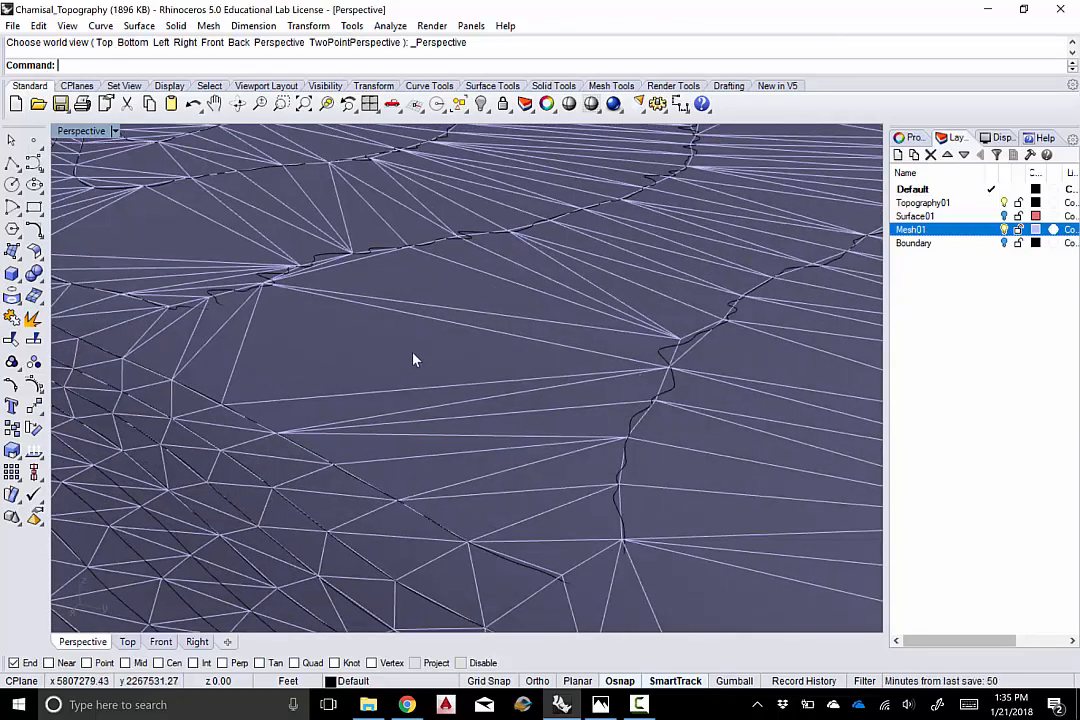
pyautogui.scroll(-5, 458, 337)
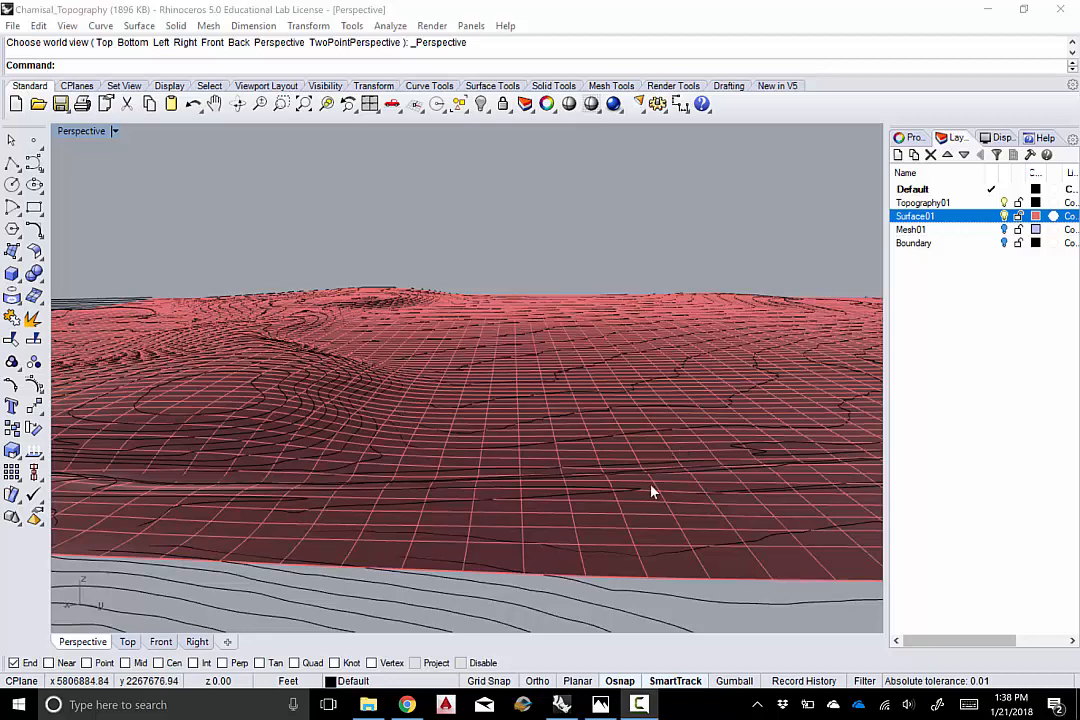
# Switch to Chrome and open the Download page of grasshopper3d.com to read the Grasshopper options for each Rhino version
pyautogui.moveTo(561, 706)
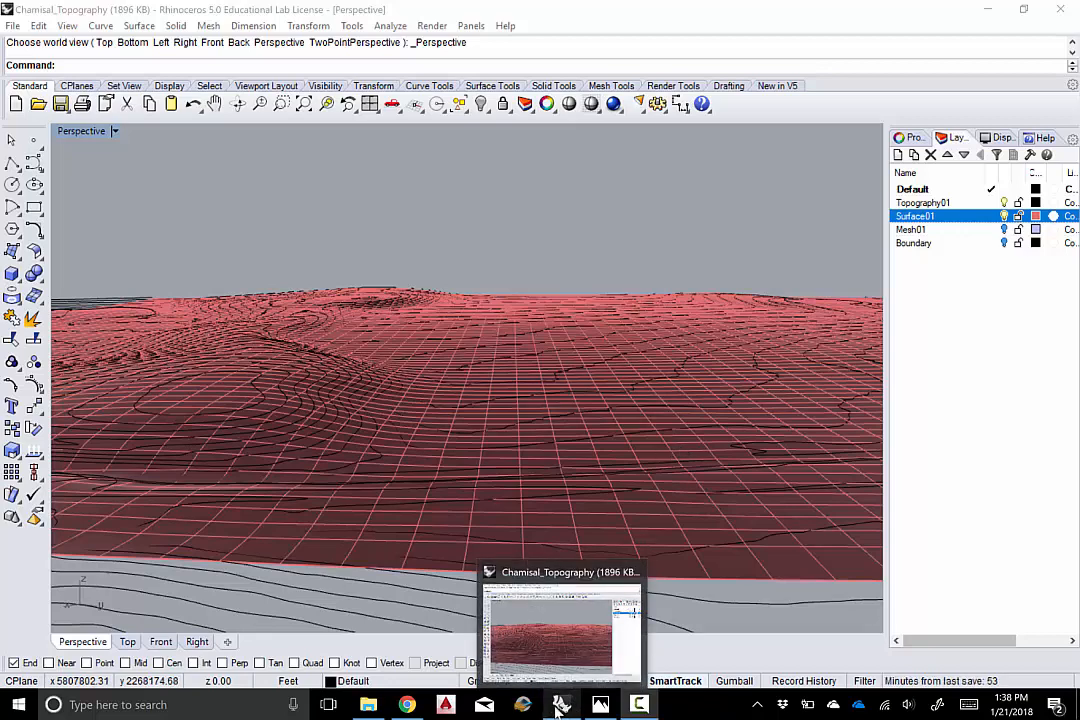
pyautogui.click(407, 706)
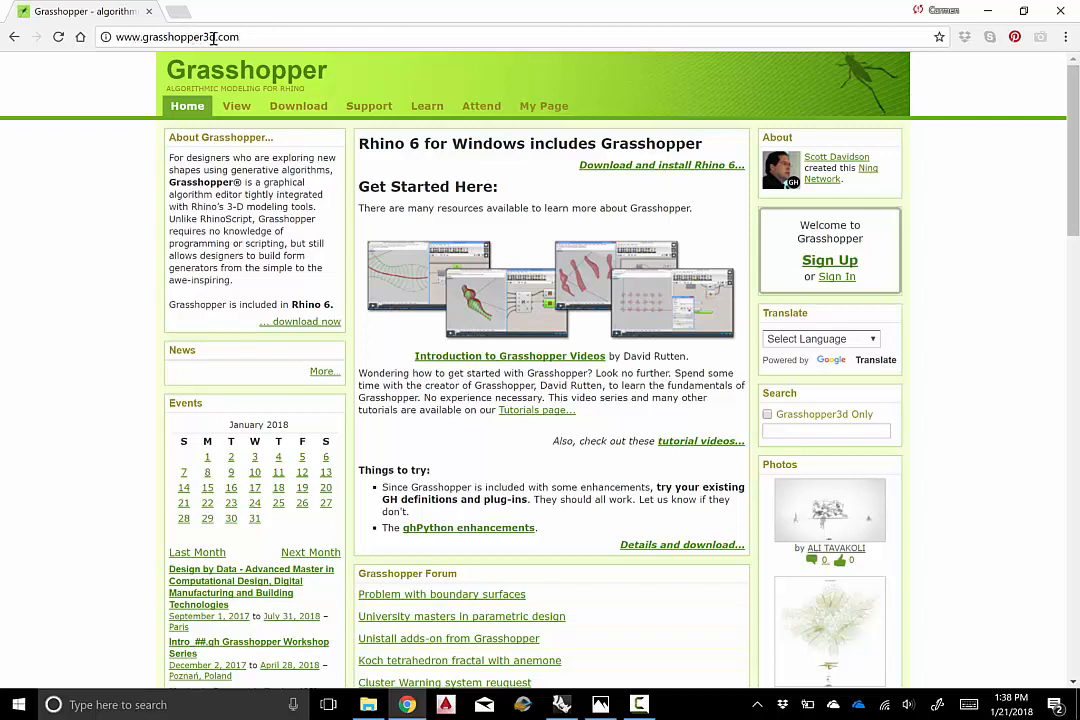
pyautogui.click(298, 127)
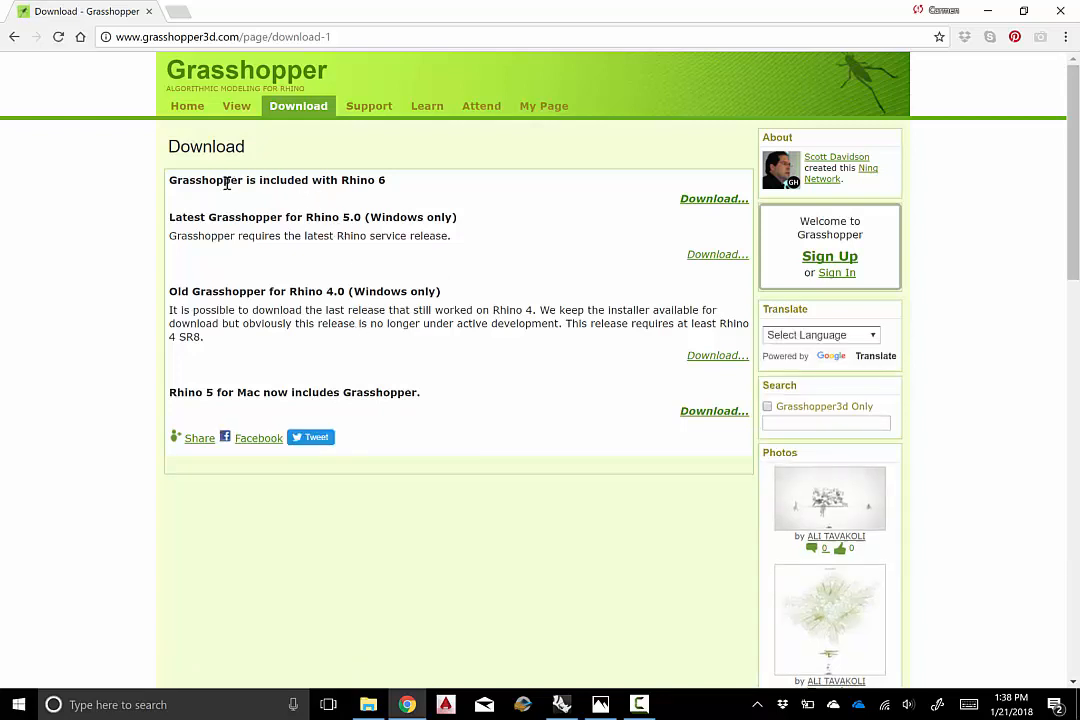
pyautogui.moveTo(224, 183); pyautogui.dragTo(421, 192)
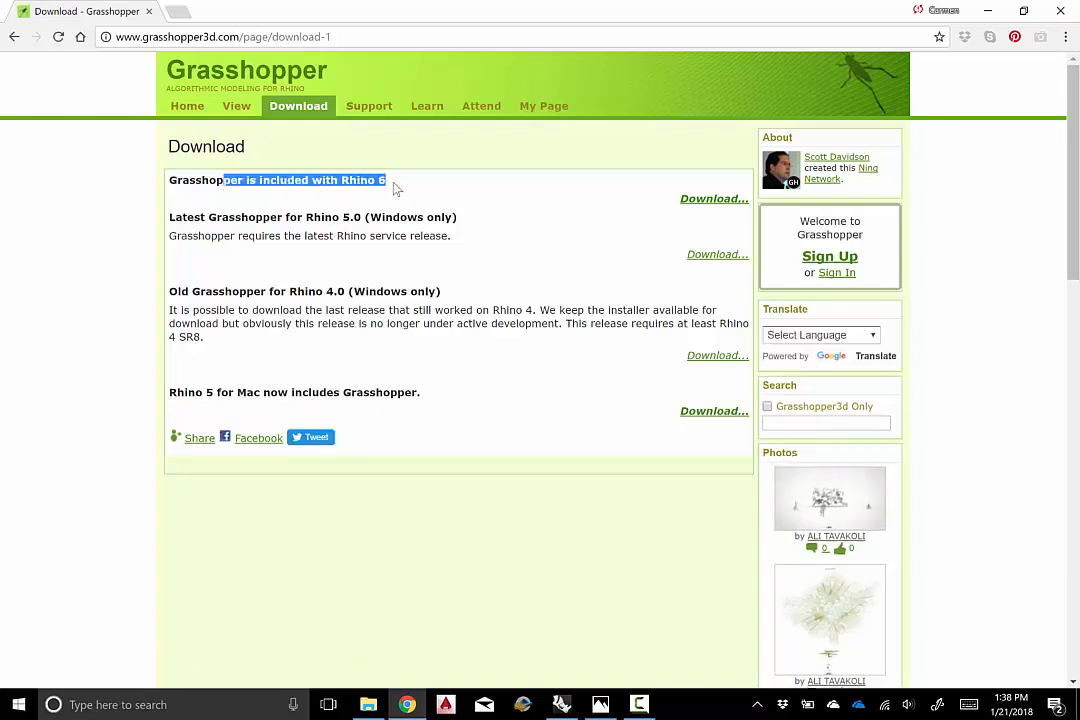
pyautogui.click(395, 187)
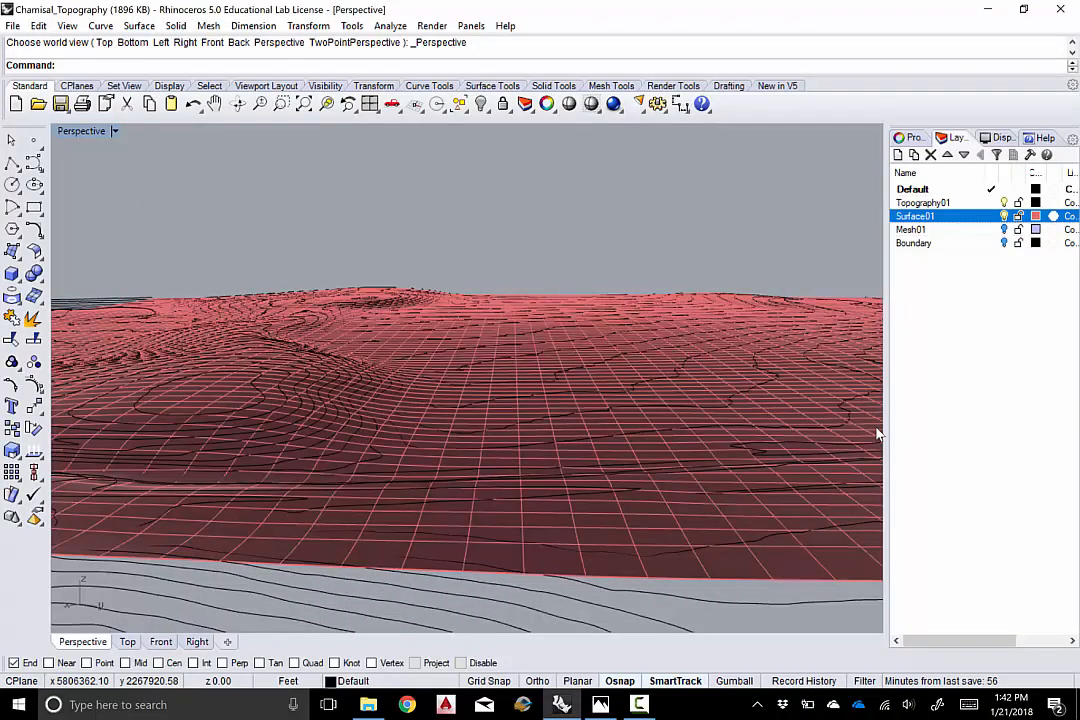
# Back in Rhino, turn off the Surface01 layer so that only the Topography01 contour lines are shown
pyautogui.click(600, 705)
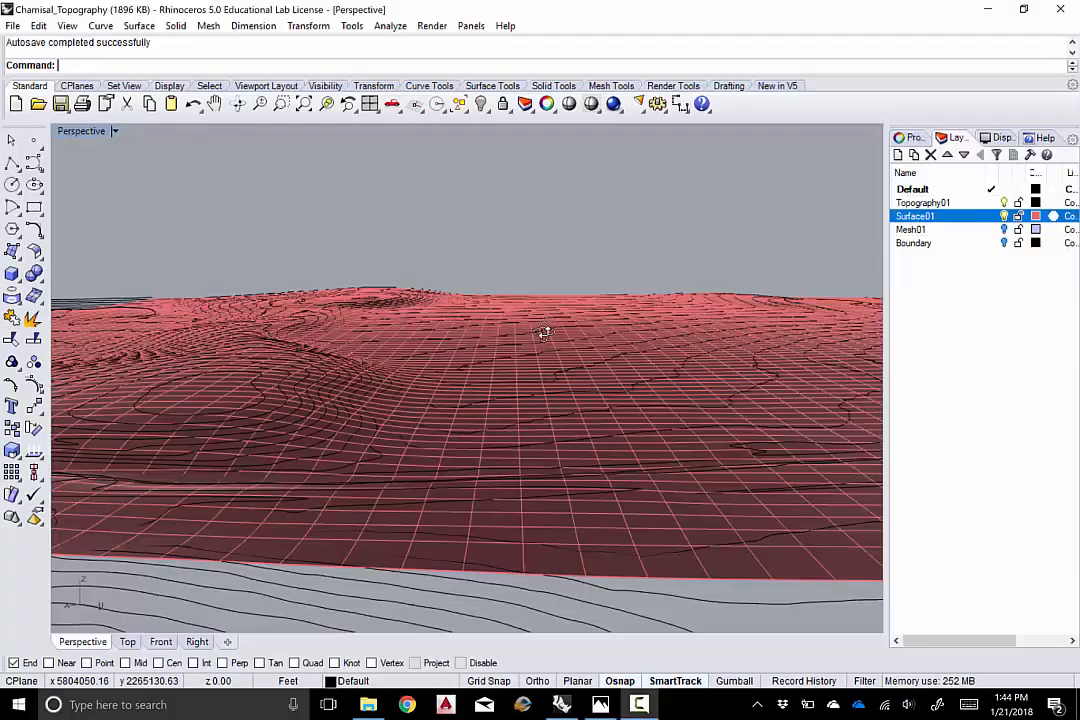
pyautogui.moveTo(543, 332); pyautogui.dragTo(466, 432, button='right')
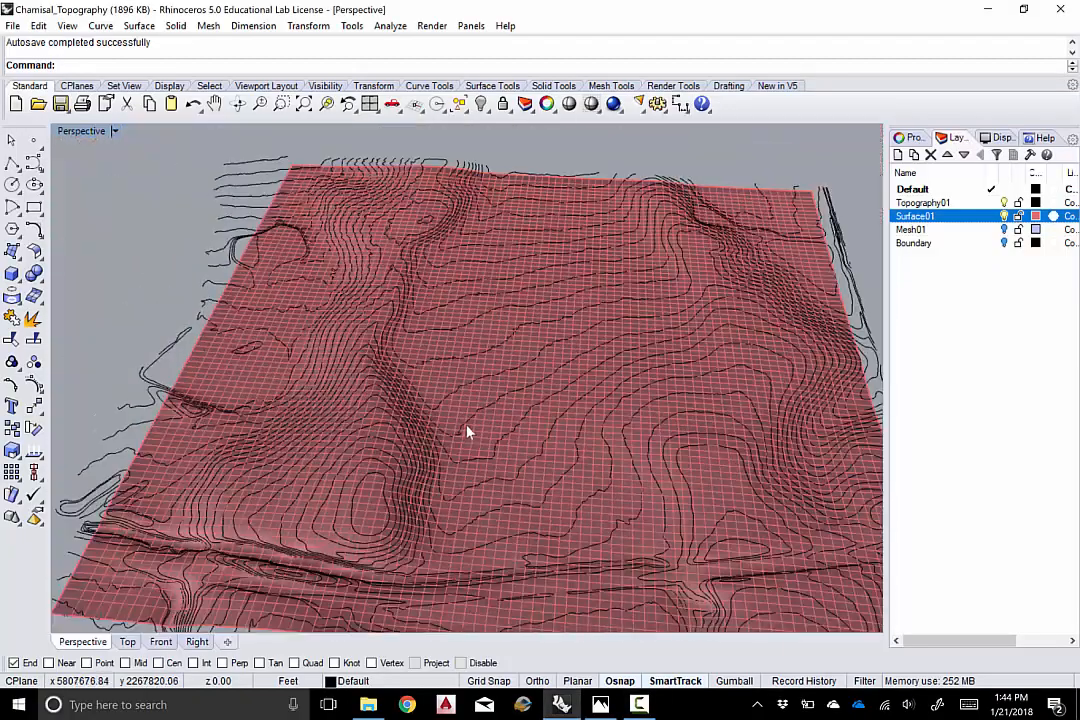
pyautogui.click(1004, 203)
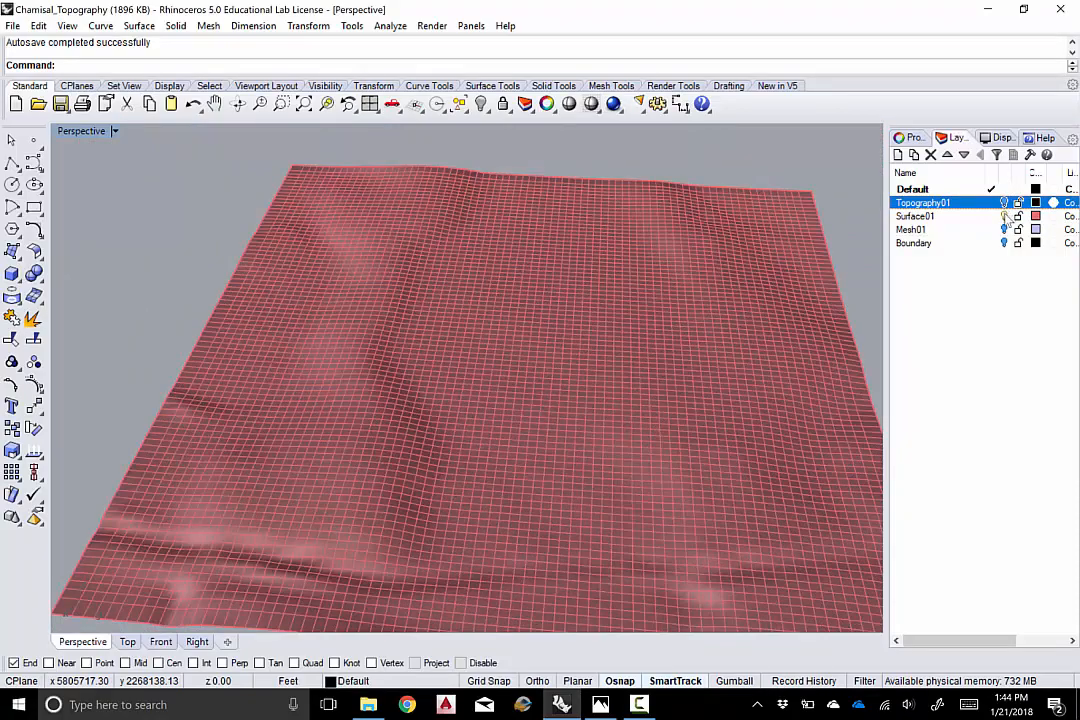
pyautogui.click(1004, 216)
pyautogui.click(1004, 203)
pyautogui.moveTo(528, 361); pyautogui.dragTo(511, 326, button='right')
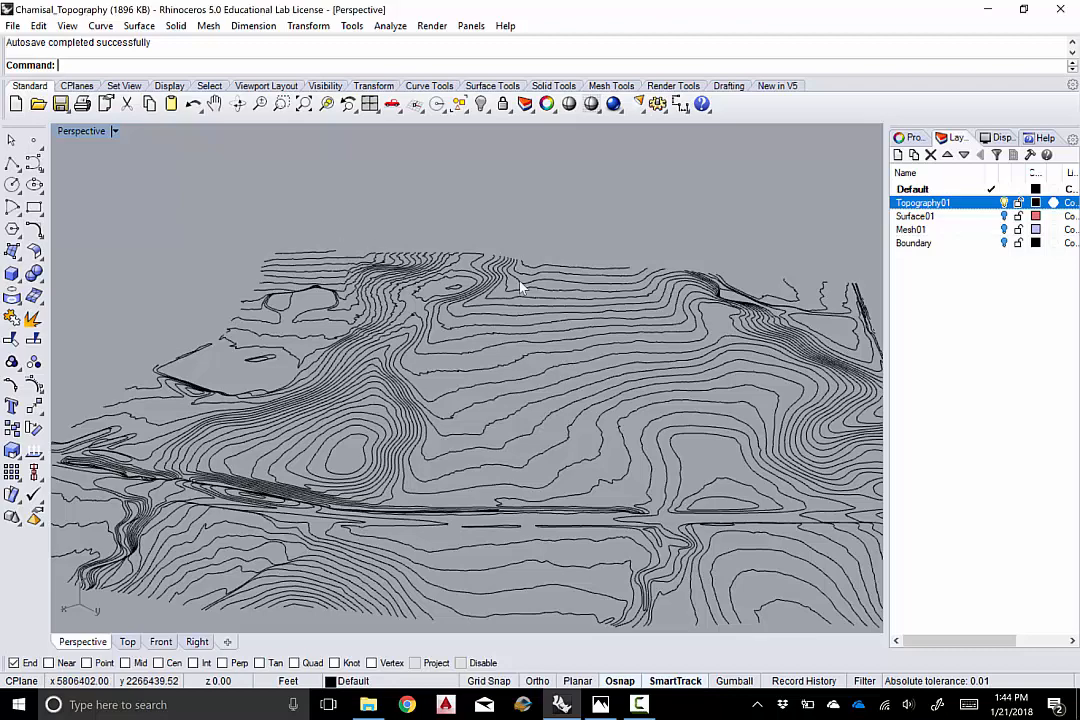
# Select one contour curve in the middle of the terrain and examine its course across the site
pyautogui.scroll(-5, 513, 282)
pyautogui.scroll(6, 423, 287)
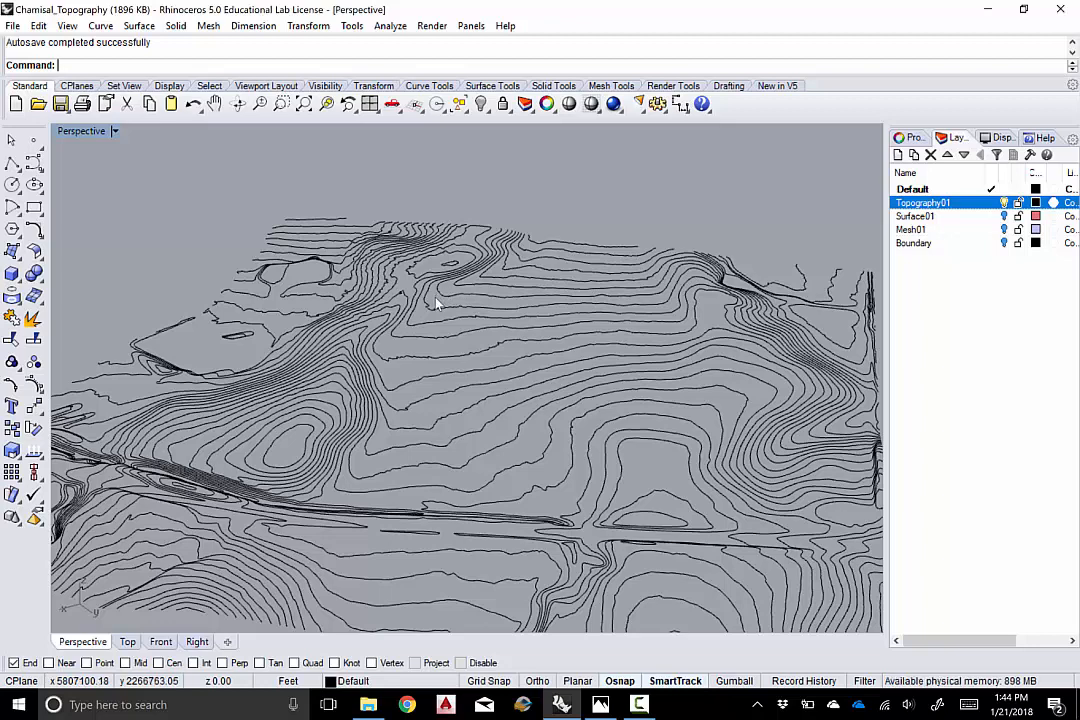
pyautogui.moveTo(566, 270); pyautogui.dragTo(454, 358, button='right')
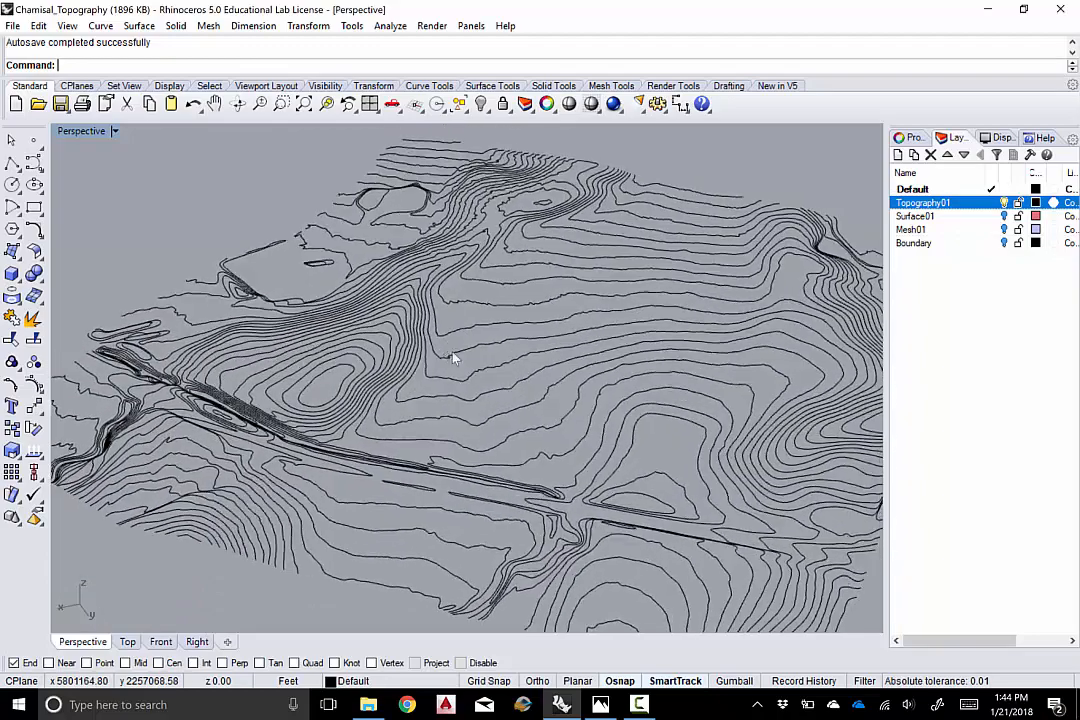
pyautogui.scroll(-3, 430, 320)
pyautogui.scroll(6, 675, 325)
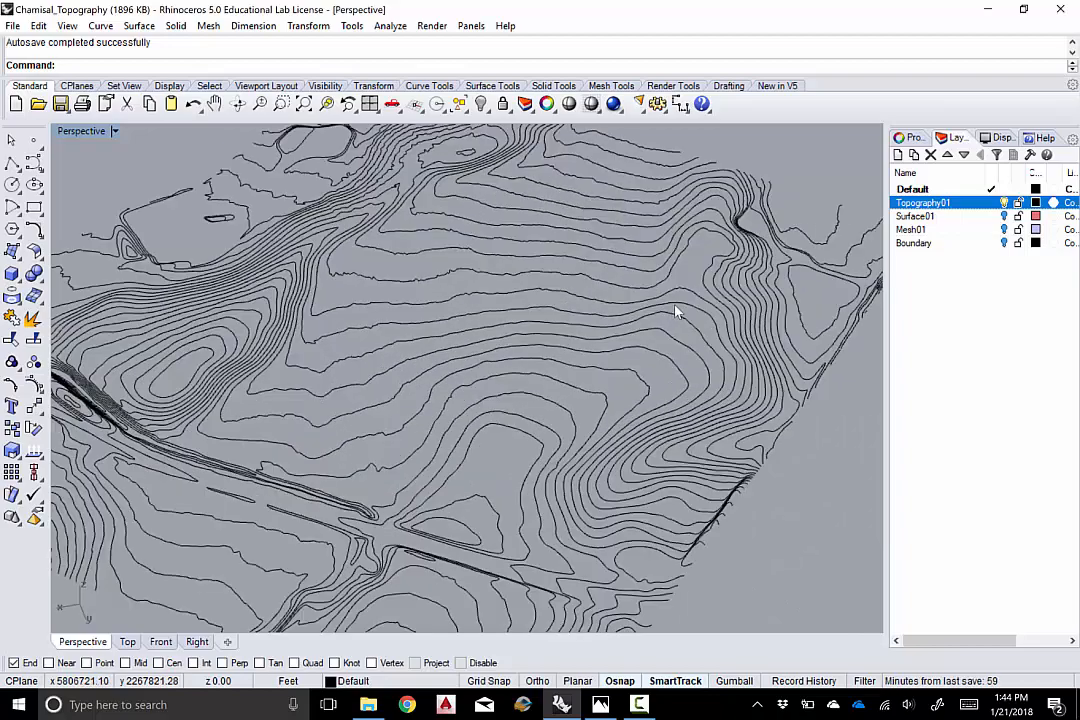
pyautogui.click(545, 286)
pyautogui.scroll(-5, 550, 330)
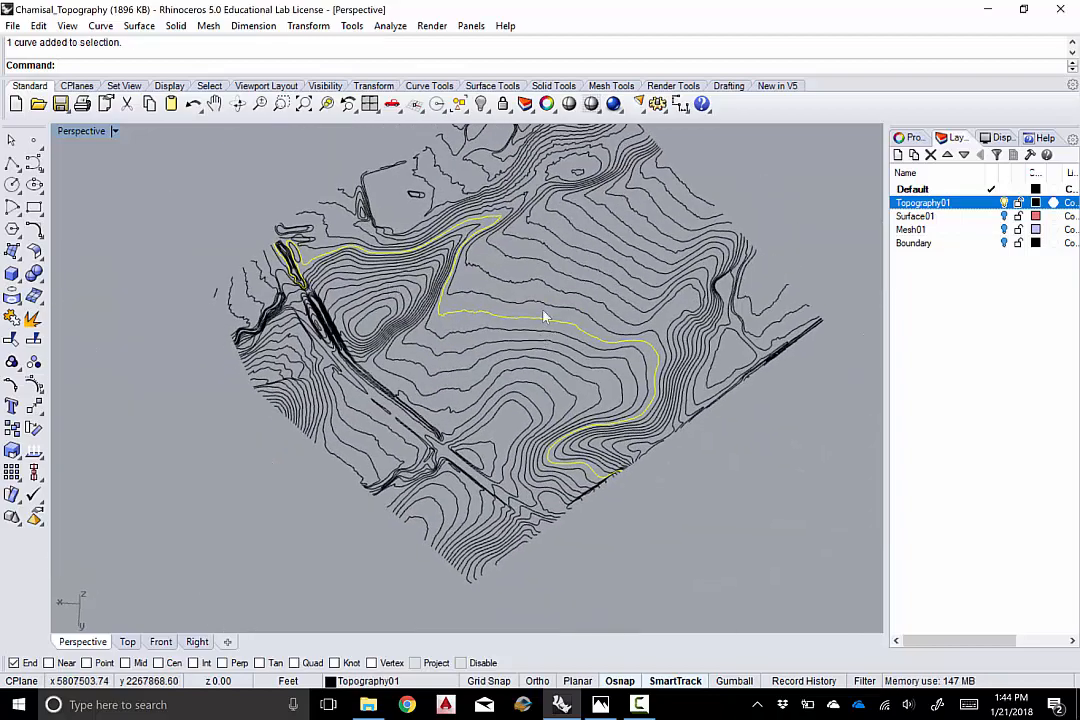
pyautogui.moveTo(590, 289); pyautogui.dragTo(491, 342, button='right')
pyautogui.scroll(5, 588, 349)
pyautogui.scroll(-2, 521, 301)
pyautogui.scroll(-5, 492, 340)
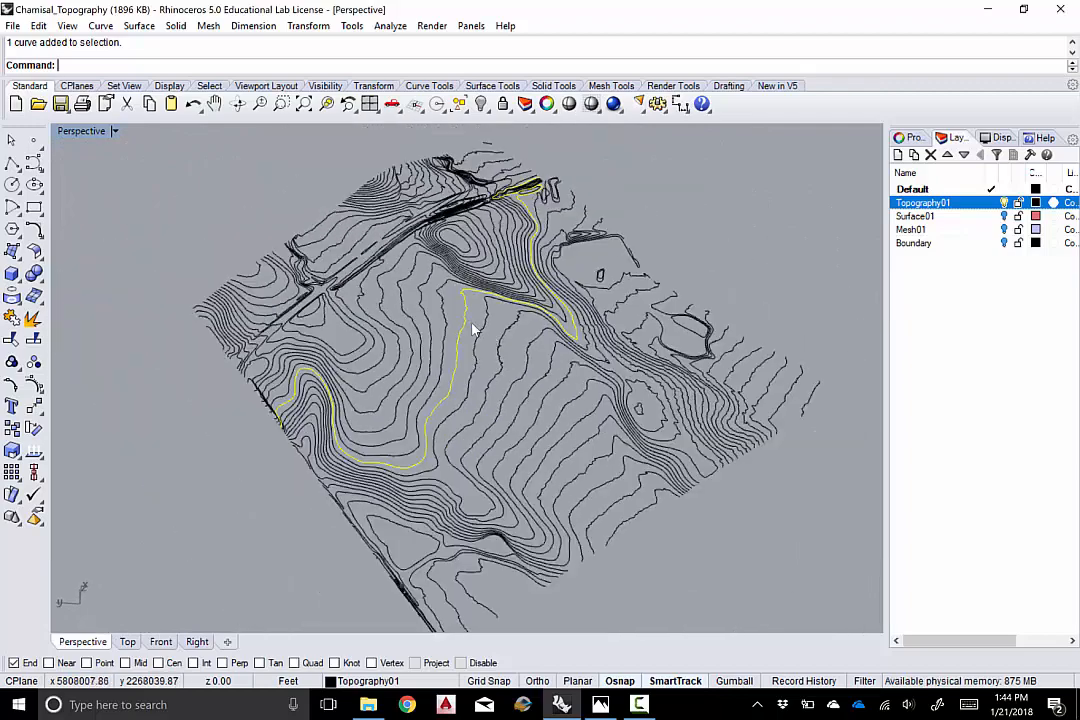
pyautogui.scroll(7, 475, 328)
pyautogui.scroll(-4, 475, 335)
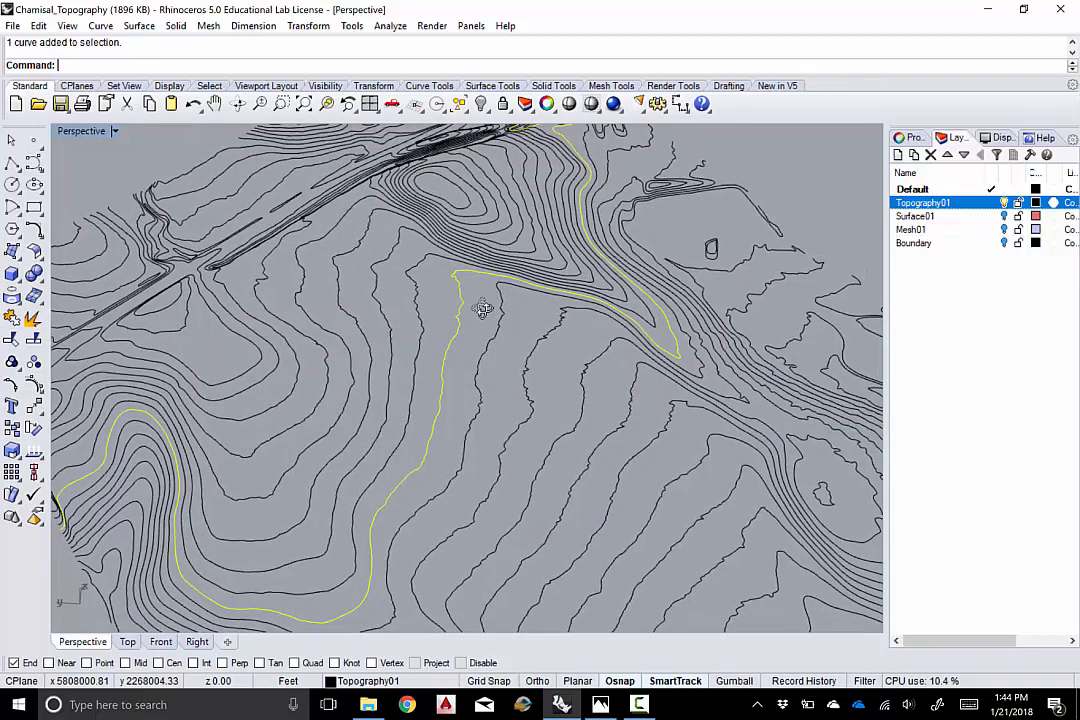
pyautogui.moveTo(490, 333); pyautogui.dragTo(485, 309, button='right')
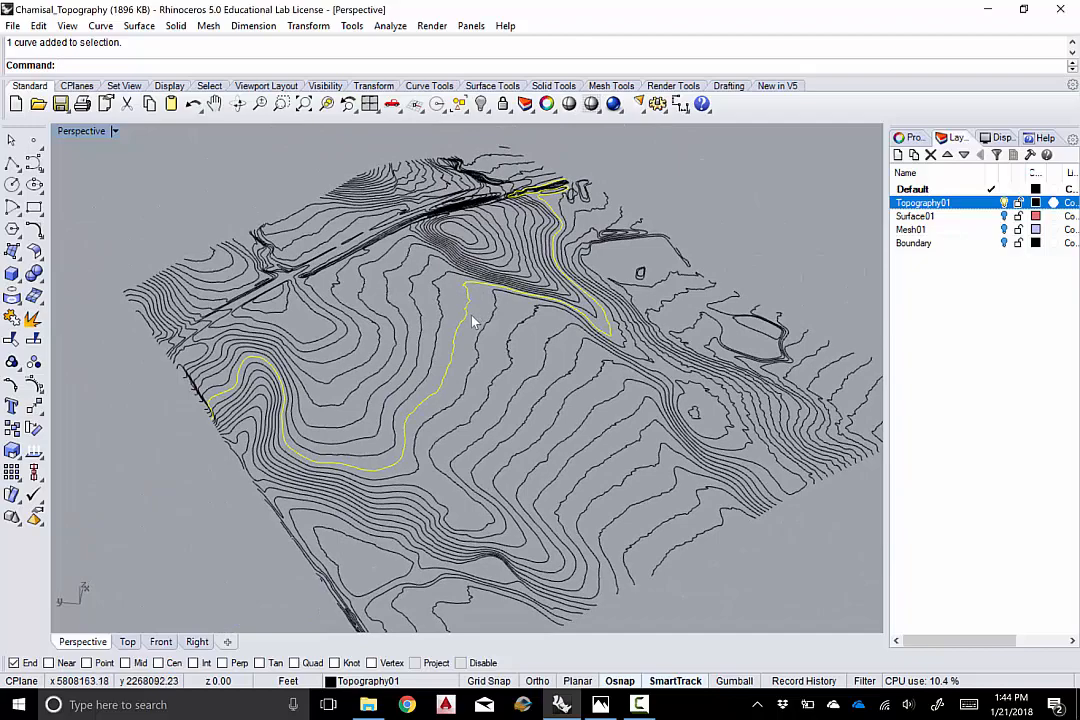
pyautogui.scroll(5, 500, 310)
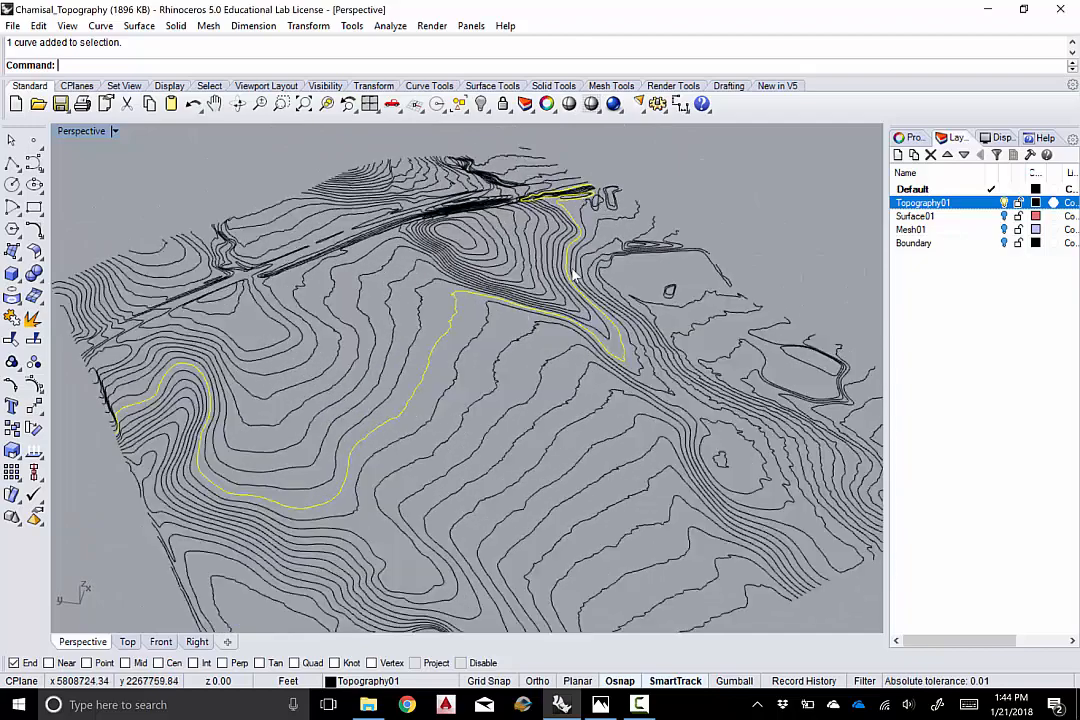
pyautogui.moveTo(506, 354); pyautogui.dragTo(465, 338, button='right')
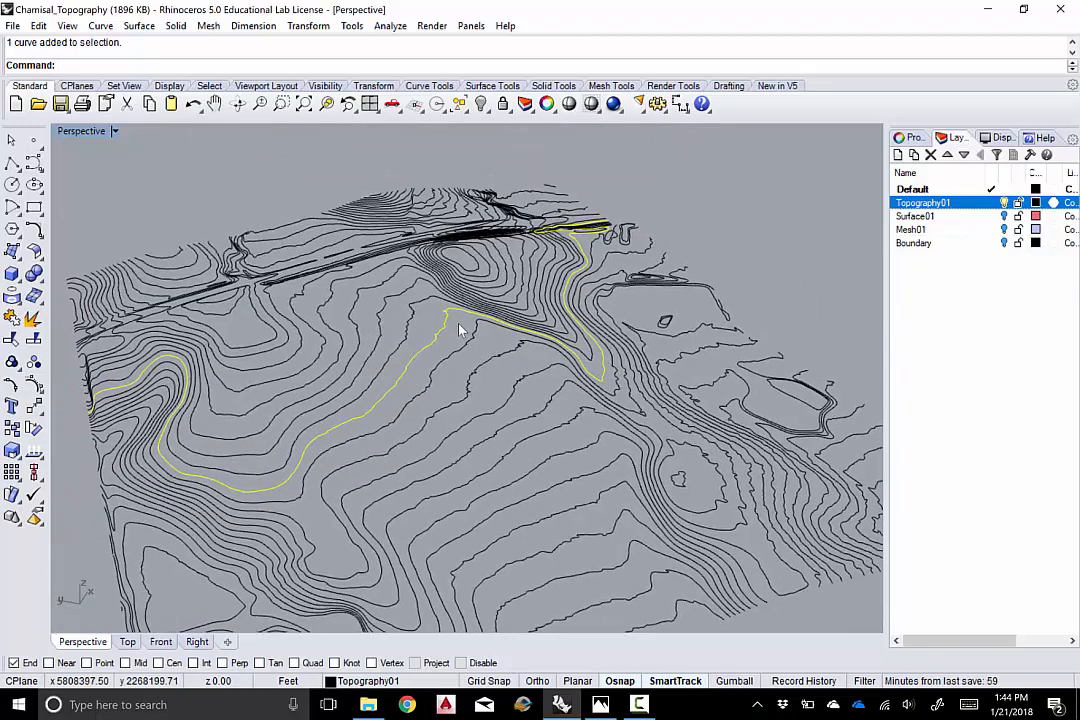
# Check the continuity of the contour curve at its sharp bend near the foot of the hill
pyautogui.scroll(8, 458, 323)
pyautogui.click(417, 376)
pyautogui.click(428, 309)
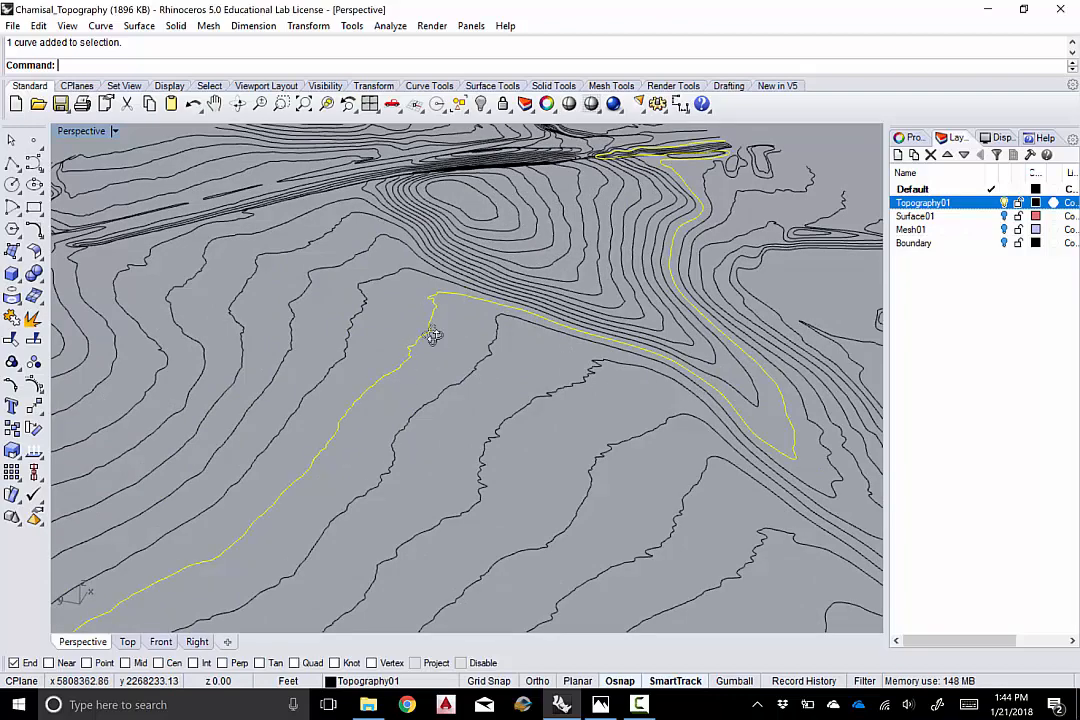
pyautogui.moveTo(432, 335); pyautogui.dragTo(434, 342, button='right')
pyautogui.click(463, 320)
pyautogui.scroll(-6, 431, 328)
pyautogui.moveTo(554, 320); pyautogui.dragTo(441, 311, button='right')
pyautogui.scroll(3, 458, 338)
pyautogui.click(440, 318)
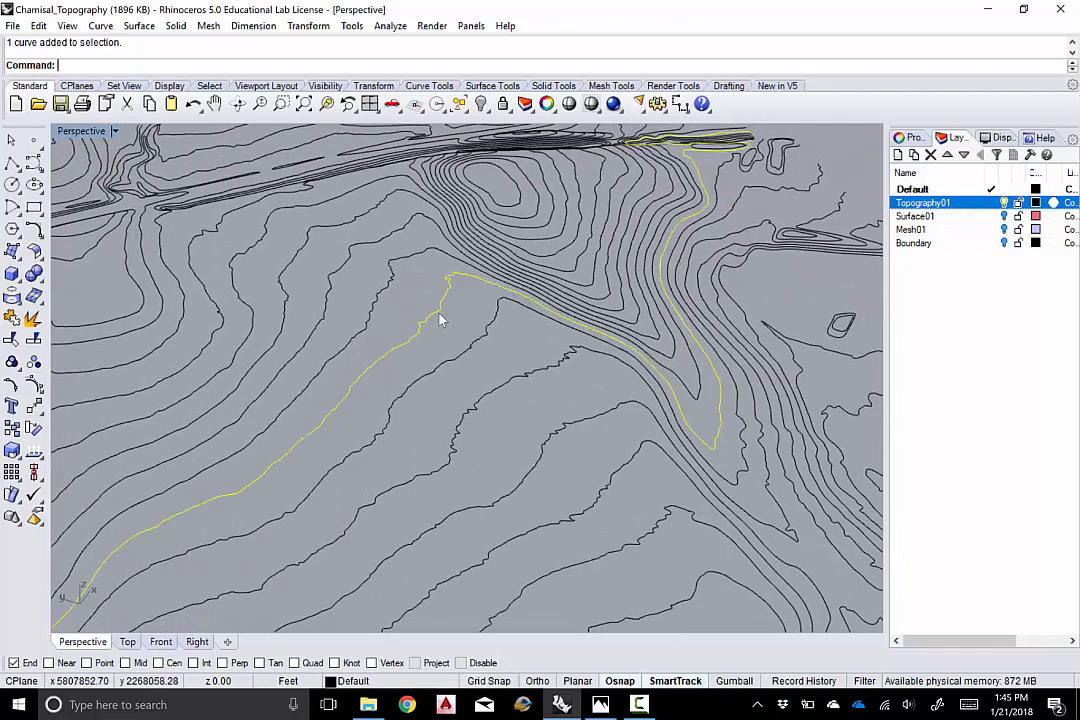
pyautogui.scroll(-2, 440, 318)
pyautogui.scroll(-4, 424, 300)
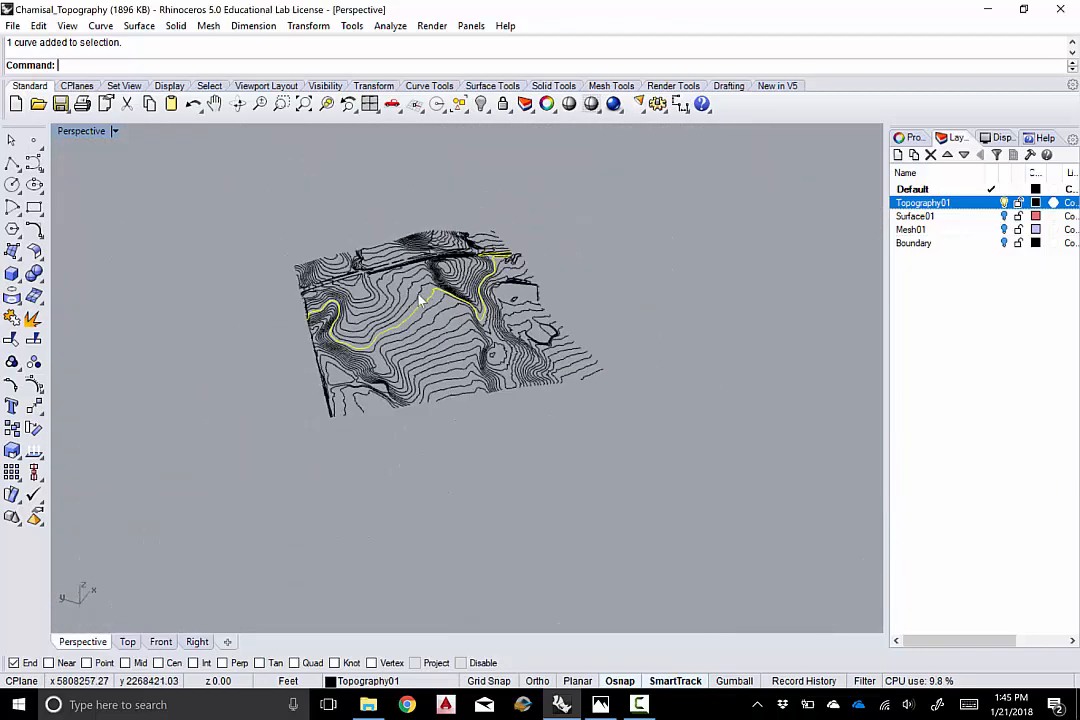
# Select all the topography contour curves and join them with the Join command
pyautogui.click(256, 215)
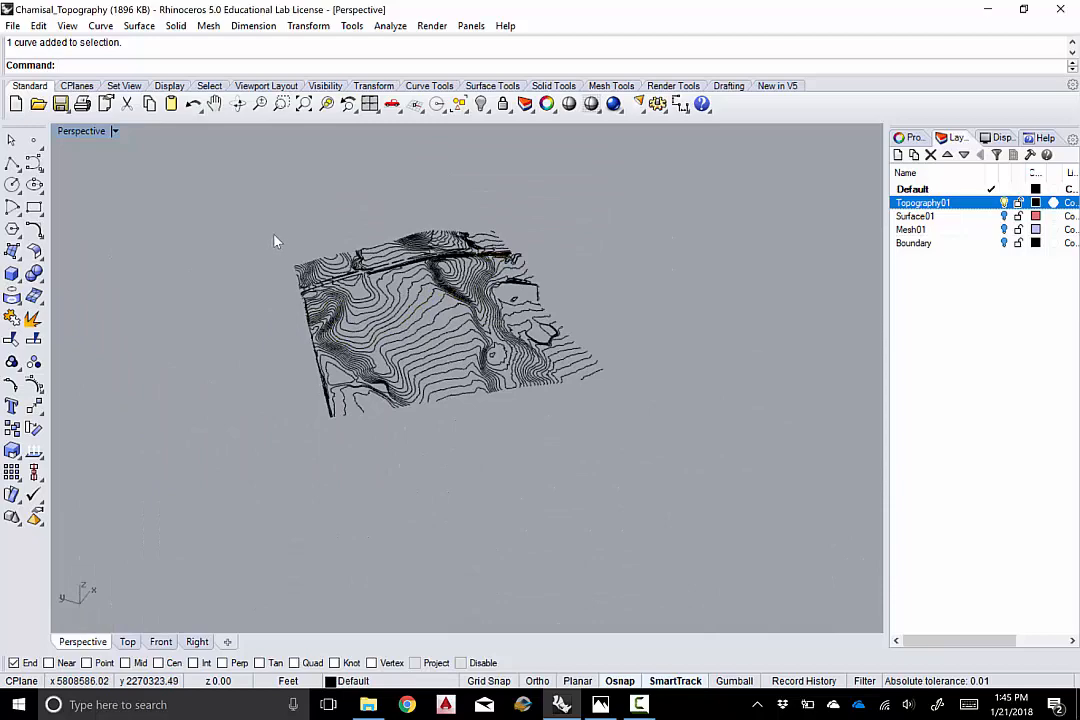
pyautogui.moveTo(258, 186); pyautogui.dragTo(677, 497)
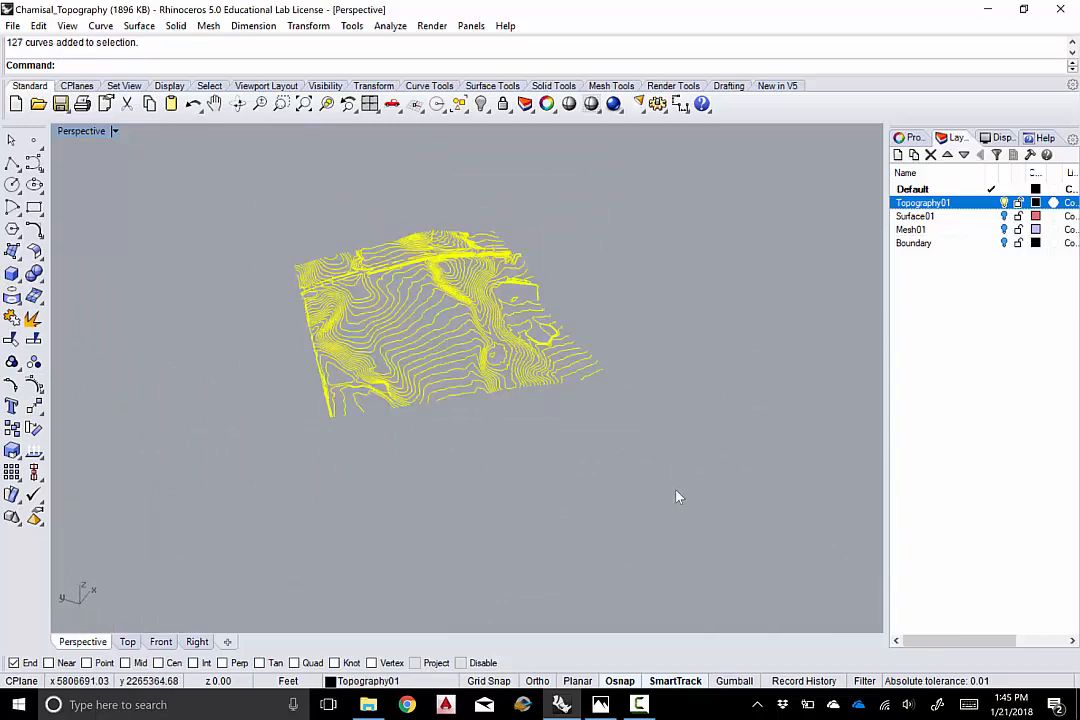
pyautogui.write('join')
pyautogui.press('Return')
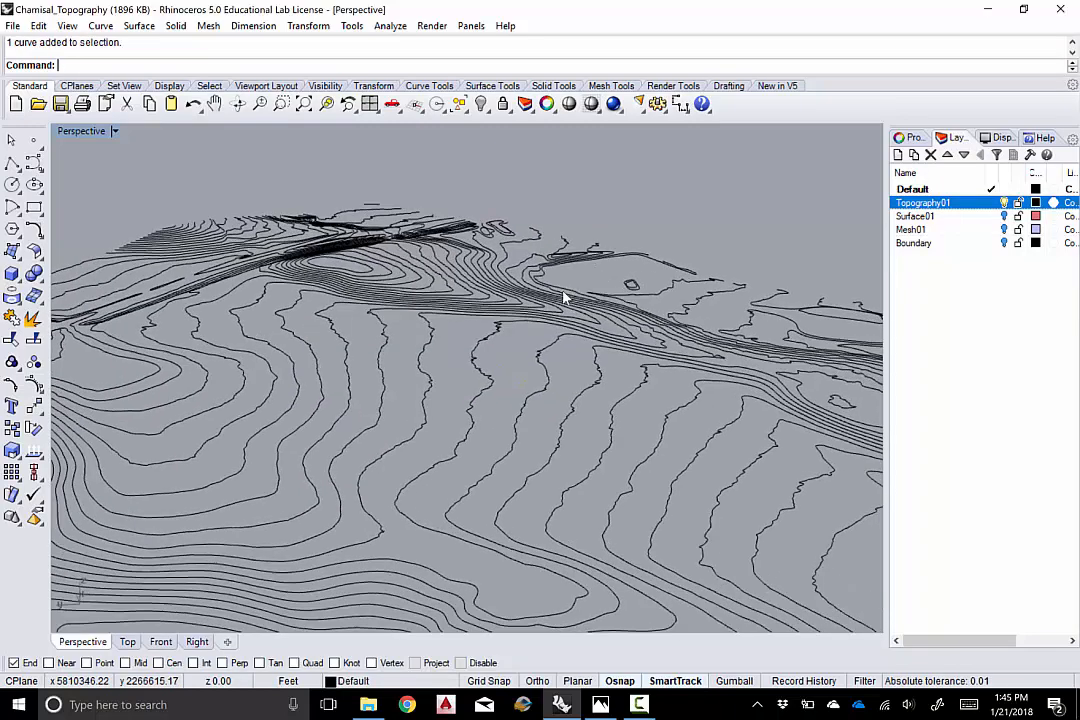
# Launch Grasshopper from Rhino with the Grasshopper command
pyautogui.scroll(-4, 563, 294)
pyautogui.scroll(4, 563, 291)
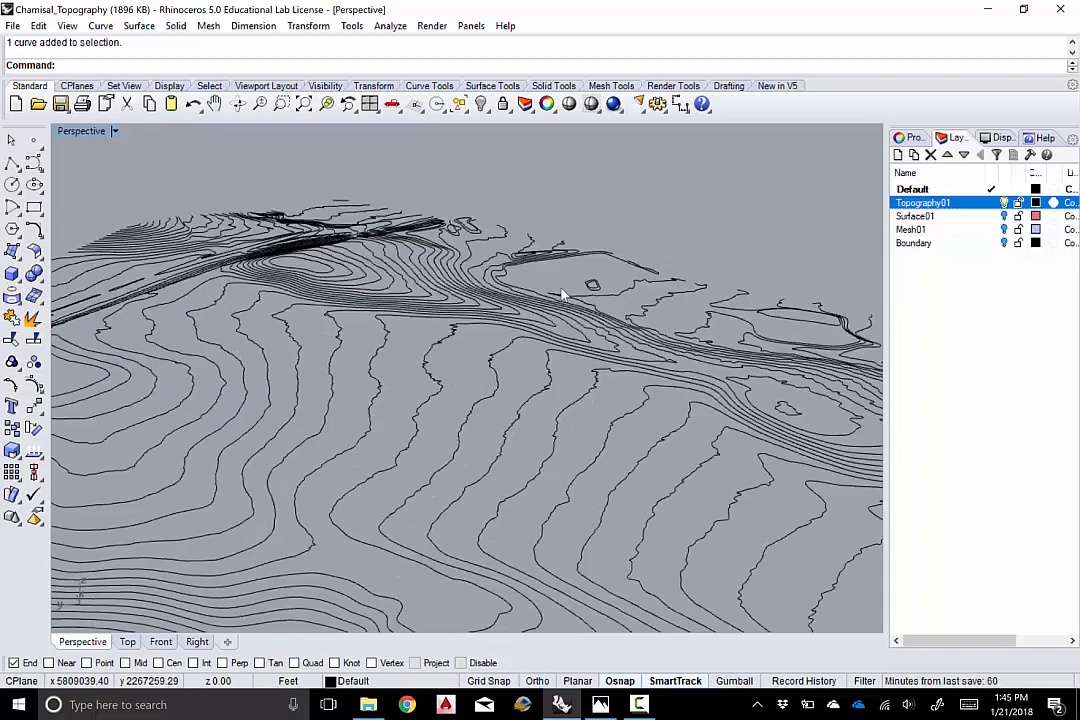
pyautogui.write('Grasshopper')
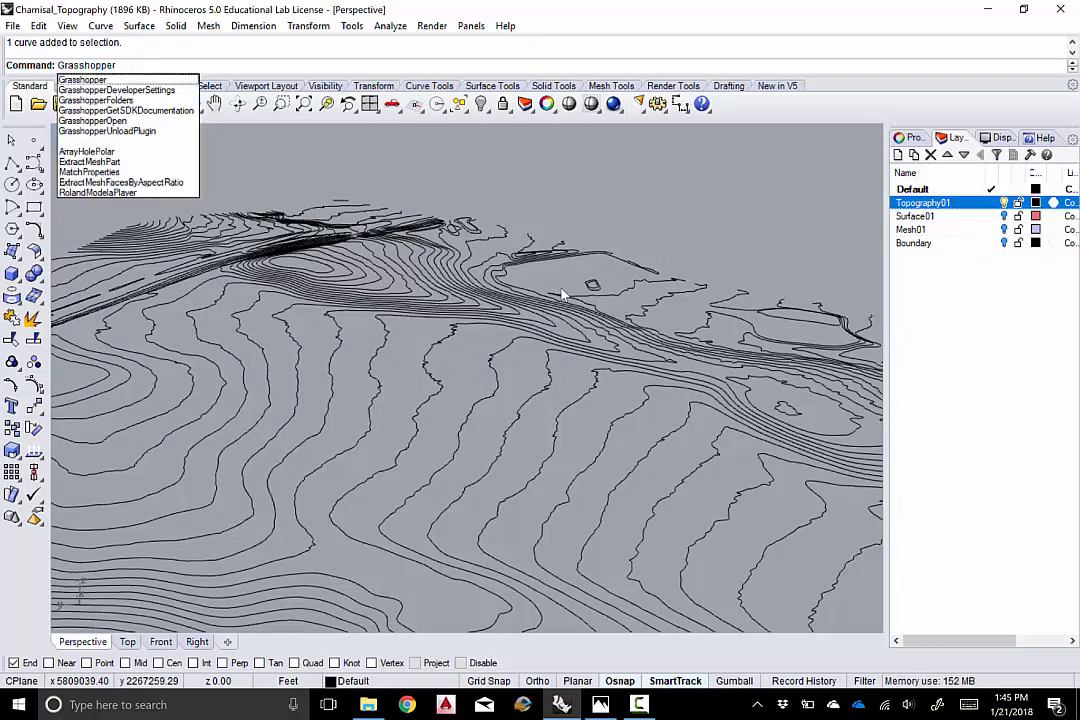
pyautogui.press('Return')
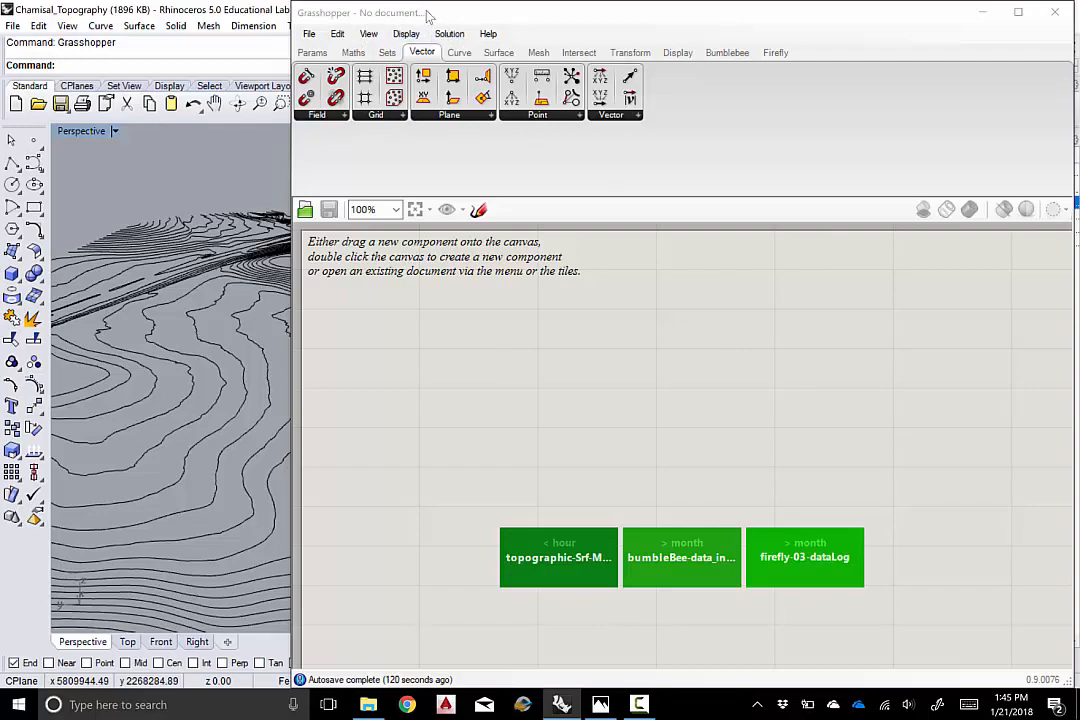
# Arrange the Rhino and Grasshopper windows side by side, each filling half of the screen, with the contour terrain in view
pyautogui.moveTo(430, 15); pyautogui.dragTo(1076, 253)
pyautogui.moveTo(434, 9); pyautogui.dragTo(2, 100)
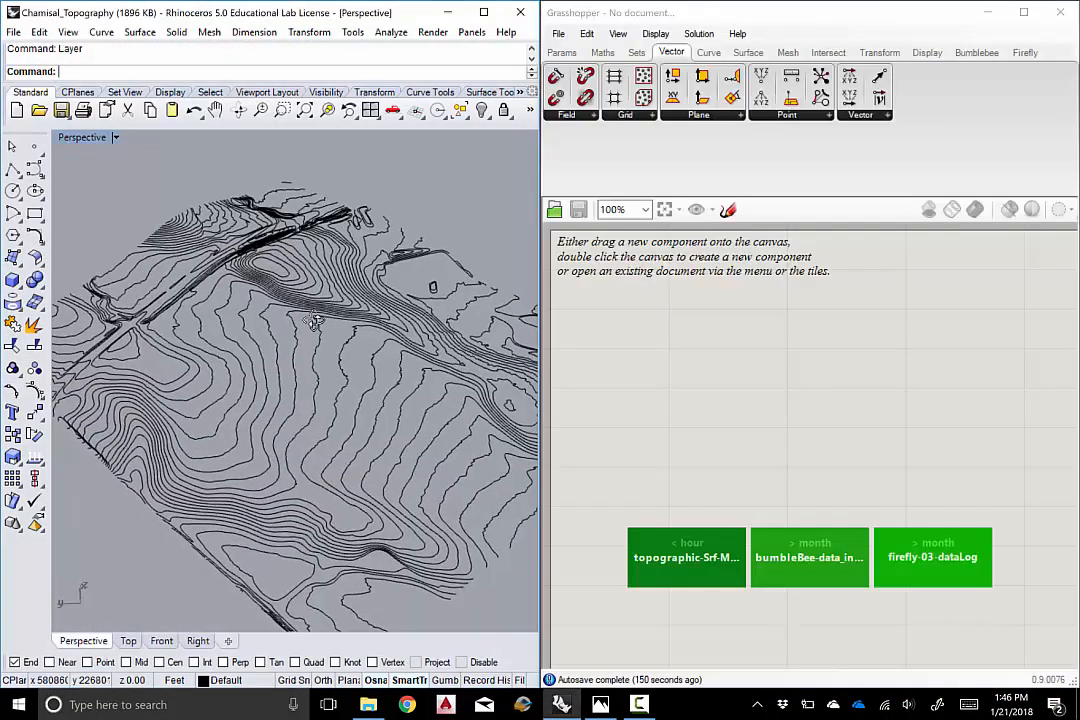
pyautogui.scroll(-5, 340, 284)
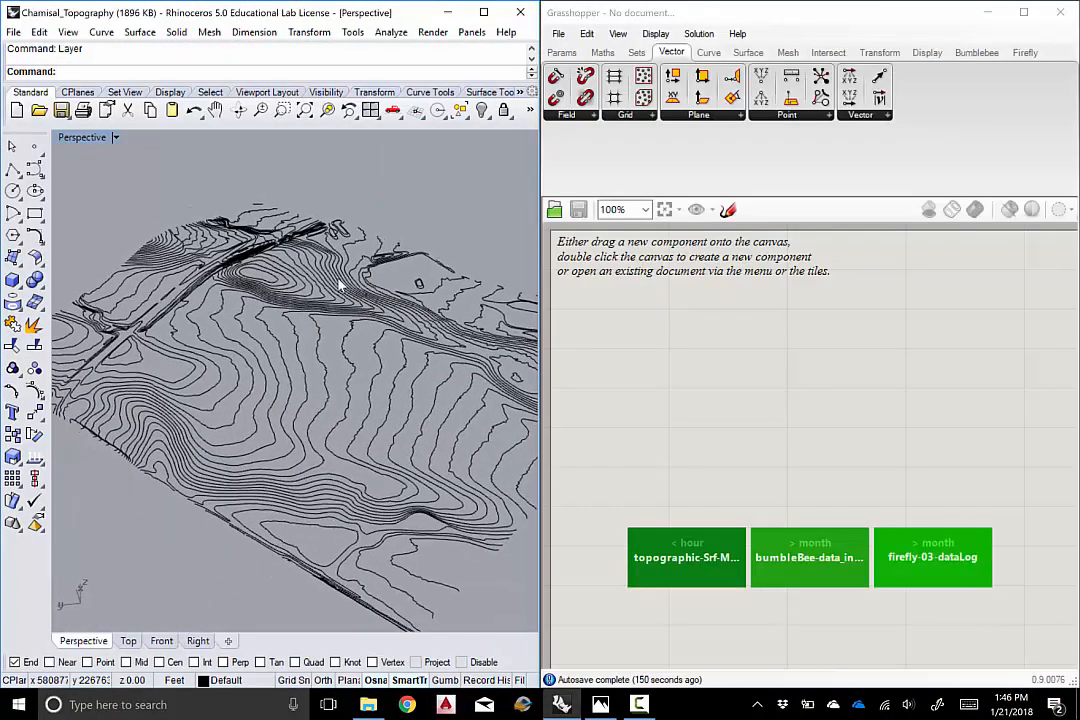
pyautogui.scroll(6, 307, 280)
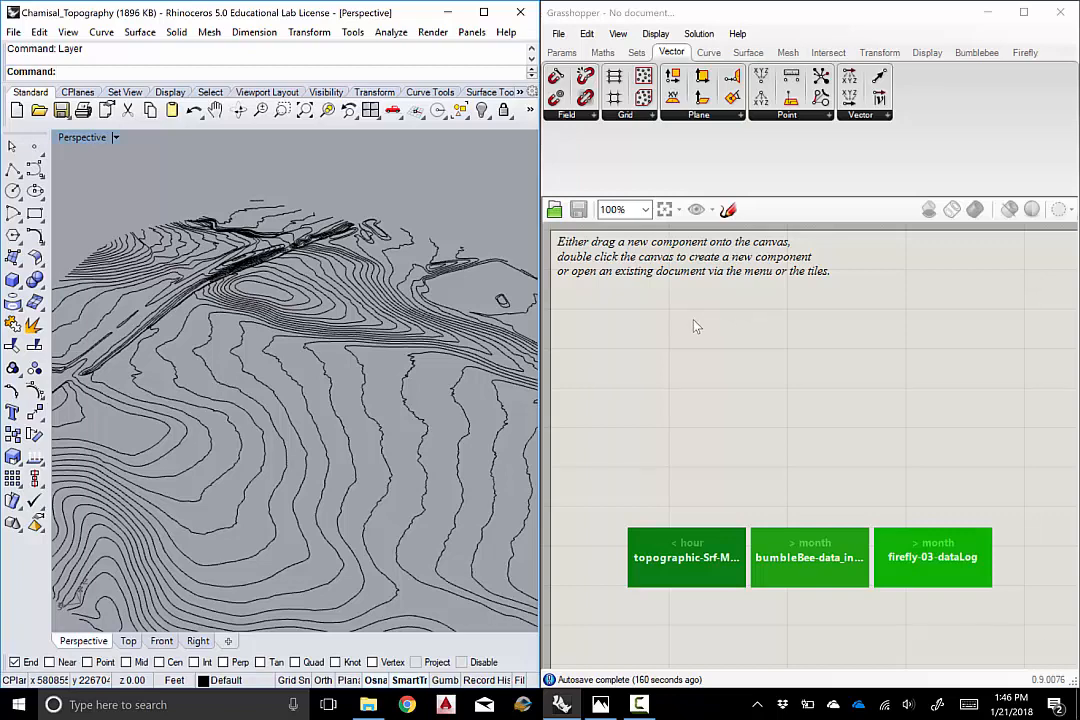
# Place a Curve geometry parameter on the empty Grasshopper canvas
pyautogui.click(558, 52)
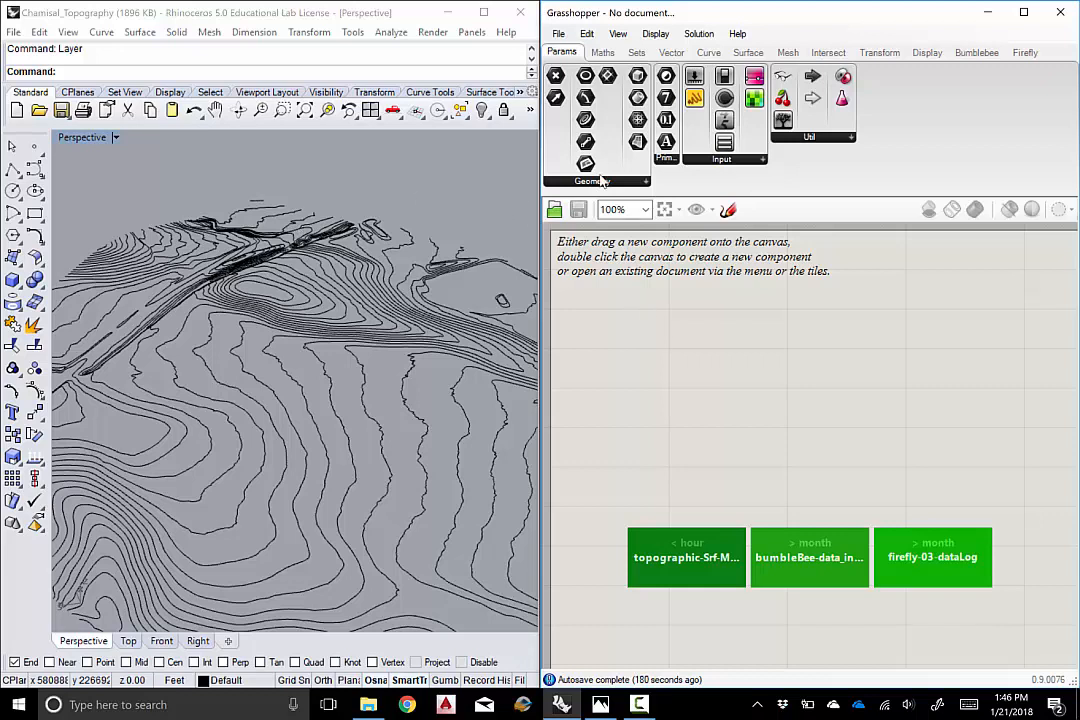
pyautogui.moveTo(563, 57)
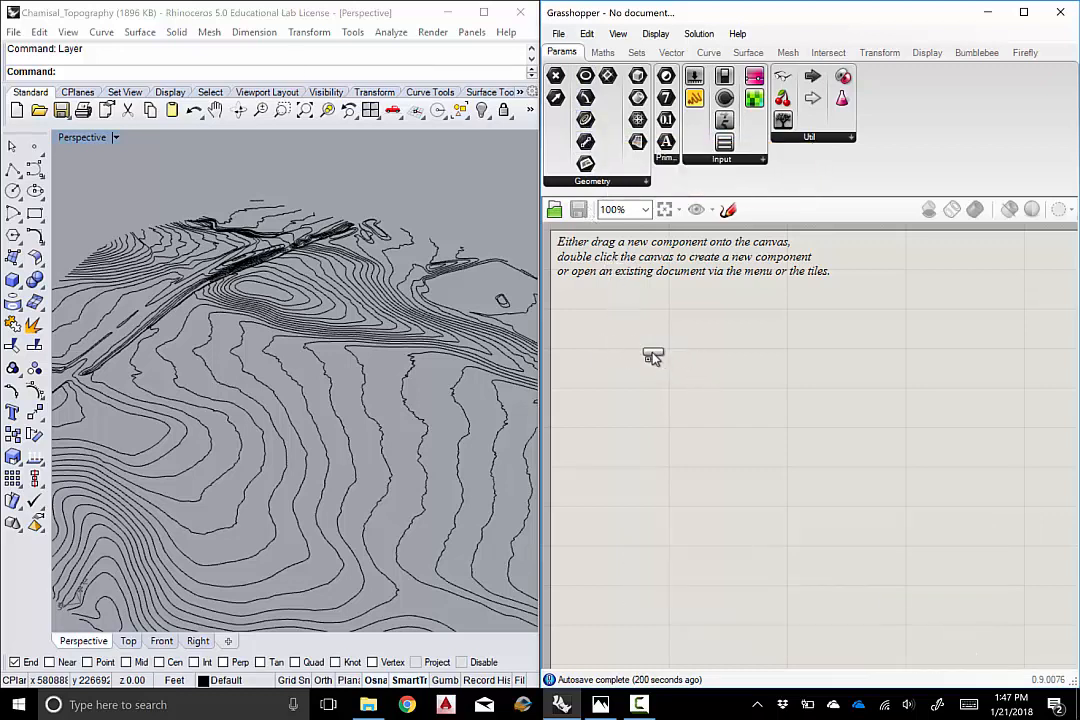
pyautogui.moveTo(633, 335); pyautogui.dragTo(640, 304)
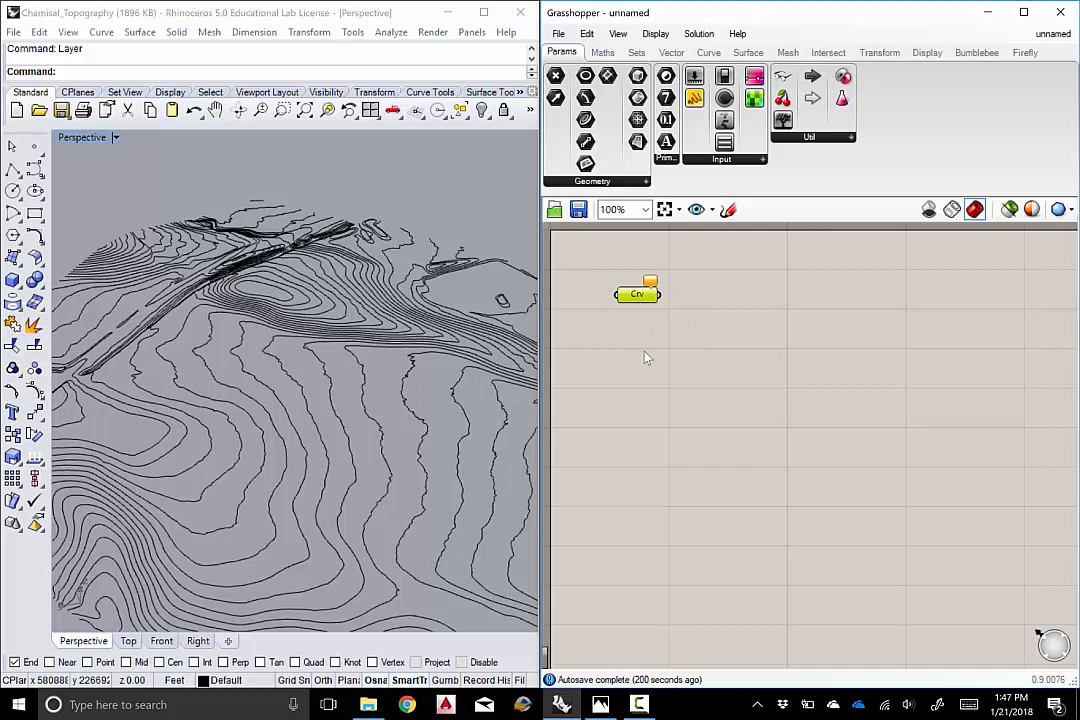
# Add a second Curve parameter by searching the components for "curve" and place it below the first one
pyautogui.doubleClick(742, 378)
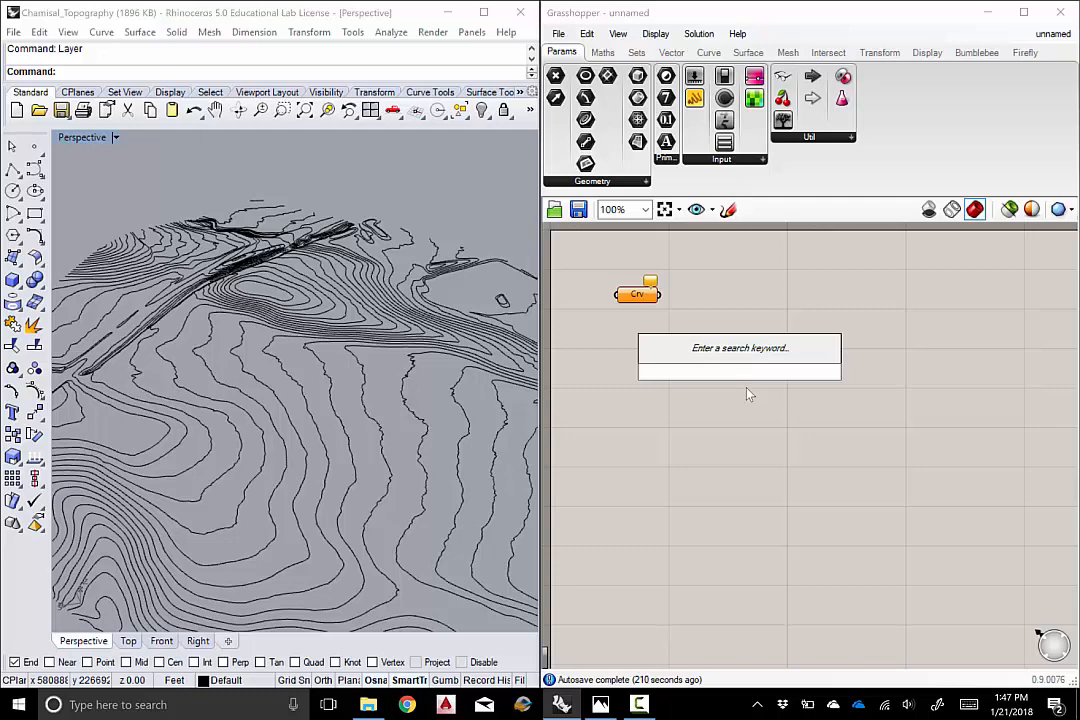
pyautogui.write('curve')
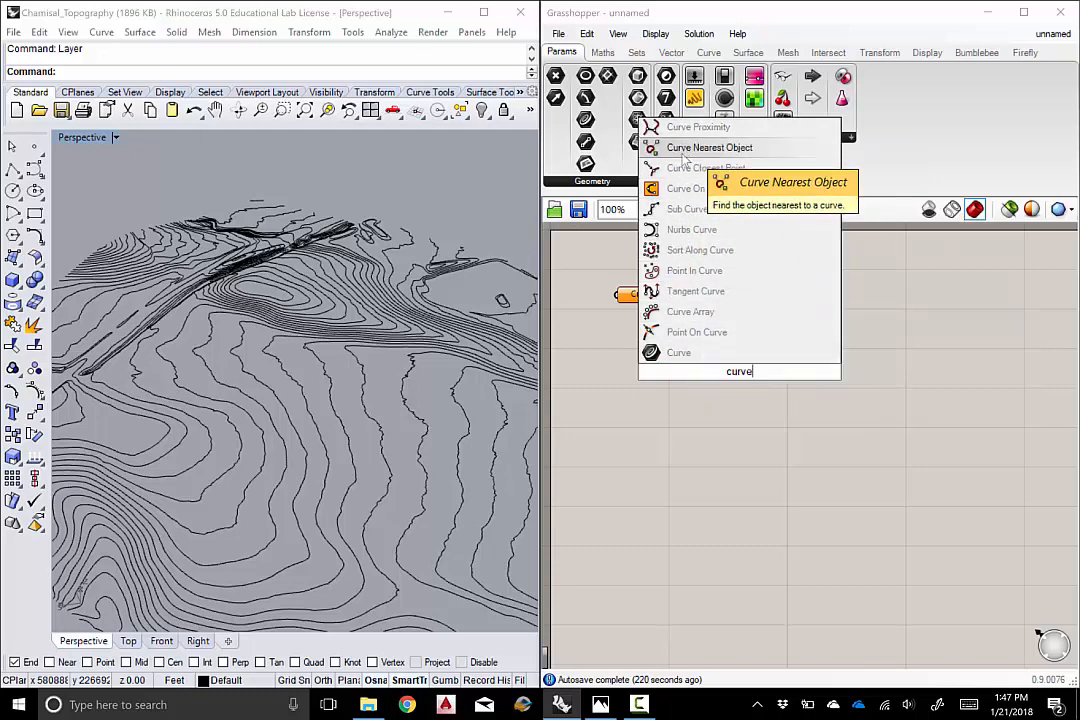
pyautogui.click(676, 354)
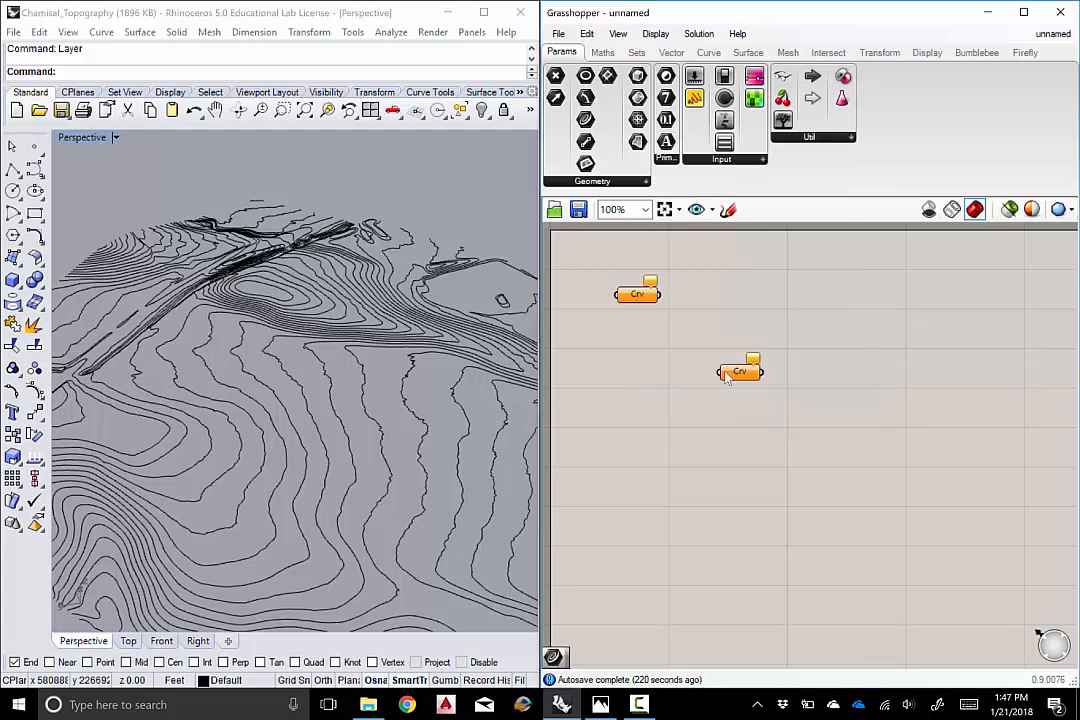
pyautogui.moveTo(740, 376); pyautogui.dragTo(645, 373)
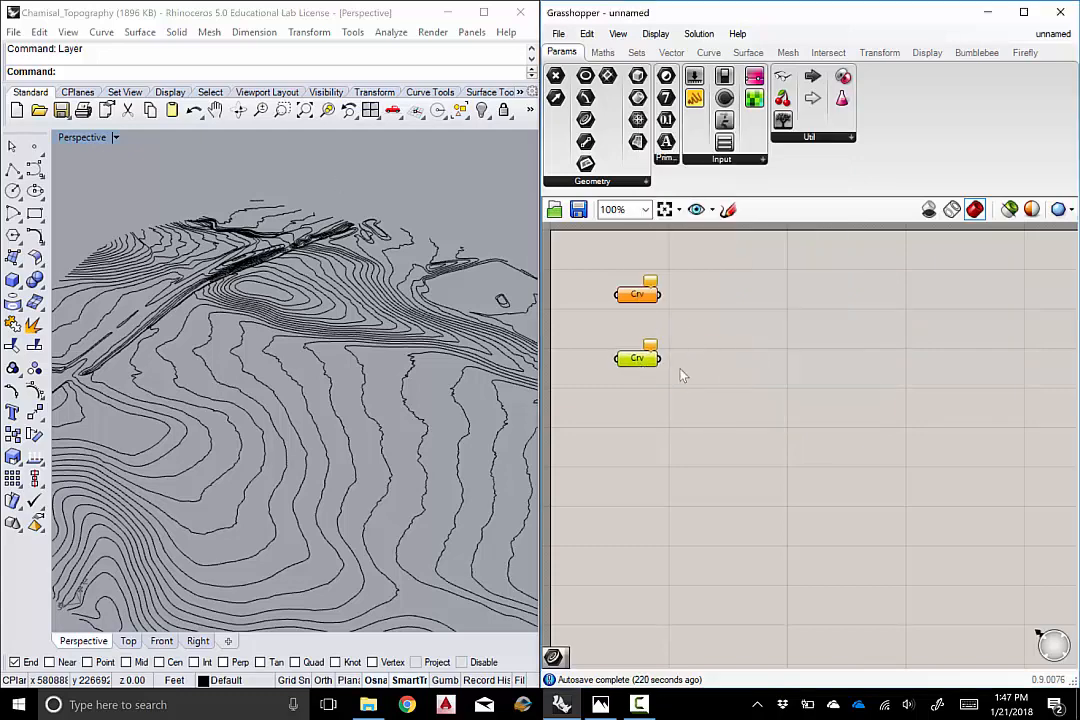
# Delete the second Curve parameter from the canvas
pyautogui.click(659, 325)
pyautogui.click(635, 296)
pyautogui.click(645, 355)
pyautogui.press('Delete')
pyautogui.moveTo(640, 296); pyautogui.dragTo(630, 284)
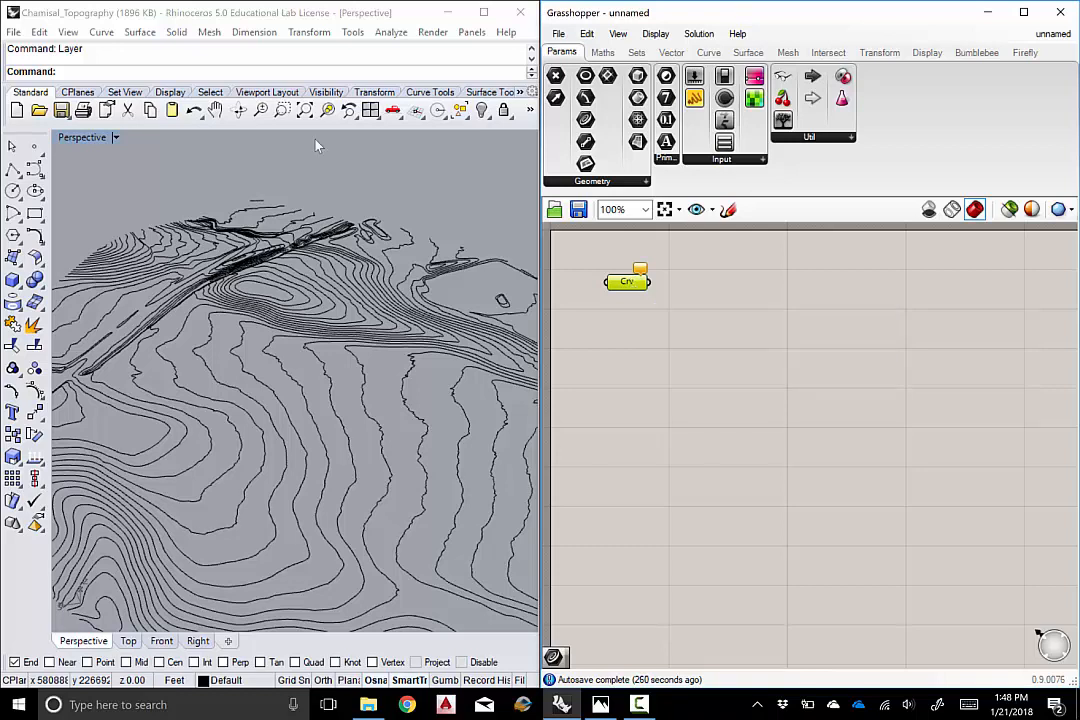
pyautogui.moveTo(630, 285); pyautogui.dragTo(625, 305)
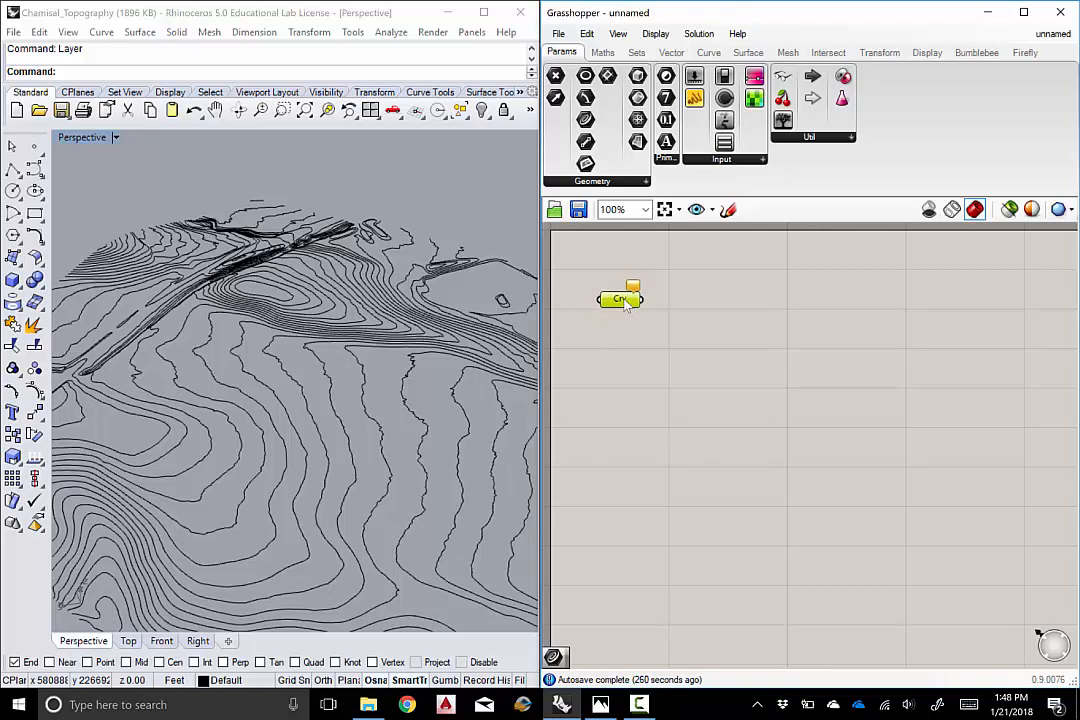
pyautogui.click(650, 347)
pyautogui.moveTo(637, 304); pyautogui.dragTo(660, 306)
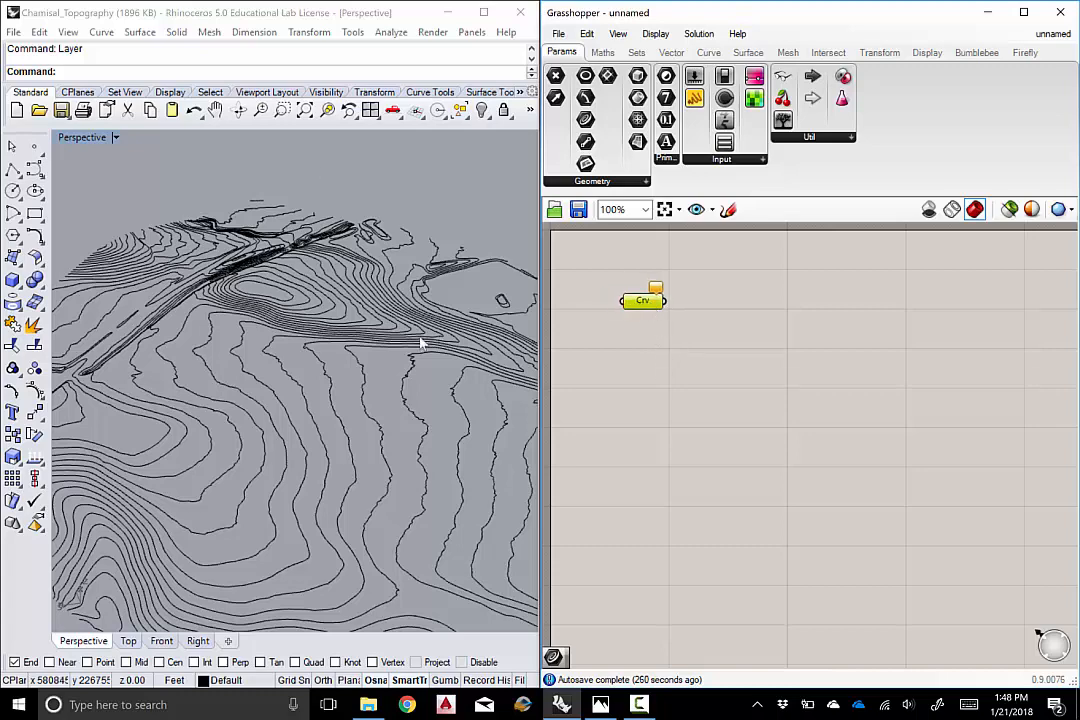
pyautogui.moveTo(419, 342); pyautogui.dragTo(380, 340, button='right')
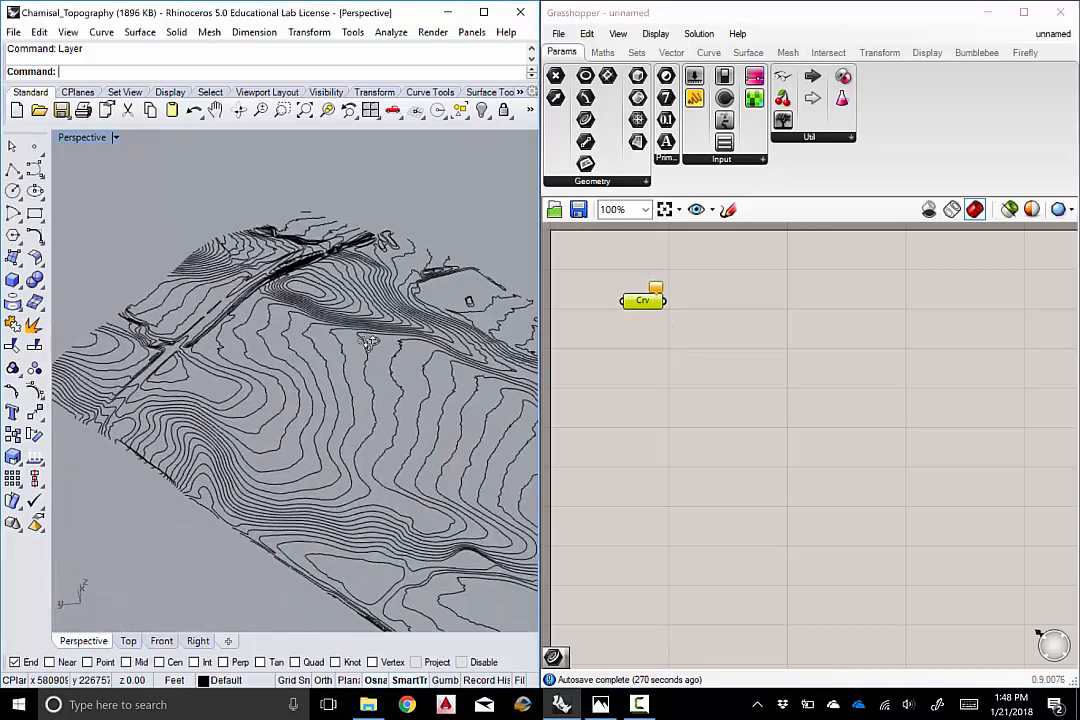
pyautogui.click(682, 345)
pyautogui.moveTo(646, 297)
pyautogui.mouseDown()
pyautogui.moveTo(646, 317)
pyautogui.moveTo(646, 308)
pyautogui.mouseUp()
pyautogui.moveTo(646, 333); pyautogui.dragTo(646, 349, button='right')
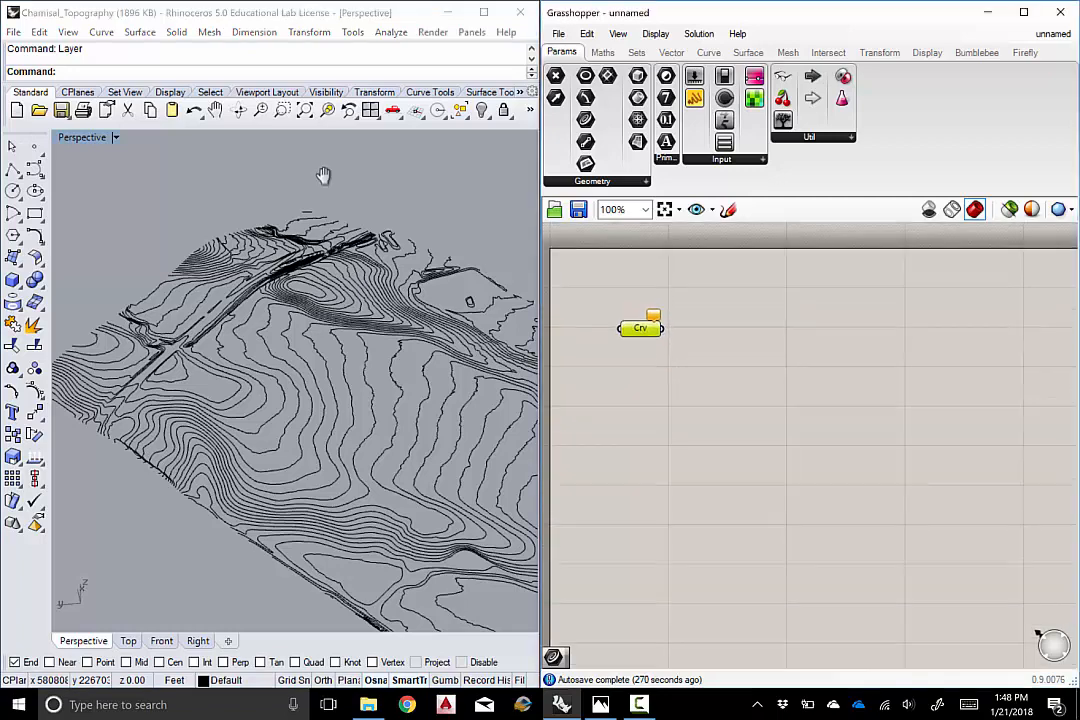
pyautogui.scroll(3, 646, 346)
pyautogui.click(743, 377)
pyautogui.moveTo(743, 377); pyautogui.dragTo(796, 389, button='right')
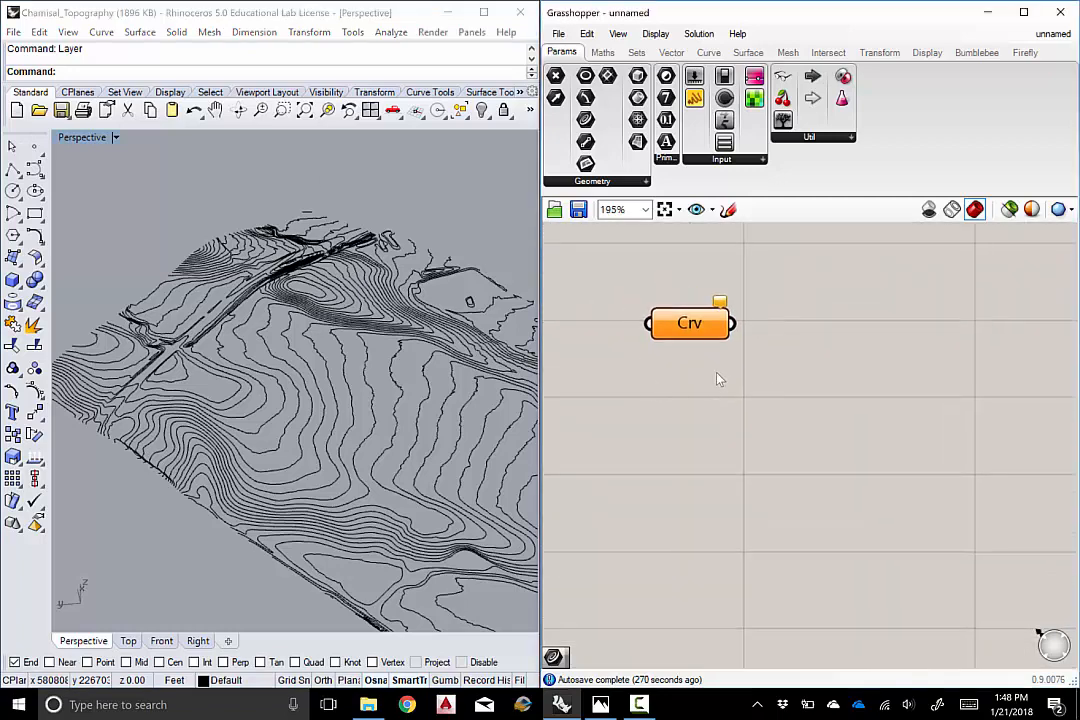
pyautogui.click(325, 328)
pyautogui.scroll(-4, 323, 328)
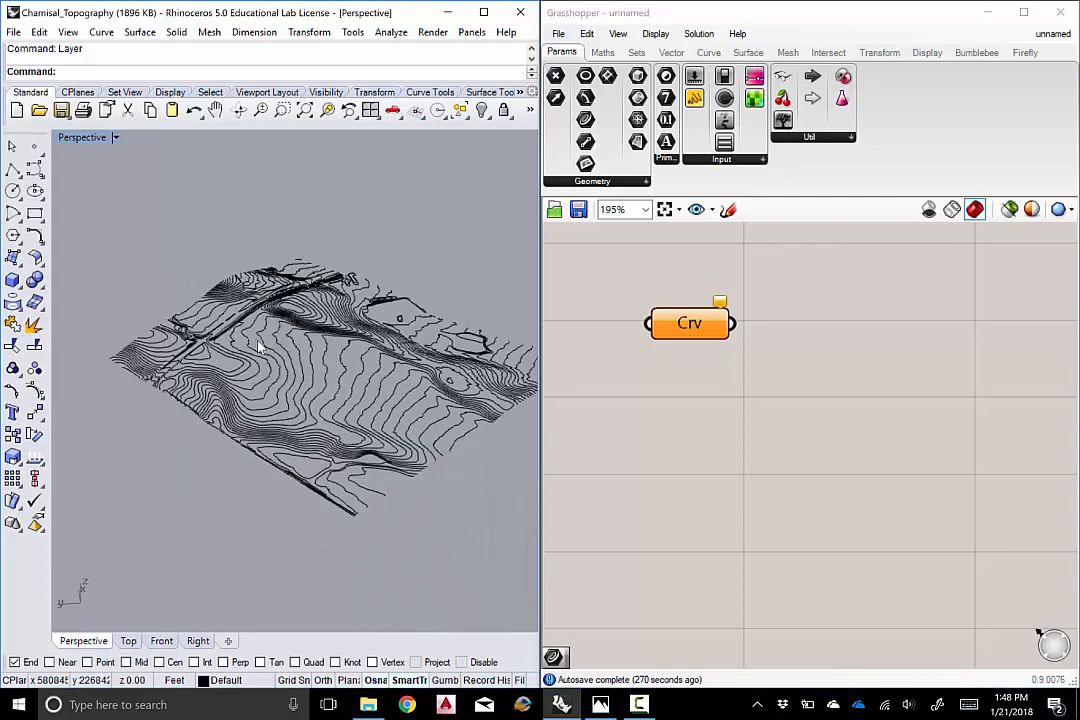
pyautogui.moveTo(258, 341); pyautogui.dragTo(415, 357, button='right')
pyautogui.scroll(6, 300, 331)
pyautogui.scroll(1, 174, 178)
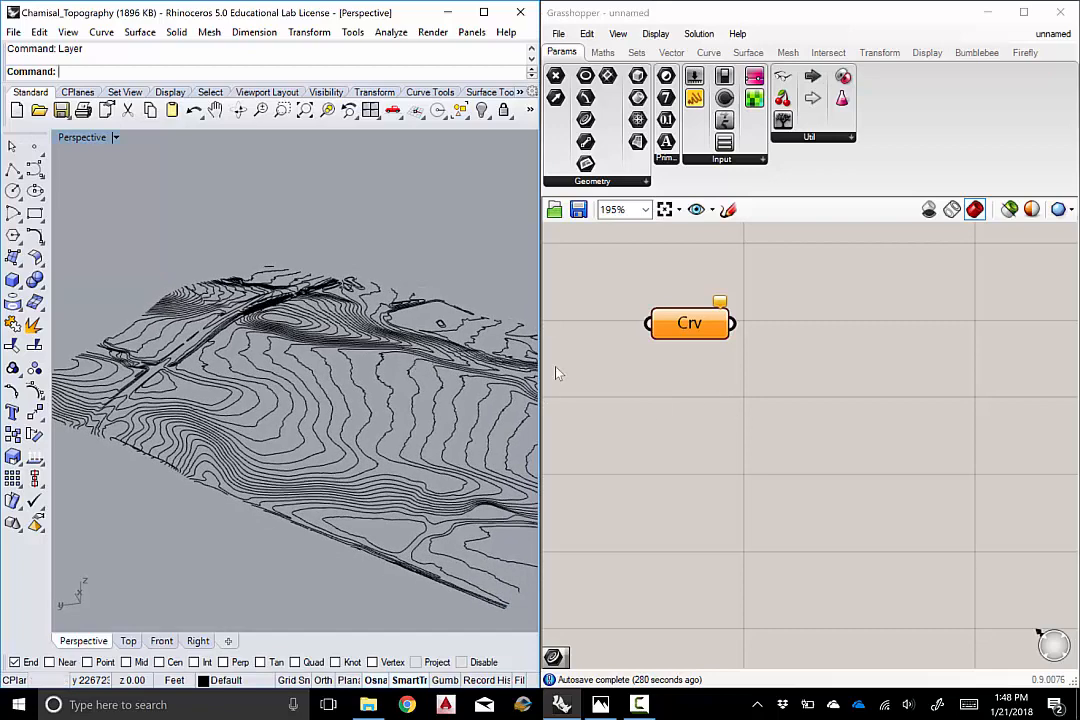
# Reference all the topography contour lines from Rhino in the Curve parameter with Set Multiple Curves
pyautogui.moveTo(706, 328); pyautogui.dragTo(697, 341)
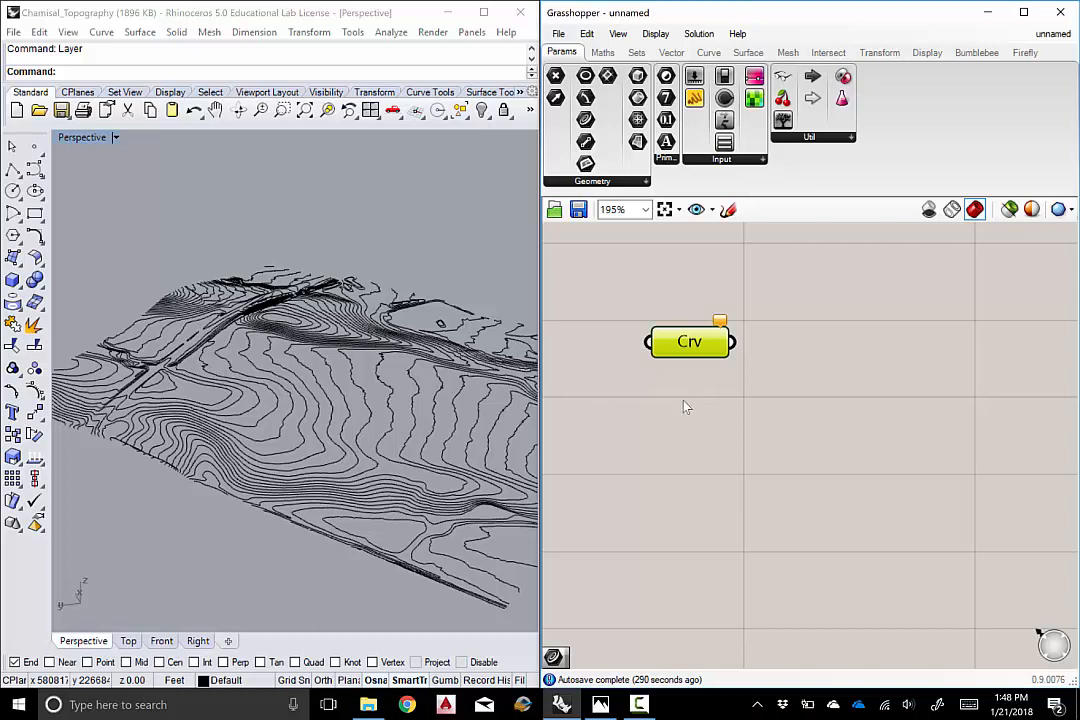
pyautogui.rightClick(695, 344)
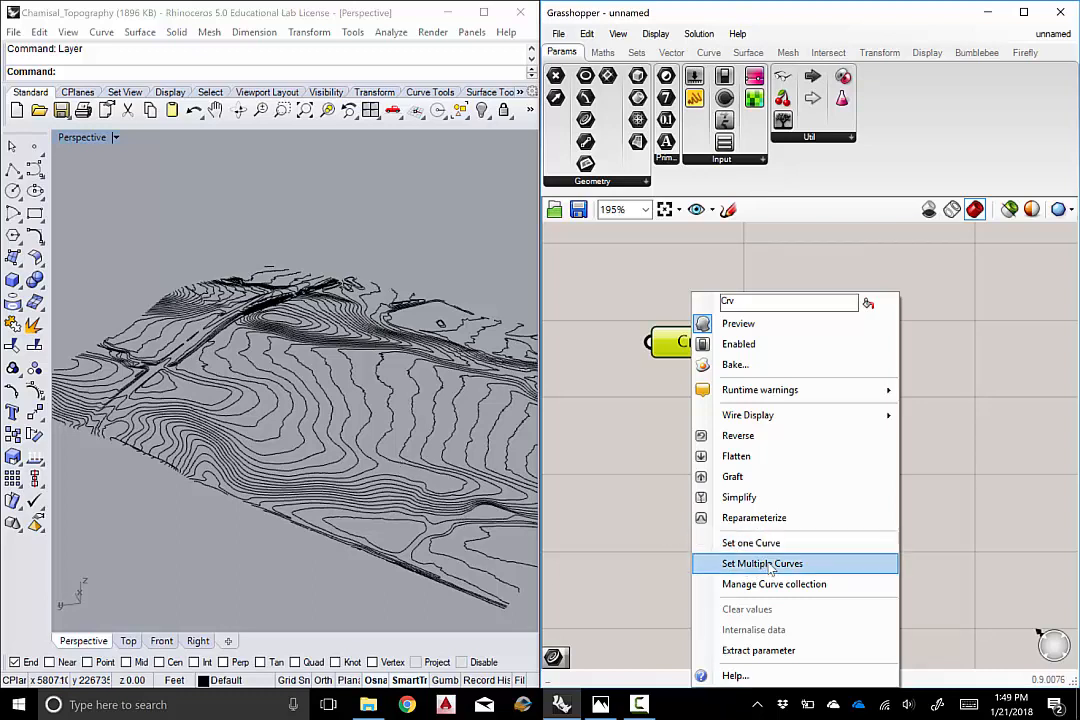
pyautogui.click(770, 566)
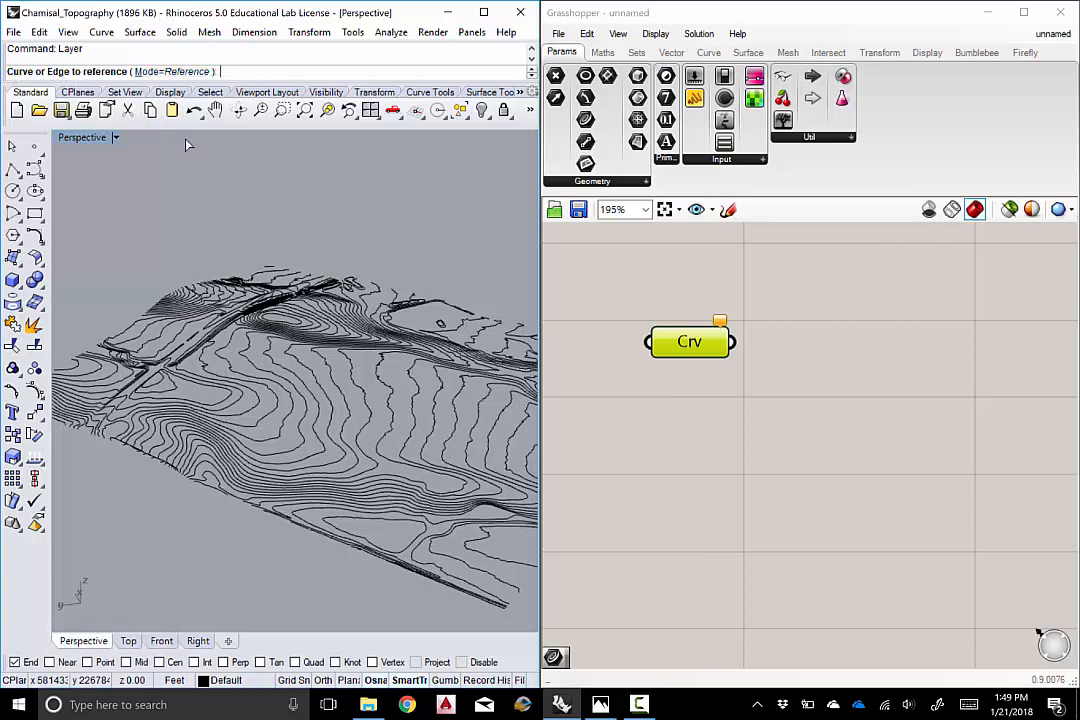
pyautogui.scroll(-3, 214, 209)
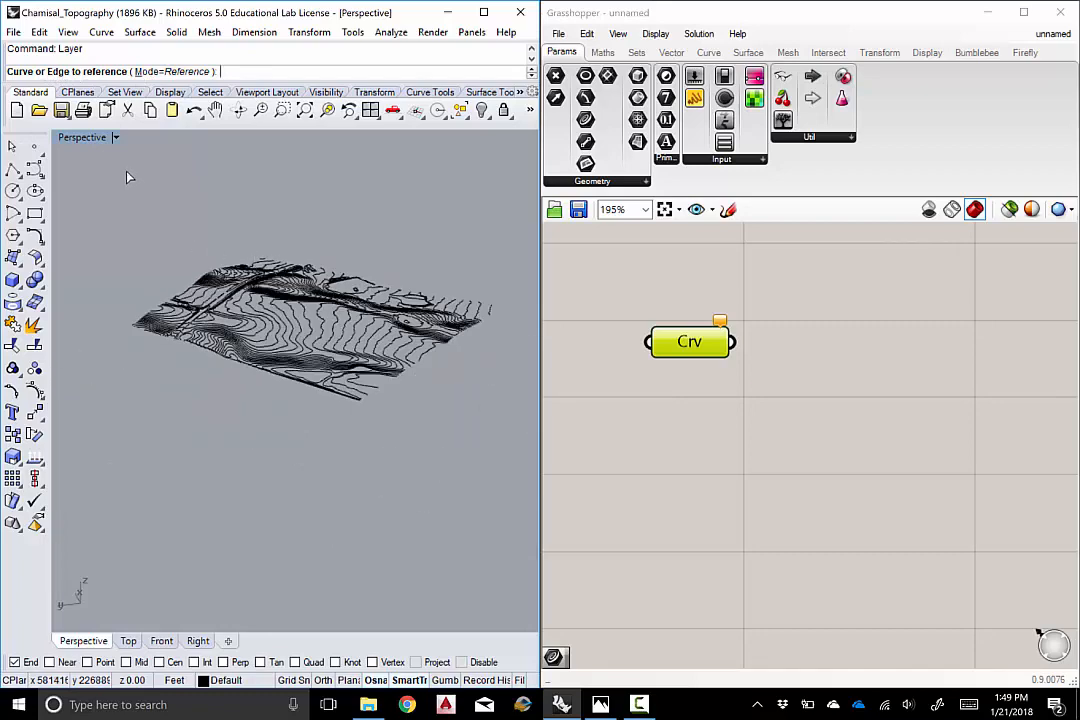
pyautogui.moveTo(195, 355); pyautogui.dragTo(510, 470)
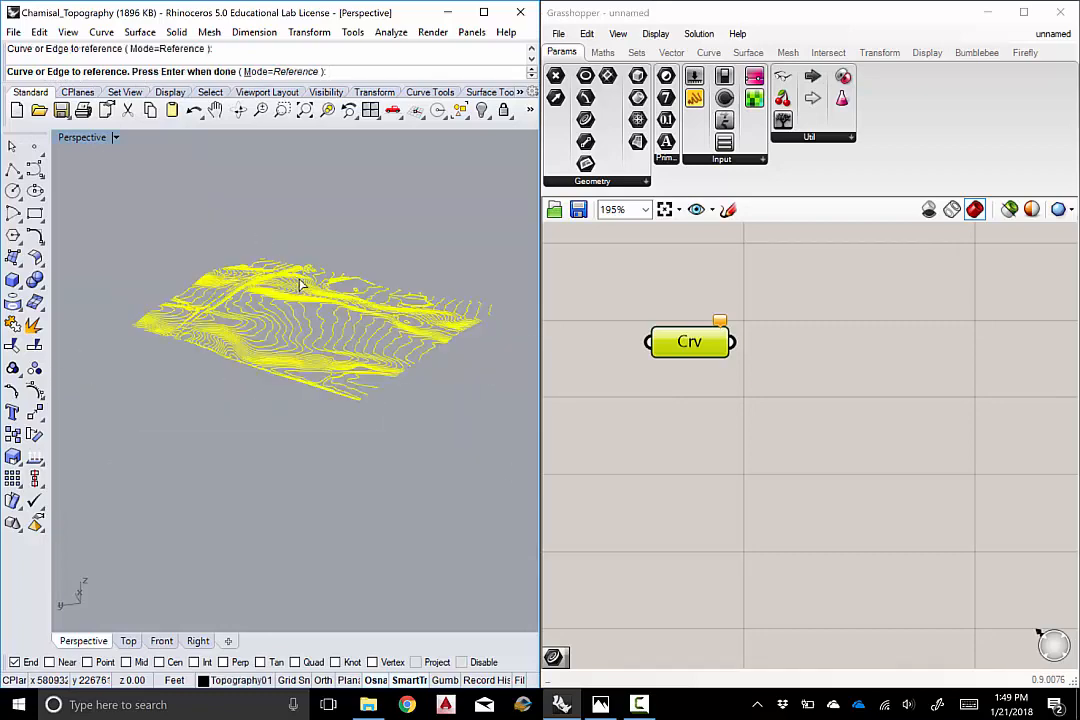
pyautogui.press('Return')
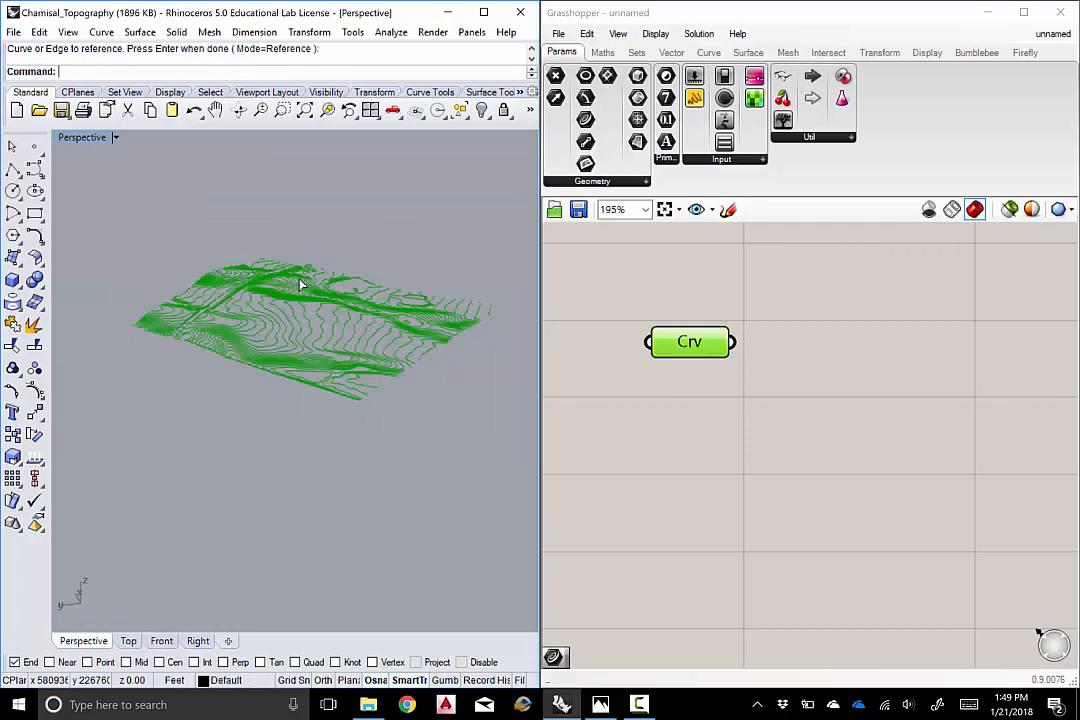
# Check the preview of the referenced contours in Rhino with the Curve parameter deselected and selected
pyautogui.click(692, 370)
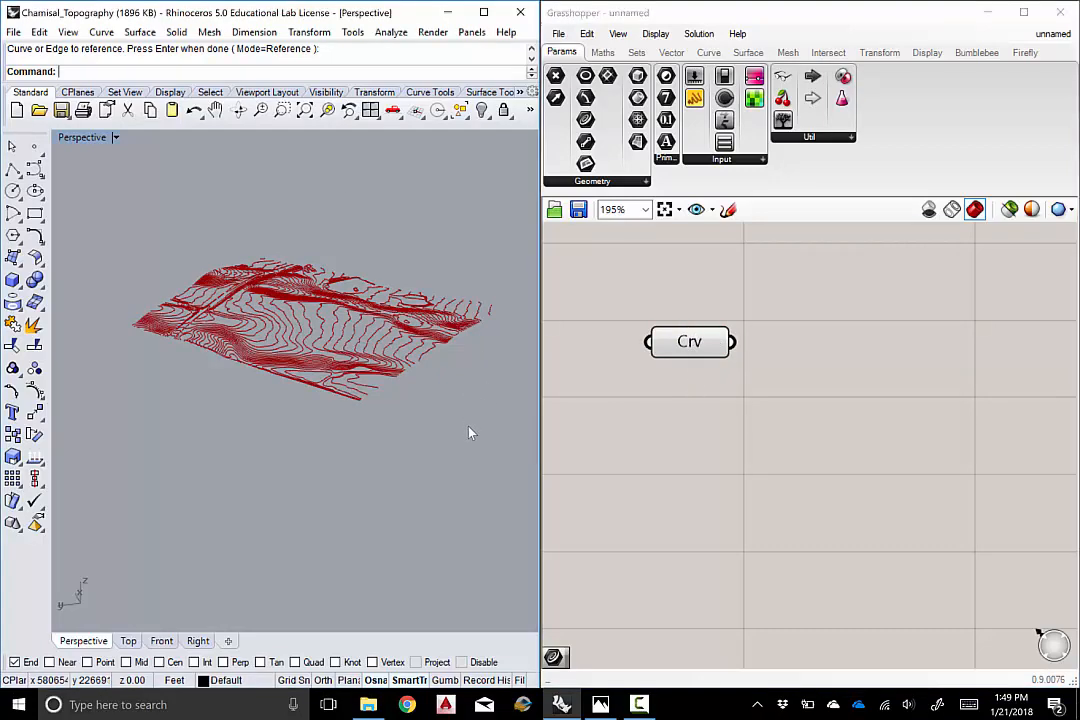
pyautogui.scroll(5, 400, 360)
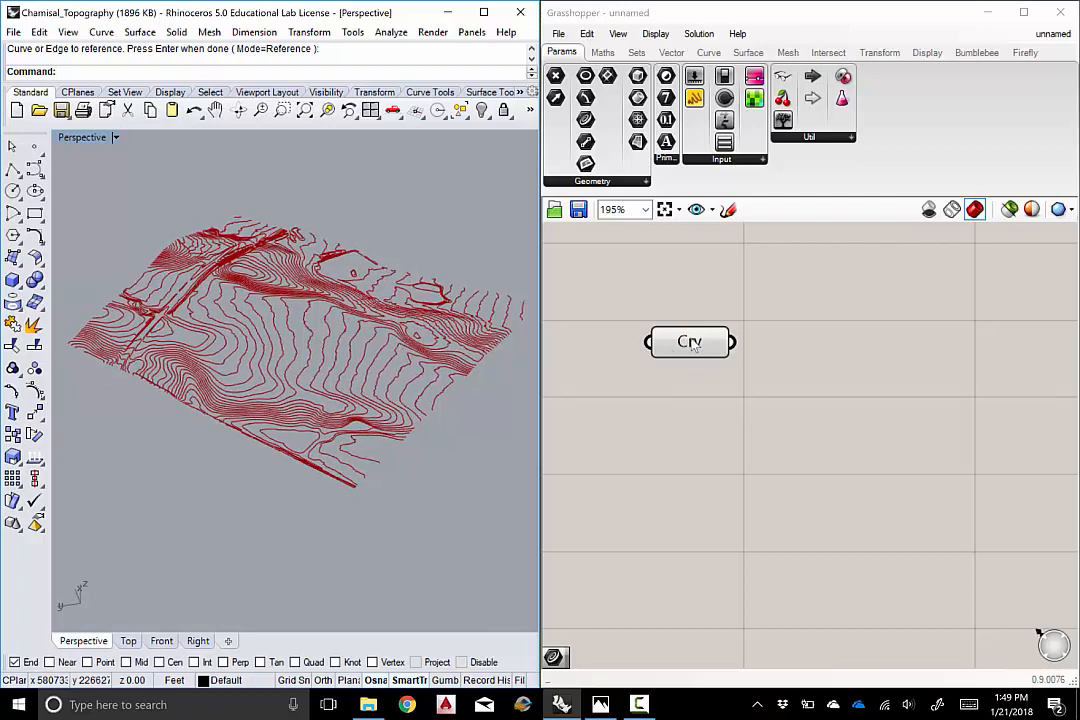
pyautogui.press('Return')
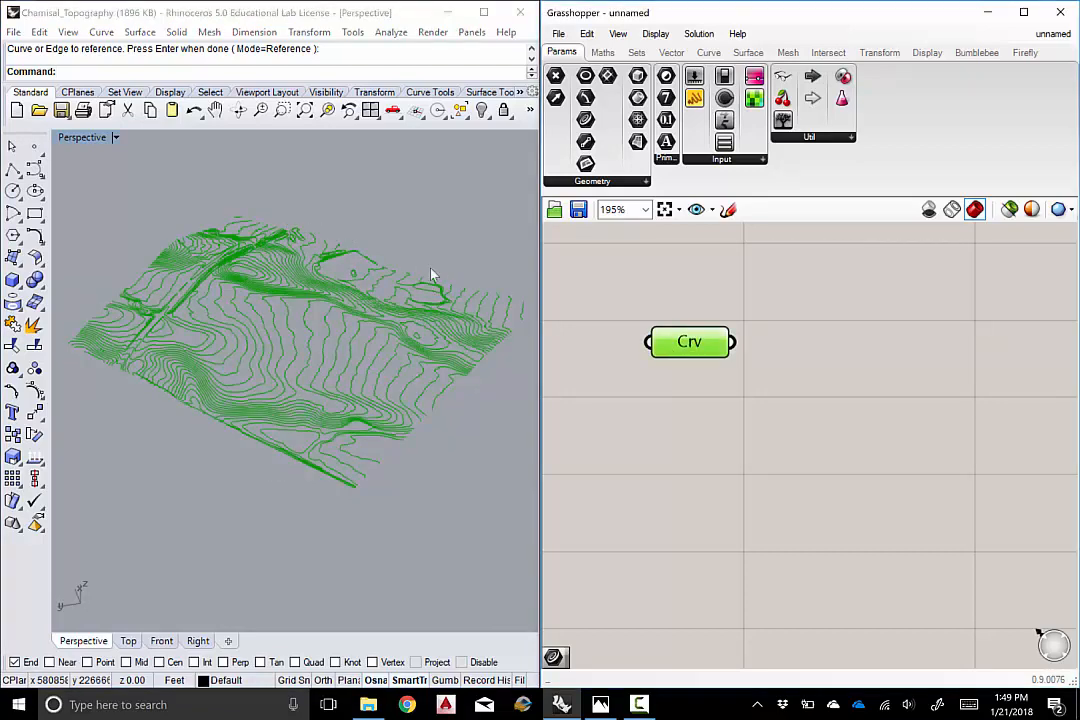
# Move the short contour curve at the terrain's outer corner away from the site with the Move command
pyautogui.scroll(3, 430, 290)
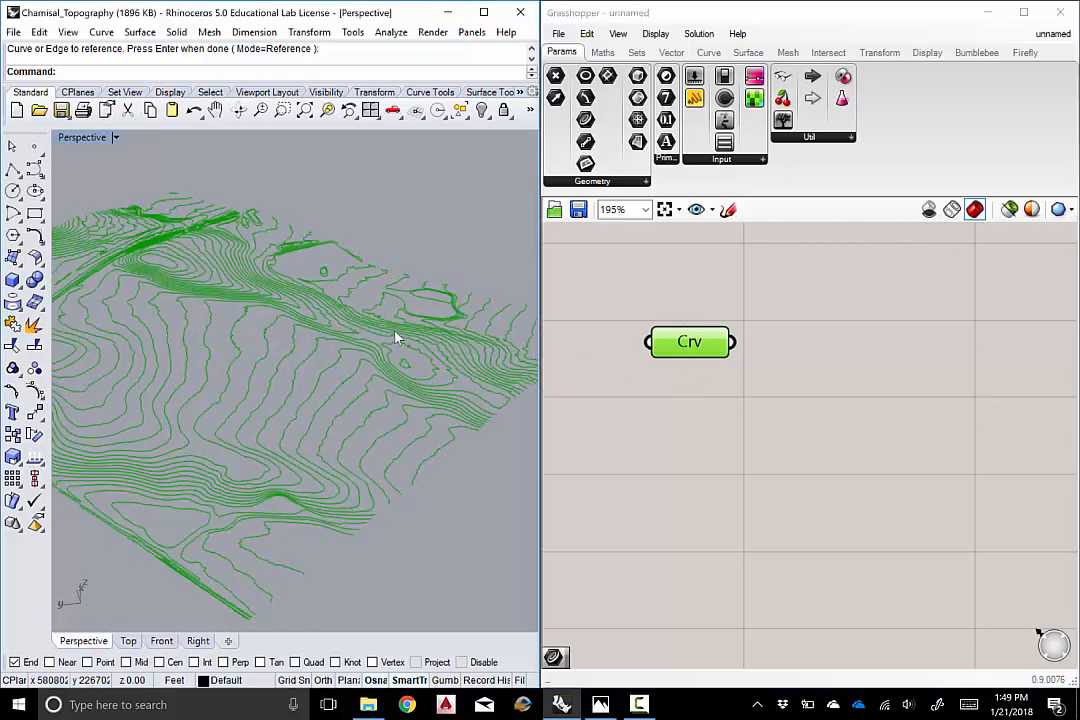
pyautogui.scroll(-5, 396, 338)
pyautogui.moveTo(409, 287); pyautogui.dragTo(425, 361, button='right')
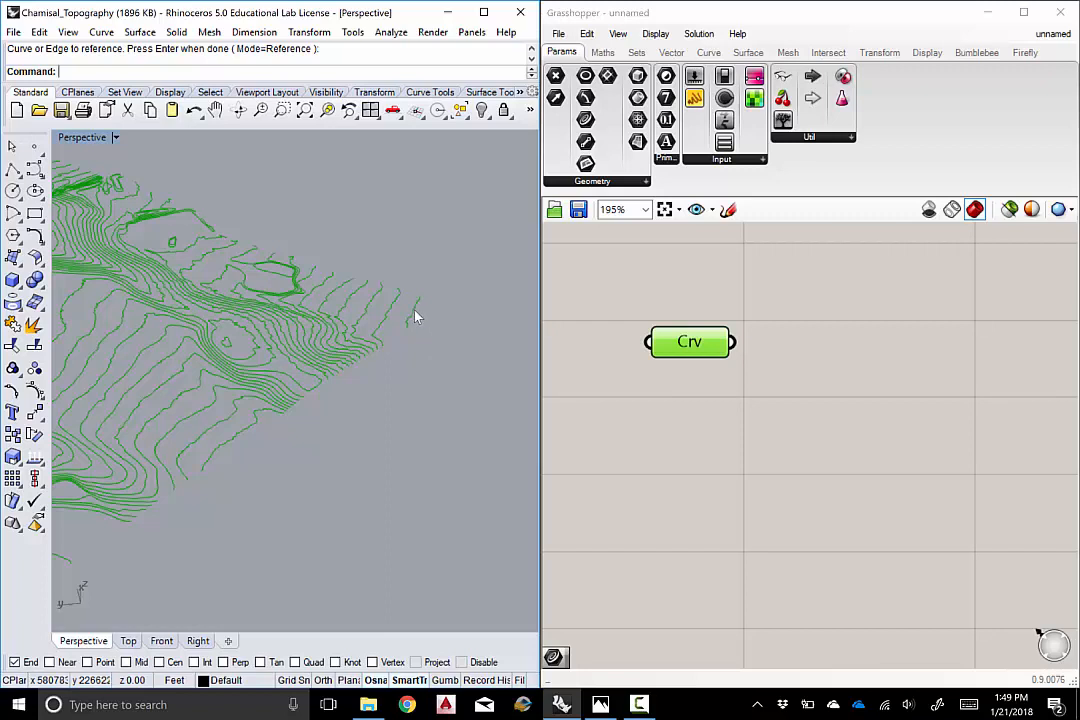
pyautogui.click(414, 314)
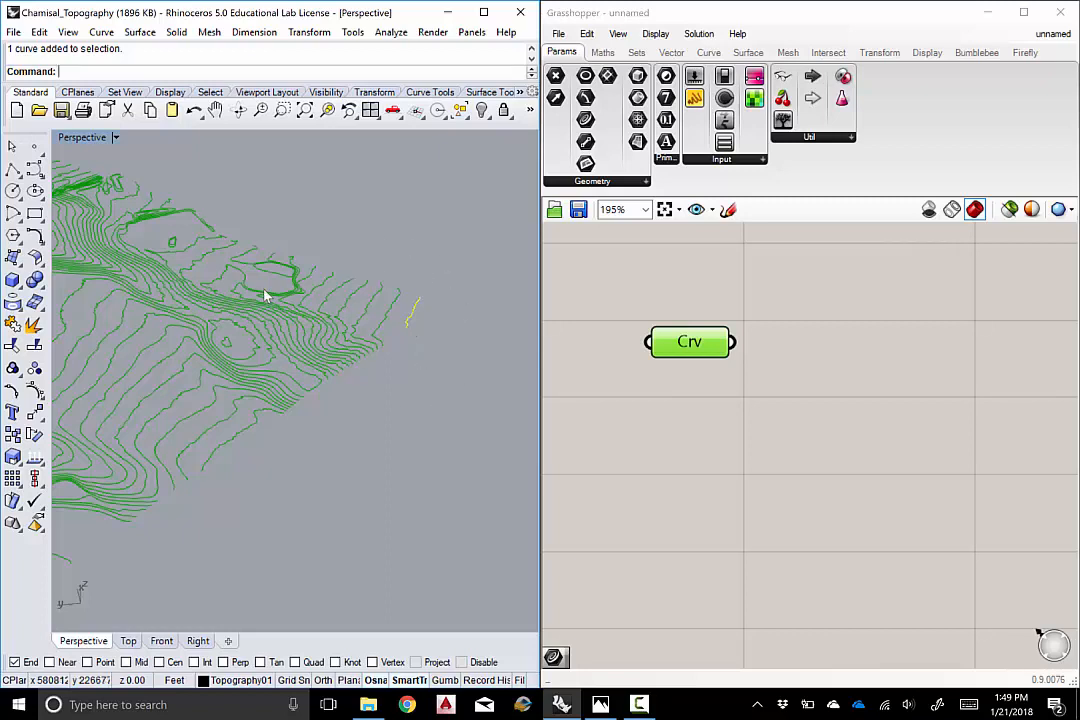
pyautogui.write('m')
pyautogui.press('Return')
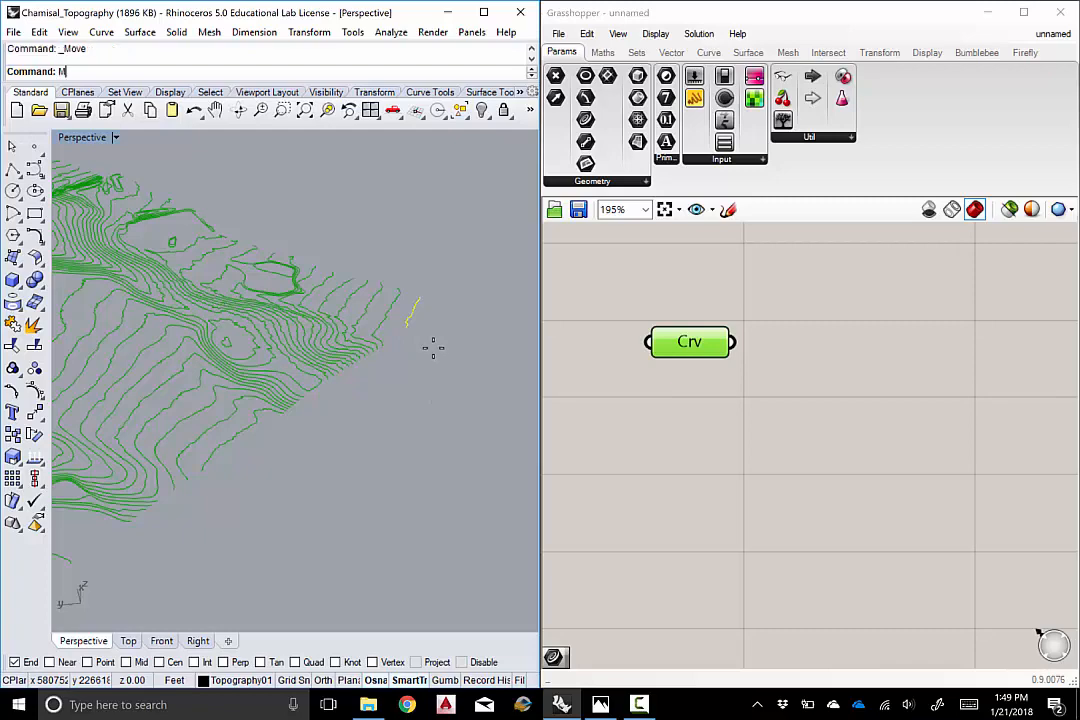
pyautogui.click(419, 342)
pyautogui.click(492, 379)
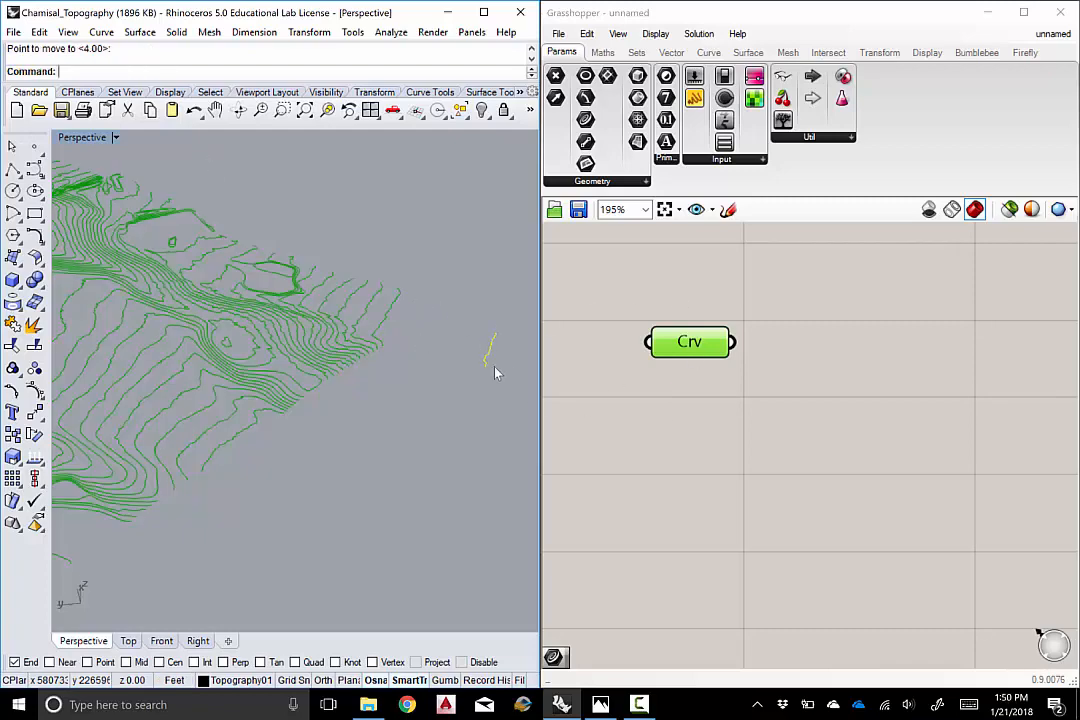
# Undo the last move of the short contour curve at the terrain's outer corner and deselect it
pyautogui.hotkey('ctrl', 'z')
pyautogui.click(663, 400)
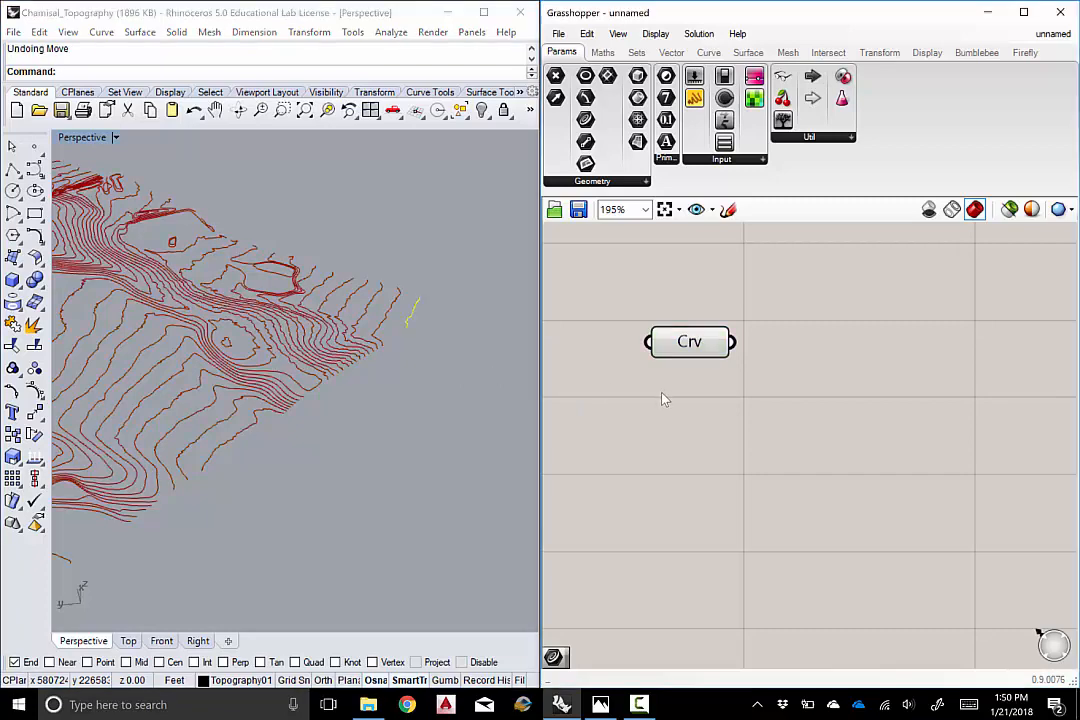
pyautogui.scroll(-5, 485, 372)
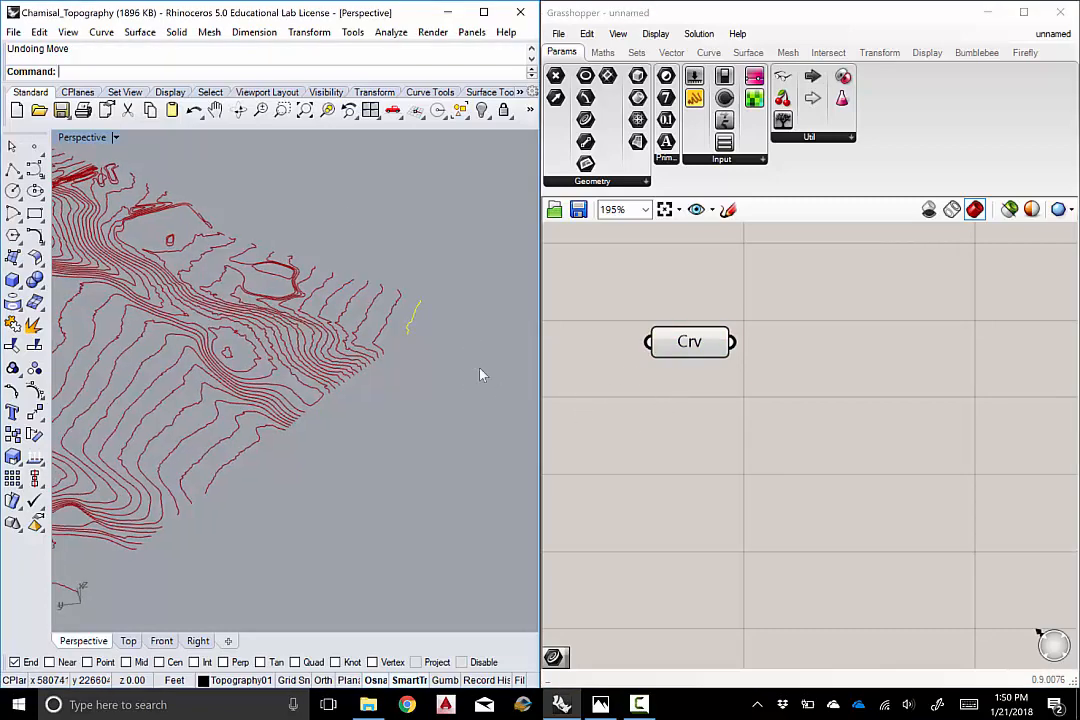
pyautogui.moveTo(431, 380); pyautogui.dragTo(330, 323, button='right')
pyautogui.scroll(5, 320, 325)
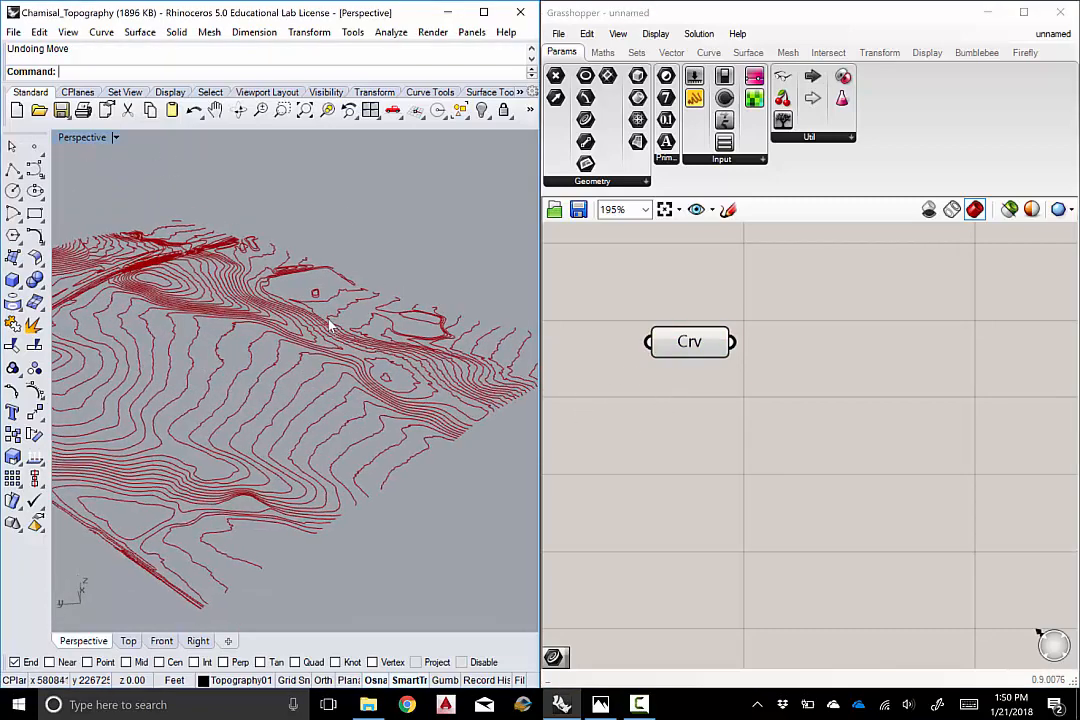
pyautogui.scroll(-4, 330, 323)
pyautogui.click(393, 287)
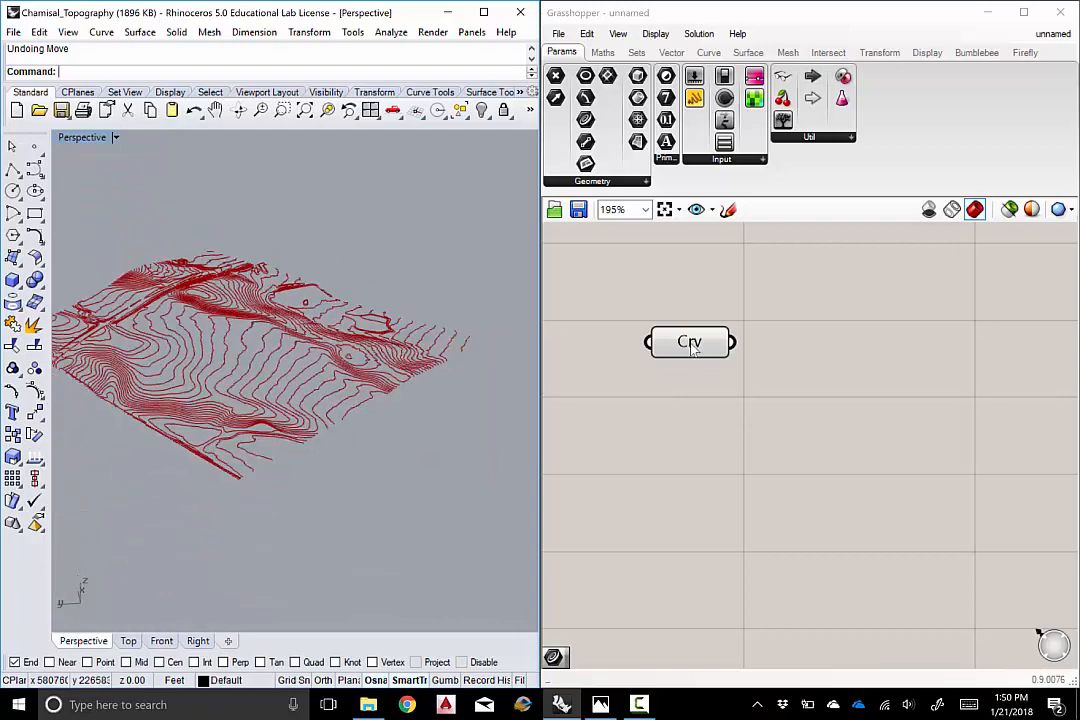
# Examine the jagged detail of the referenced contour lines in Rhino with the Curve parameter selected
pyautogui.moveTo(688, 355); pyautogui.dragTo(674, 355)
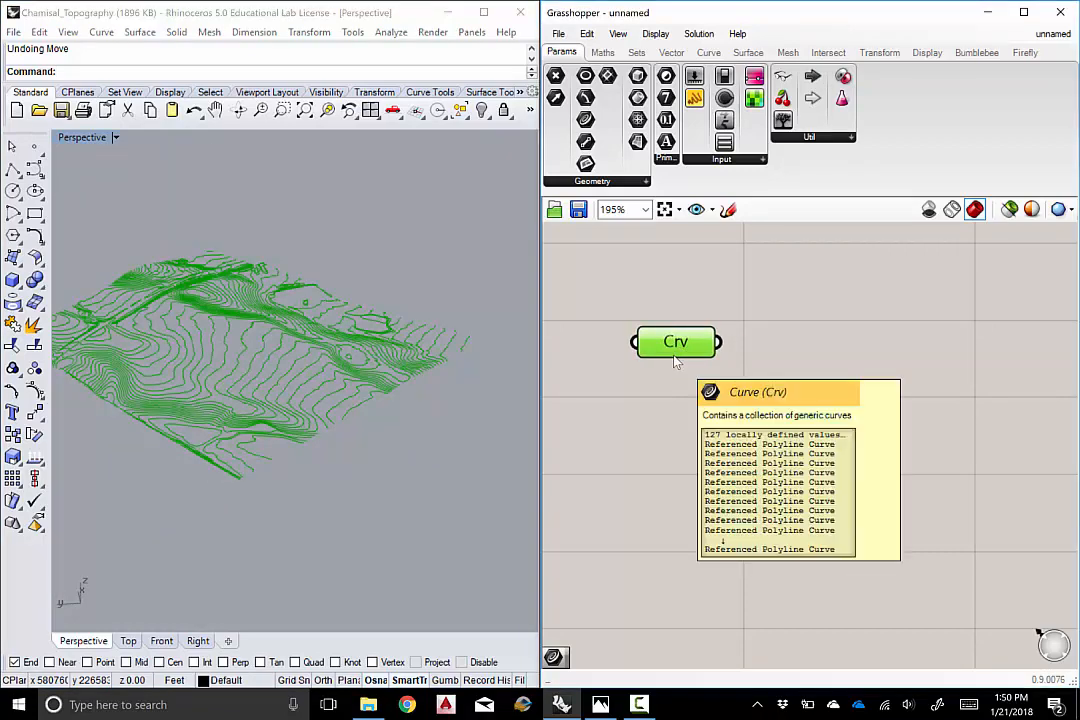
pyautogui.moveTo(302, 330); pyautogui.dragTo(258, 422, button='right')
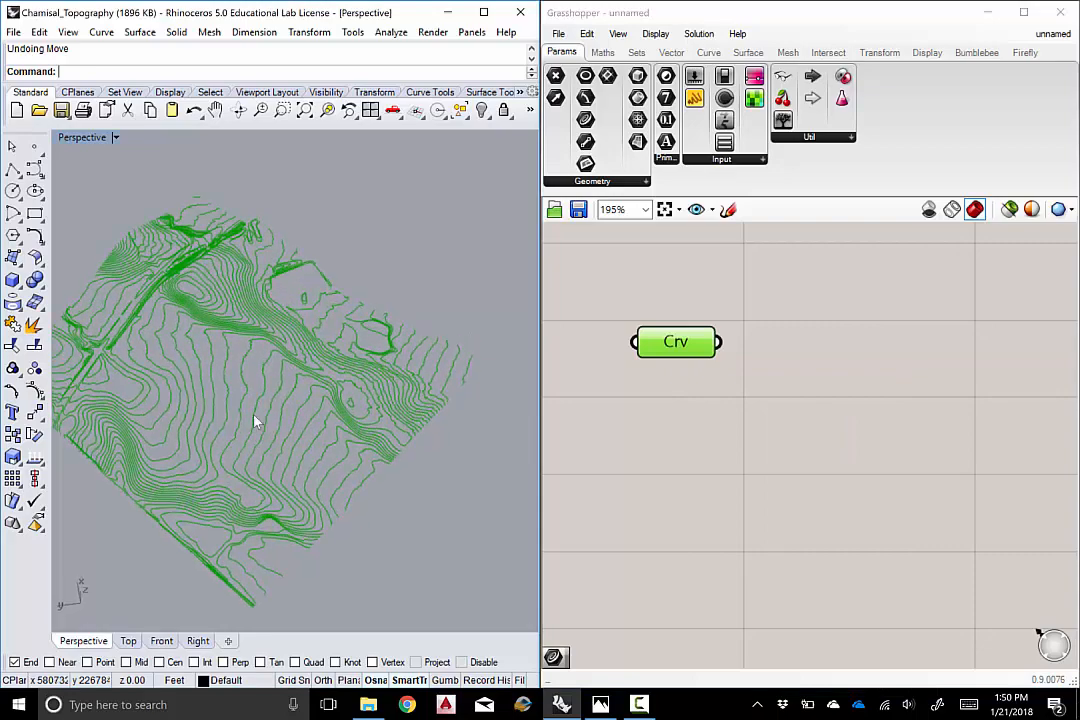
pyautogui.scroll(6, 251, 364)
pyautogui.scroll(5, 243, 354)
pyautogui.scroll(-9, 248, 342)
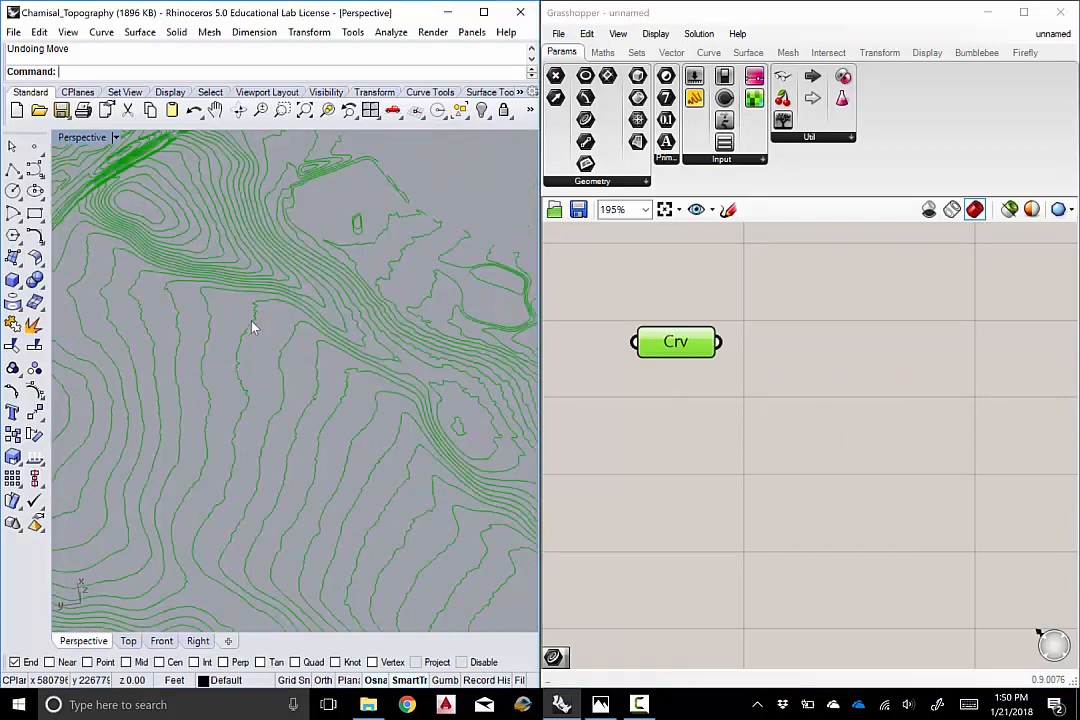
pyautogui.moveTo(254, 325)
pyautogui.mouseDown(button='right')
pyautogui.moveTo(248, 340)
pyautogui.moveTo(251, 330)
pyautogui.mouseUp(button='right')
pyautogui.scroll(5, 251, 330)
pyautogui.scroll(5, 253, 334)
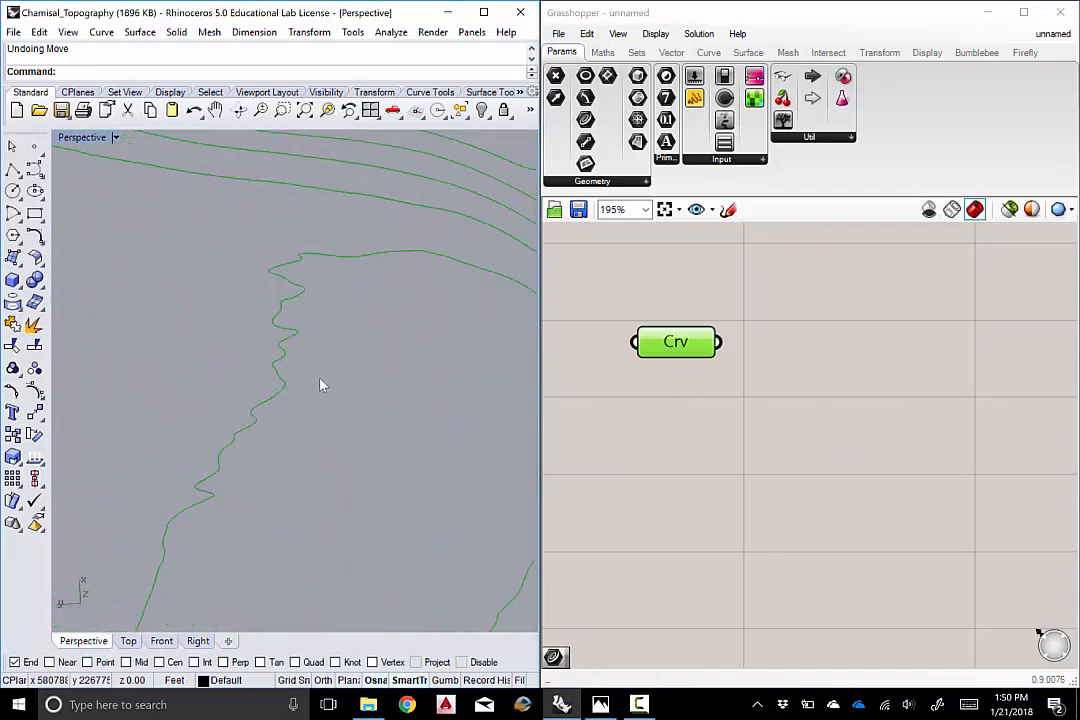
pyautogui.scroll(-6, 310, 383)
pyautogui.scroll(6, 316, 330)
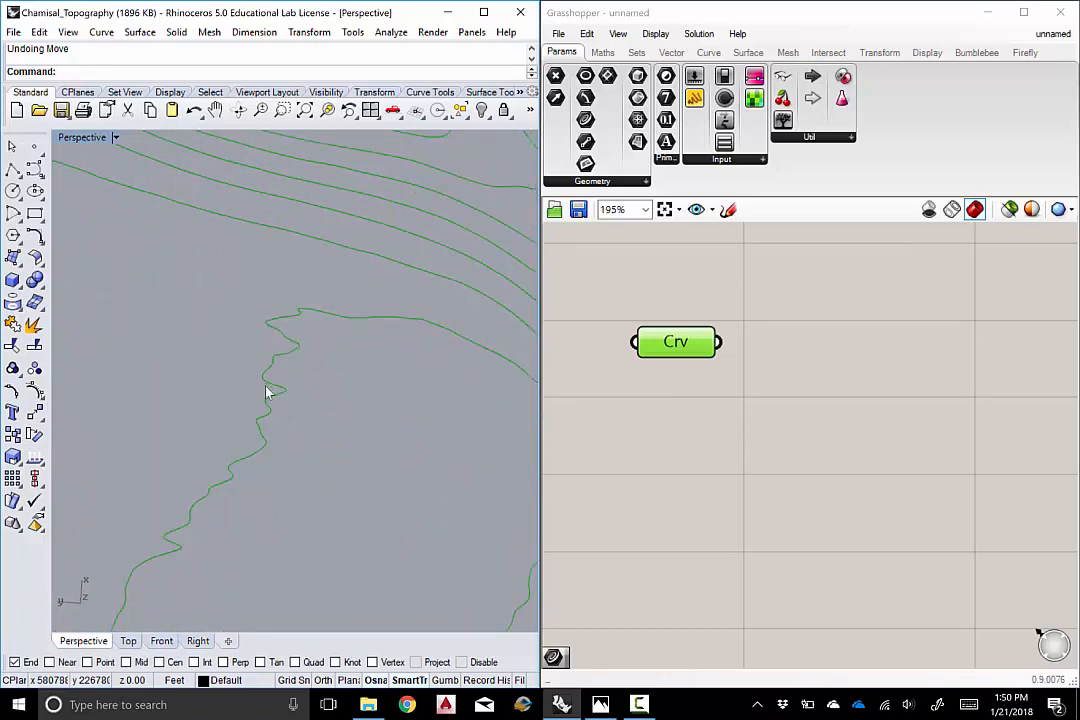
pyautogui.scroll(-3, 374, 369)
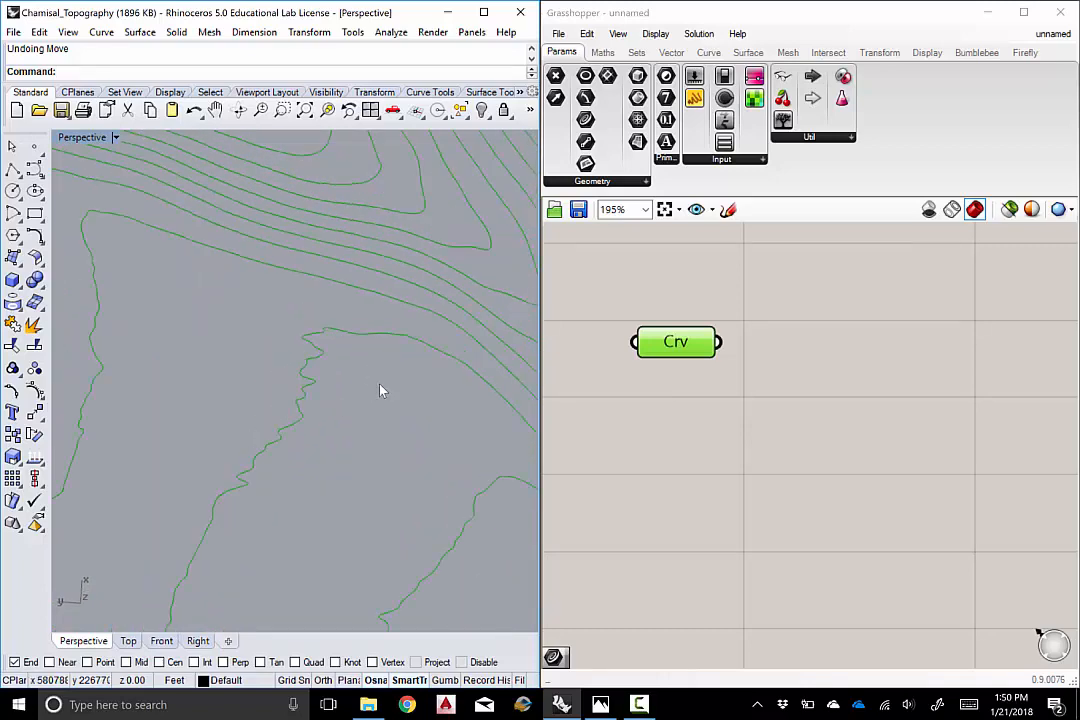
pyautogui.scroll(1, 381, 391)
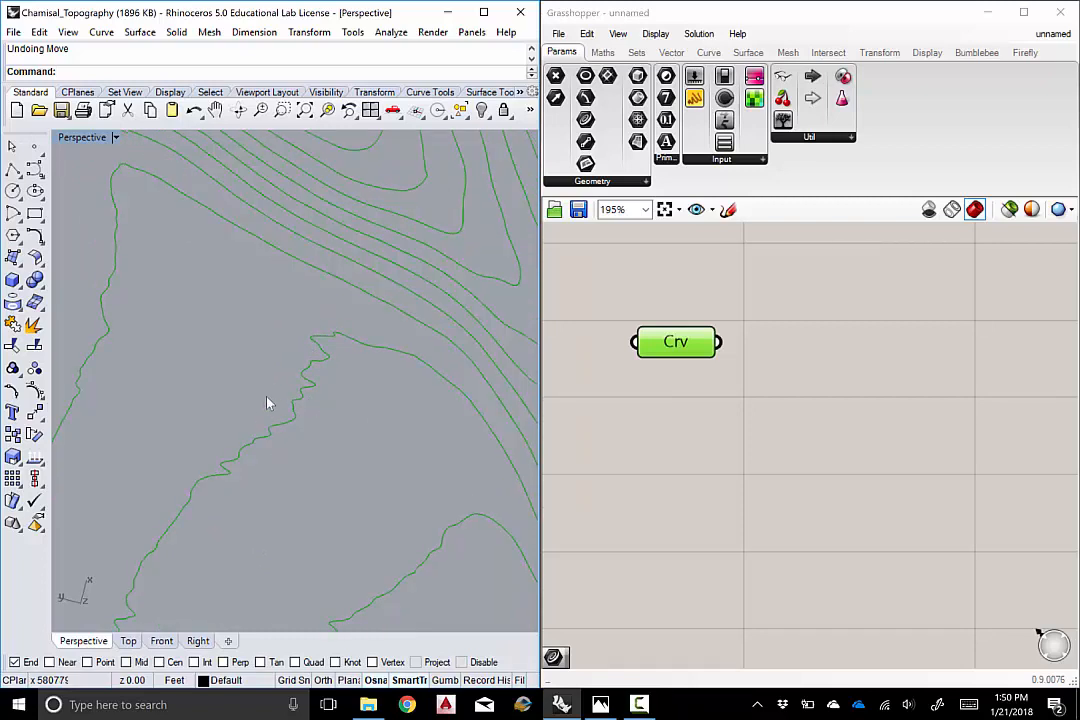
pyautogui.scroll(2, 277, 388)
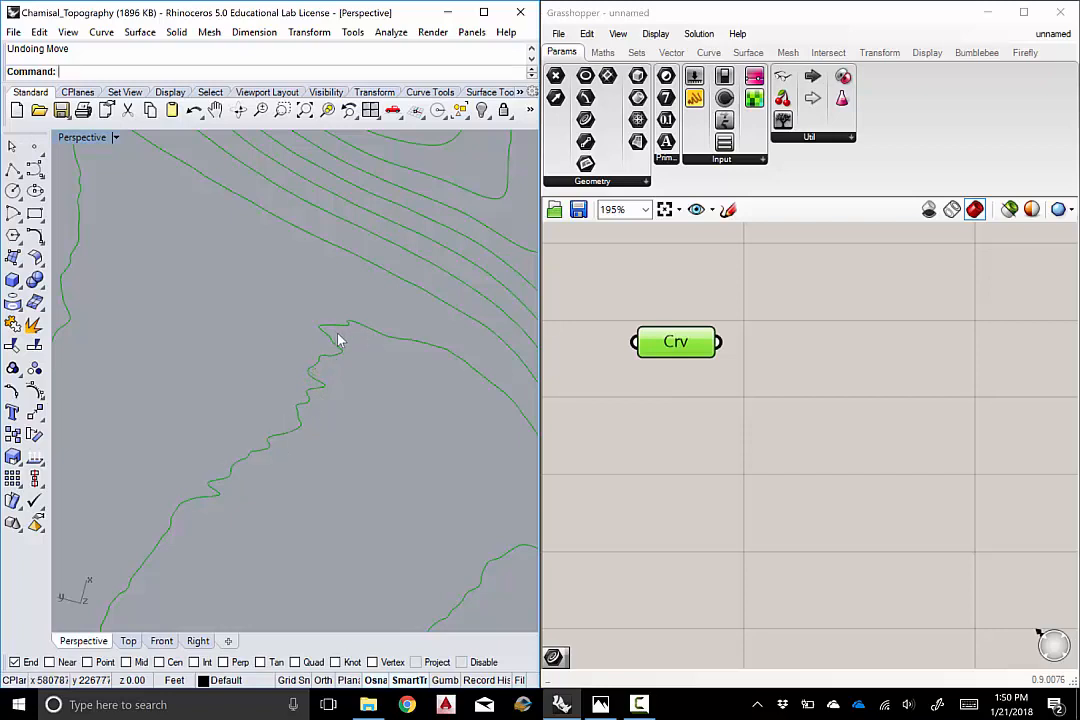
pyautogui.scroll(-3, 336, 338)
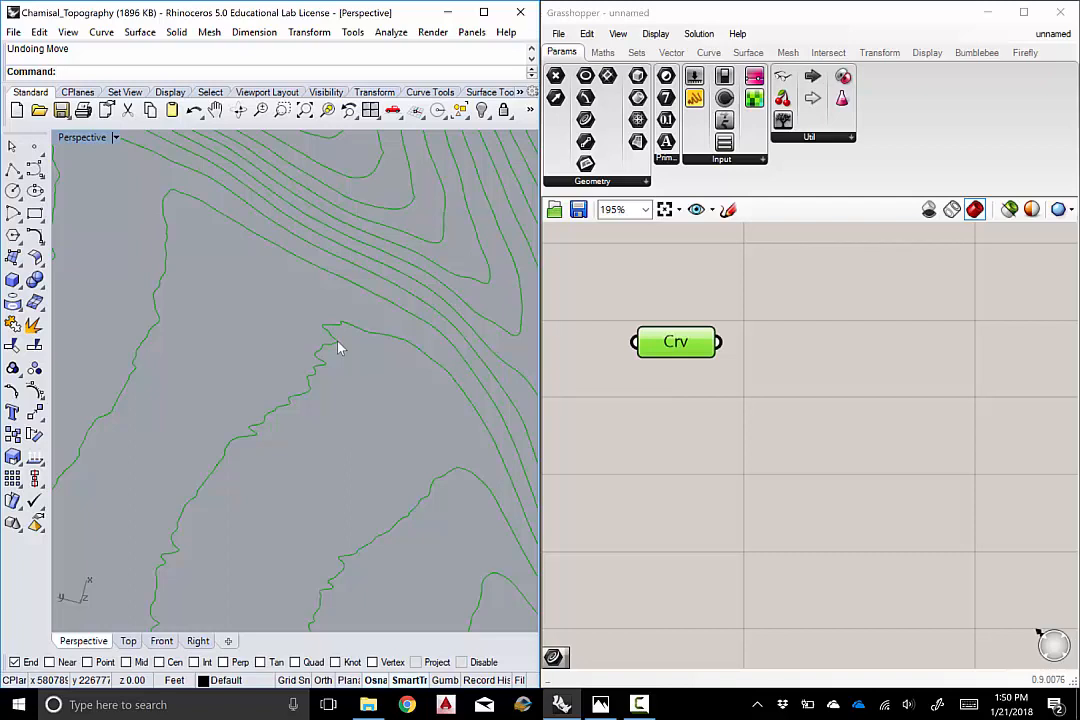
# Add a Rebuild Curve component beside the Curve parameter and connect the contours to its curve input
pyautogui.doubleClick(907, 390)
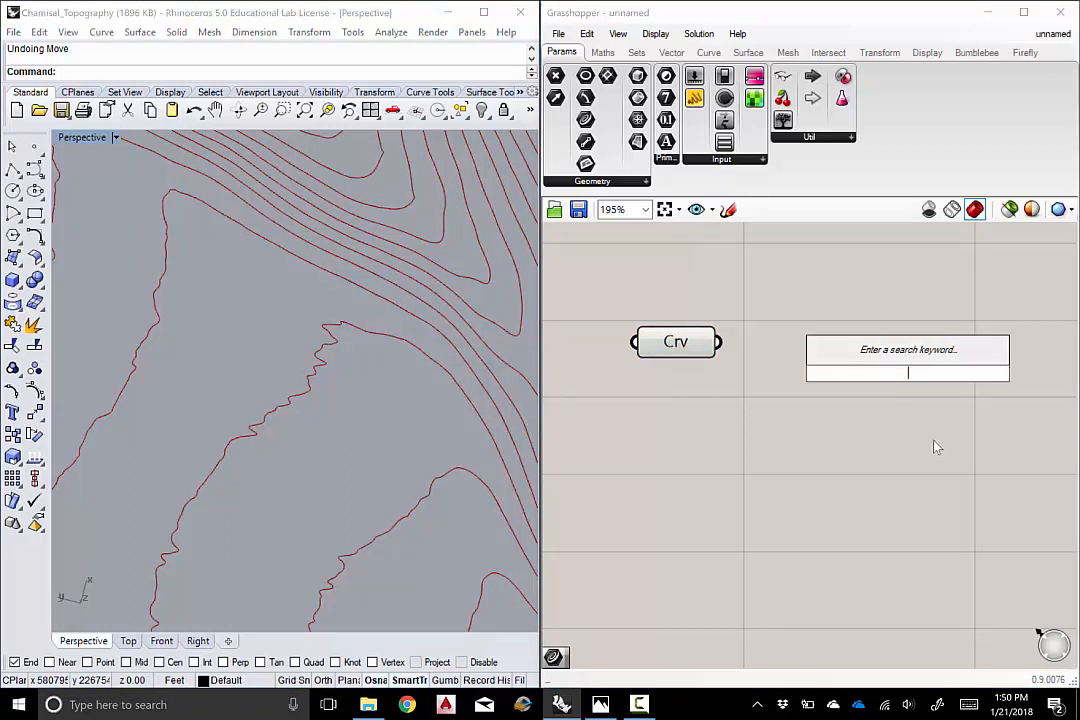
pyautogui.write('rebuild curves')
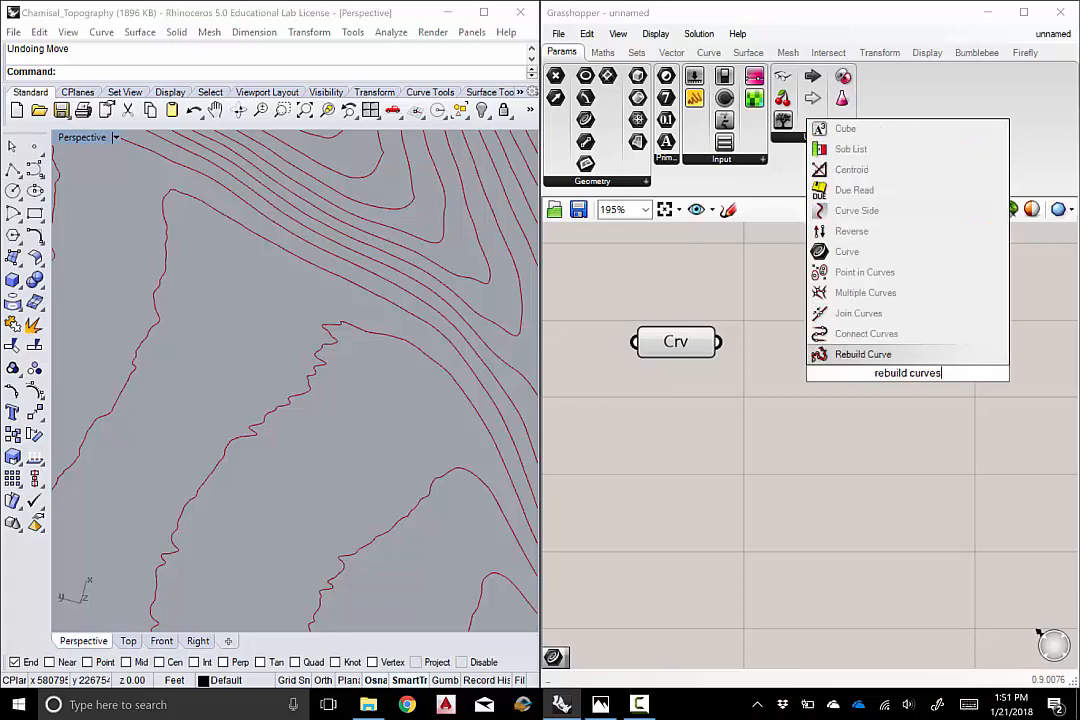
pyautogui.click(831, 356)
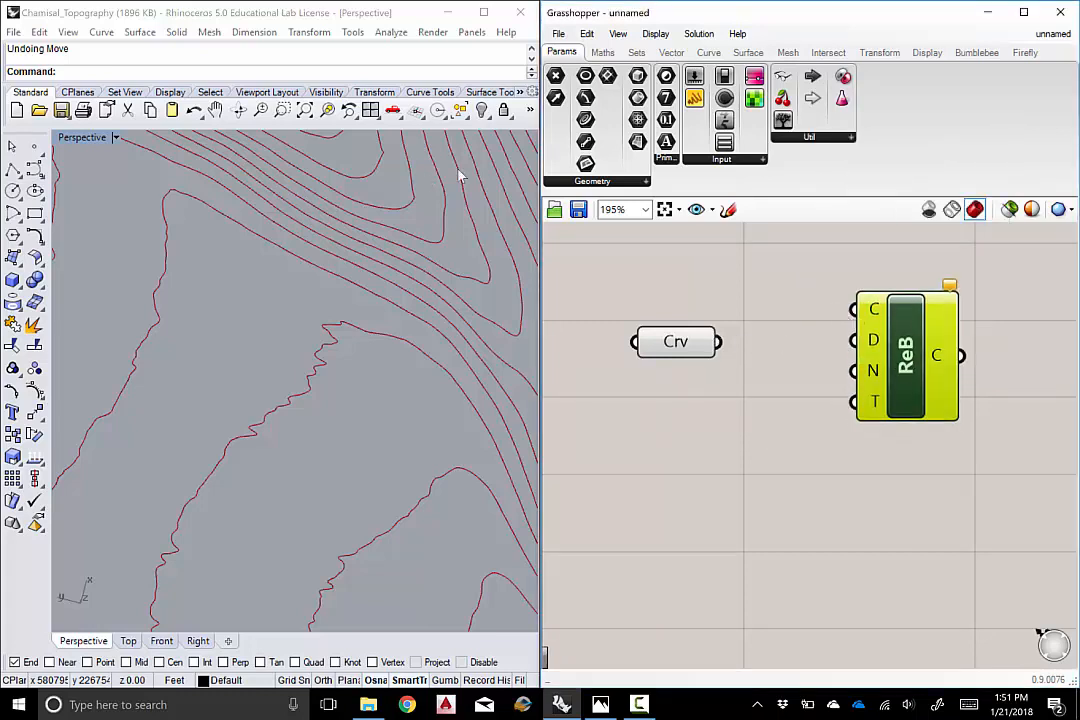
pyautogui.moveTo(919, 347); pyautogui.dragTo(925, 372)
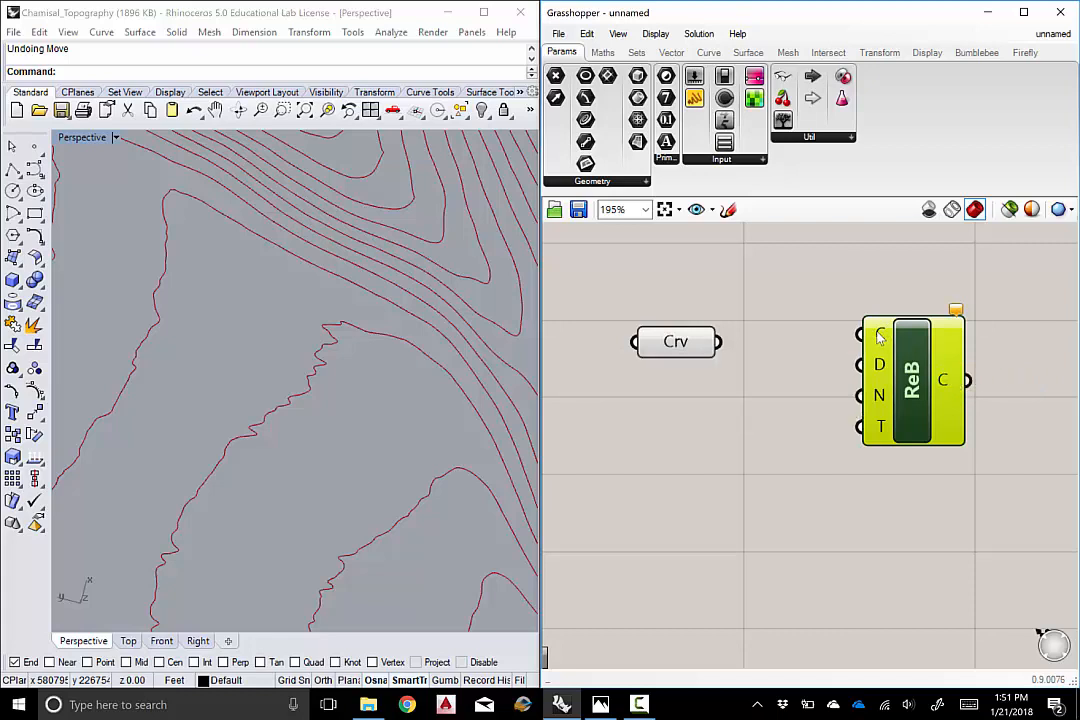
pyautogui.moveTo(880, 337)
pyautogui.moveTo(682, 342); pyautogui.dragTo(850, 337)
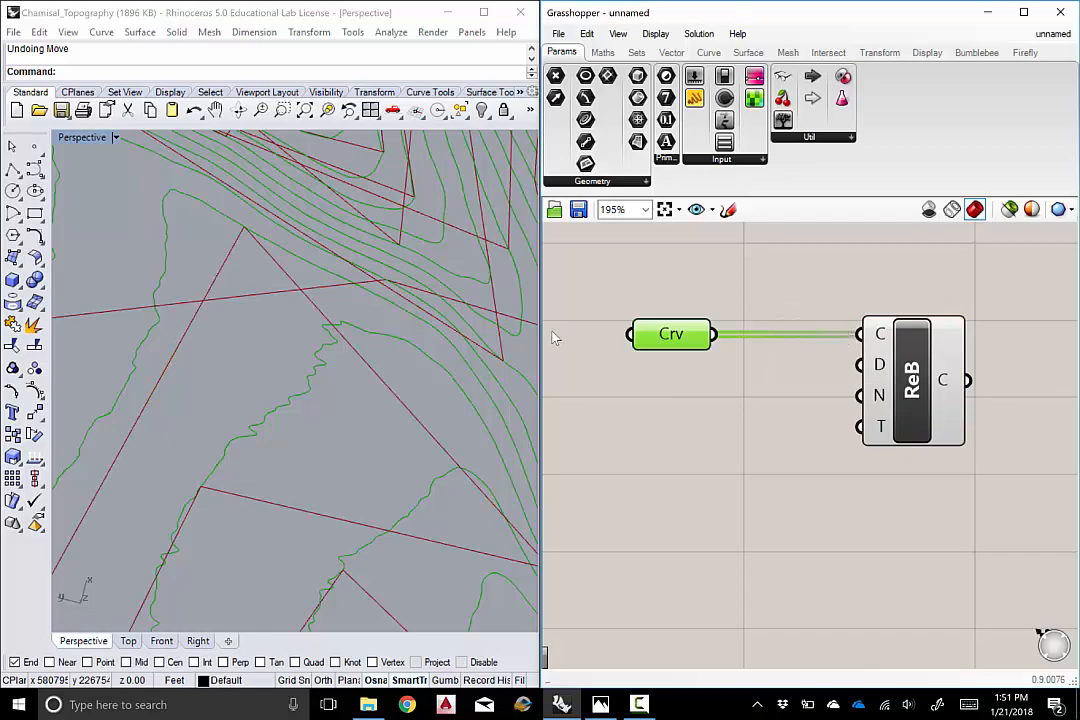
# Compare the rebuilt curves with the original contour lines across the terrain in Rhino's perspective view
pyautogui.moveTo(381, 337); pyautogui.dragTo(352, 362, button='right')
pyautogui.scroll(-10, 349, 399)
pyautogui.scroll(8, 351, 362)
pyautogui.moveTo(282, 350); pyautogui.dragTo(326, 330, button='right')
pyautogui.scroll(-5, 415, 362)
pyautogui.scroll(3, 325, 330)
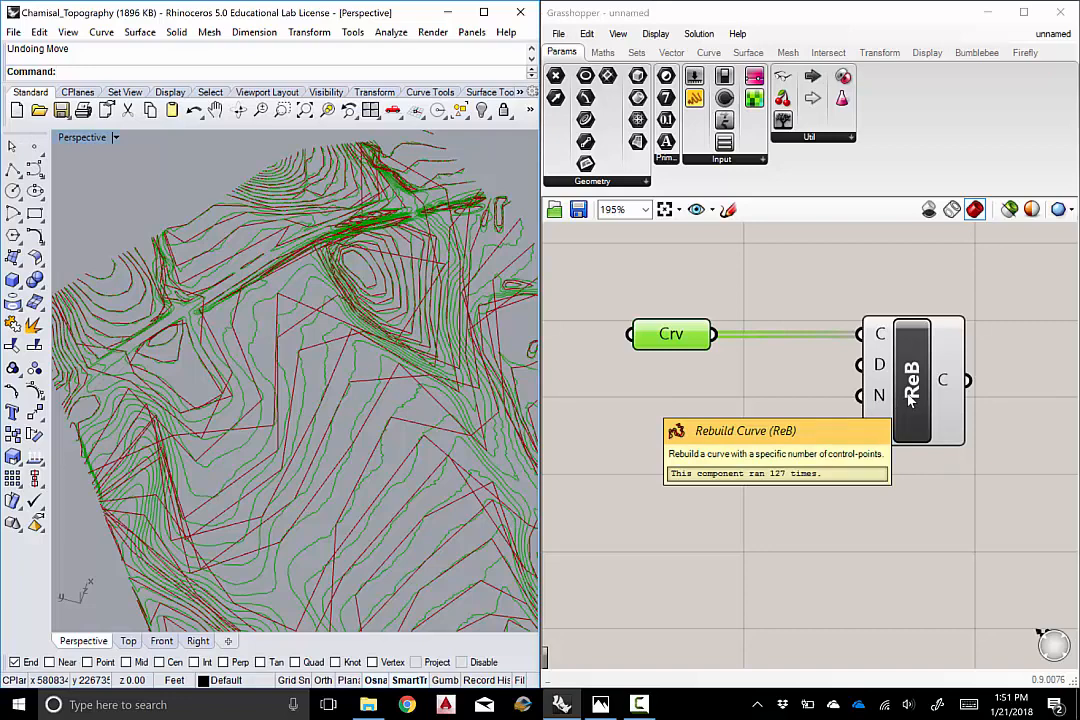
pyautogui.moveTo(366, 438); pyautogui.dragTo(445, 437, button='right')
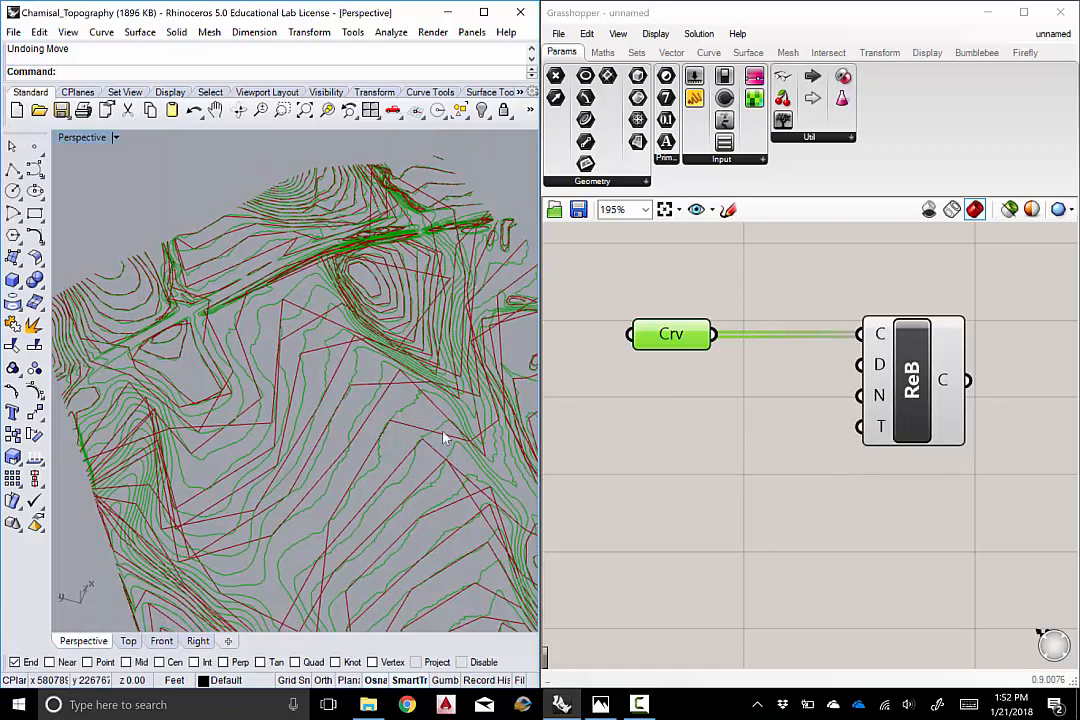
pyautogui.scroll(8, 445, 437)
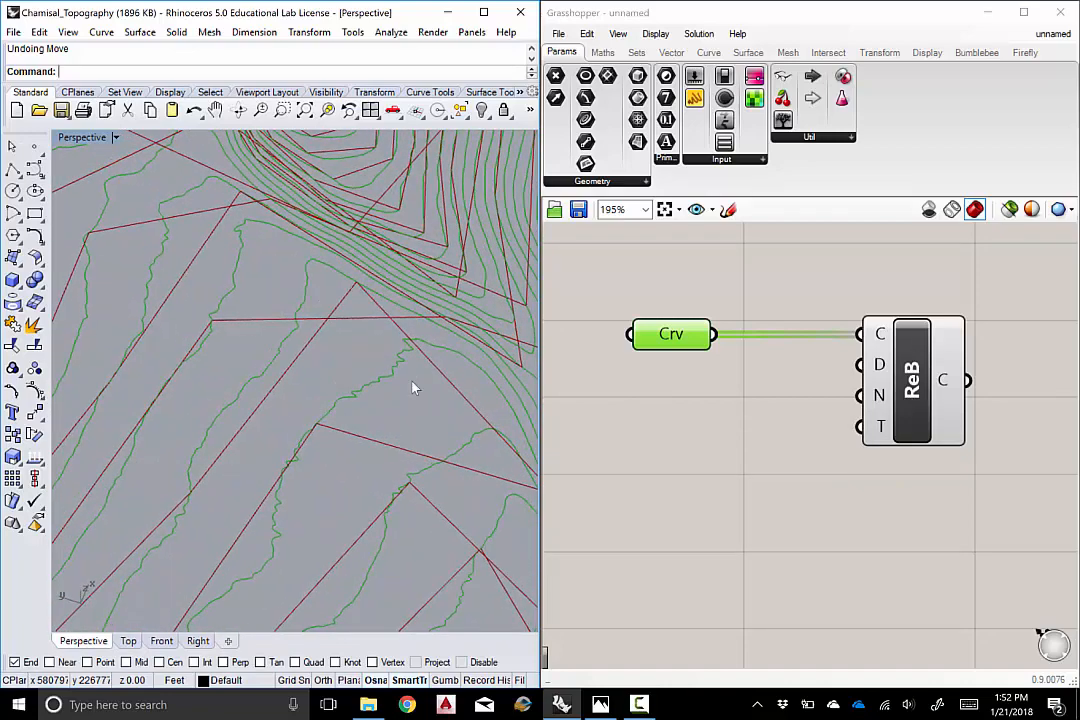
pyautogui.moveTo(413, 388); pyautogui.dragTo(422, 362, button='right')
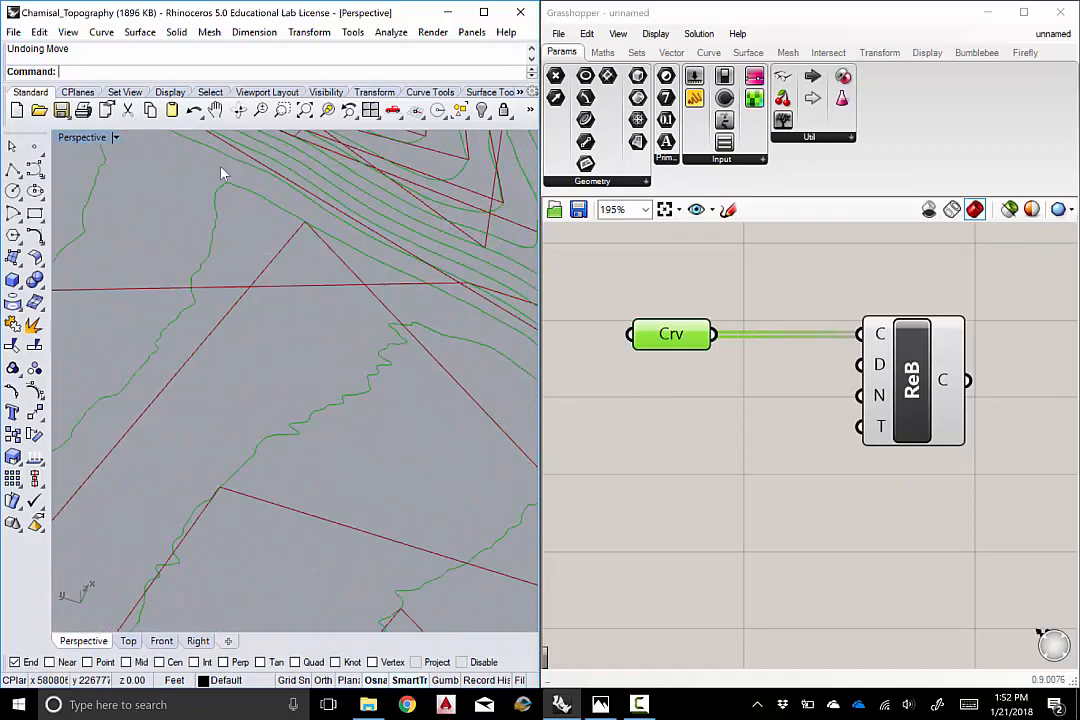
# Display the control points of the jagged contour line in Rhino, inspect their density, and hide them again
pyautogui.click(441, 338)
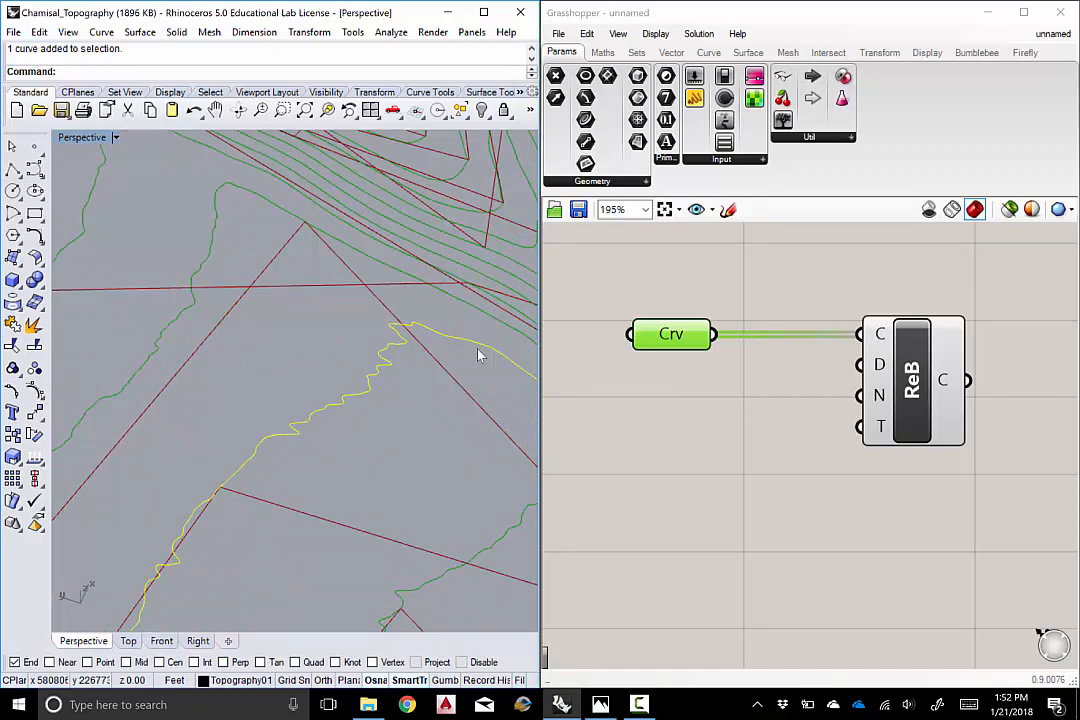
pyautogui.click(34, 391)
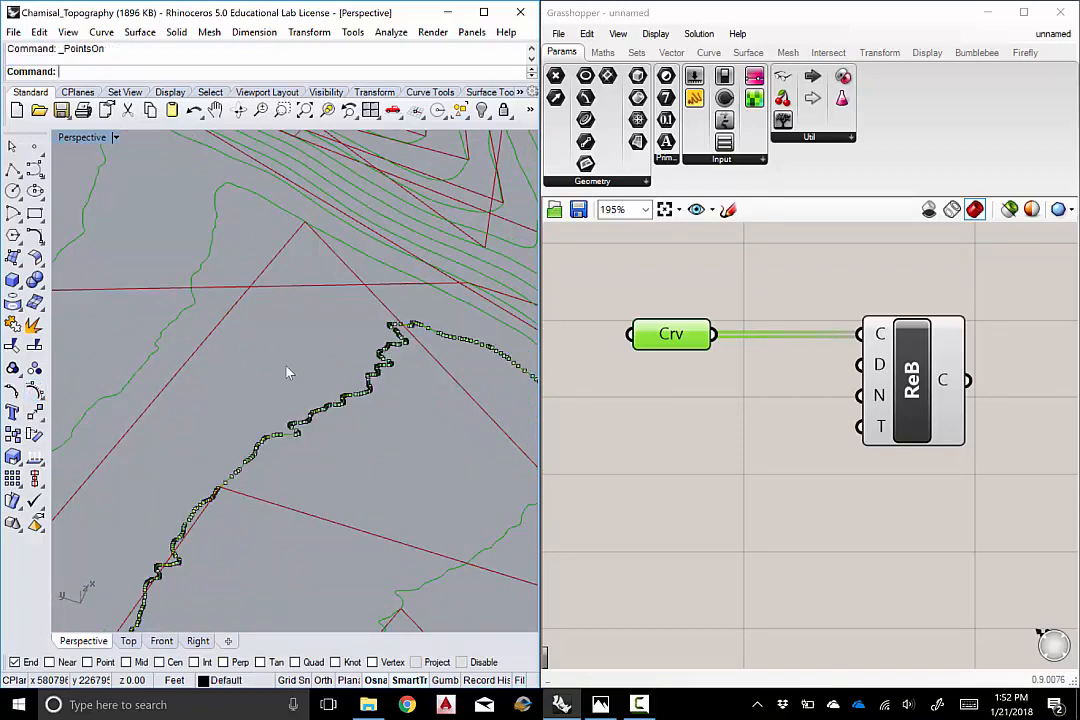
pyautogui.moveTo(287, 371); pyautogui.dragTo(451, 354, button='right')
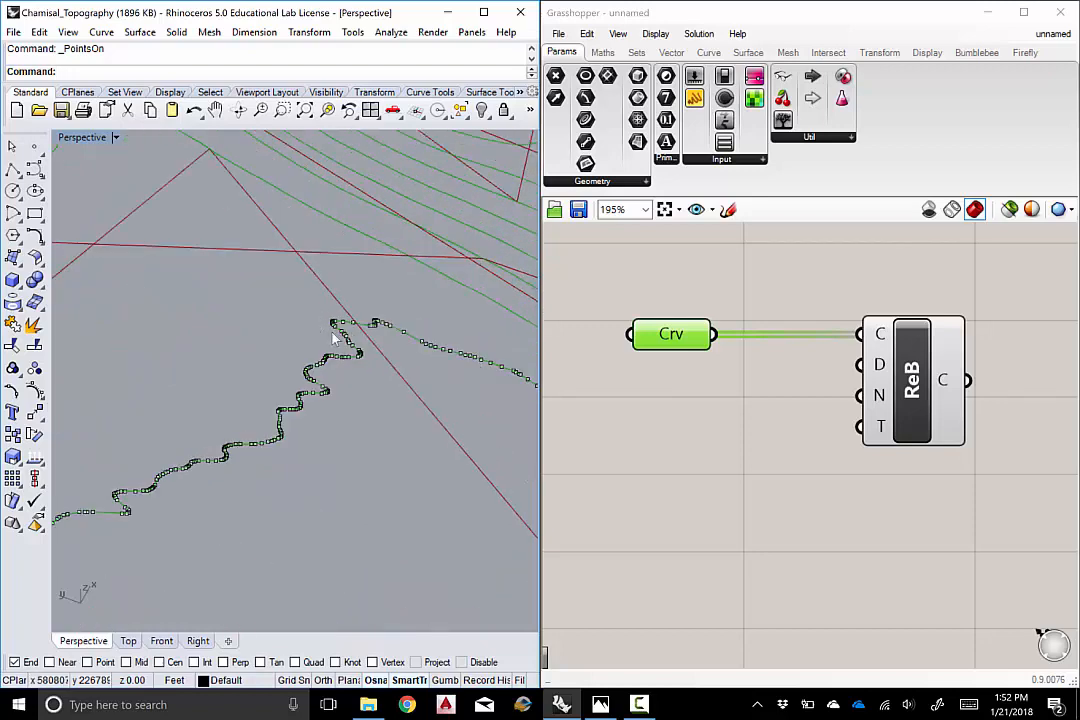
pyautogui.moveTo(297, 422); pyautogui.dragTo(393, 422, button='right')
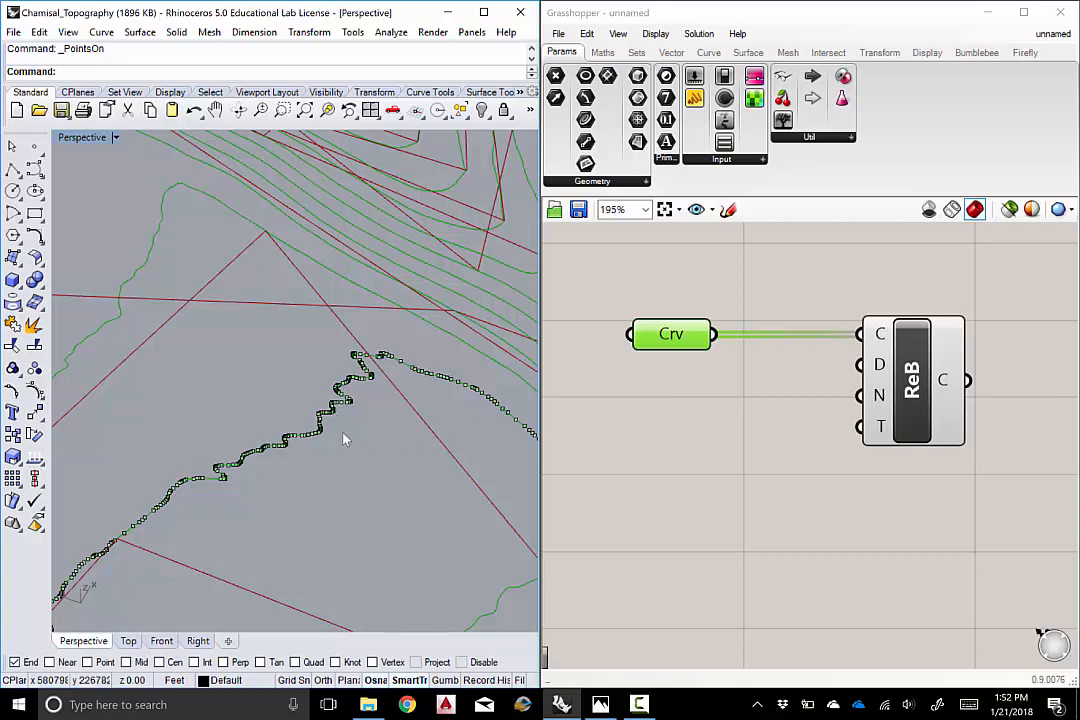
pyautogui.press('Escape')
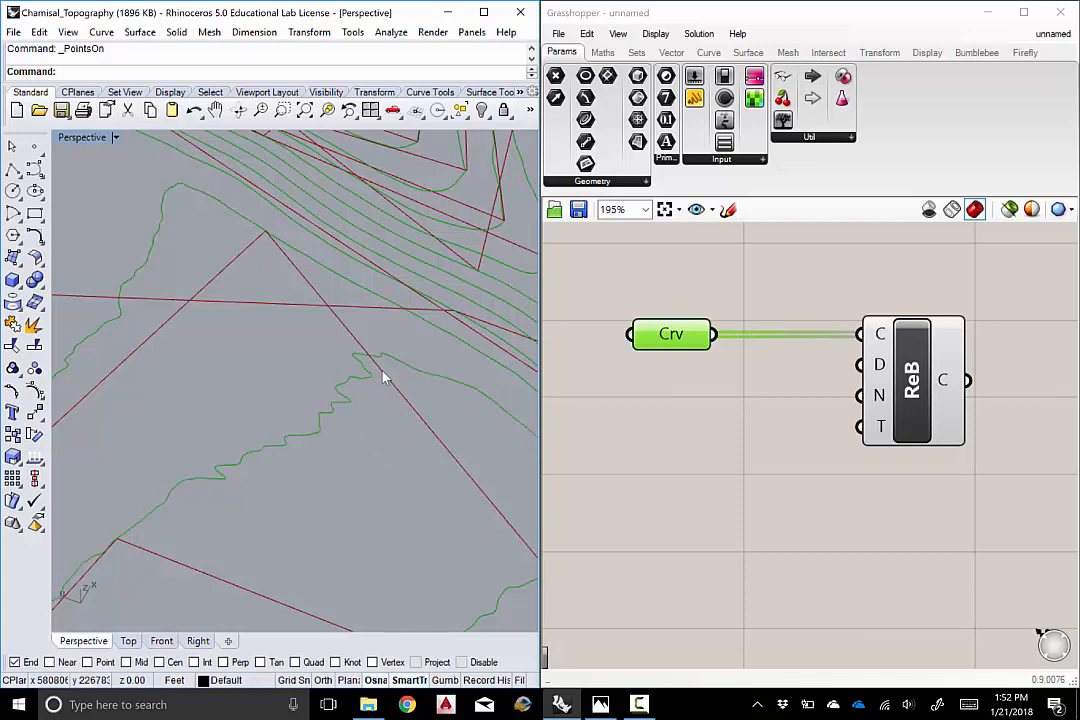
# Check the preview of the rebuilt curves against the contours with the Rebuild Curve component selected
pyautogui.moveTo(728, 418); pyautogui.dragTo(735, 407, button='right')
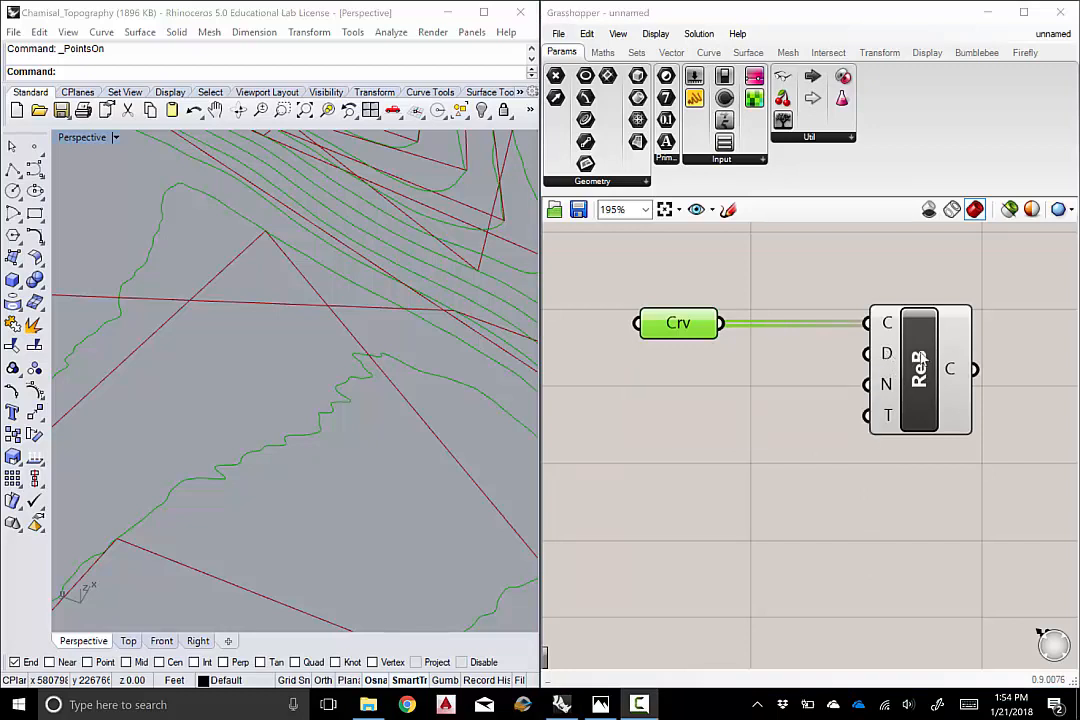
pyautogui.moveTo(886, 358); pyautogui.dragTo(888, 366)
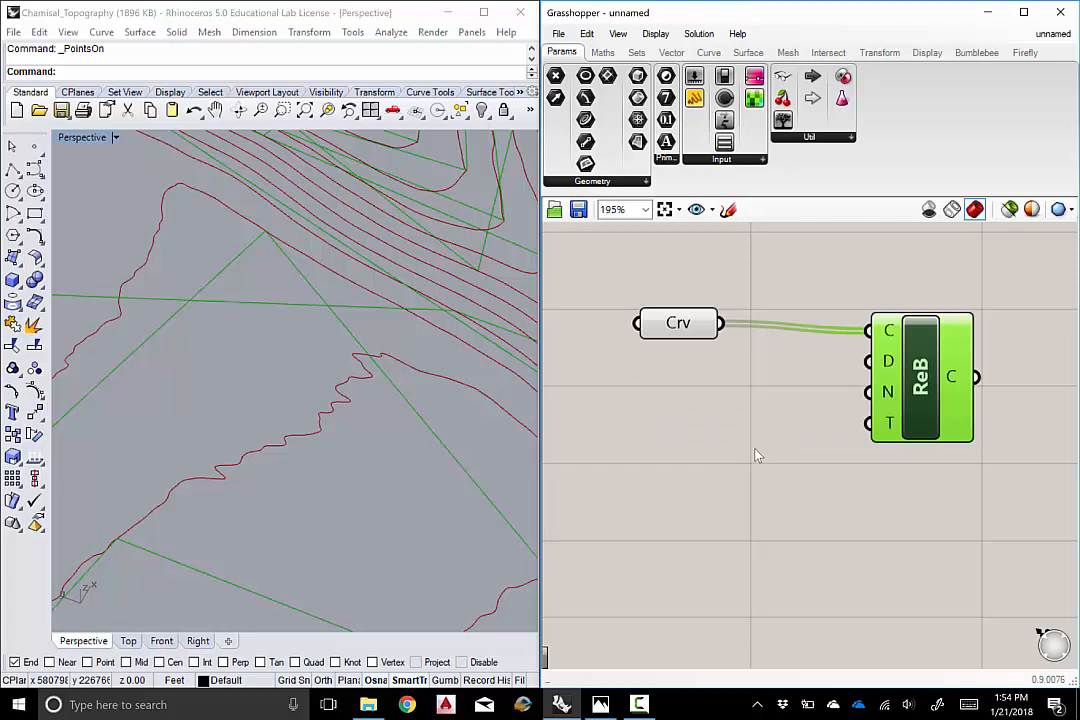
pyautogui.scroll(-6, 352, 425)
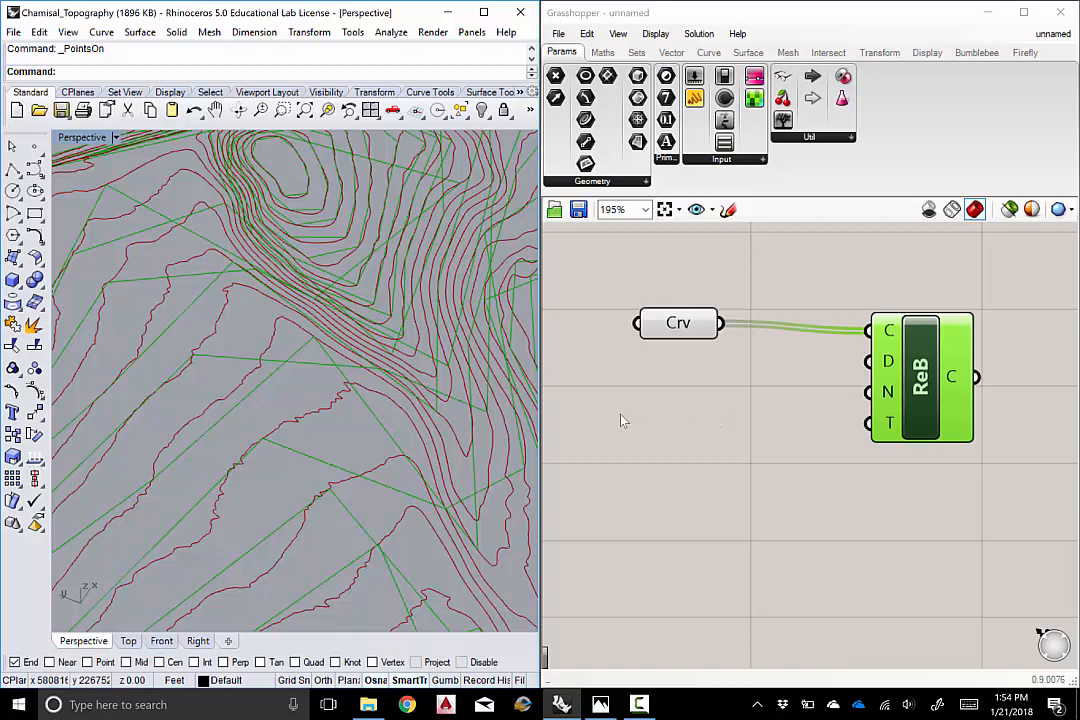
# Add a Number Slider below the Curve parameter and set its value to 0.564
pyautogui.doubleClick(694, 424)
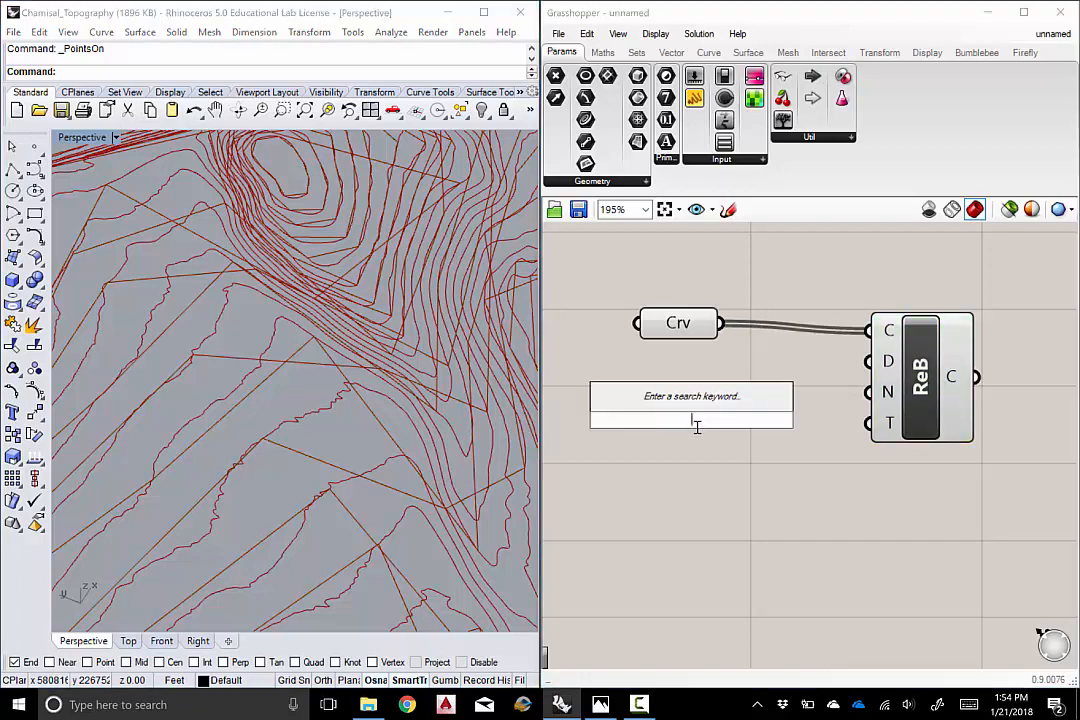
pyautogui.write('slider')
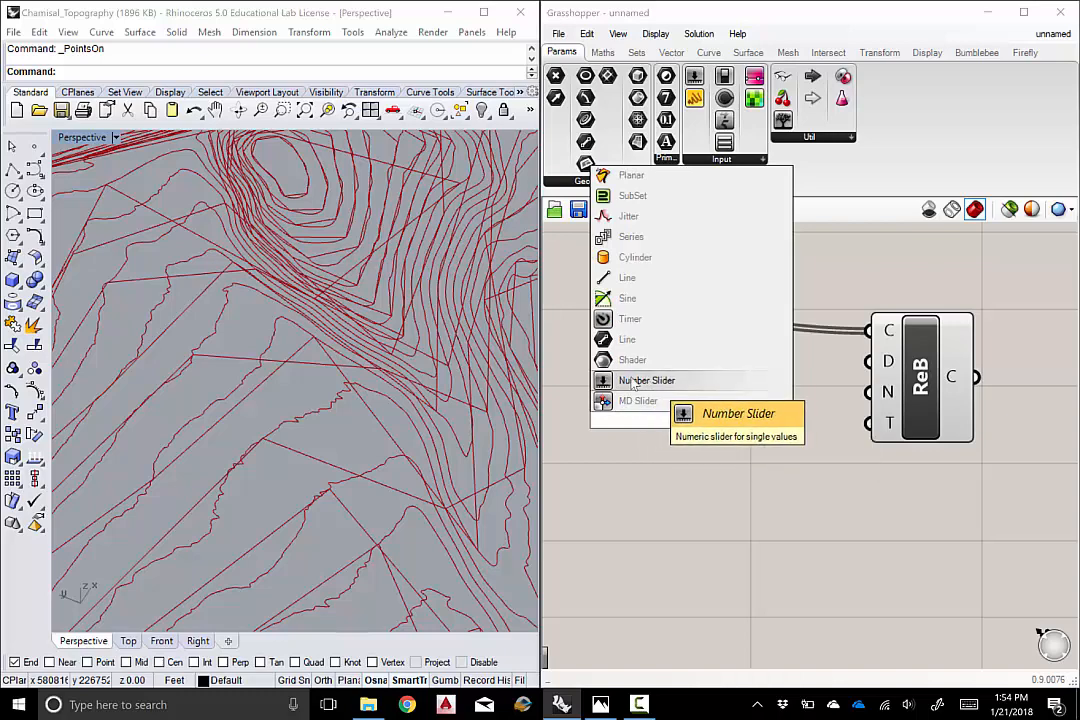
pyautogui.click(638, 385)
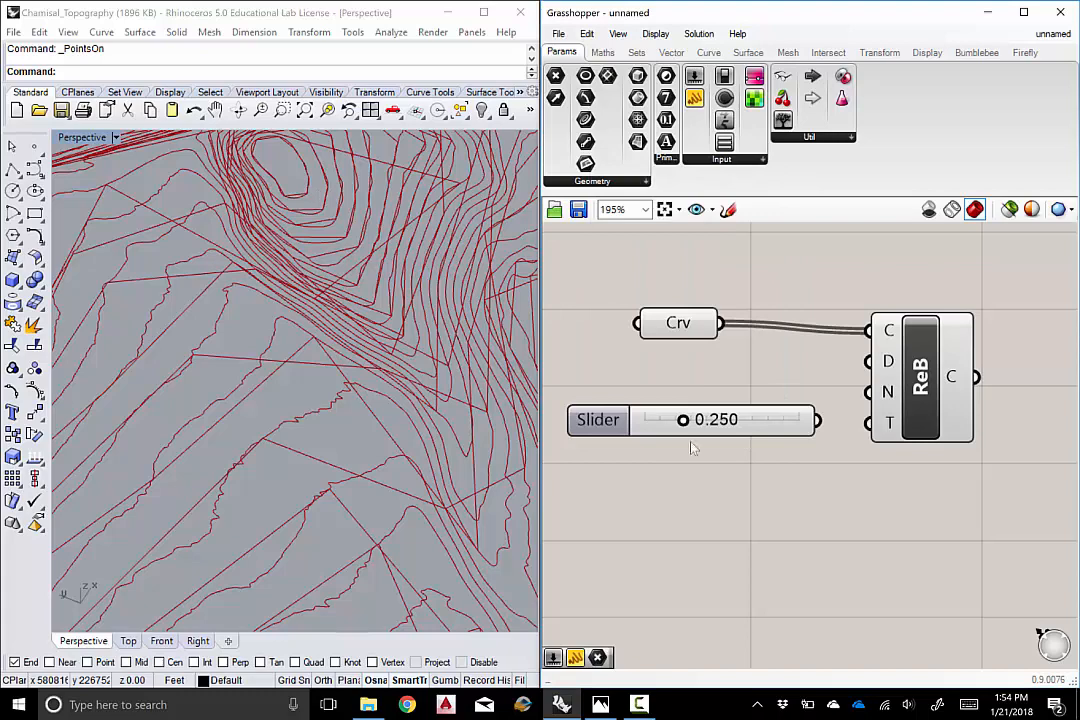
pyautogui.moveTo(718, 419); pyautogui.dragTo(685, 420)
pyautogui.scroll(-1, 790, 450)
pyautogui.moveTo(804, 462); pyautogui.dragTo(859, 462, button='right')
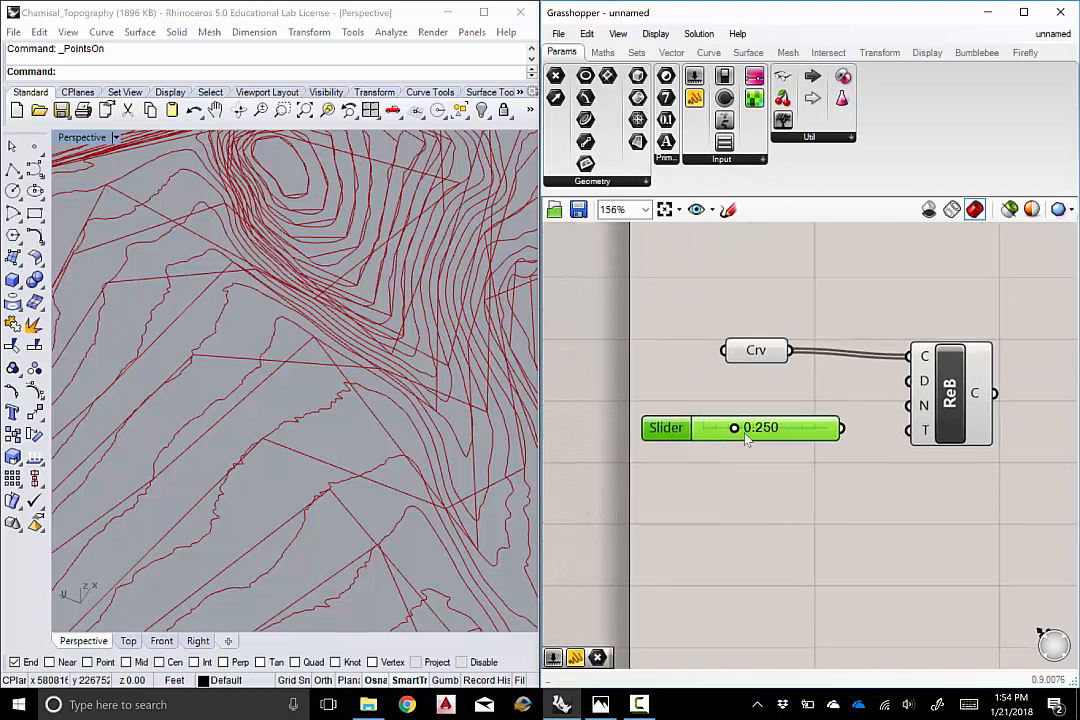
pyautogui.moveTo(734, 430); pyautogui.dragTo(775, 442)
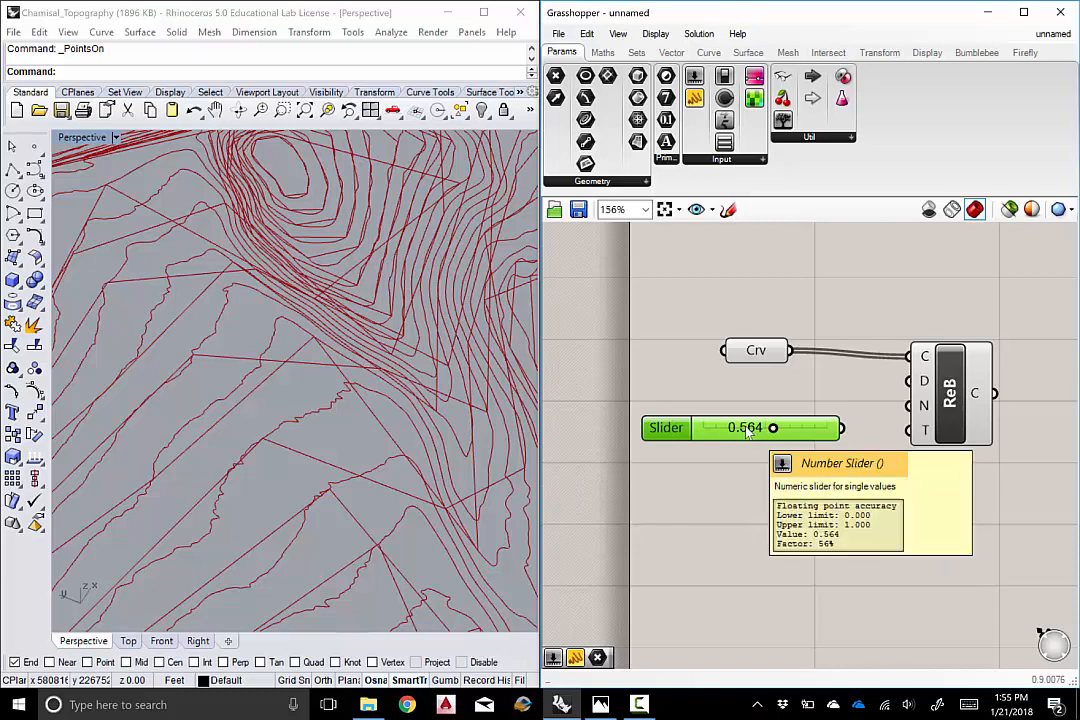
# Configure the Number Slider to round to integers with a maximum of 3
pyautogui.rightClick(751, 433)
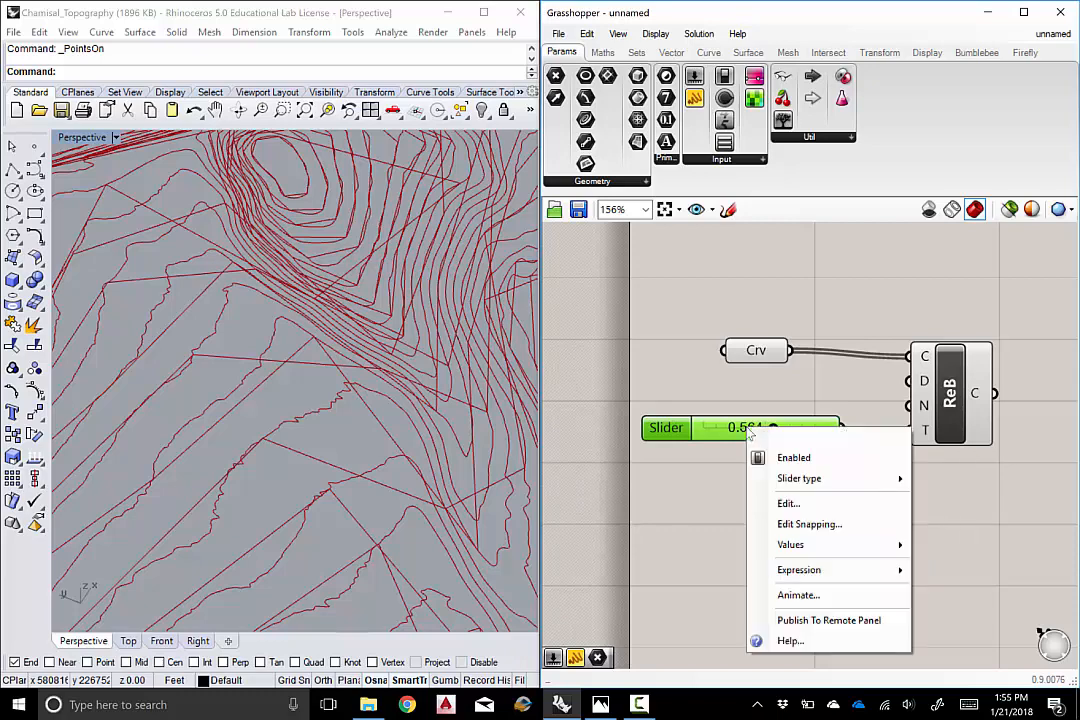
pyautogui.click(789, 504)
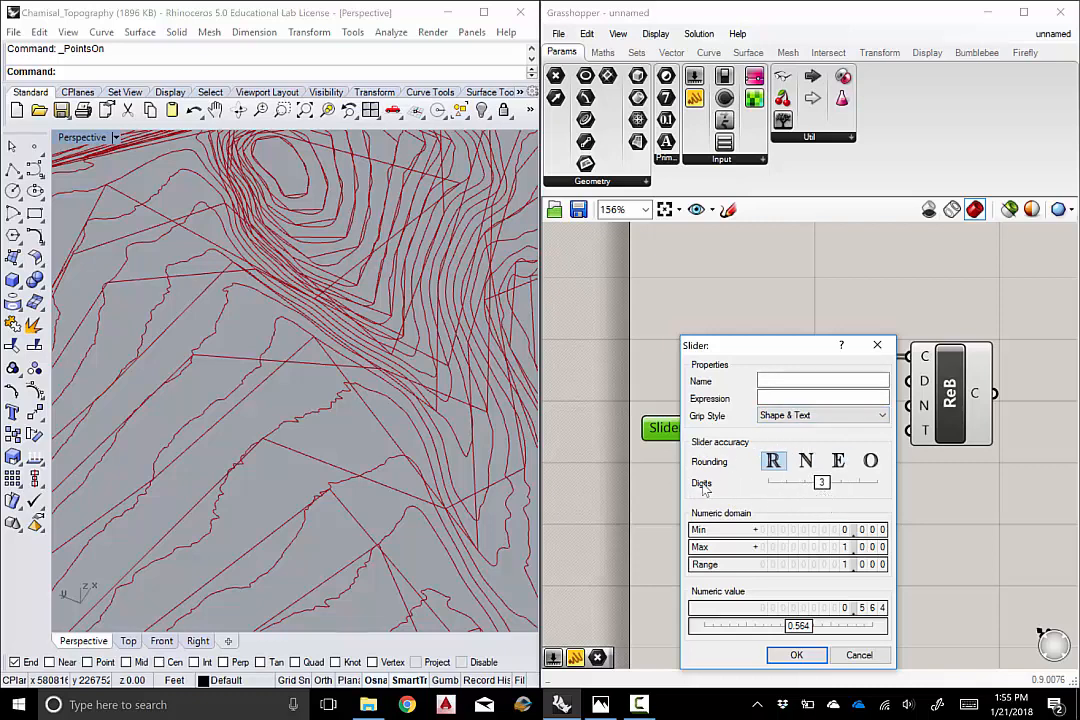
pyautogui.click(806, 461)
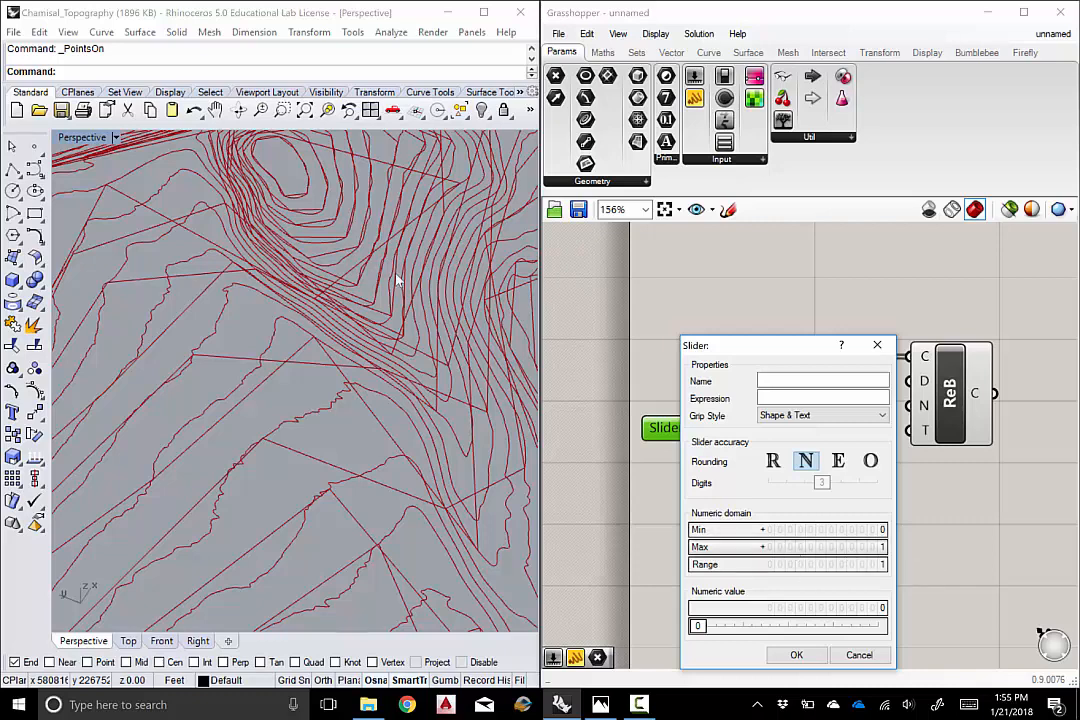
pyautogui.doubleClick(797, 548)
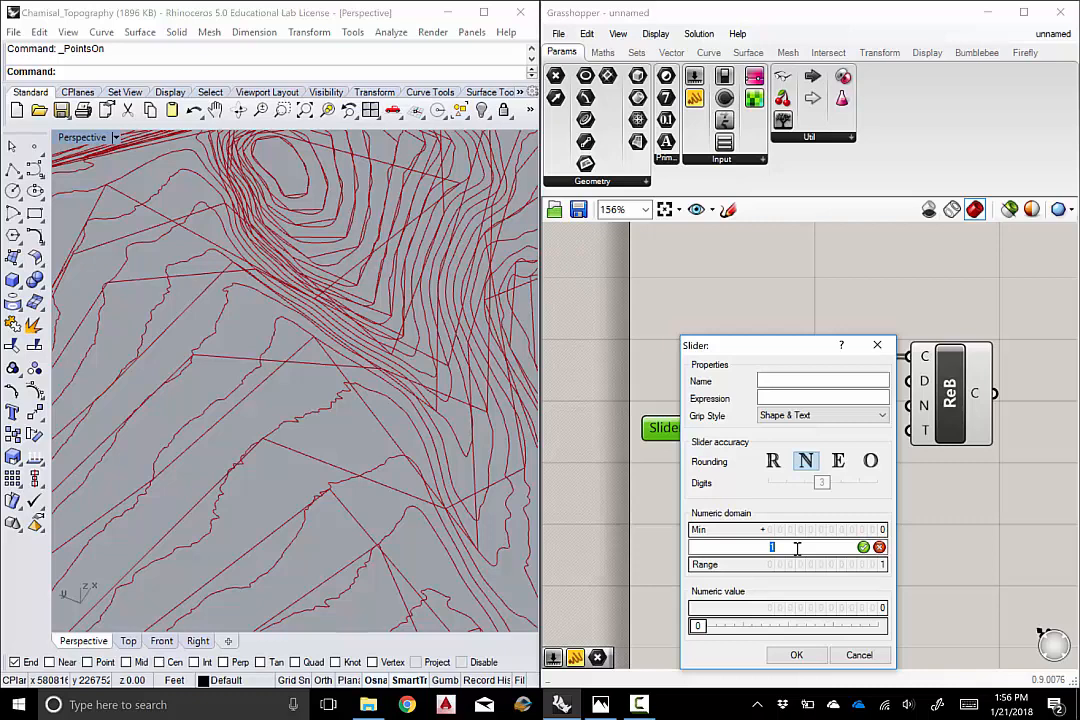
pyautogui.click(863, 547)
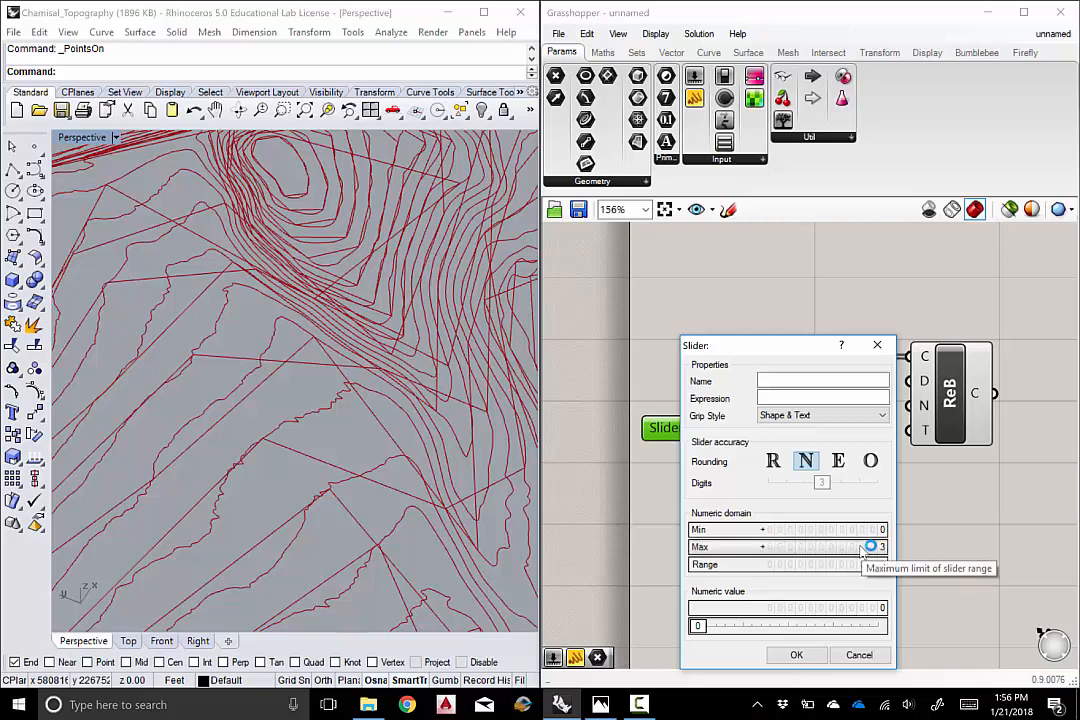
pyautogui.click(798, 656)
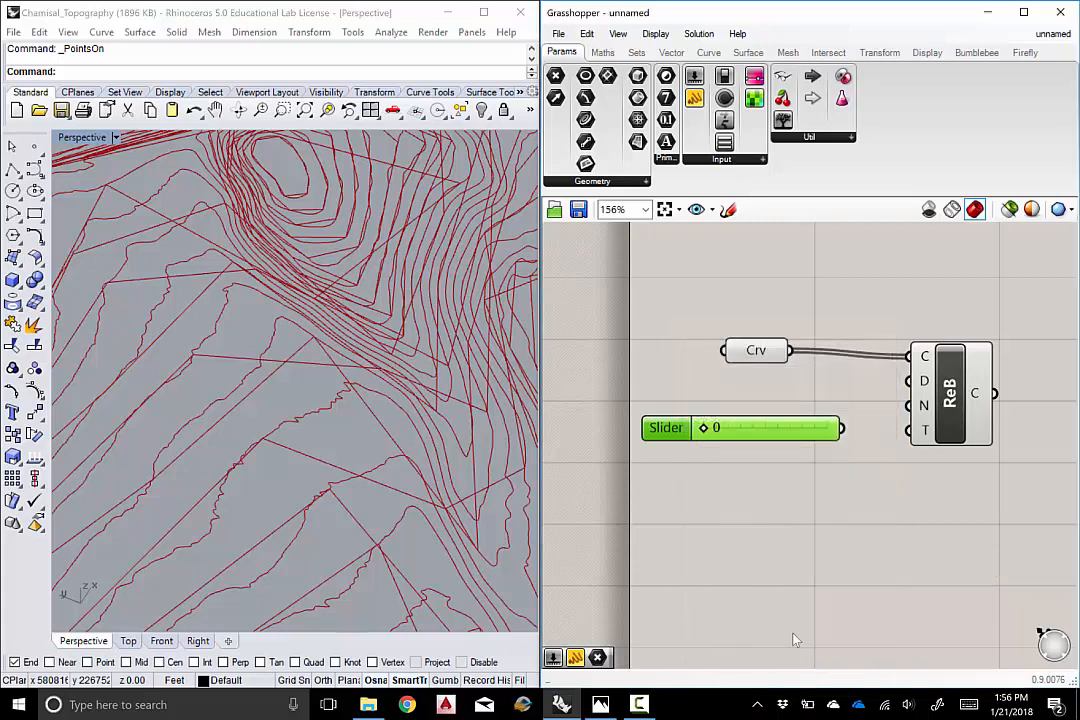
# Set the slider to 3 and connect it to the Degree input of the Rebuild Curve component
pyautogui.moveTo(704, 428); pyautogui.dragTo(820, 431)
pyautogui.moveTo(780, 437); pyautogui.dragTo(909, 381)
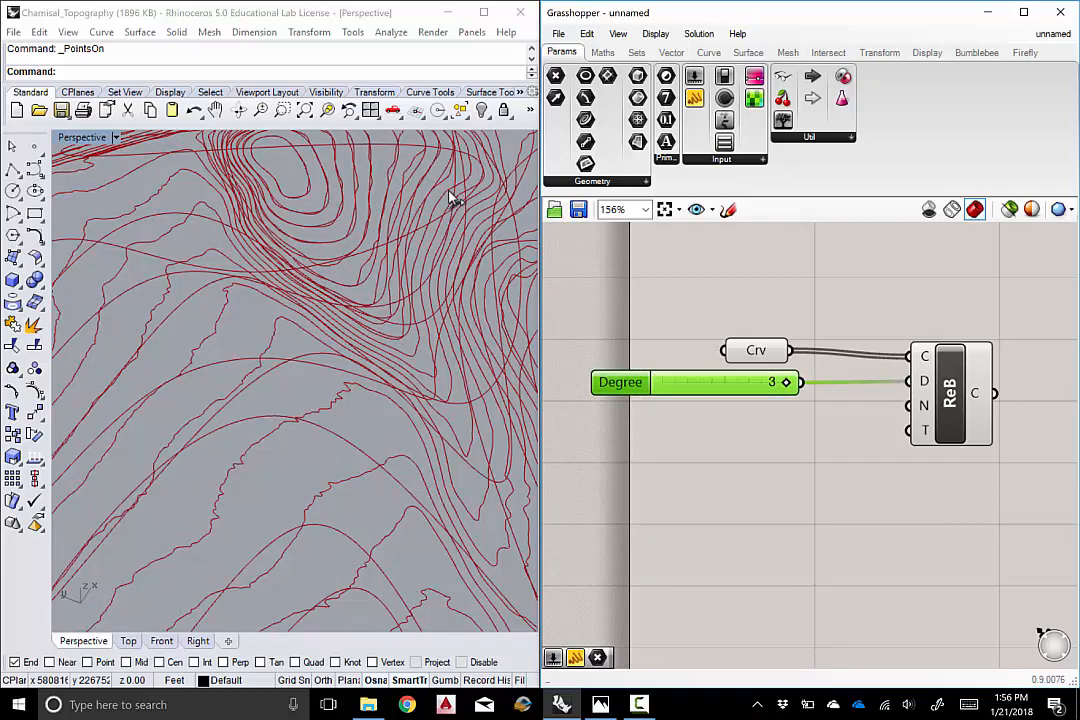
# Compare the rebuilt curve preview at degree 1 and degree 3, returning the Degree slider to 3
pyautogui.click(964, 393)
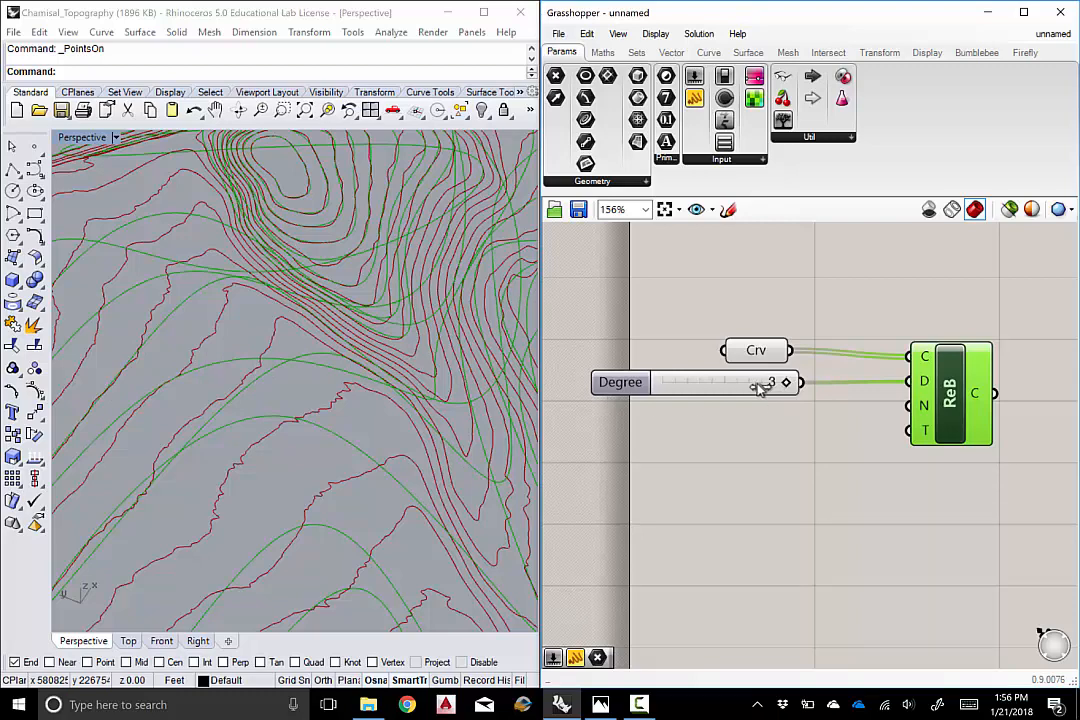
pyautogui.moveTo(760, 386); pyautogui.dragTo(710, 388)
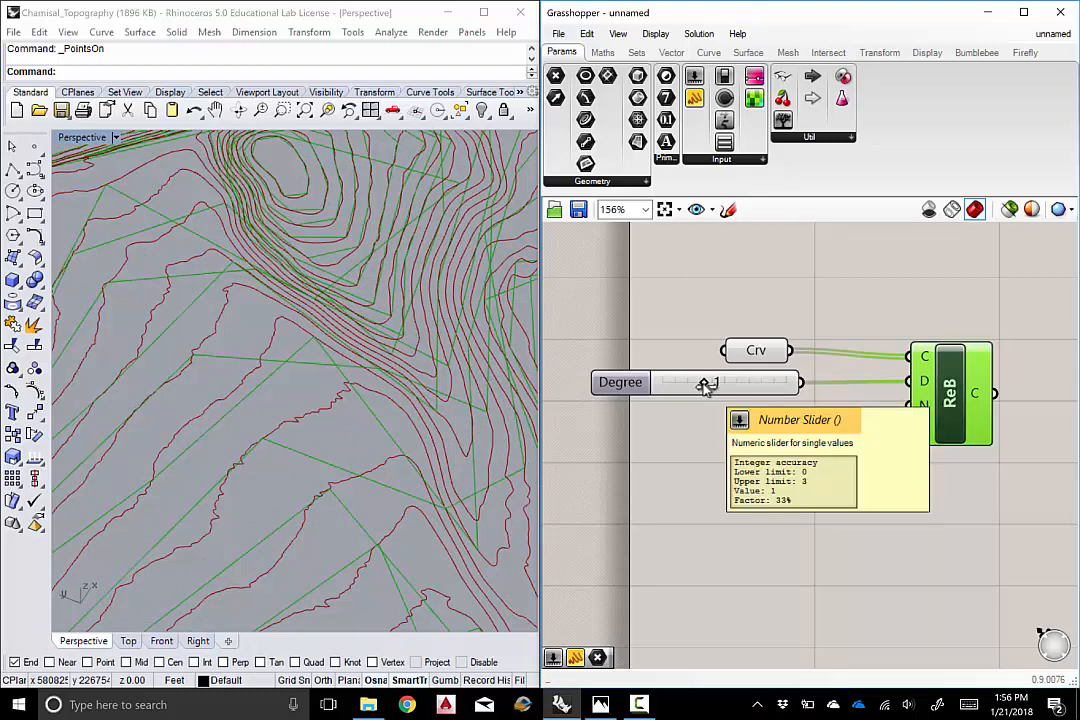
pyautogui.moveTo(705, 388); pyautogui.dragTo(770, 350)
pyautogui.click(856, 458)
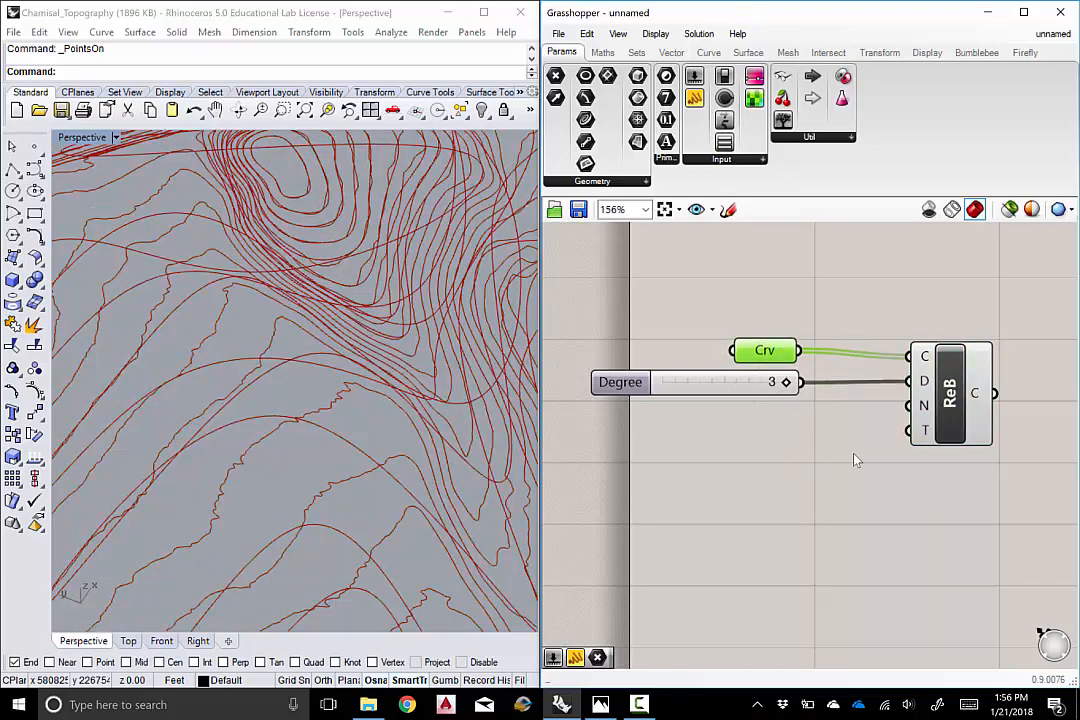
# Nudge the Degree slider and the Rebuild Curve component to tidy their alignment with the Curve parameter
pyautogui.click(745, 385)
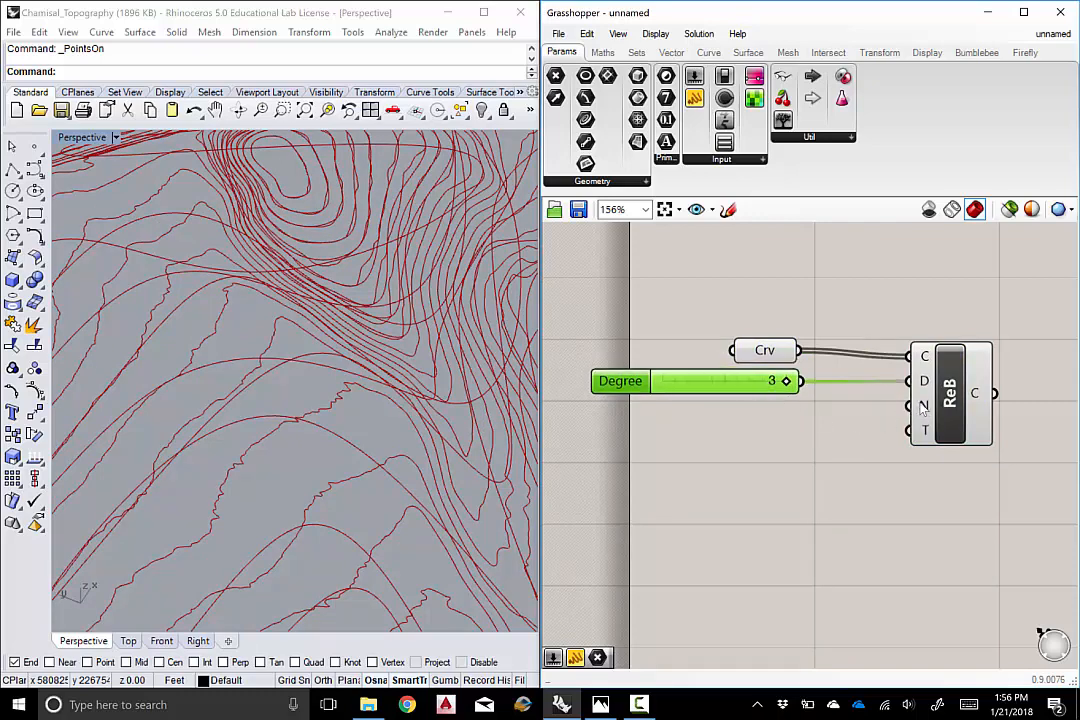
pyautogui.moveTo(924, 407)
pyautogui.moveTo(958, 398); pyautogui.dragTo(965, 393)
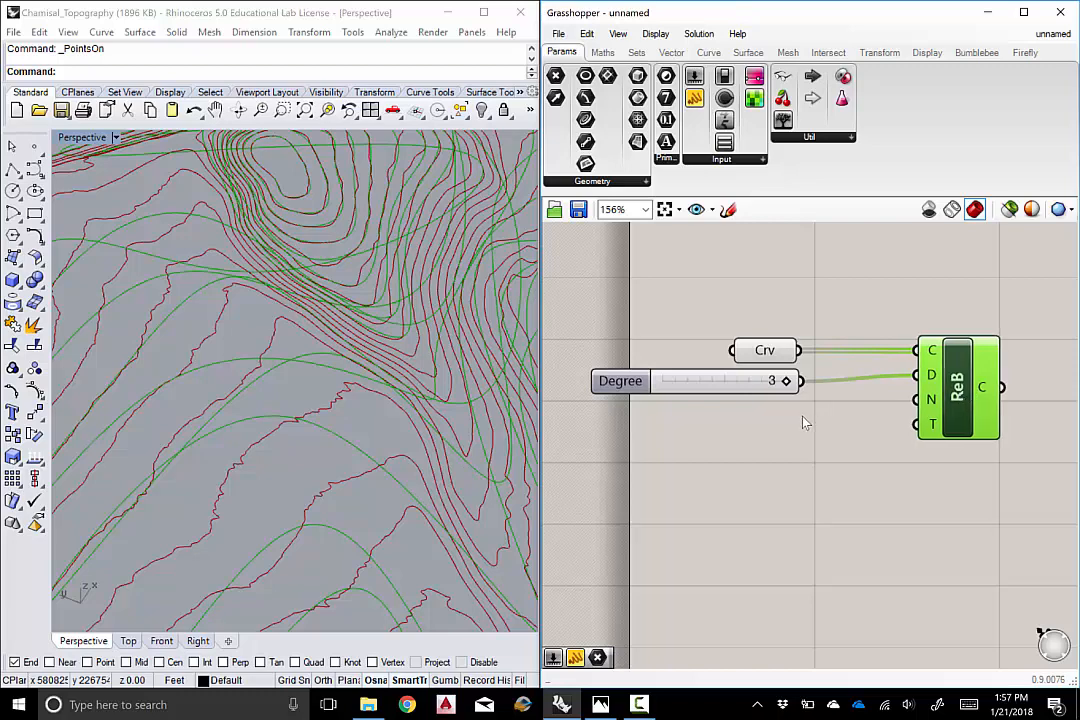
# Add a Number Slider initialized at 100 below the Degree slider, set it to 64, and connect it to Rebuild Curve's Count input
pyautogui.doubleClick(728, 475)
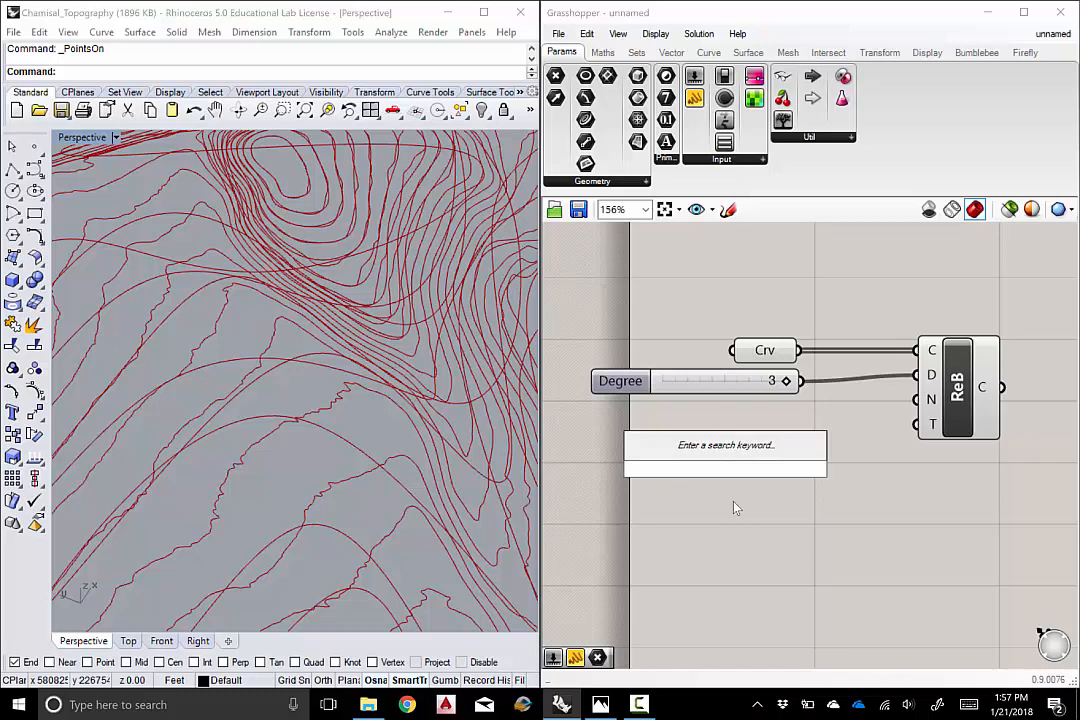
pyautogui.write('100')
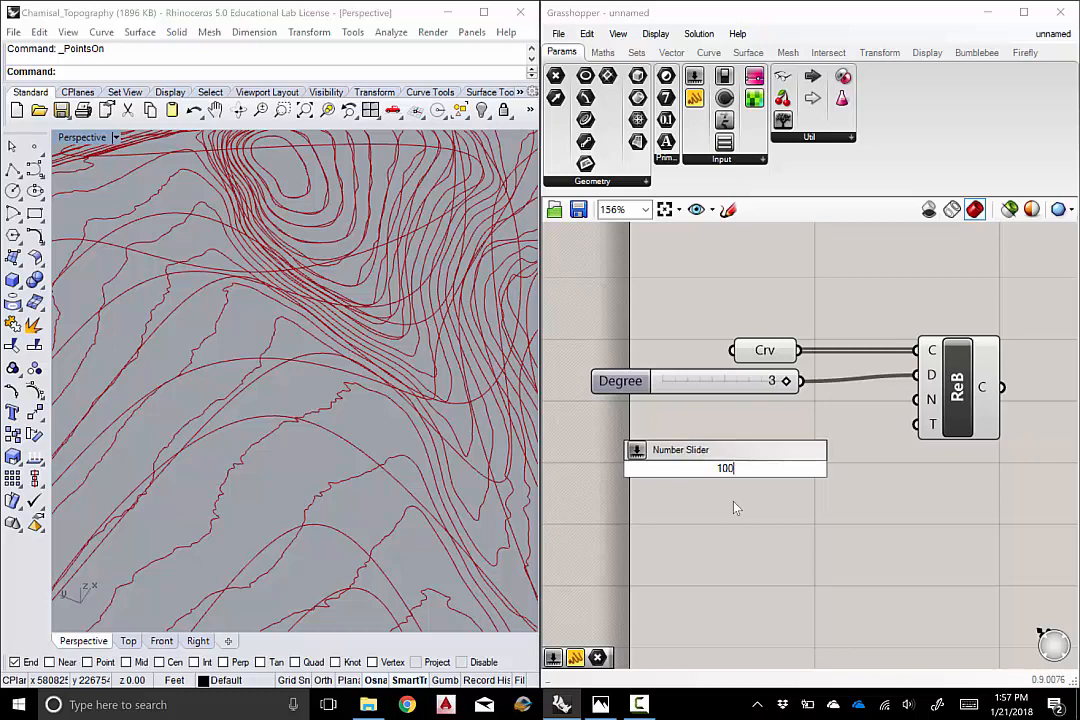
pyautogui.press('Return')
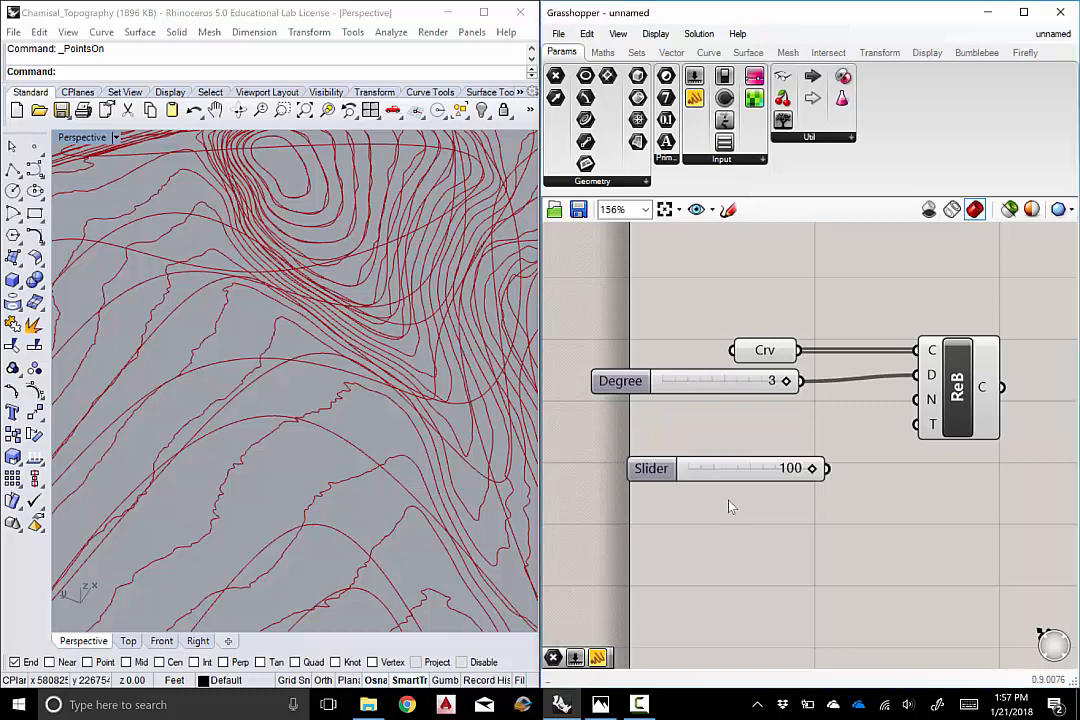
pyautogui.moveTo(813, 468); pyautogui.dragTo(768, 472)
pyautogui.moveTo(695, 478); pyautogui.dragTo(664, 474)
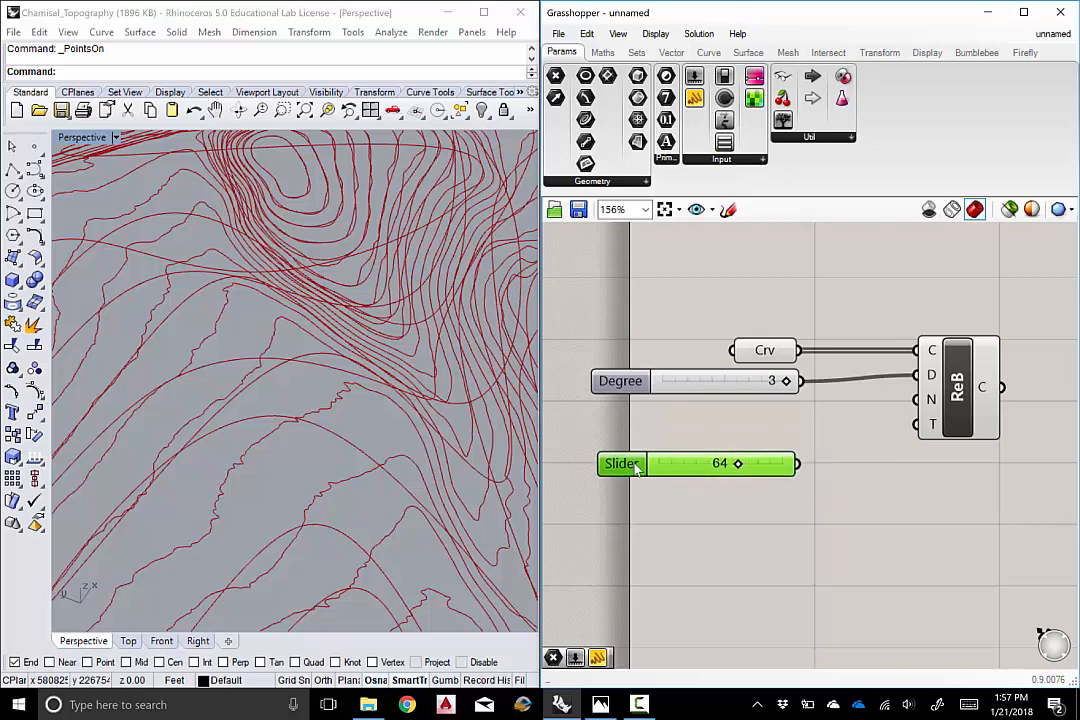
pyautogui.moveTo(799, 468); pyautogui.dragTo(917, 399)
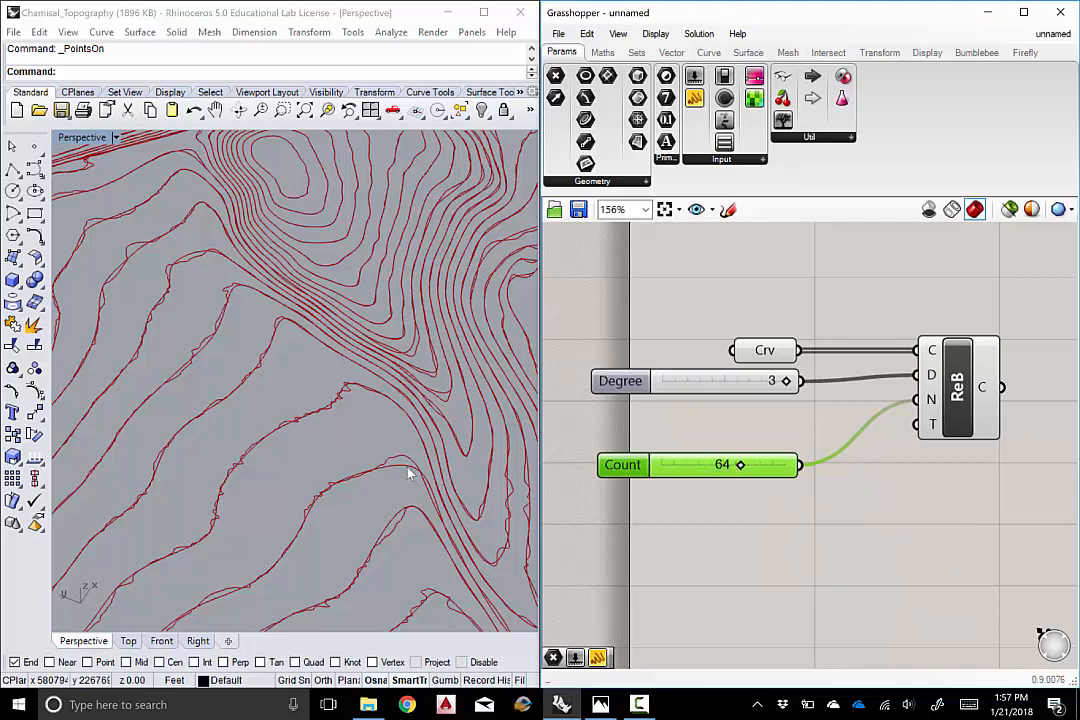
# Examine how closely the rebuilt curves follow the originals in Rhino, comparing the long winding contour with the small closed hilltop contour
pyautogui.click(338, 400)
pyautogui.scroll(15, 340, 402)
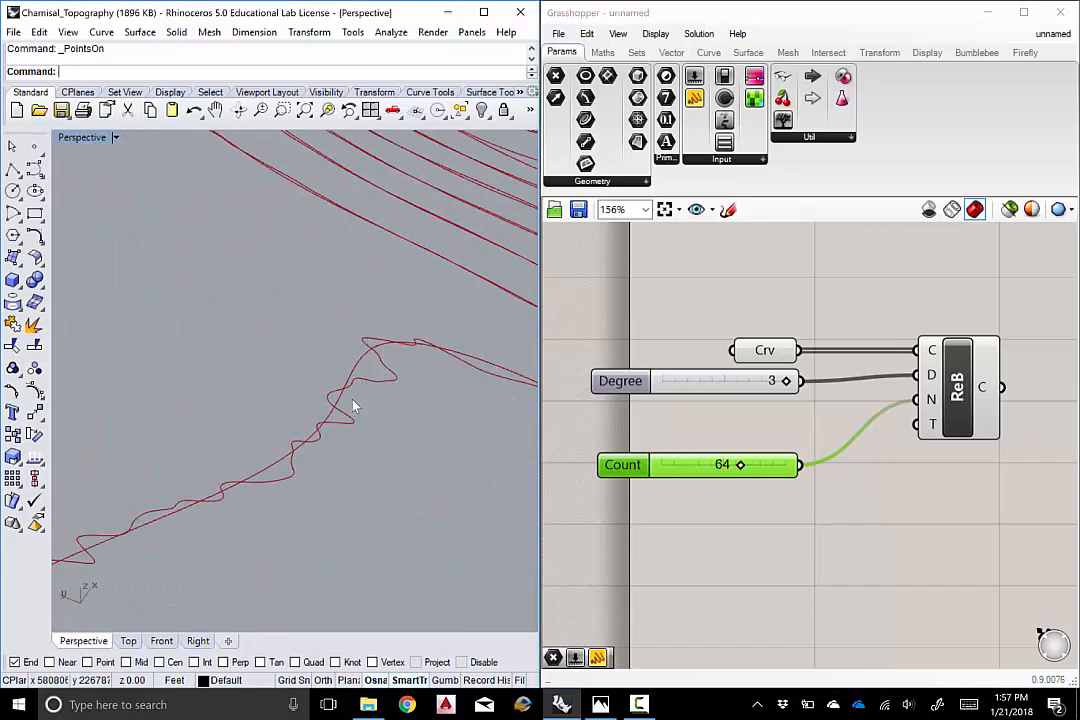
pyautogui.scroll(-15, 378, 423)
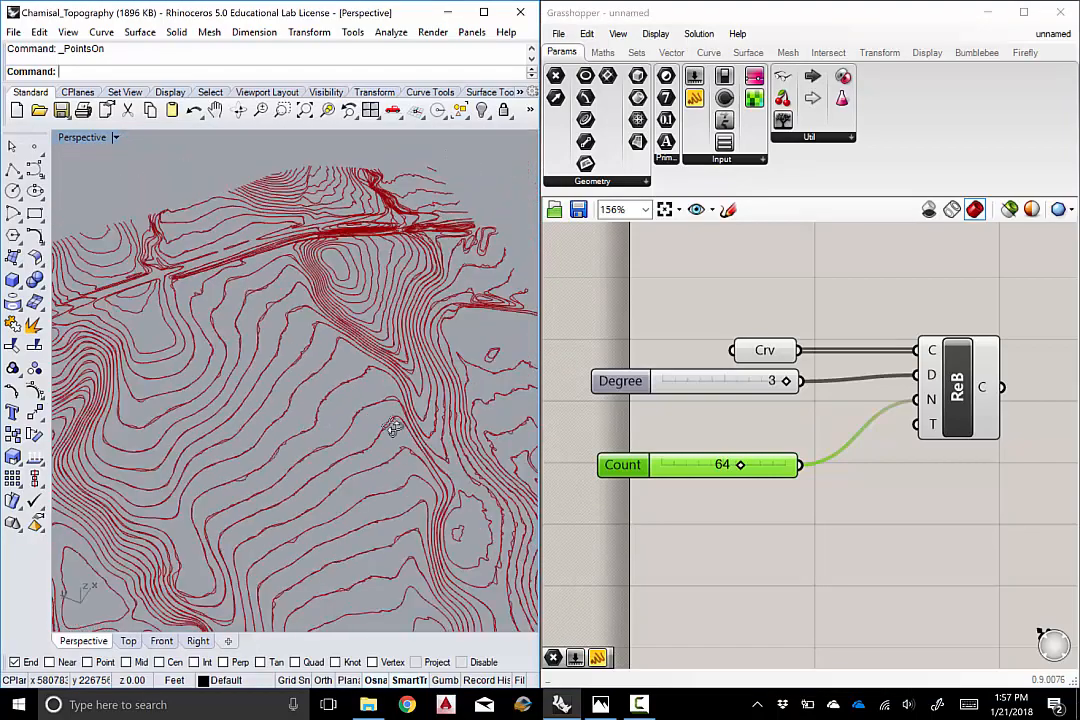
pyautogui.scroll(15, 417, 364)
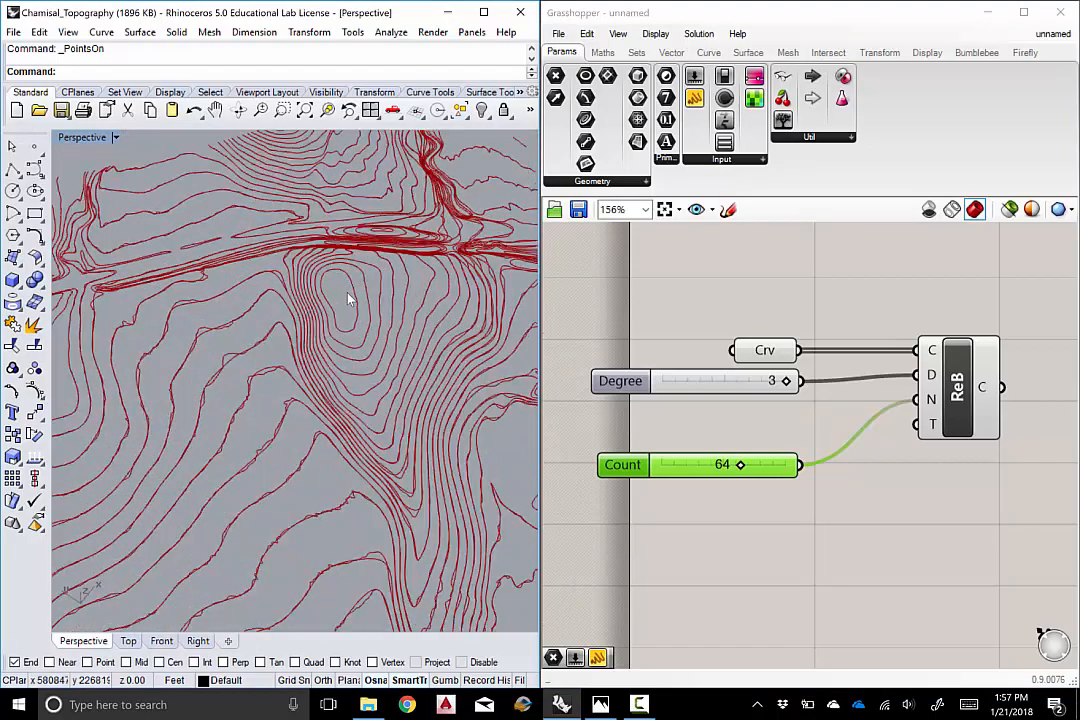
pyautogui.scroll(-10, 370, 318)
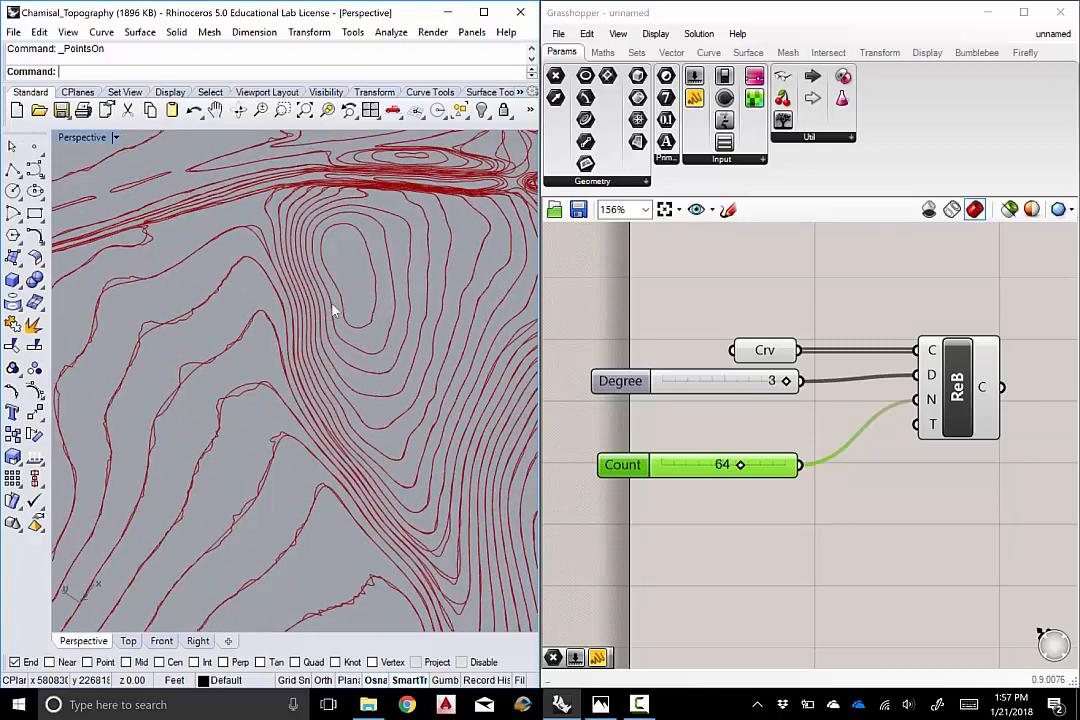
pyautogui.click(282, 276)
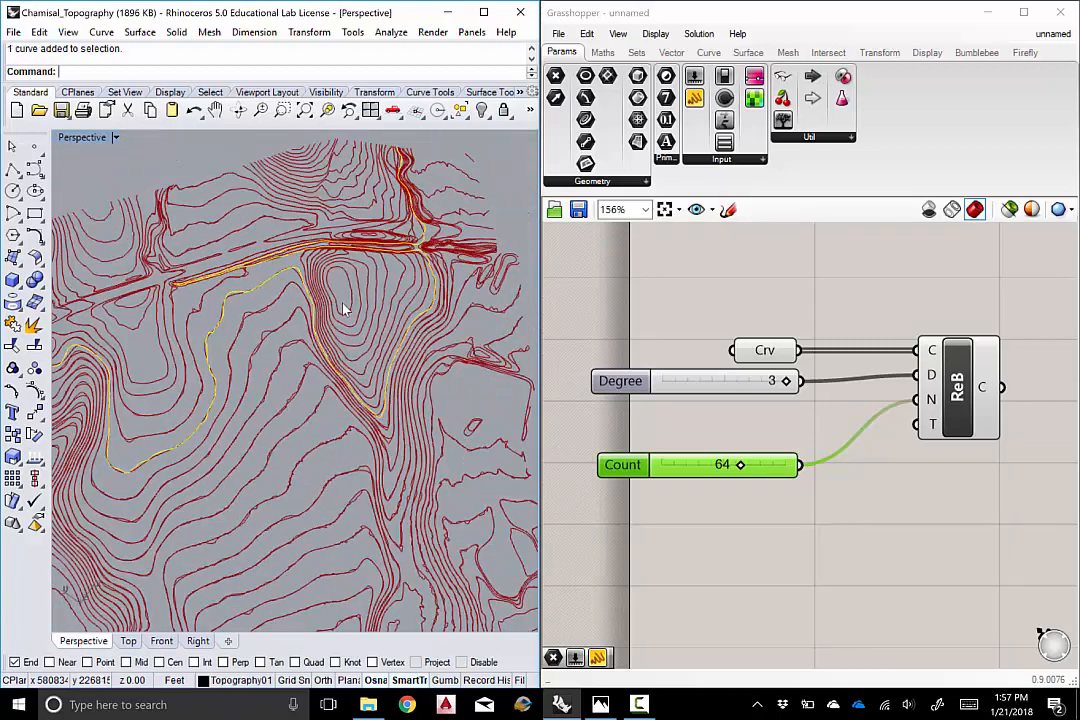
pyautogui.scroll(-4, 337, 306)
pyautogui.scroll(-5, 277, 318)
pyautogui.scroll(4, 279, 312)
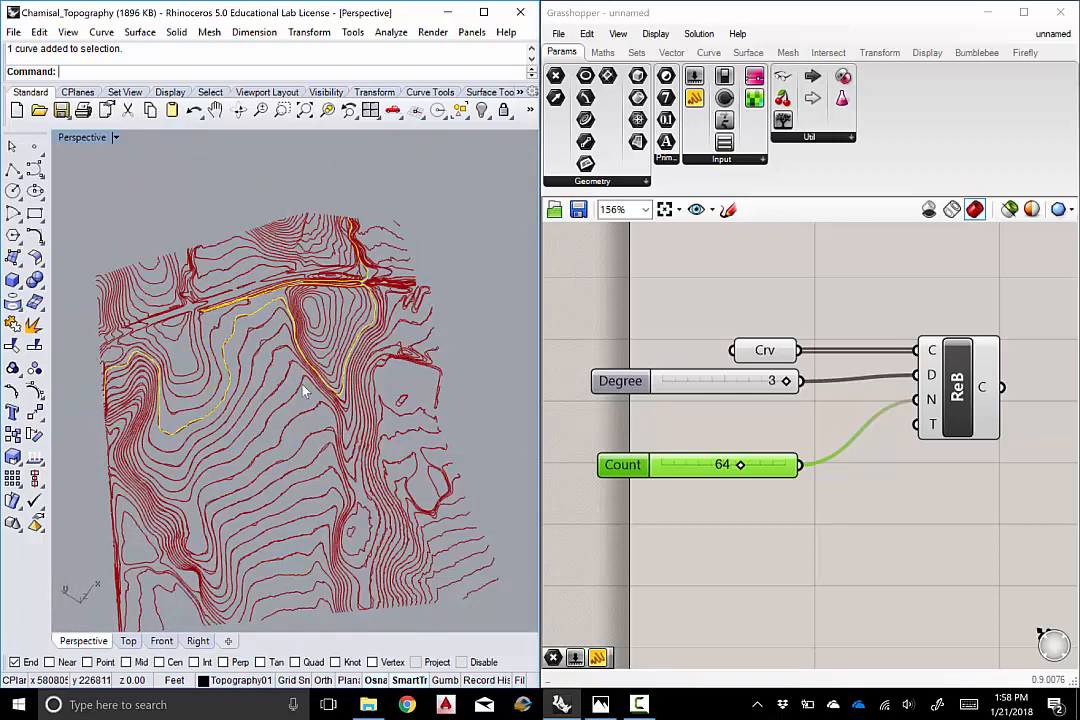
pyautogui.scroll(4, 310, 310)
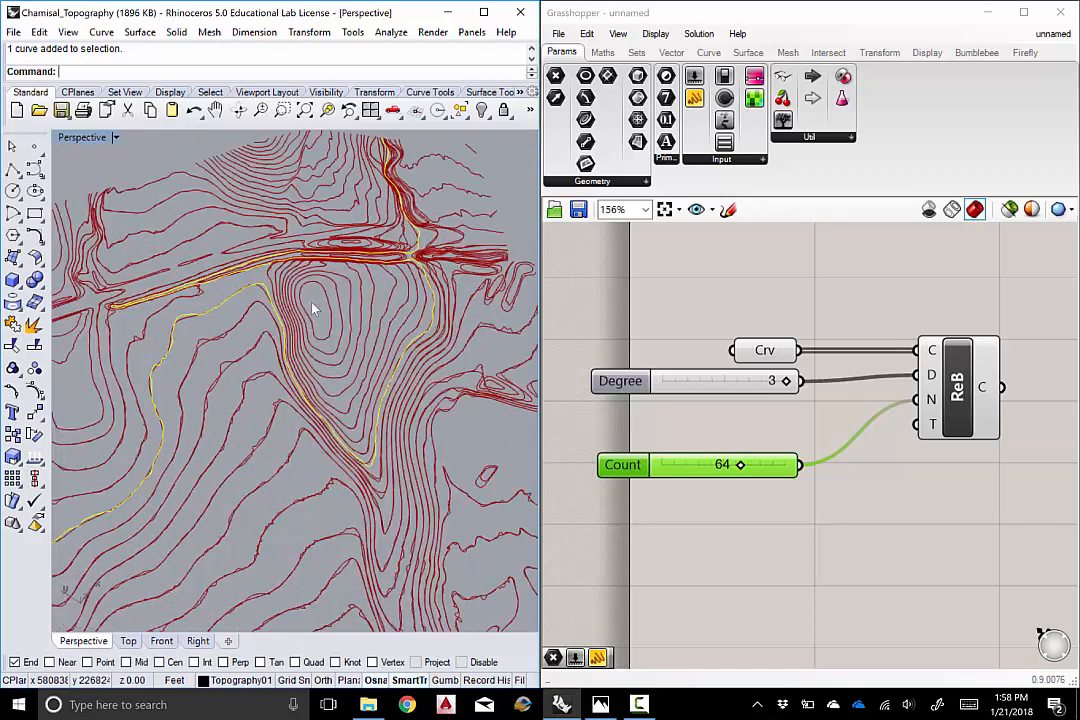
pyautogui.click(316, 290)
pyautogui.scroll(2, 316, 290)
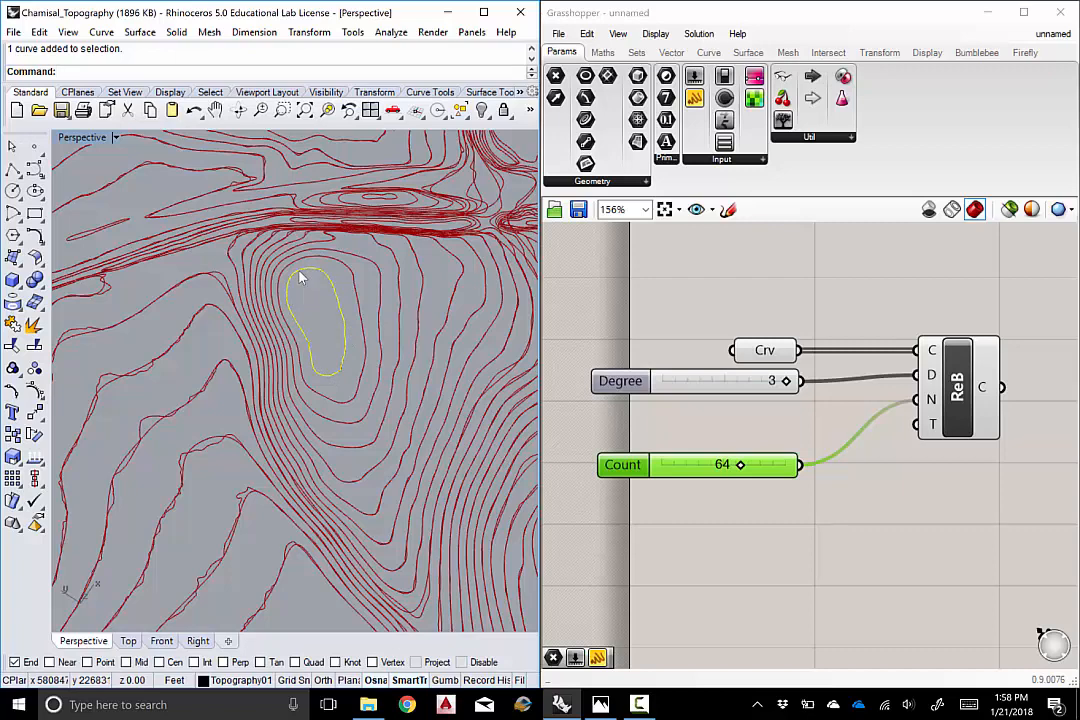
pyautogui.scroll(-5, 299, 272)
pyautogui.click(241, 274)
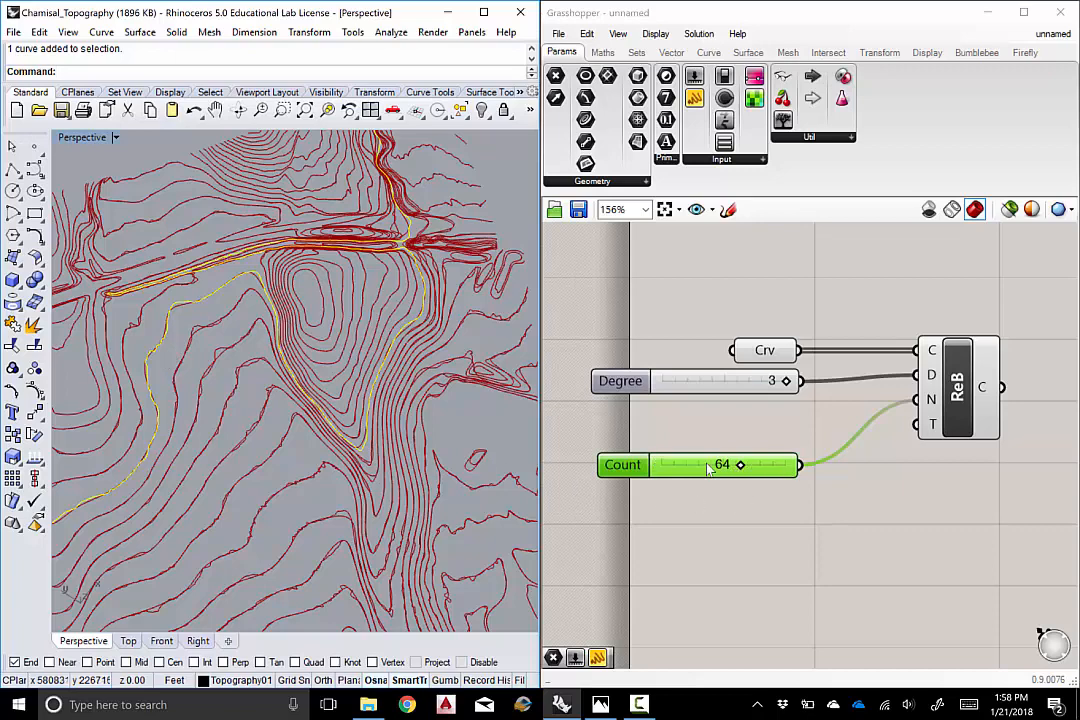
# Spread the Curve parameter apart from the two sliders and the Rebuild Curve component to make room between them
pyautogui.scroll(-3, 682, 427)
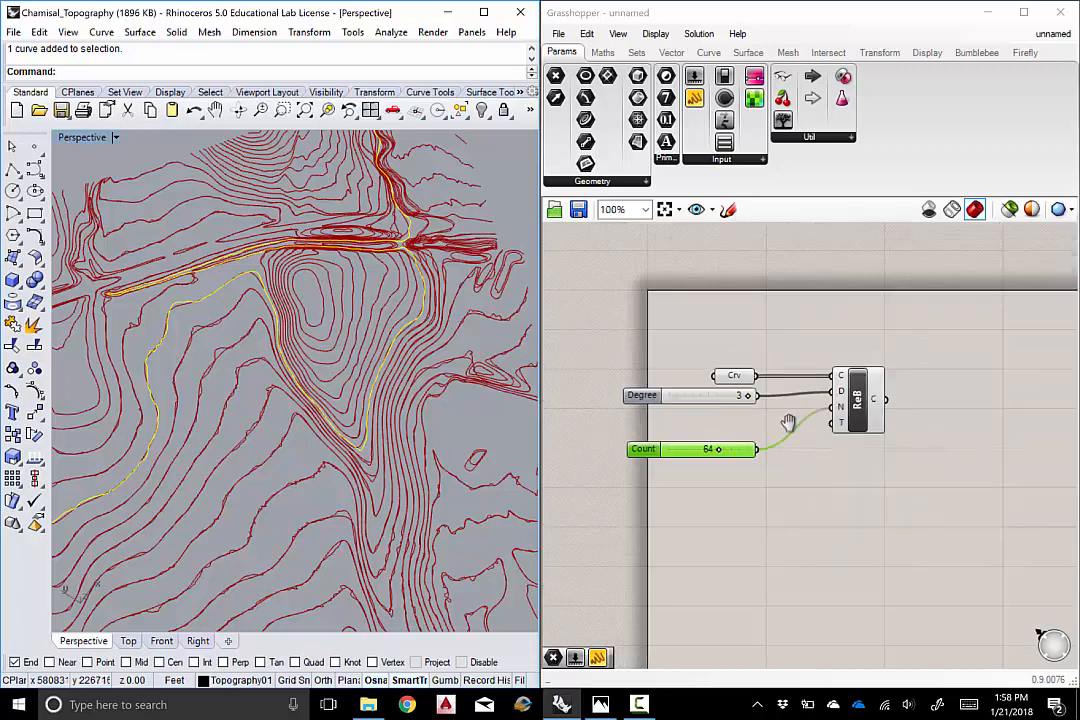
pyautogui.moveTo(886, 328); pyautogui.dragTo(687, 456)
pyautogui.moveTo(821, 383); pyautogui.dragTo(999, 347)
pyautogui.click(932, 378)
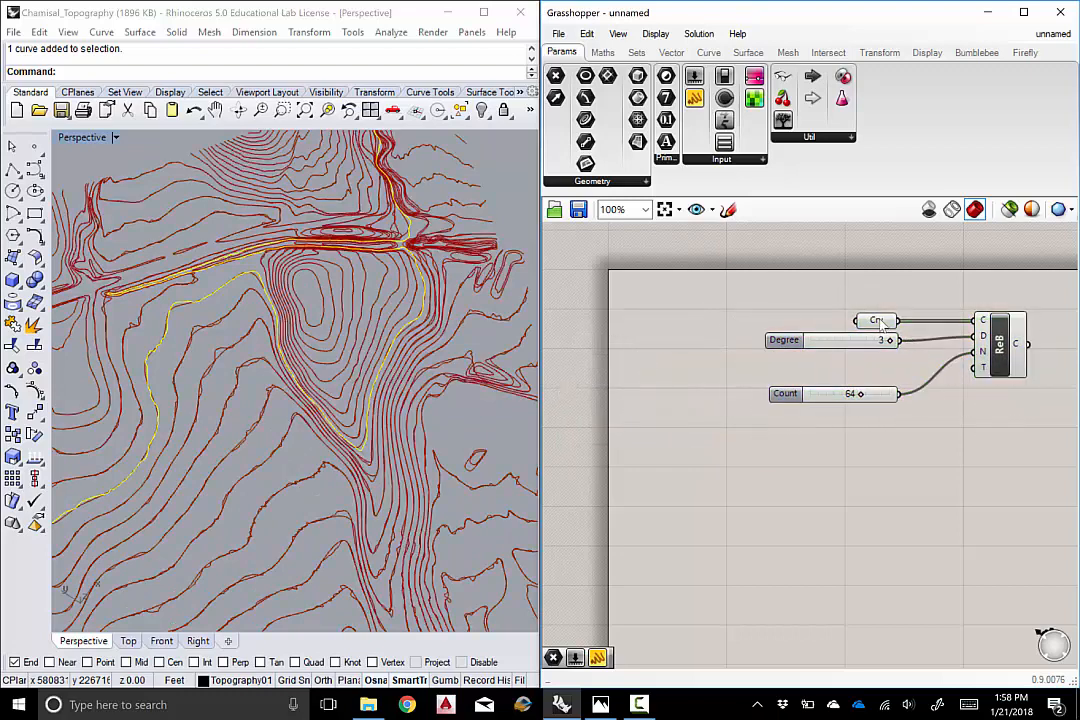
pyautogui.moveTo(880, 322); pyautogui.dragTo(644, 322)
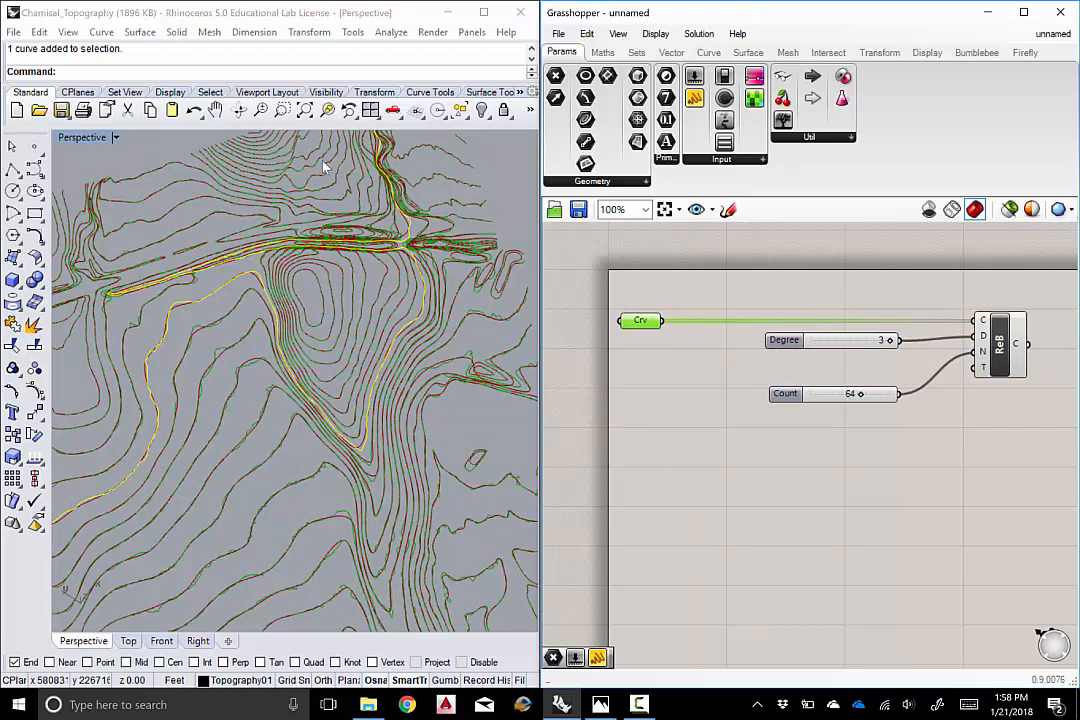
pyautogui.moveTo(712, 416); pyautogui.dragTo(658, 409, button='right')
pyautogui.moveTo(1013, 292); pyautogui.dragTo(795, 419)
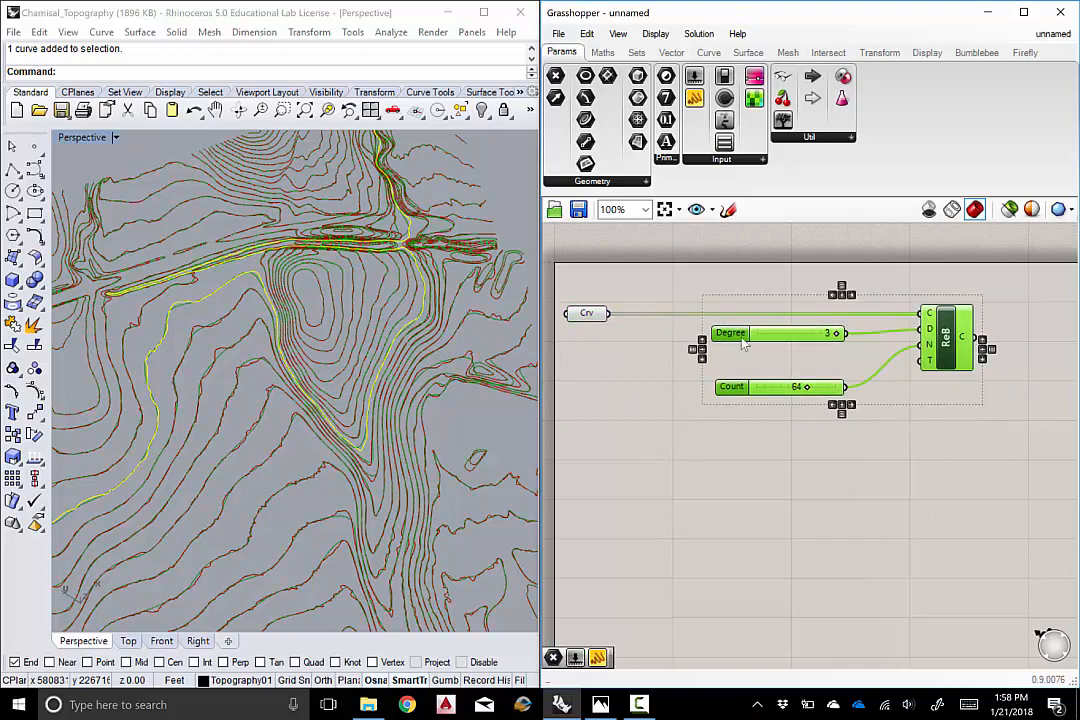
pyautogui.moveTo(743, 344); pyautogui.dragTo(785, 338)
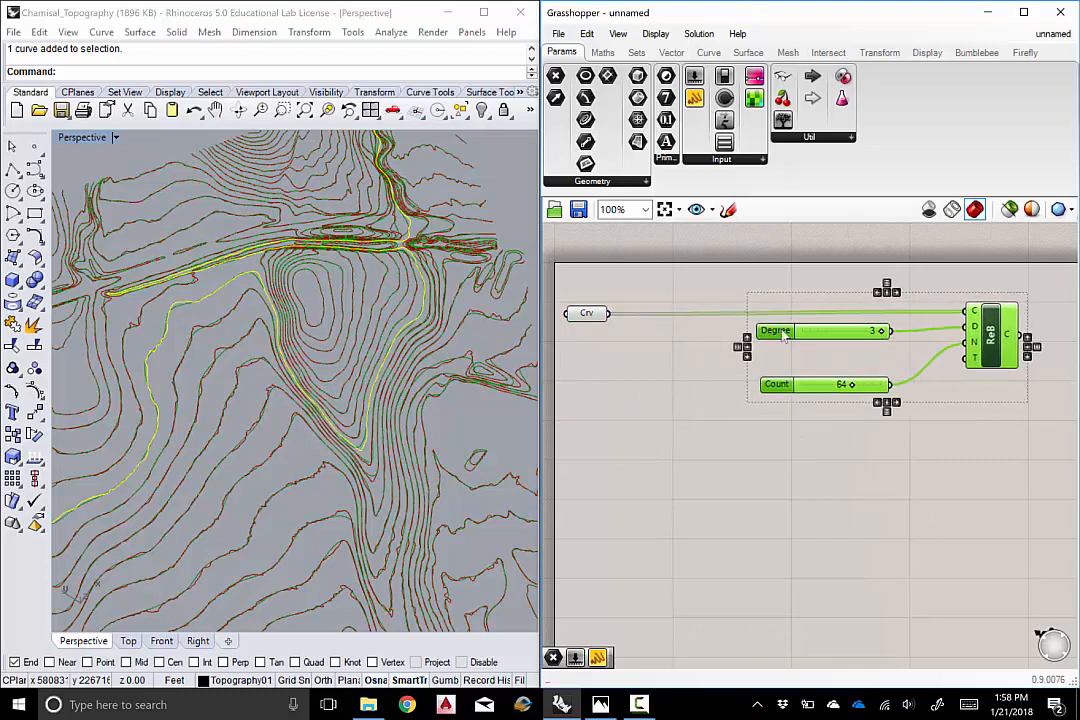
# Add a curve Length component below the Curve parameter and connect the referenced contours to its curve input
pyautogui.doubleClick(670, 398)
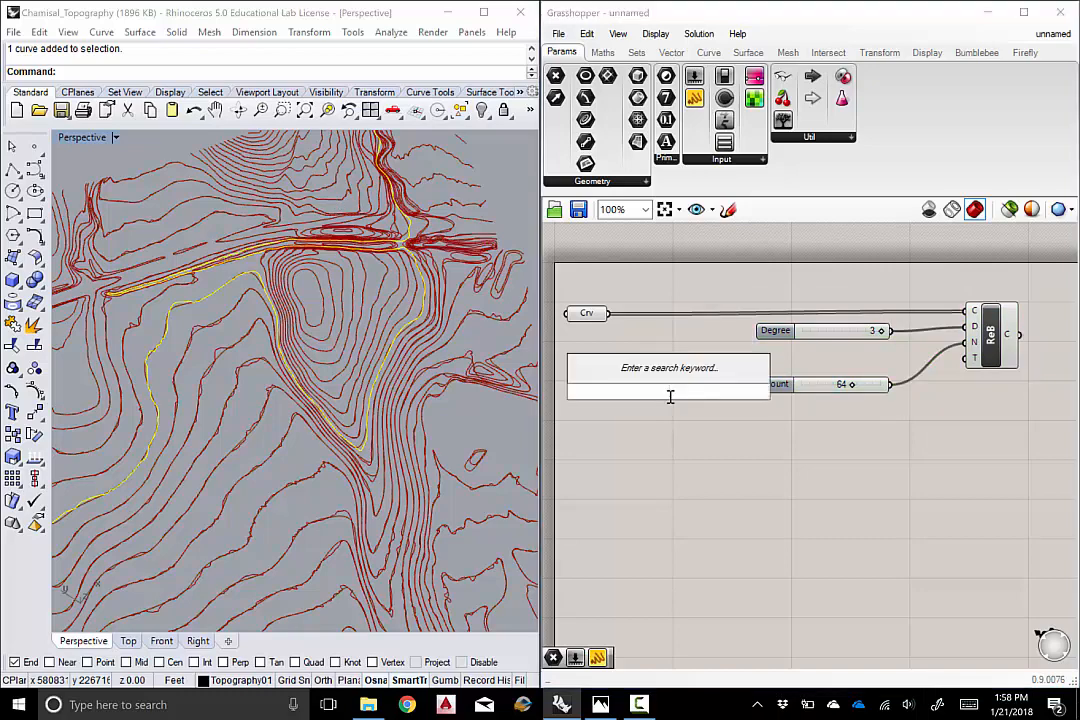
pyautogui.write('legth')
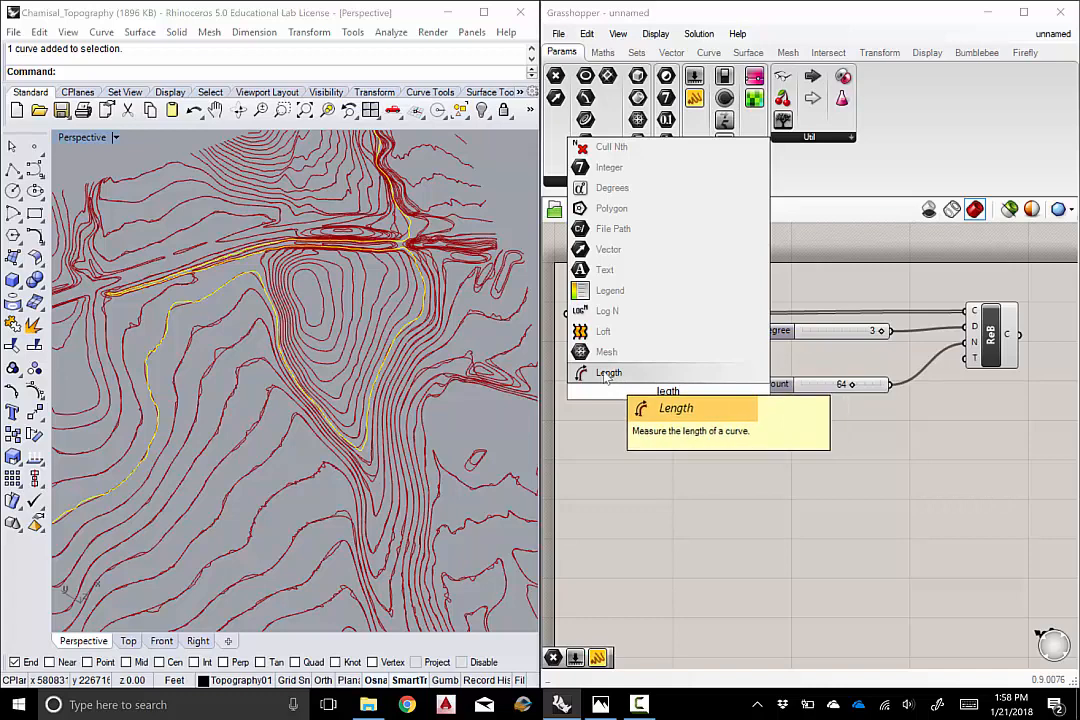
pyautogui.press('Return')
pyautogui.click(645, 388)
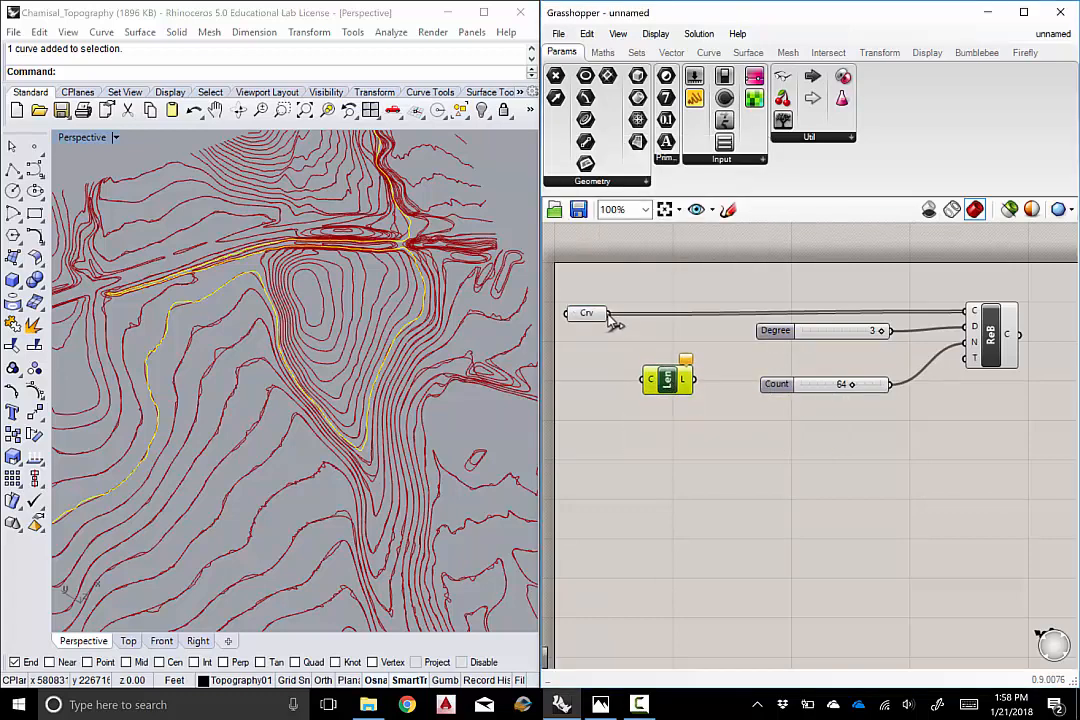
pyautogui.moveTo(607, 313); pyautogui.dragTo(661, 407)
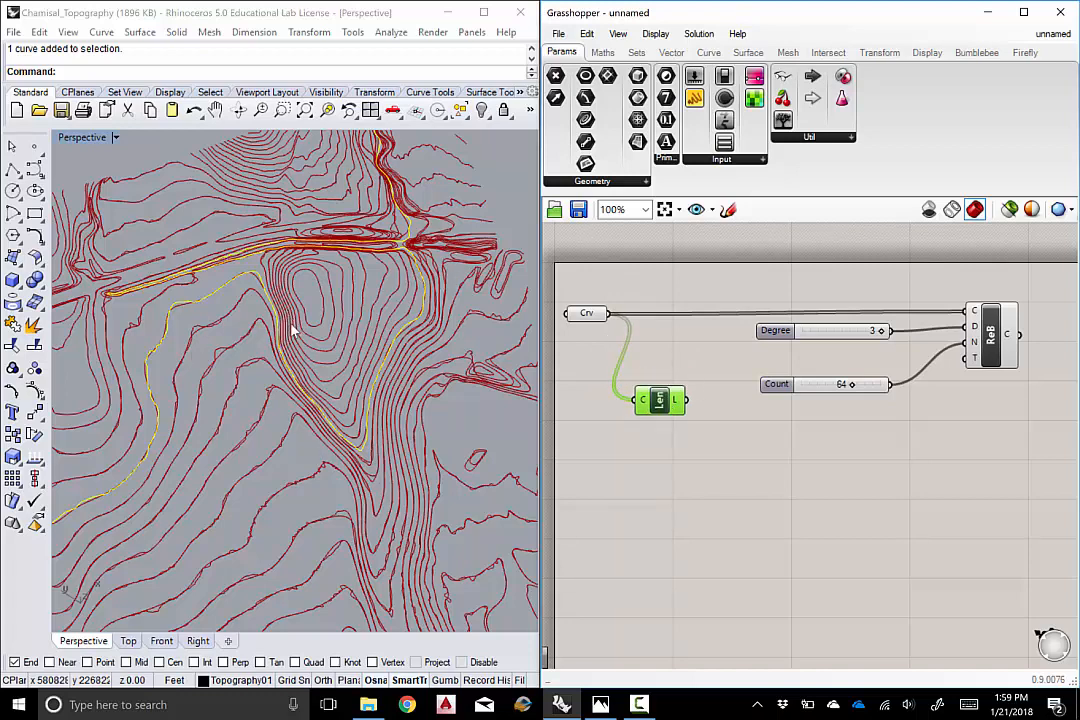
# Reposition the Length component further below the Curve parameter to leave space beside it
pyautogui.moveTo(657, 403); pyautogui.dragTo(648, 396)
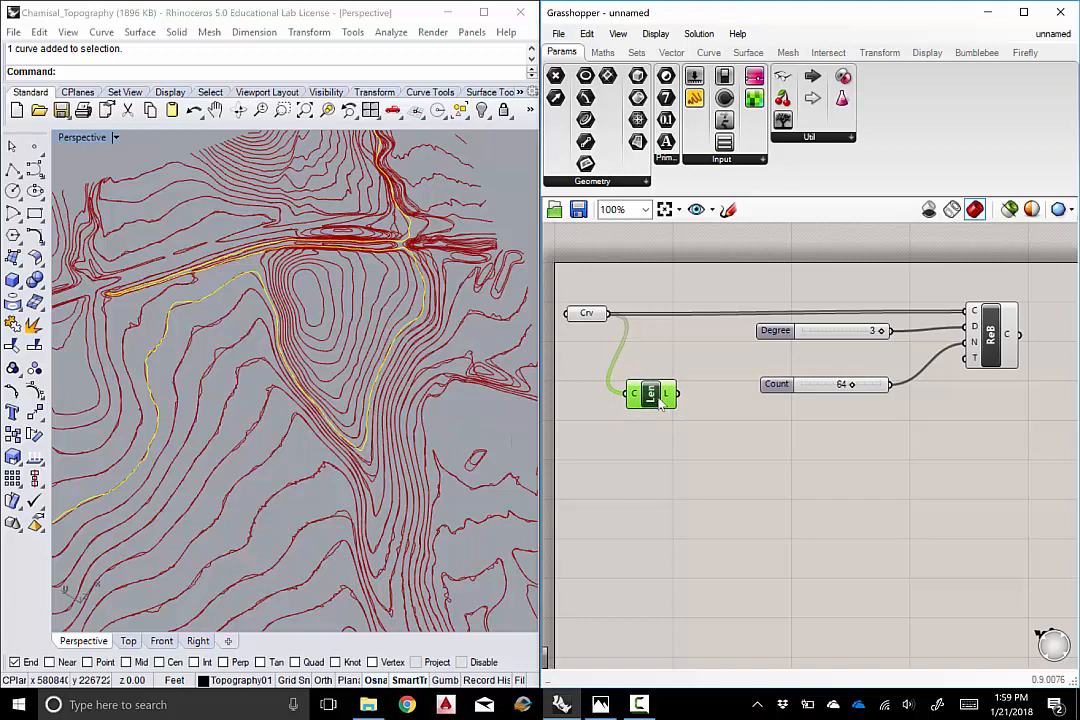
pyautogui.moveTo(669, 396)
pyautogui.moveTo(644, 396); pyautogui.dragTo(638, 438)
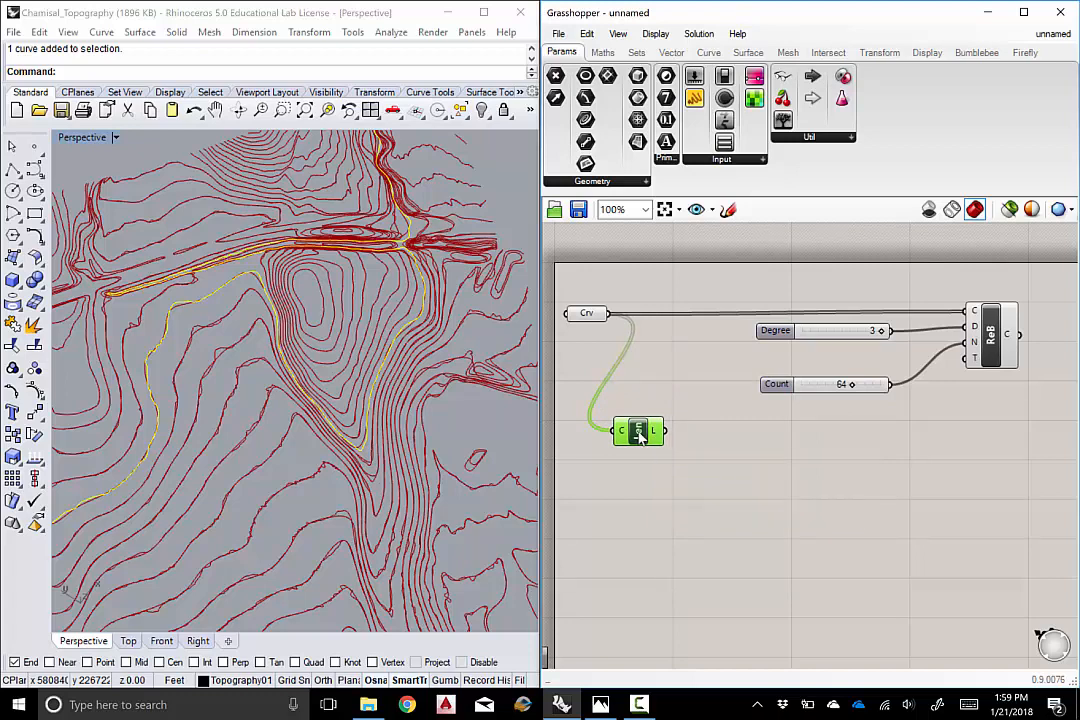
# Add a Division component beside the Length component and connect the curve lengths to its A input
pyautogui.doubleClick(736, 478)
pyautogui.write('di')
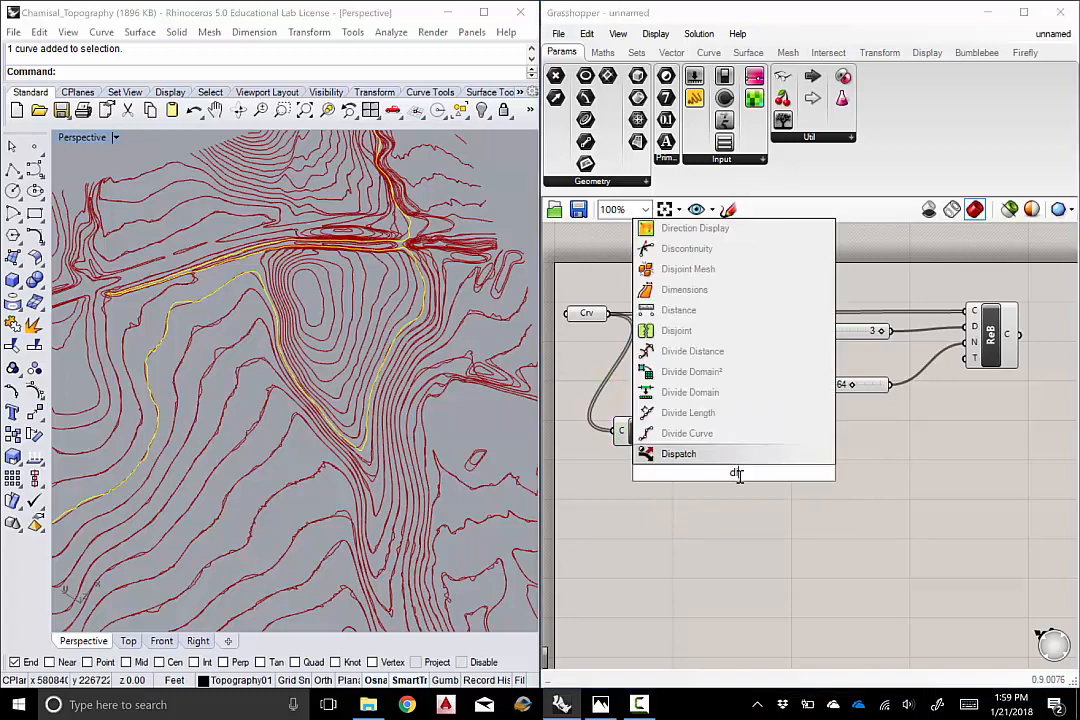
pyautogui.write('vis')
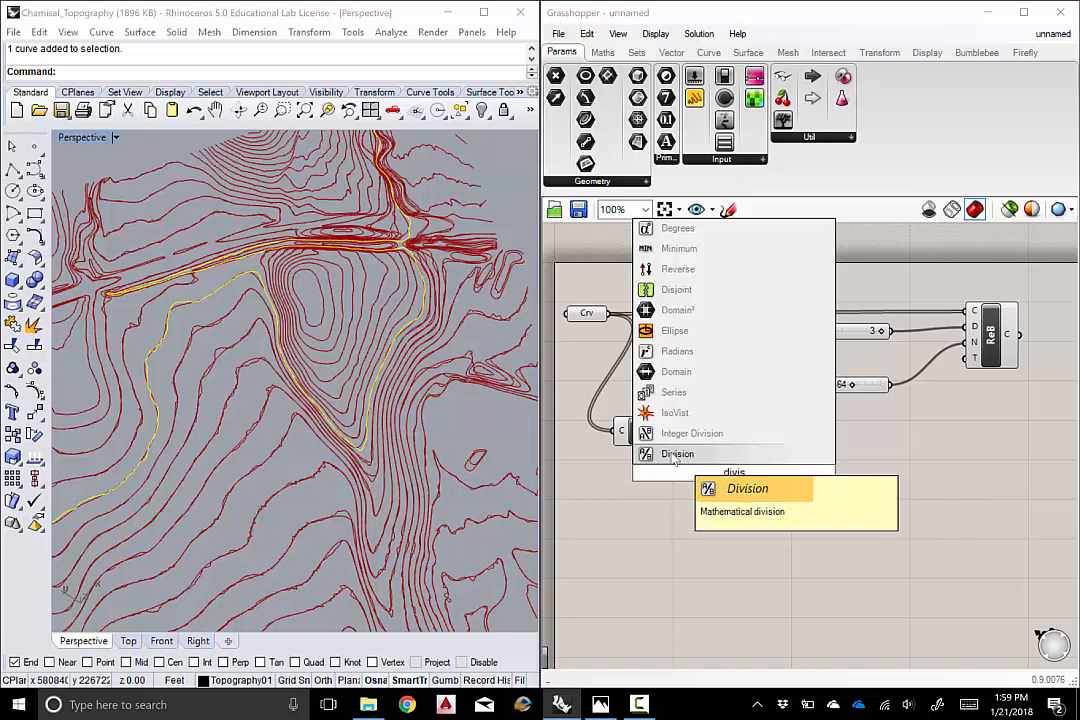
pyautogui.click(676, 455)
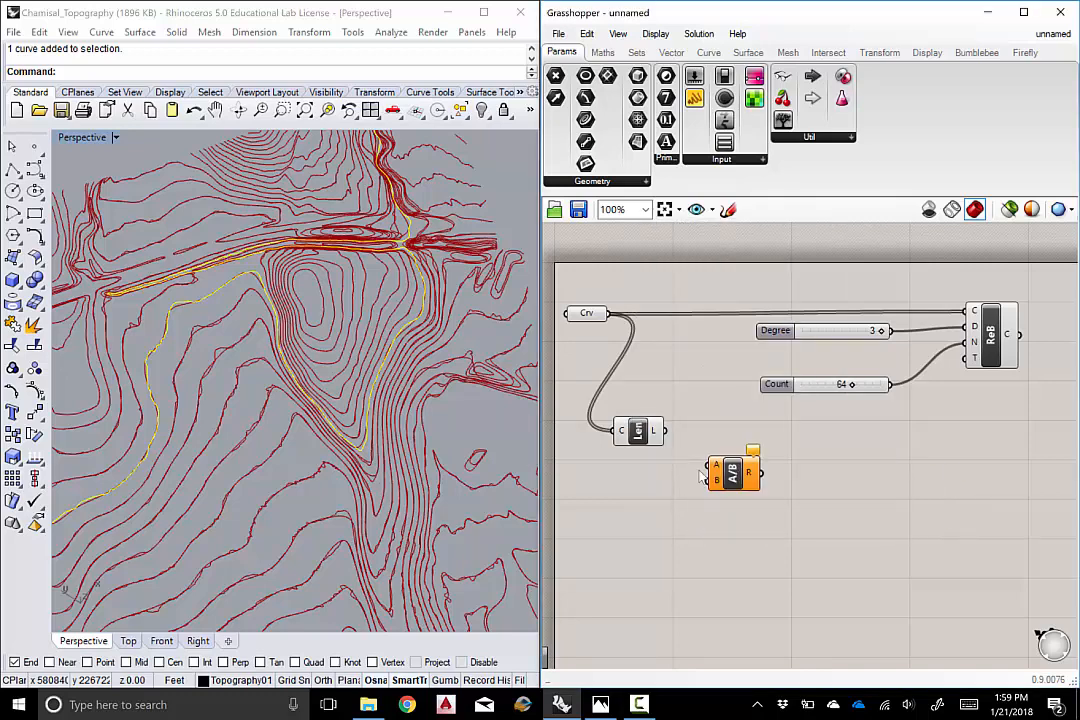
pyautogui.moveTo(733, 473); pyautogui.dragTo(749, 437)
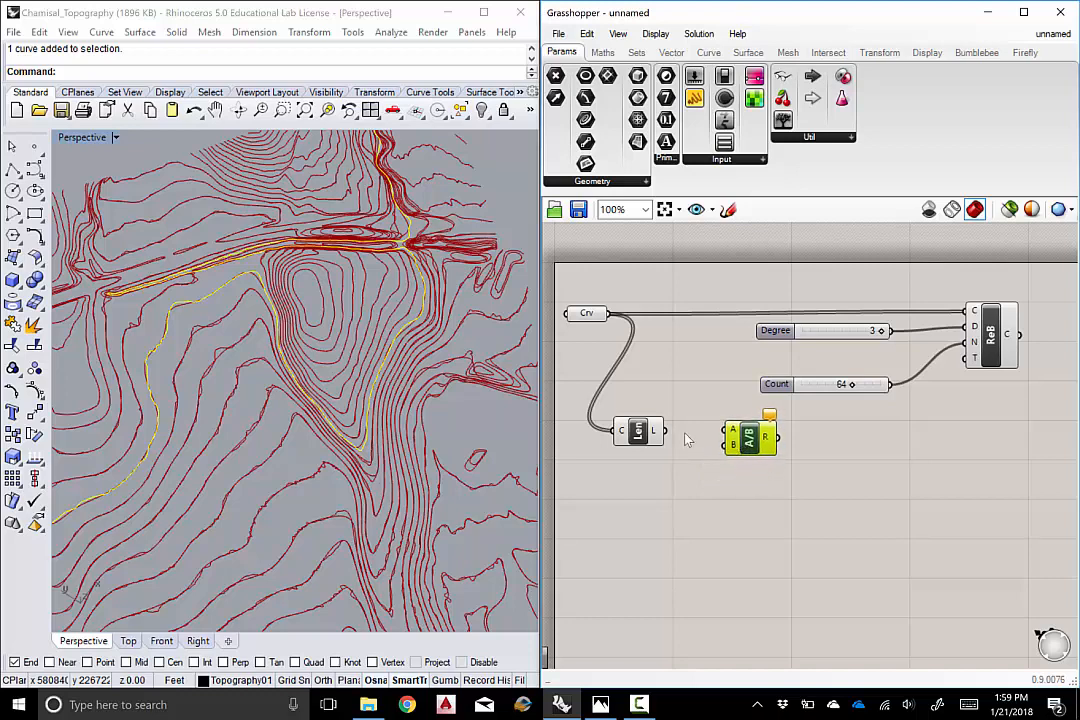
pyautogui.moveTo(665, 431); pyautogui.dragTo(739, 440)
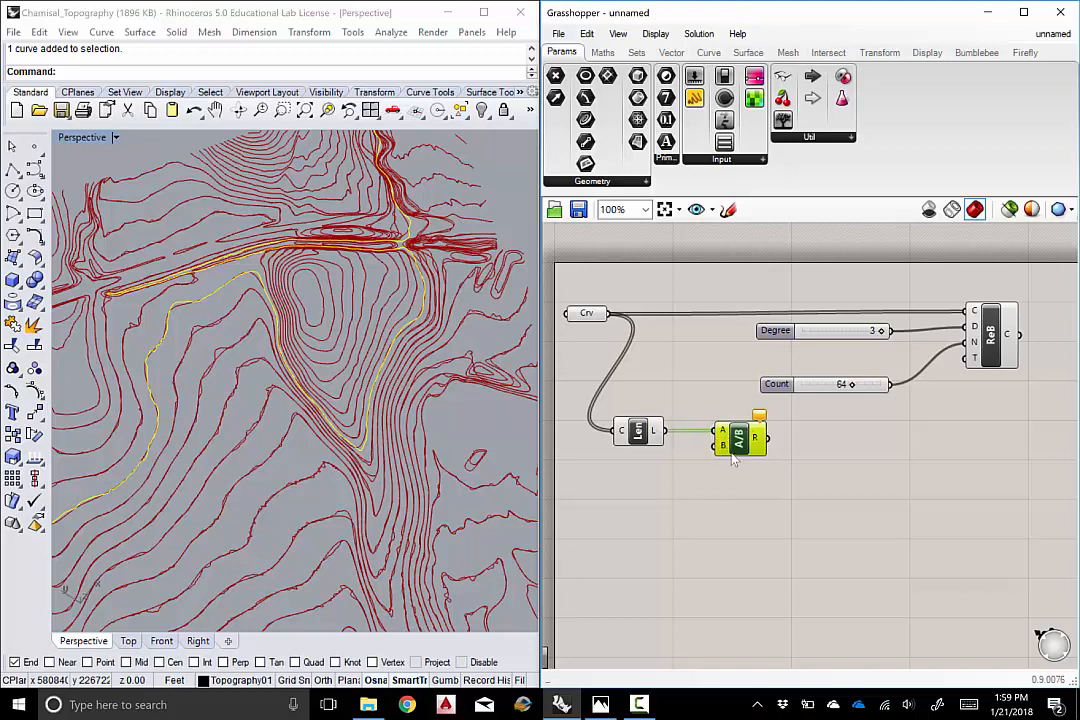
# Place the Count slider below the Length component, connect it to the Division's B input, and set it to 30
pyautogui.moveTo(785, 398); pyautogui.dragTo(558, 473)
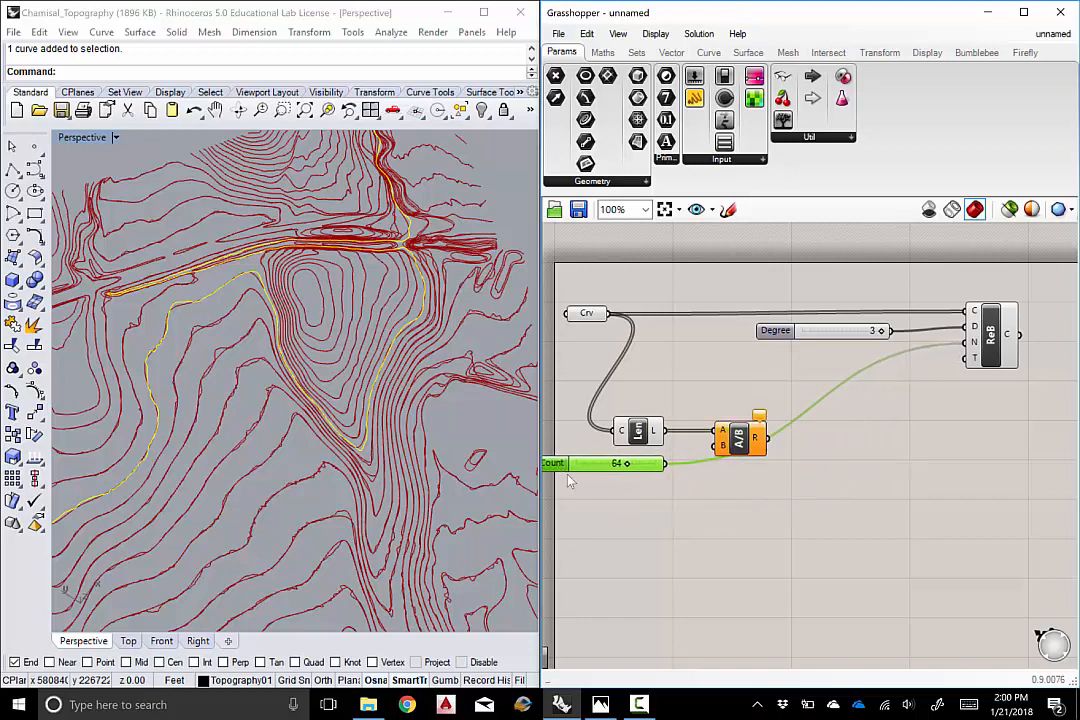
pyautogui.moveTo(685, 506); pyautogui.dragTo(733, 523, button='right')
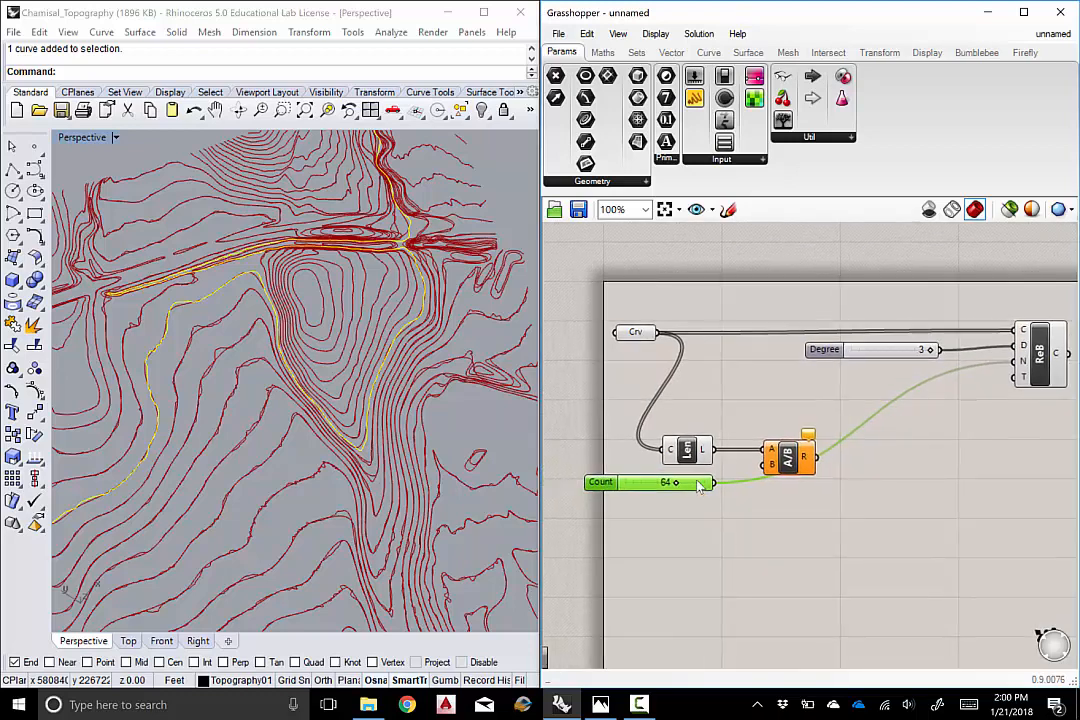
pyautogui.moveTo(700, 486); pyautogui.dragTo(771, 464)
pyautogui.moveTo(668, 486); pyautogui.dragTo(639, 492)
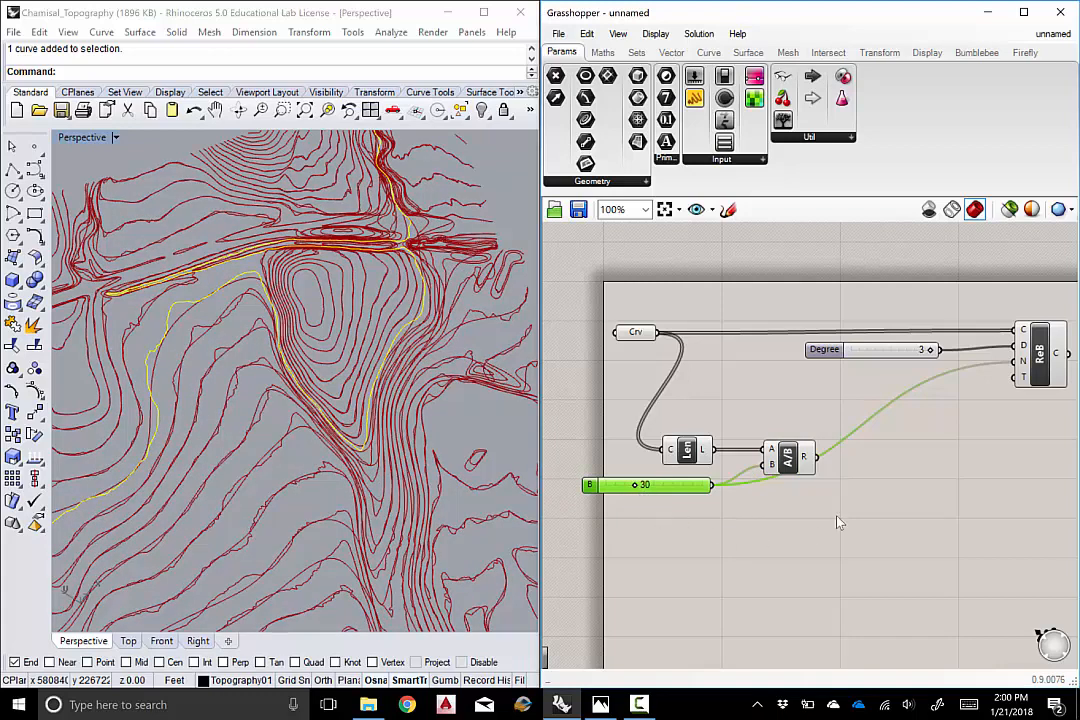
# Replace the slider's wire at Rebuild Curve's Count input with the Division result
pyautogui.moveTo(836, 517); pyautogui.dragTo(793, 521)
pyautogui.moveTo(786, 456); pyautogui.dragTo(791, 457)
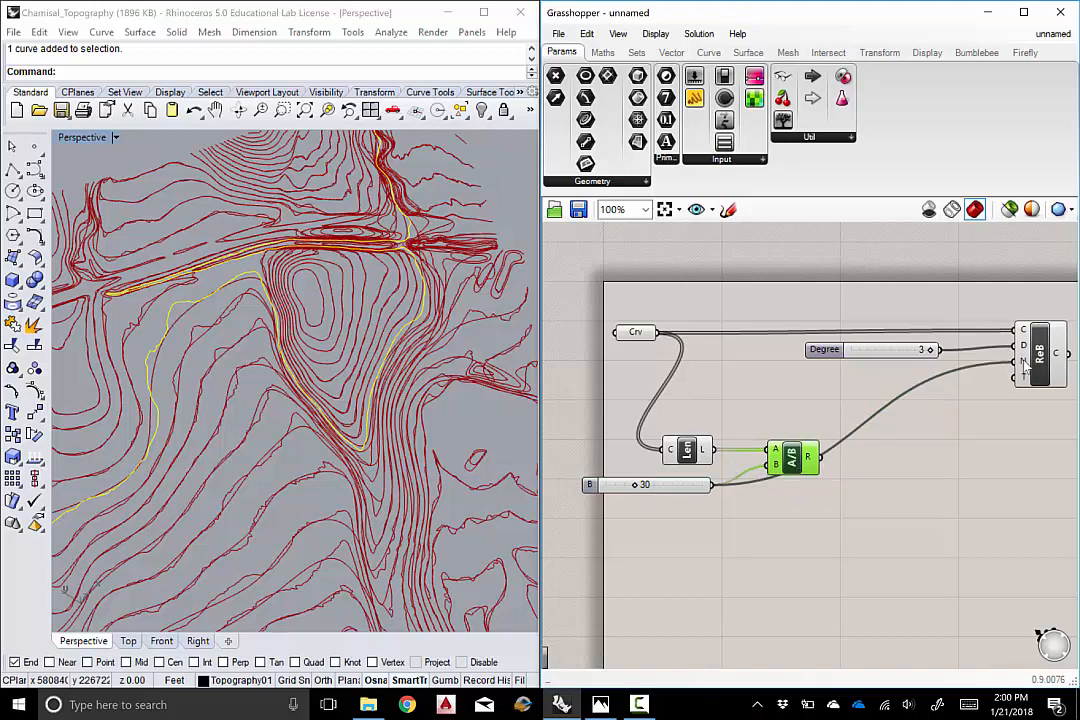
pyautogui.moveTo(1024, 366)
pyautogui.moveTo(1024, 366); pyautogui.dragTo(812, 458)
pyautogui.moveTo(824, 466); pyautogui.dragTo(1013, 369)
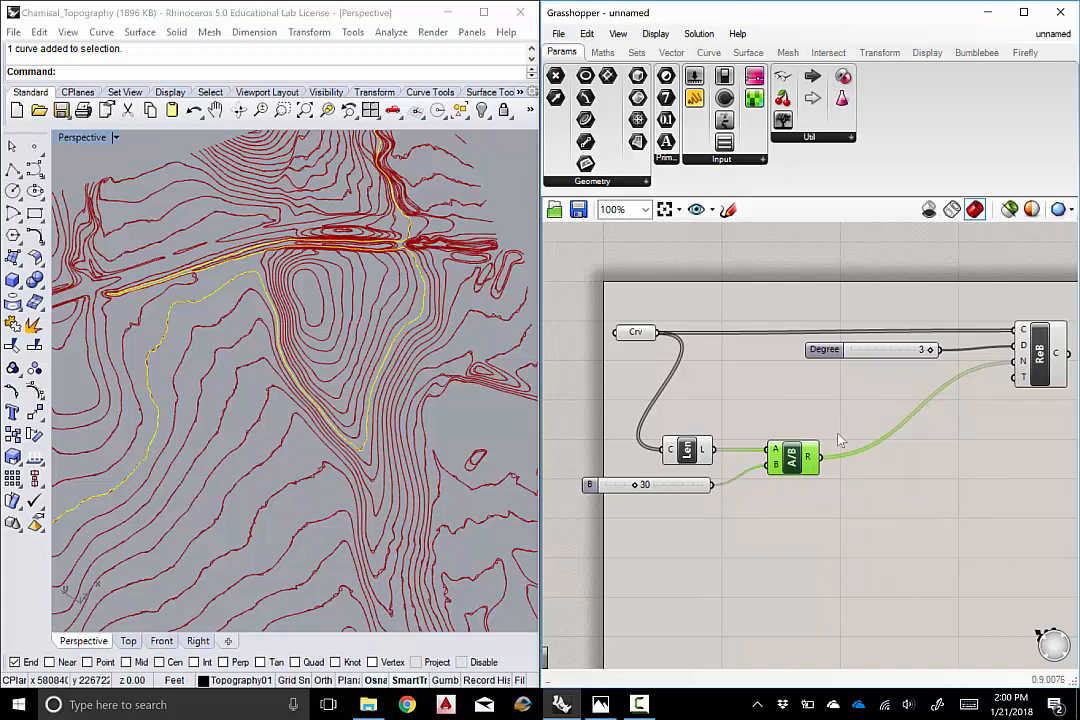
# Shift all components together further inside the canvas, away from its edge
pyautogui.scroll(-3, 781, 376)
pyautogui.moveTo(964, 330); pyautogui.dragTo(694, 470)
pyautogui.moveTo(797, 365); pyautogui.dragTo(842, 361)
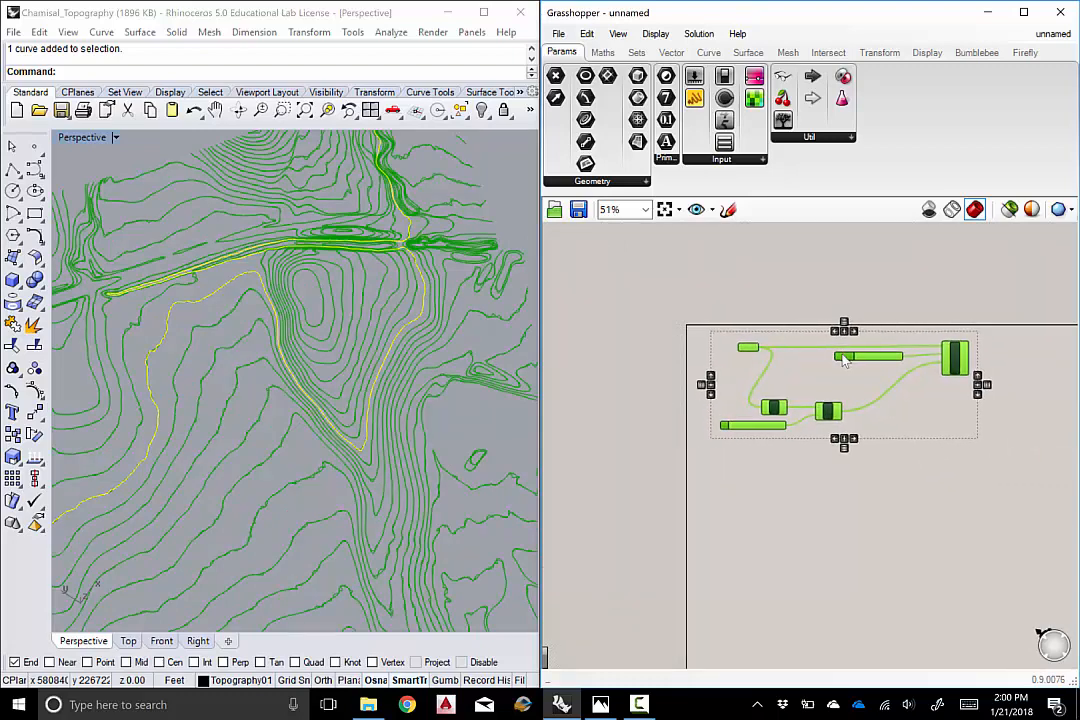
pyautogui.click(806, 390)
pyautogui.moveTo(769, 407); pyautogui.dragTo(771, 428, button='right')
pyautogui.scroll(2, 772, 429)
pyautogui.moveTo(788, 491); pyautogui.dragTo(777, 480, button='right')
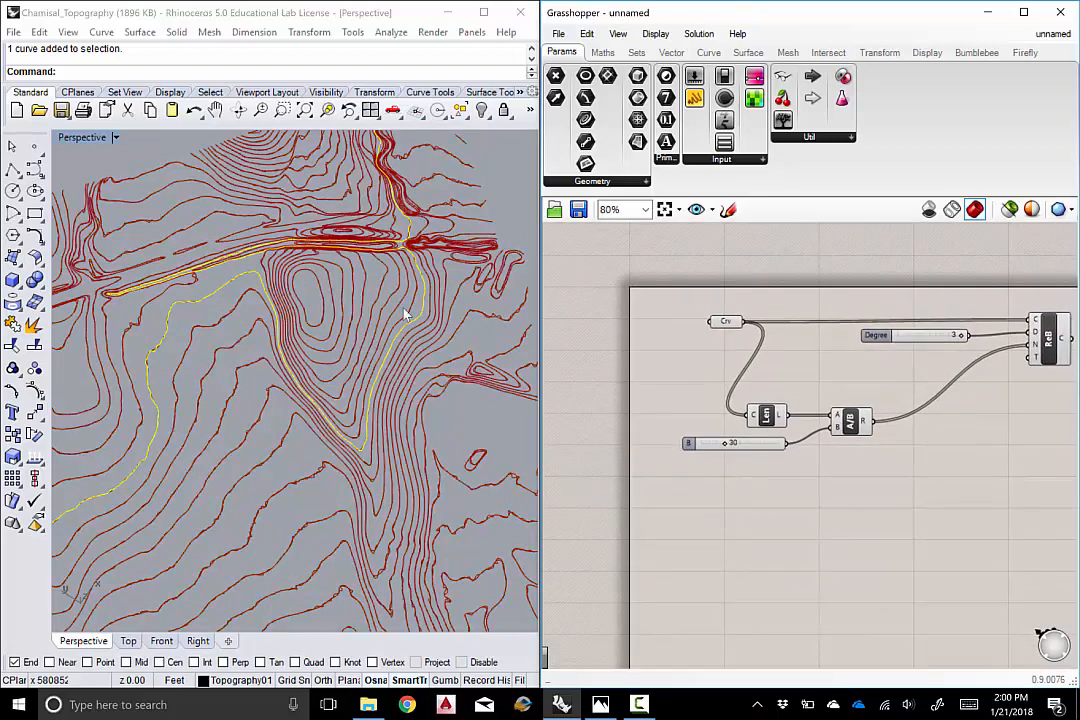
# Examine how closely the length-based rebuilt curves follow the original contours around the hilltop, the jagged slope lines, and the valley crossing
pyautogui.moveTo(316, 329); pyautogui.dragTo(304, 309, button='right')
pyautogui.scroll(5, 305, 316)
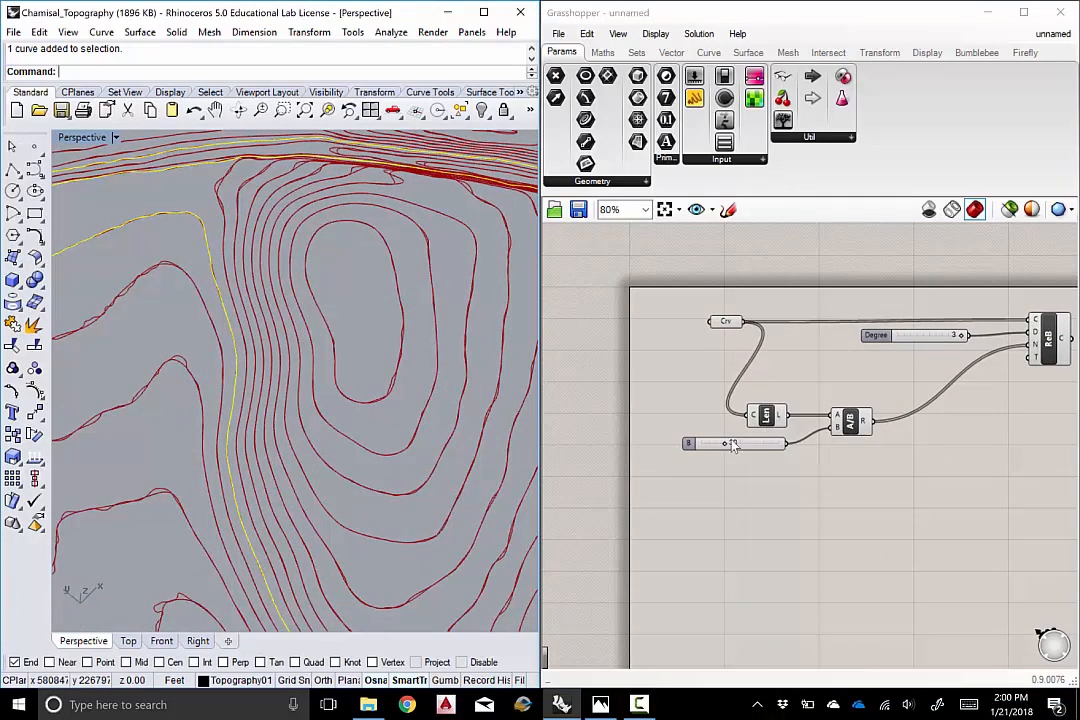
pyautogui.moveTo(333, 357); pyautogui.dragTo(287, 433, button='right')
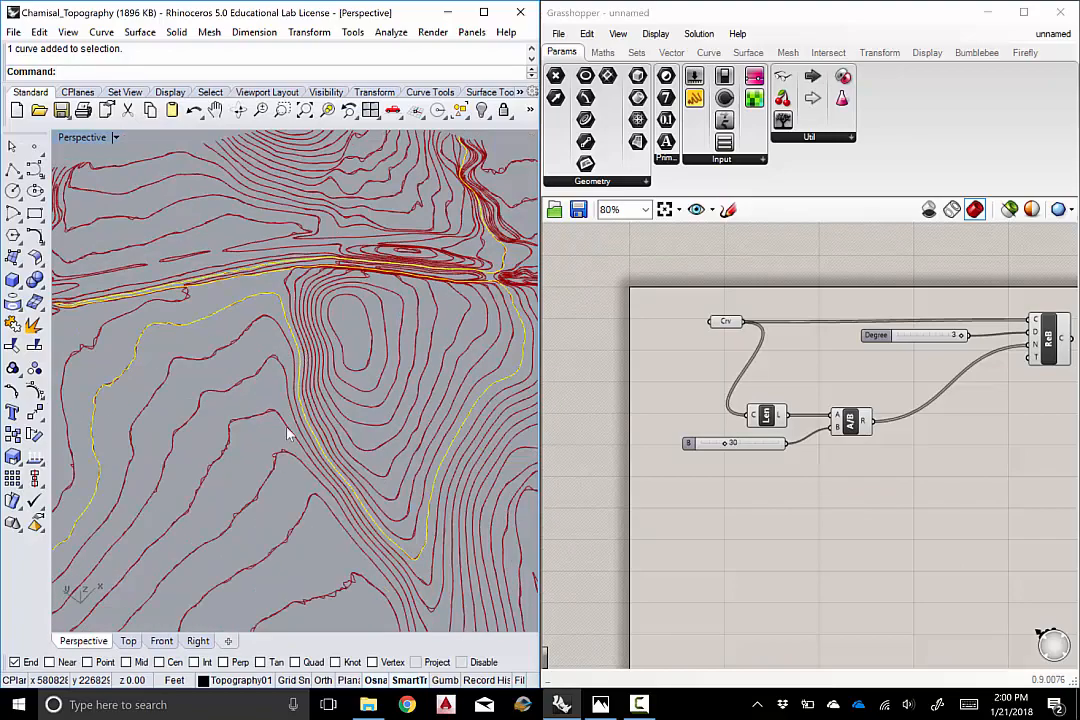
pyautogui.scroll(8, 289, 450)
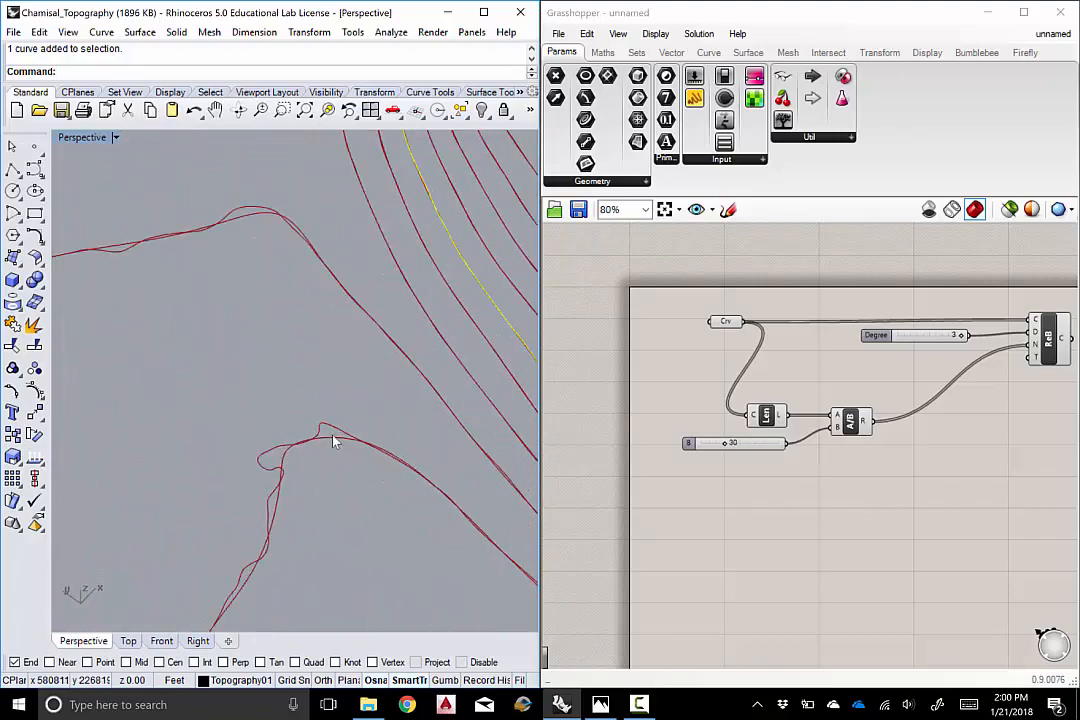
pyautogui.scroll(-8, 352, 420)
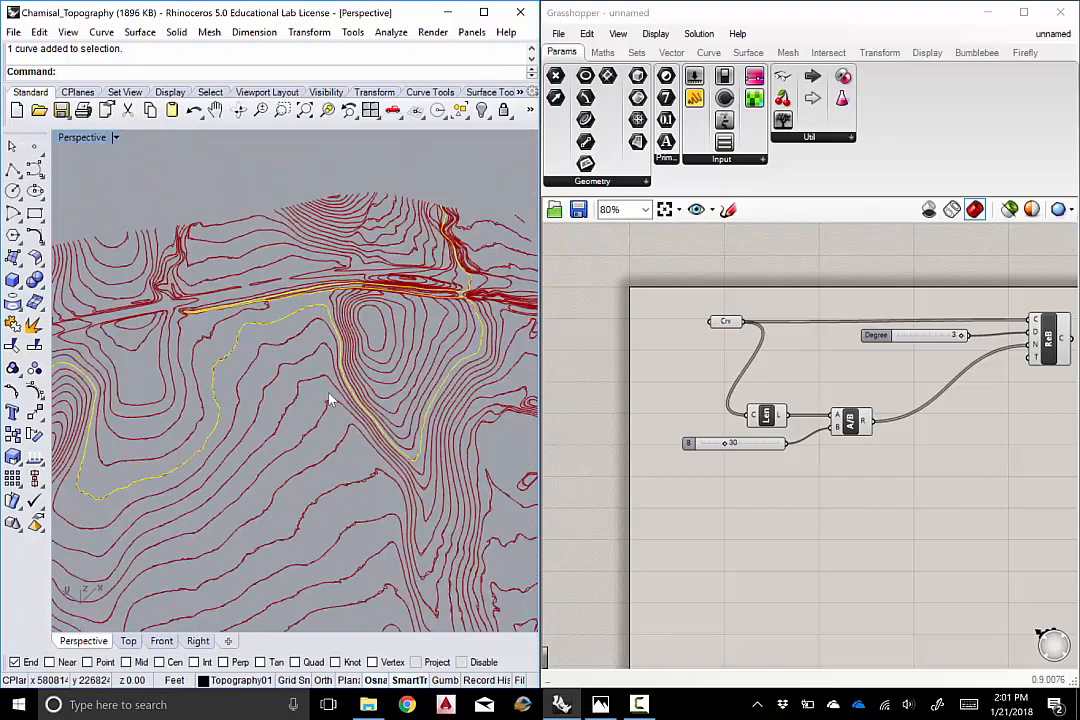
pyautogui.scroll(6, 391, 434)
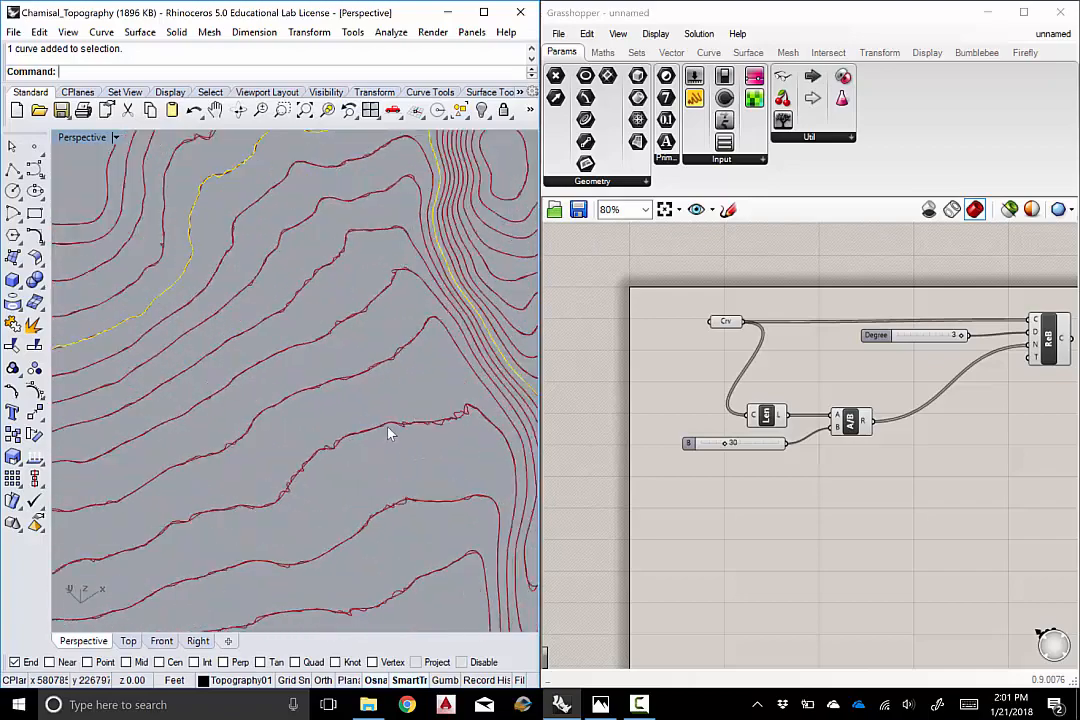
pyautogui.scroll(-6, 357, 415)
pyautogui.scroll(5, 338, 305)
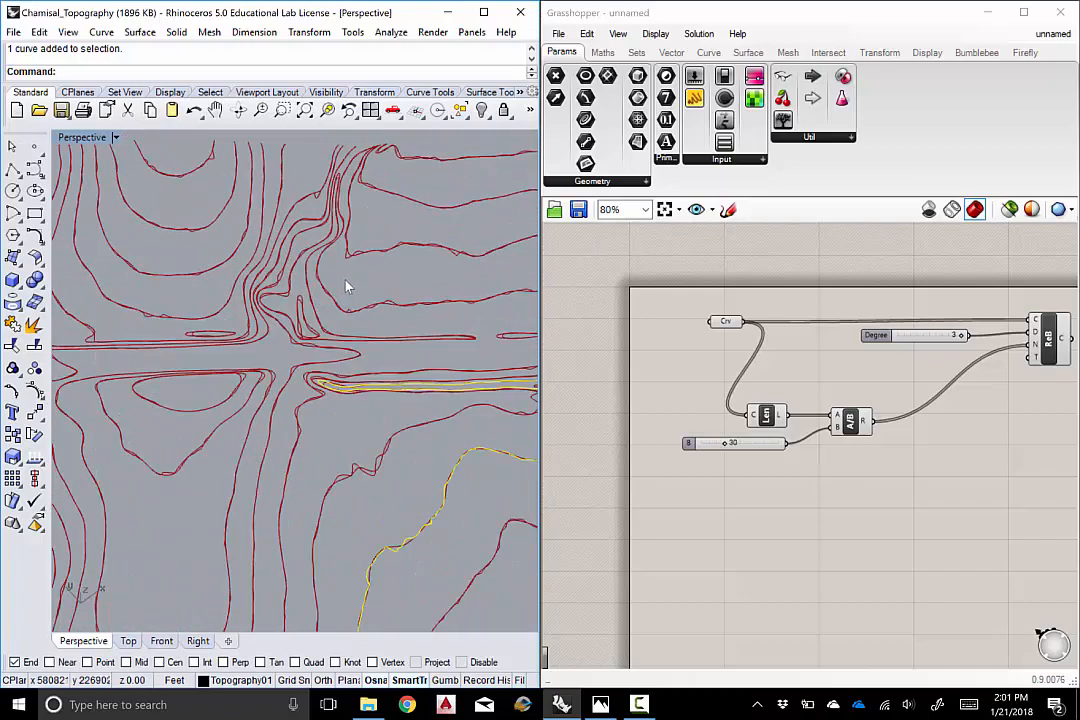
pyautogui.scroll(5, 311, 325)
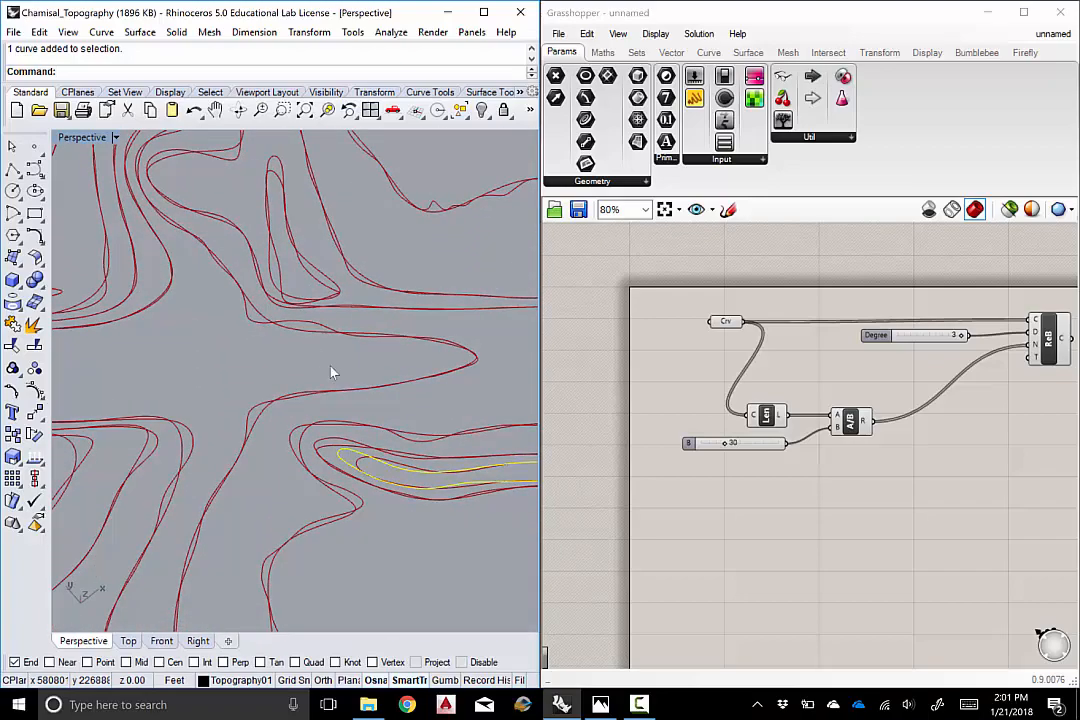
pyautogui.scroll(-8, 362, 391)
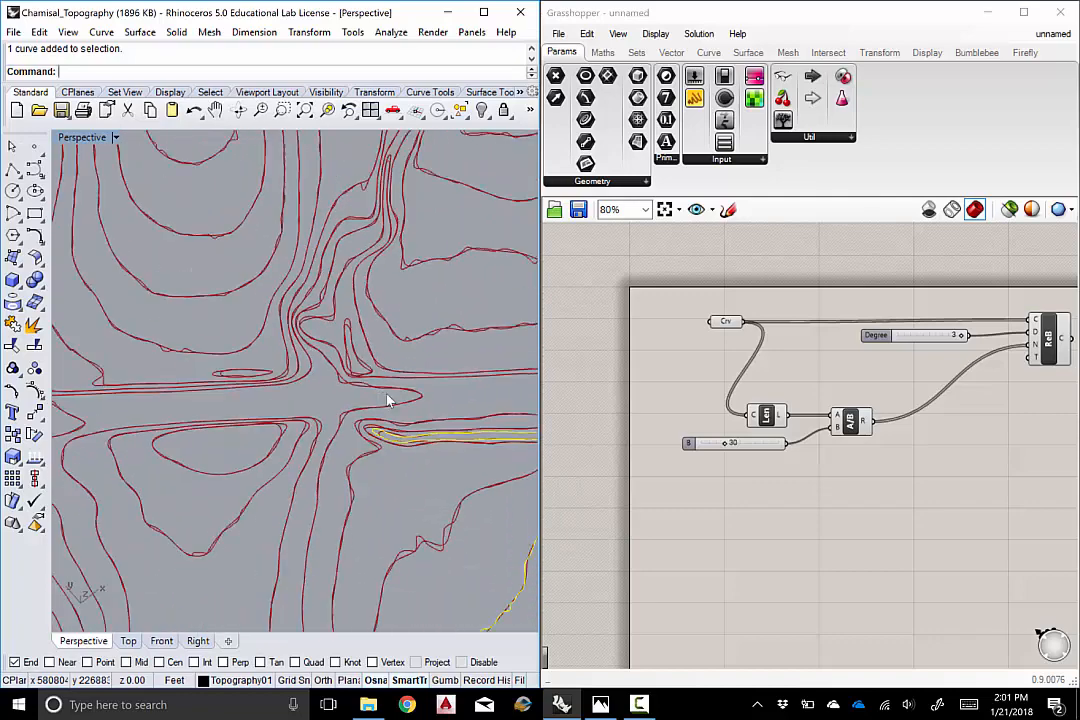
pyautogui.scroll(2, 421, 278)
pyautogui.scroll(8, 396, 305)
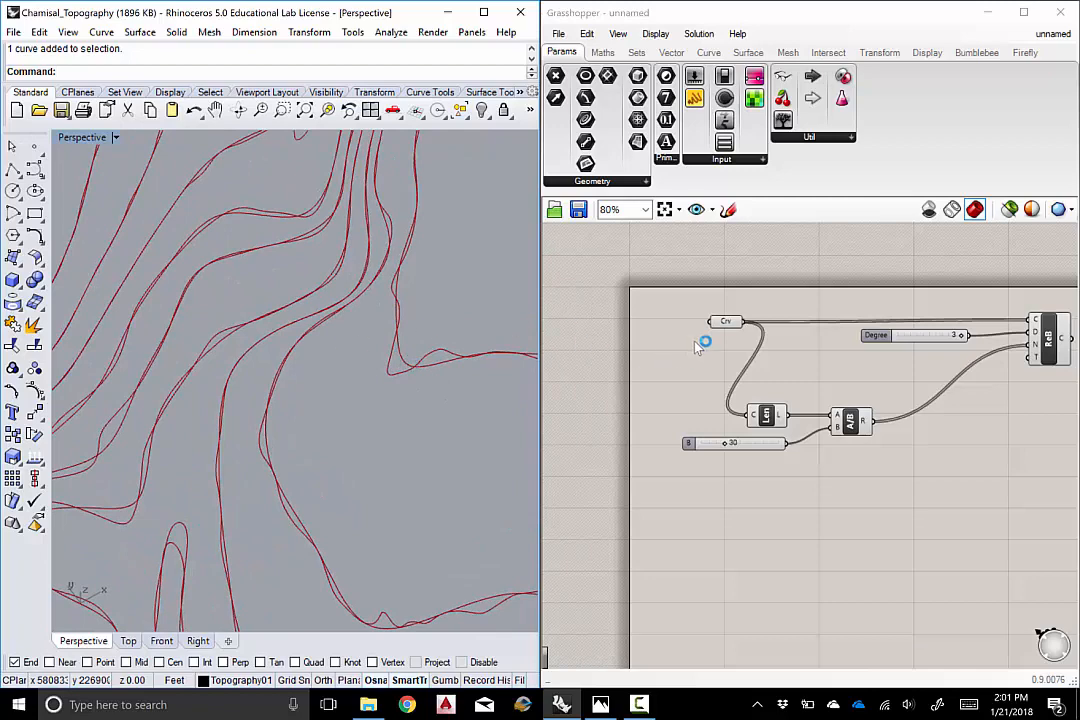
# Turn off the Curve parameter's preview and move the parameter slightly further from the Rebuild Curve component
pyautogui.click(725, 322)
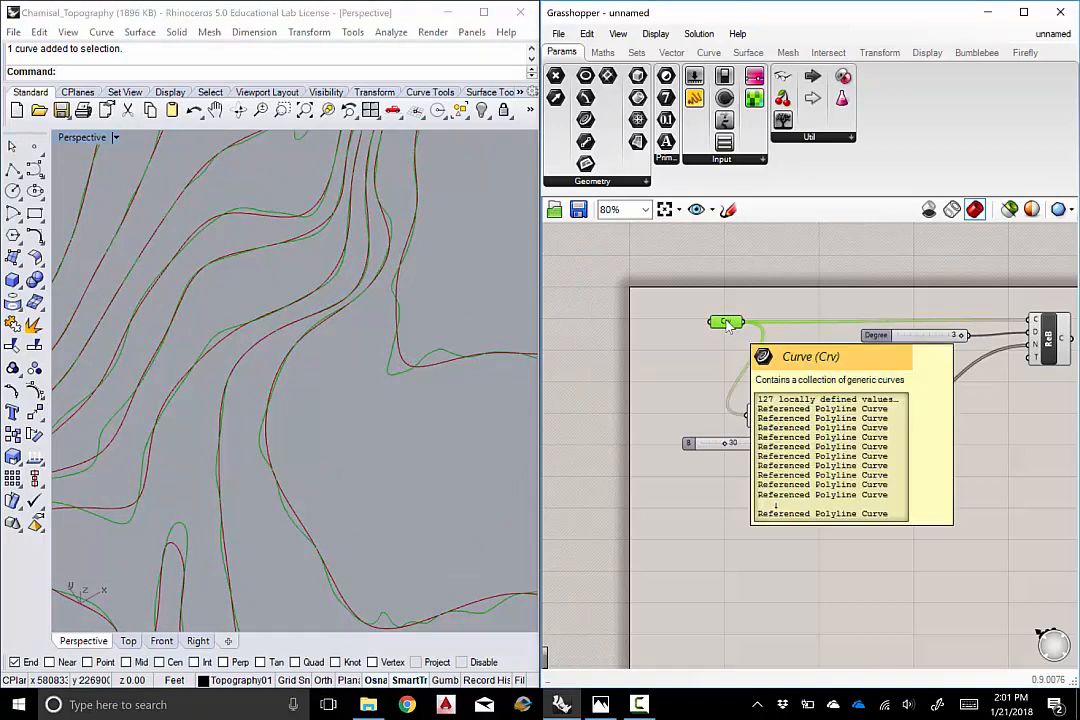
pyautogui.rightClick(730, 328)
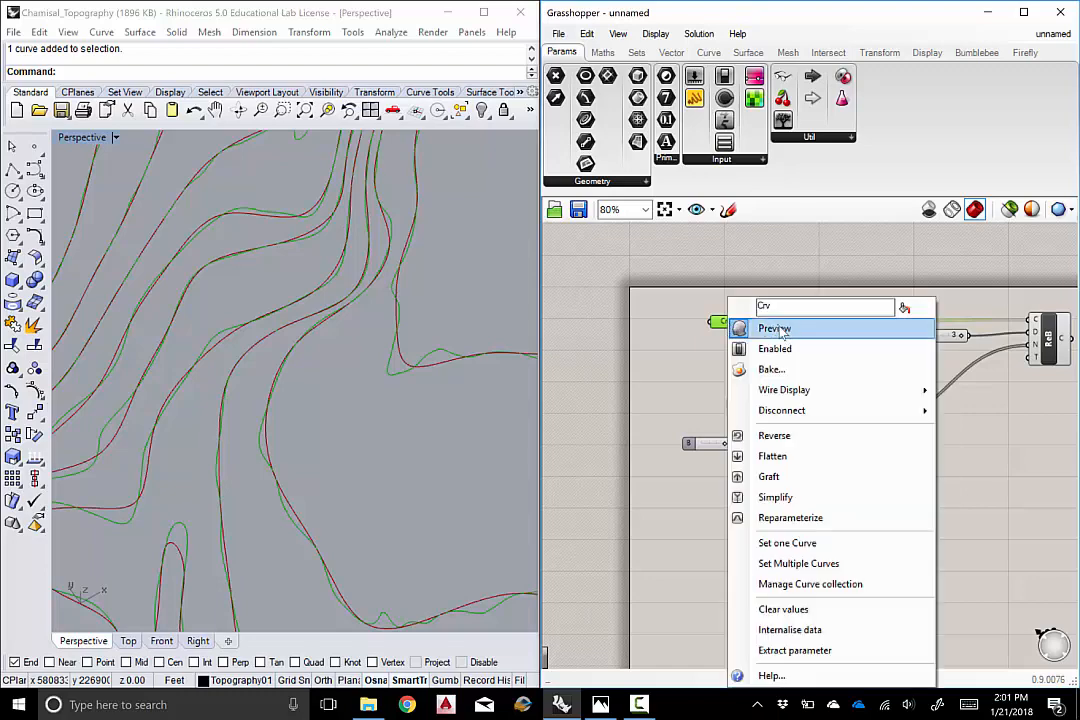
pyautogui.click(780, 330)
pyautogui.click(684, 378)
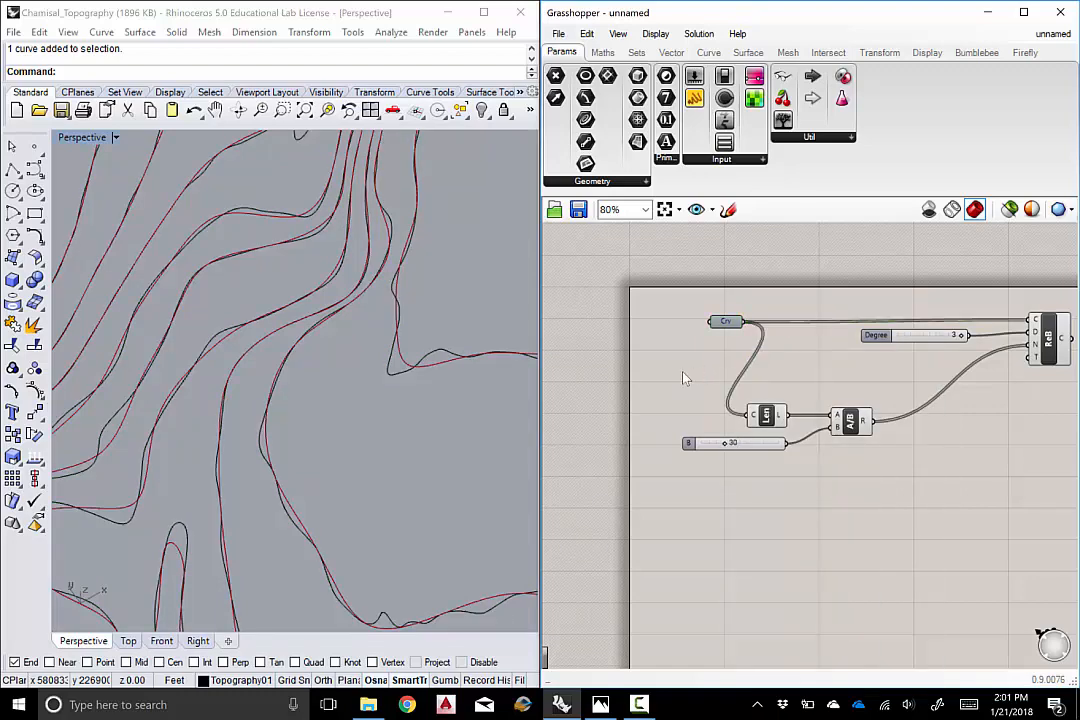
pyautogui.click(730, 322)
# Compare the original contours with the rebuilt curves in Rhino, checking a sharp contour corner and the small narrow closed contour
pyautogui.click(393, 377)
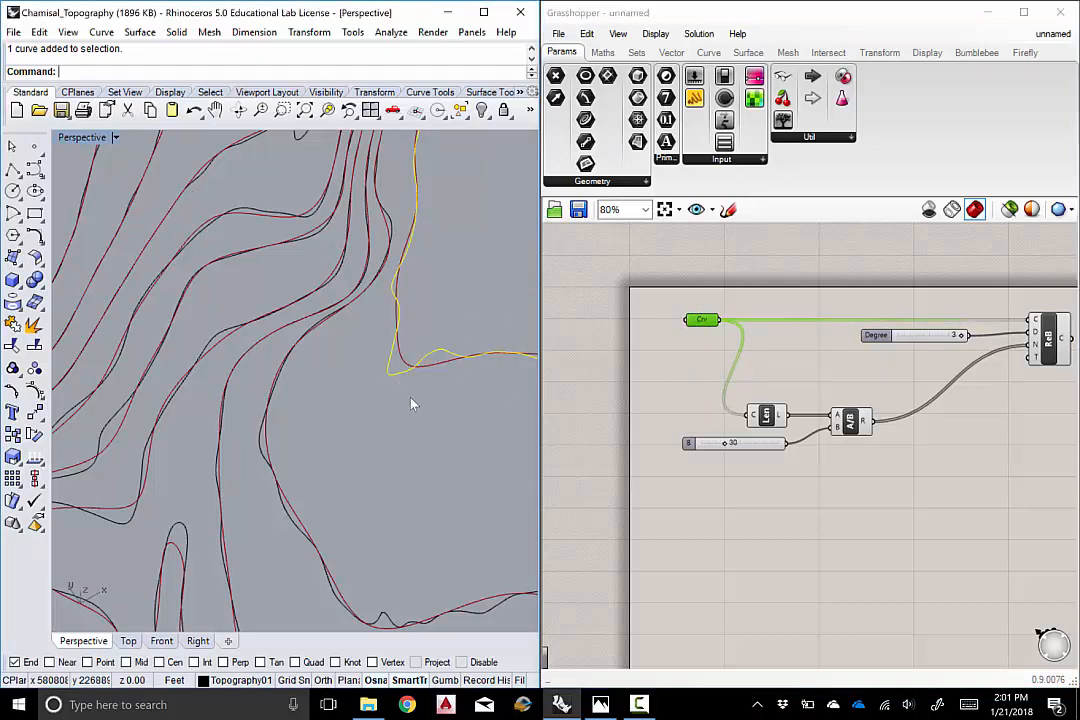
pyautogui.click(343, 404)
pyautogui.moveTo(343, 404); pyautogui.dragTo(360, 384, button='right')
pyautogui.scroll(-6, 388, 404)
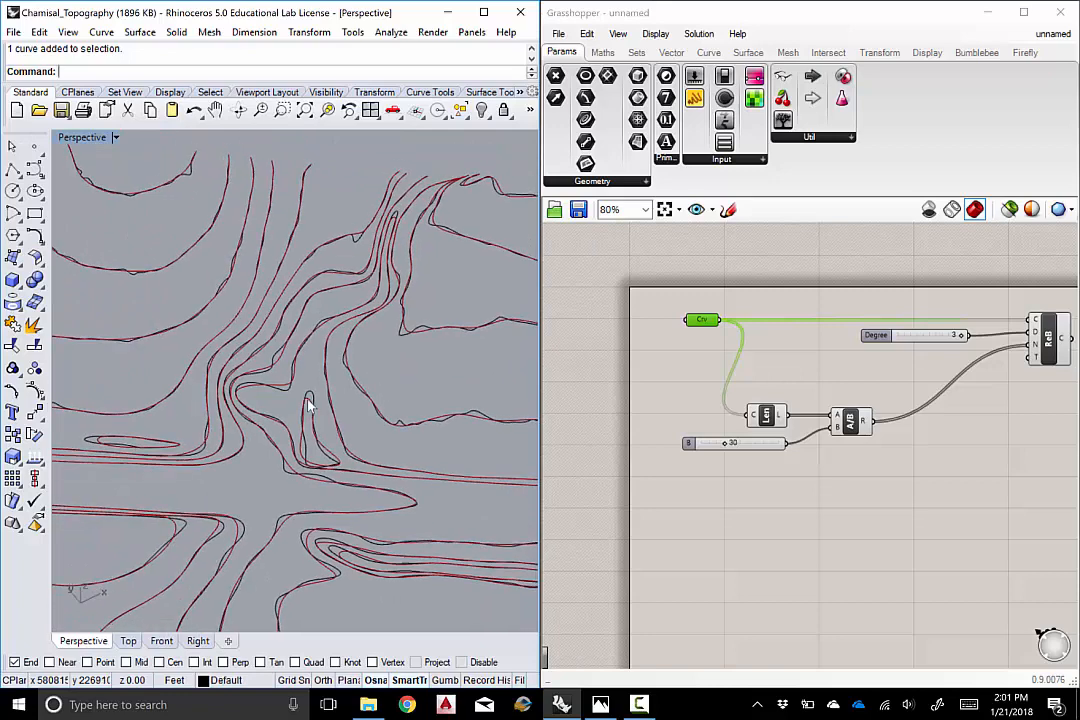
pyautogui.scroll(5, 308, 410)
pyautogui.scroll(-5, 318, 385)
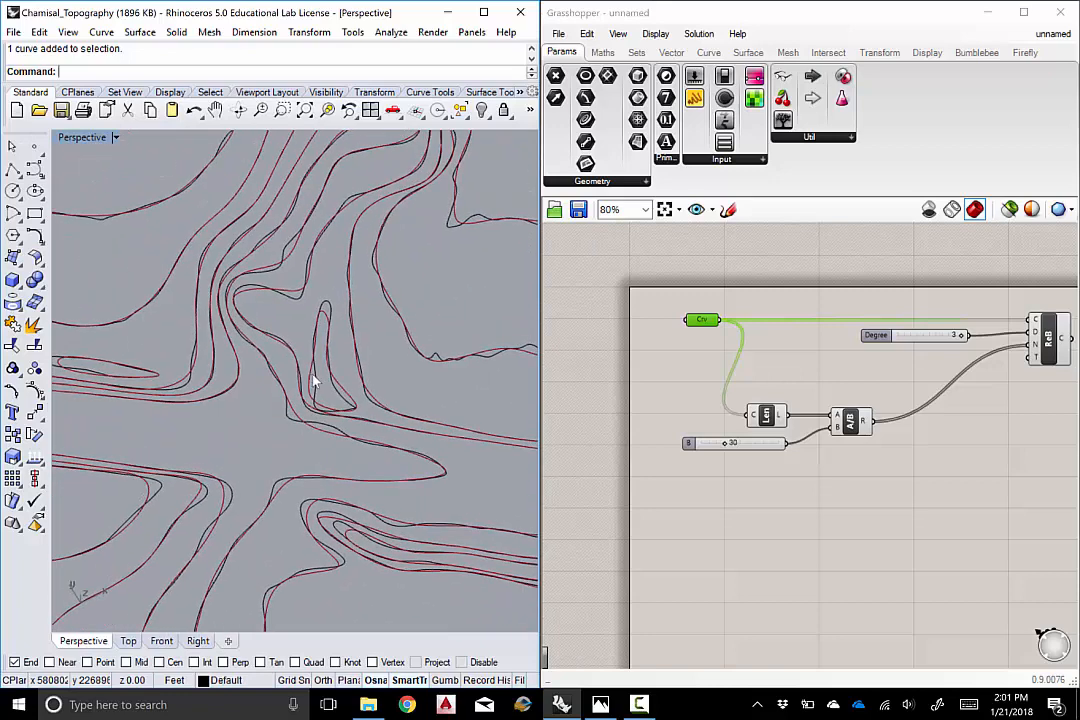
pyautogui.scroll(3, 313, 383)
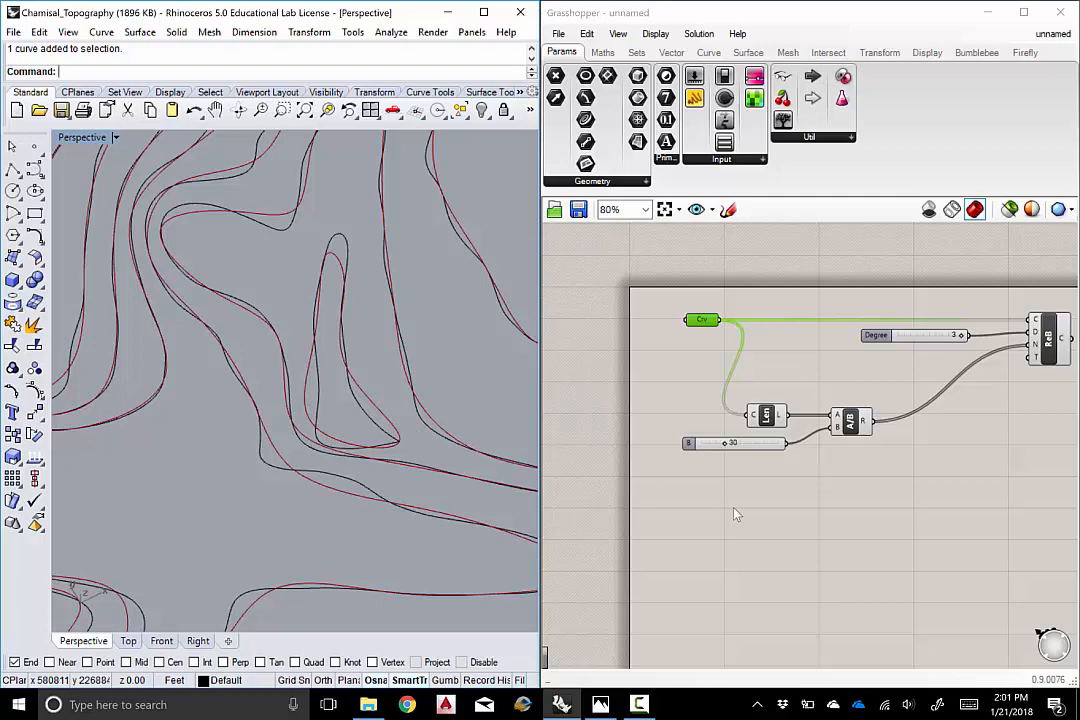
# Try a divisor of 57 on the B slider, and return it to 30
pyautogui.scroll(3, 718, 487)
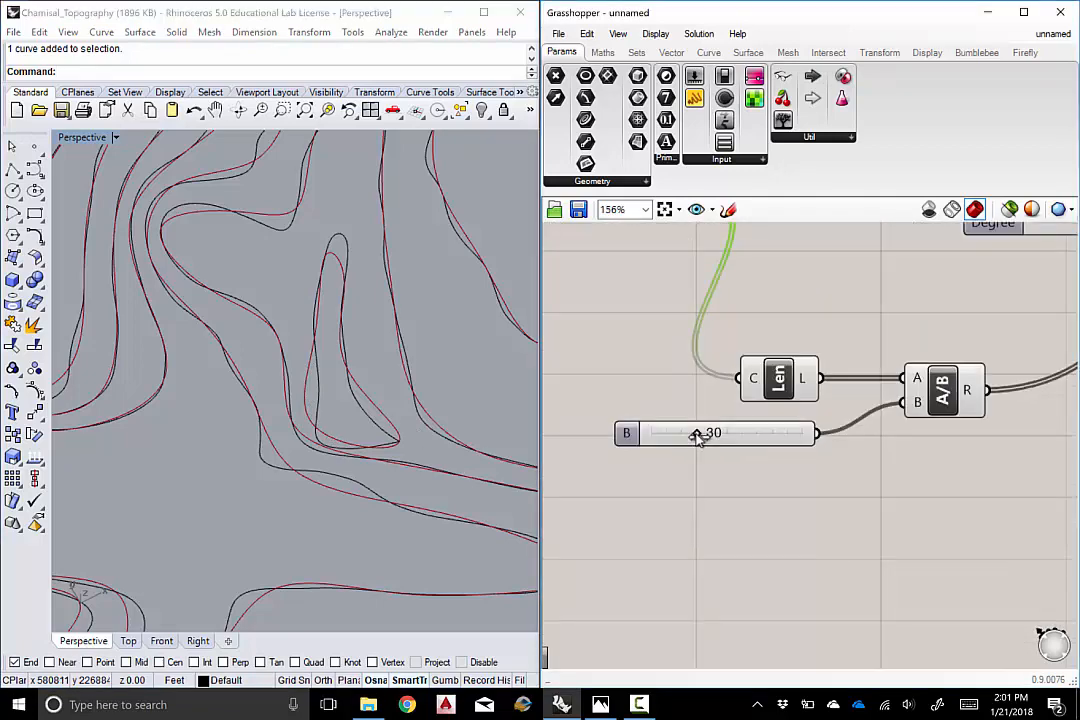
pyautogui.moveTo(697, 436); pyautogui.dragTo(737, 436)
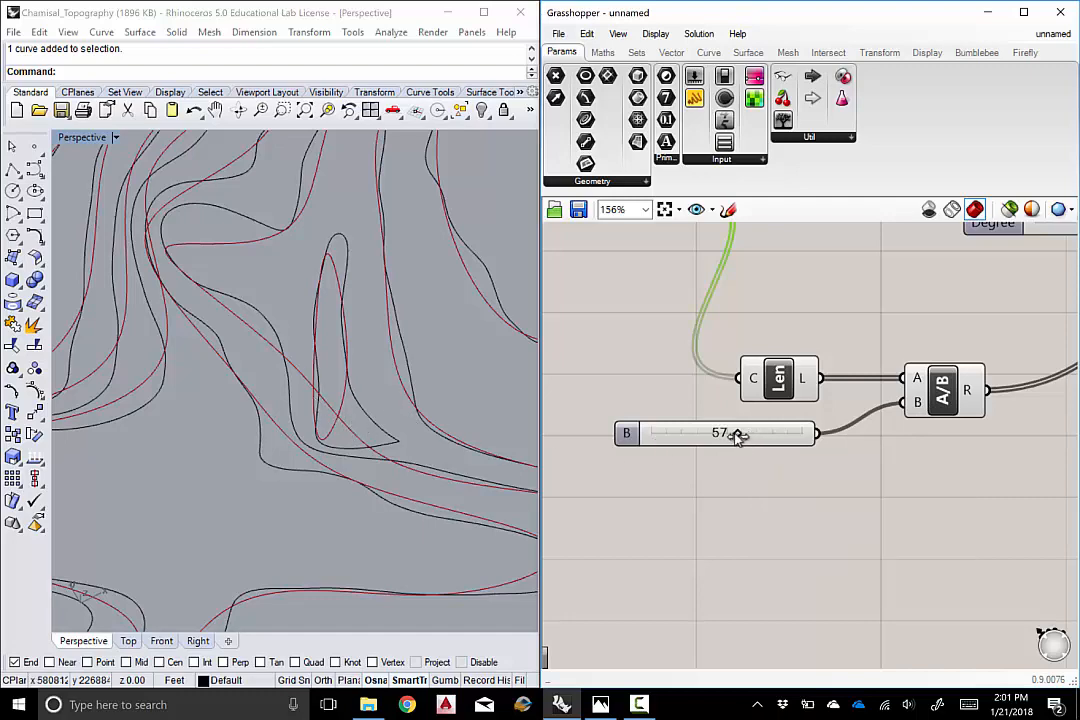
pyautogui.moveTo(737, 435); pyautogui.dragTo(697, 437)
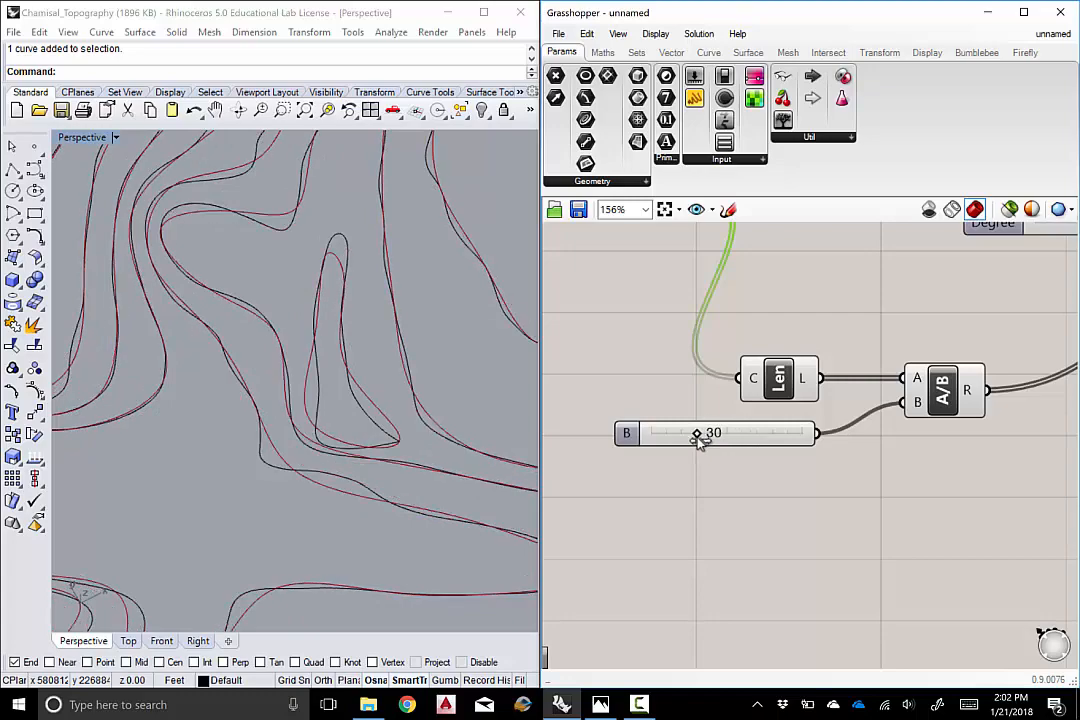
# Compare the rebuilt curves with the original contours in Rhino along the jagged outer contour, the tightly packed slope lines and the narrow tip
pyautogui.scroll(-10, 217, 361)
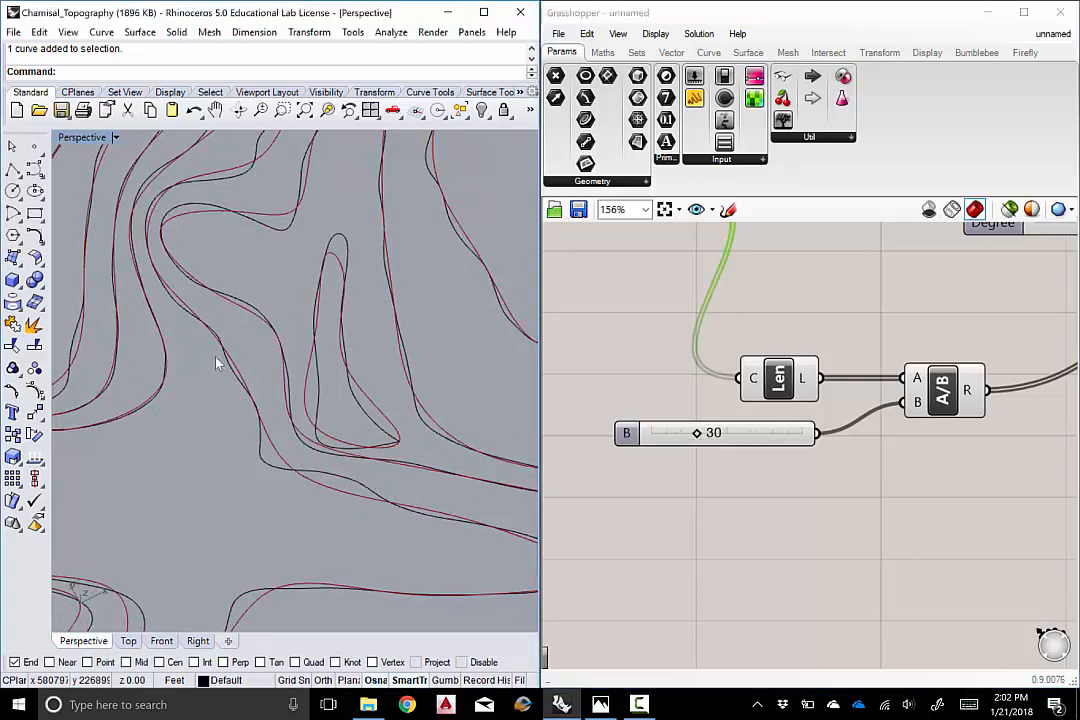
pyautogui.scroll(8, 380, 372)
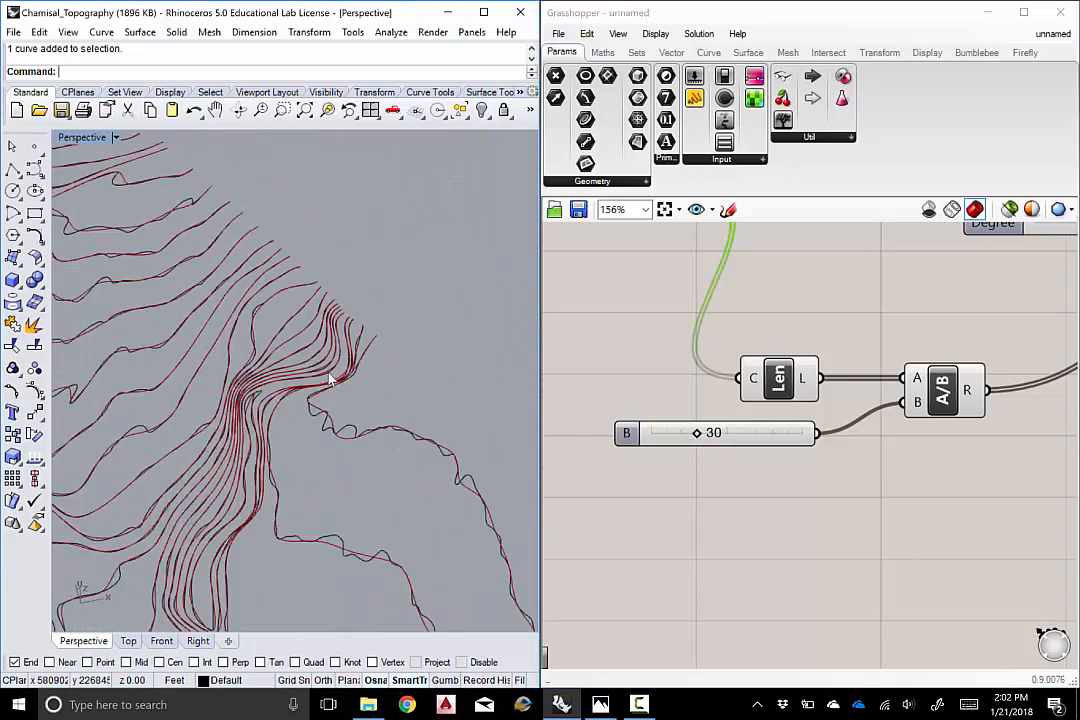
pyautogui.scroll(4, 345, 425)
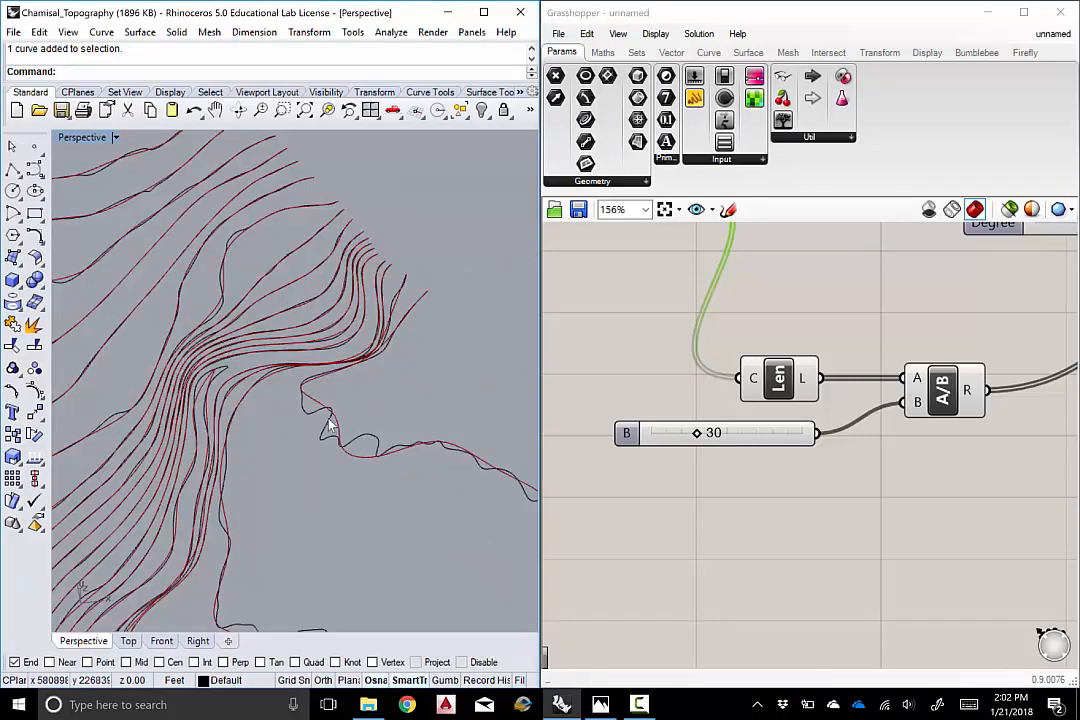
pyautogui.scroll(6, 333, 374)
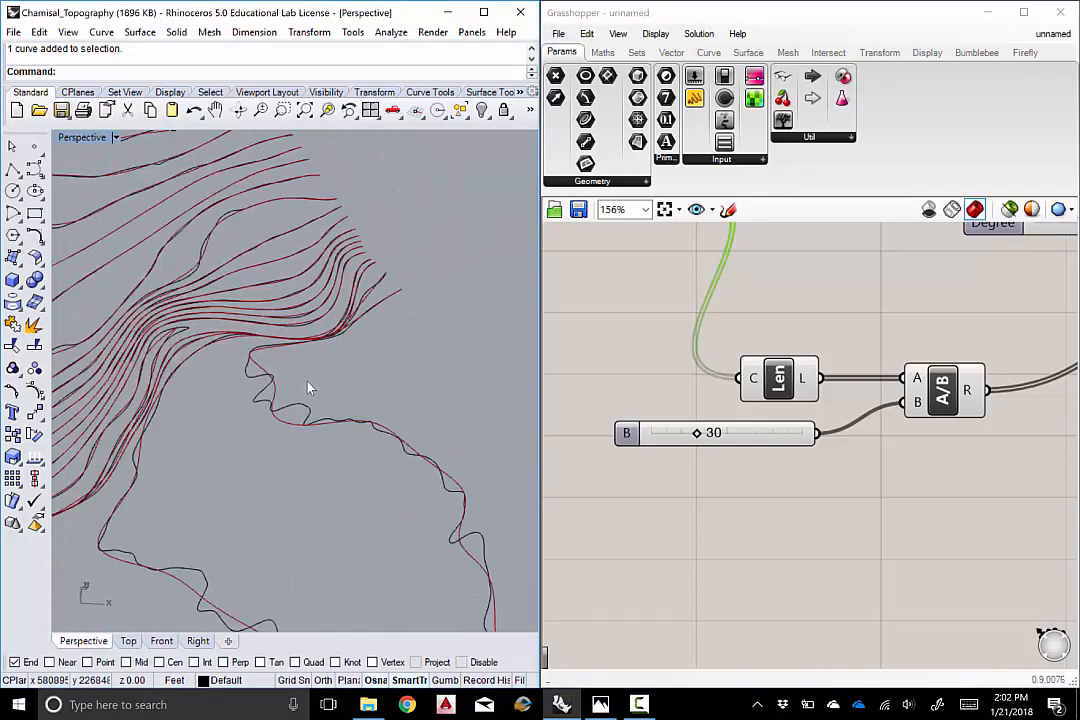
pyautogui.scroll(5, 318, 368)
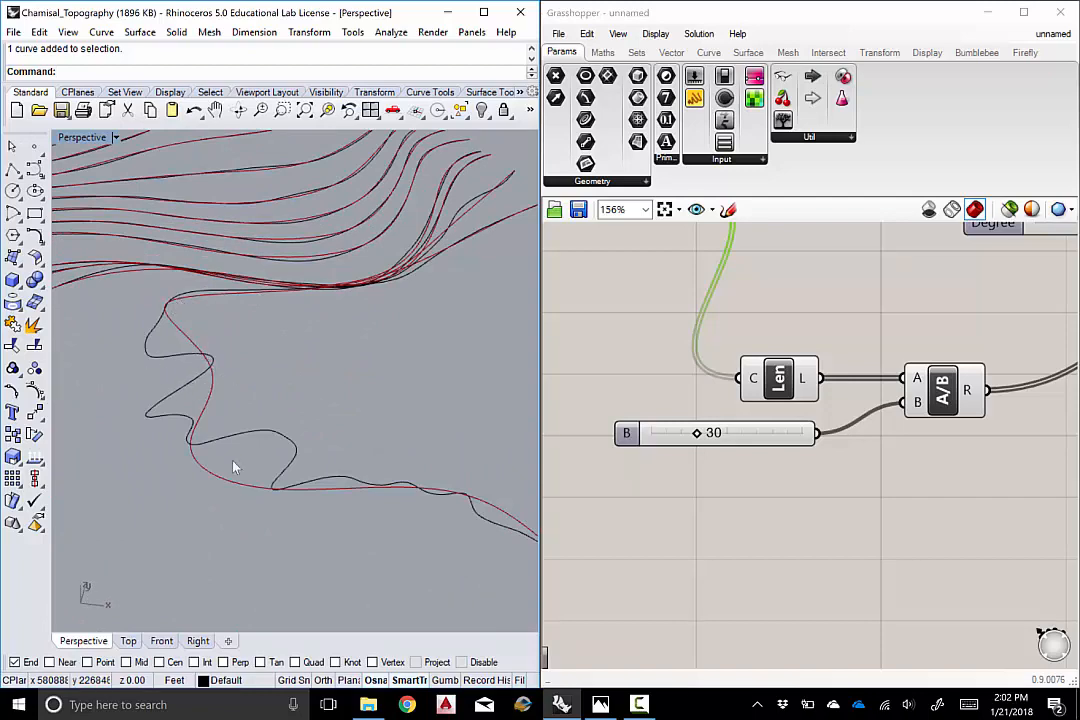
pyautogui.moveTo(232, 467); pyautogui.dragTo(435, 398, button='right')
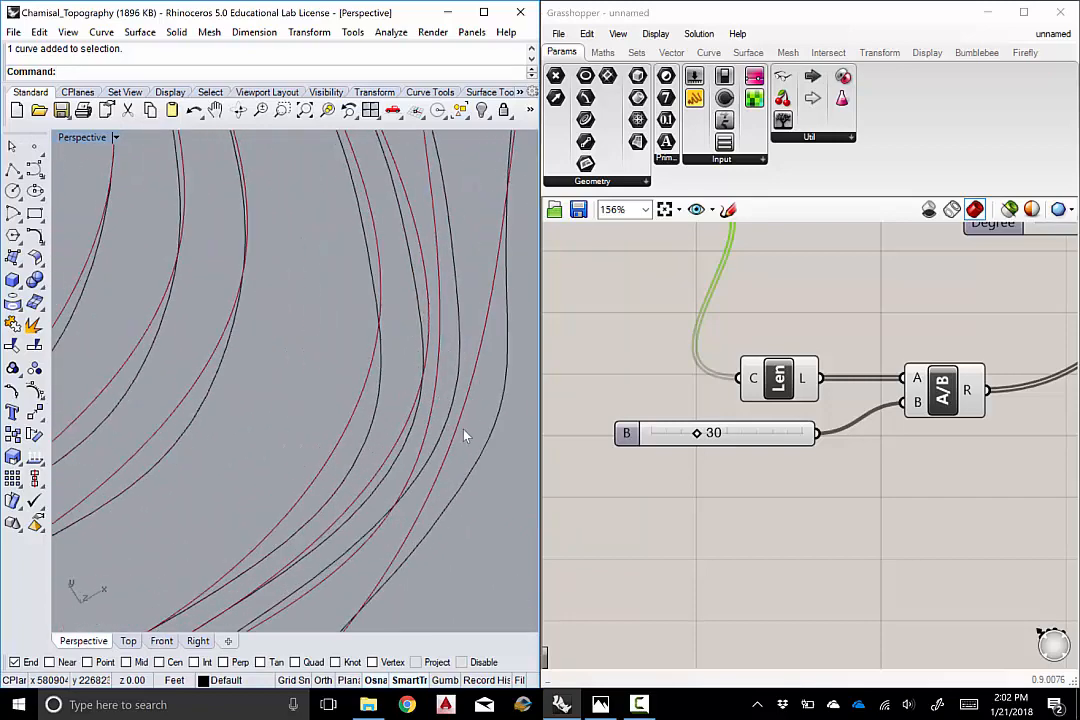
pyautogui.moveTo(505, 370); pyautogui.dragTo(421, 318, button='right')
pyautogui.moveTo(425, 380); pyautogui.dragTo(265, 458, button='right')
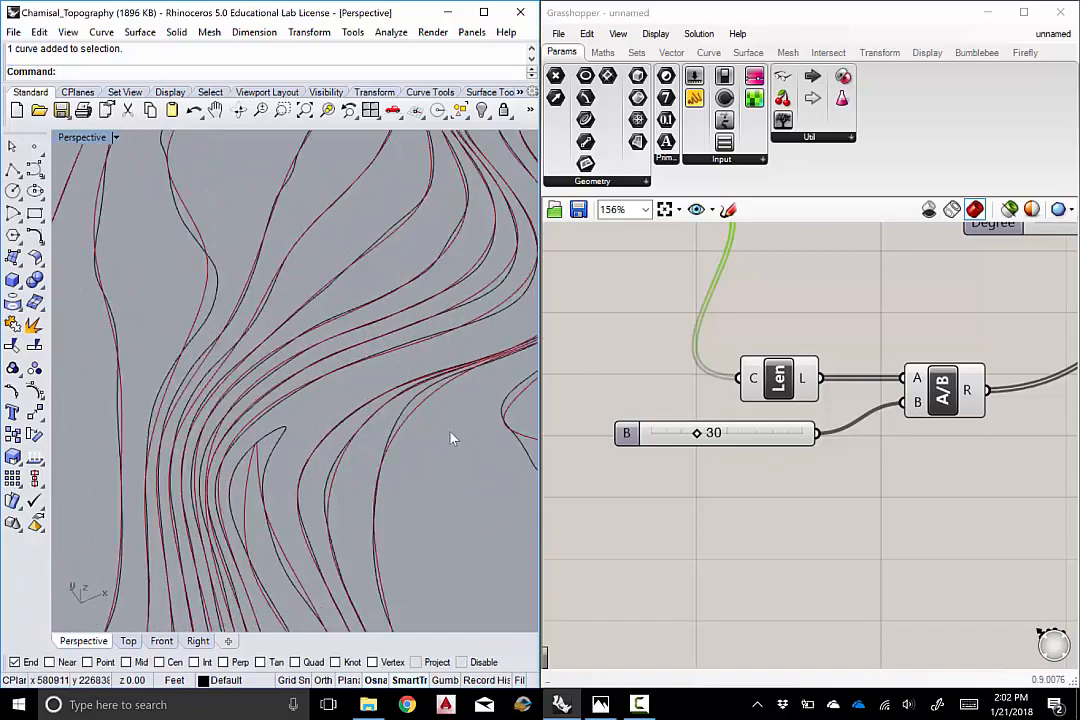
pyautogui.moveTo(339, 355); pyautogui.dragTo(331, 438, button='right')
pyautogui.scroll(-8, 352, 350)
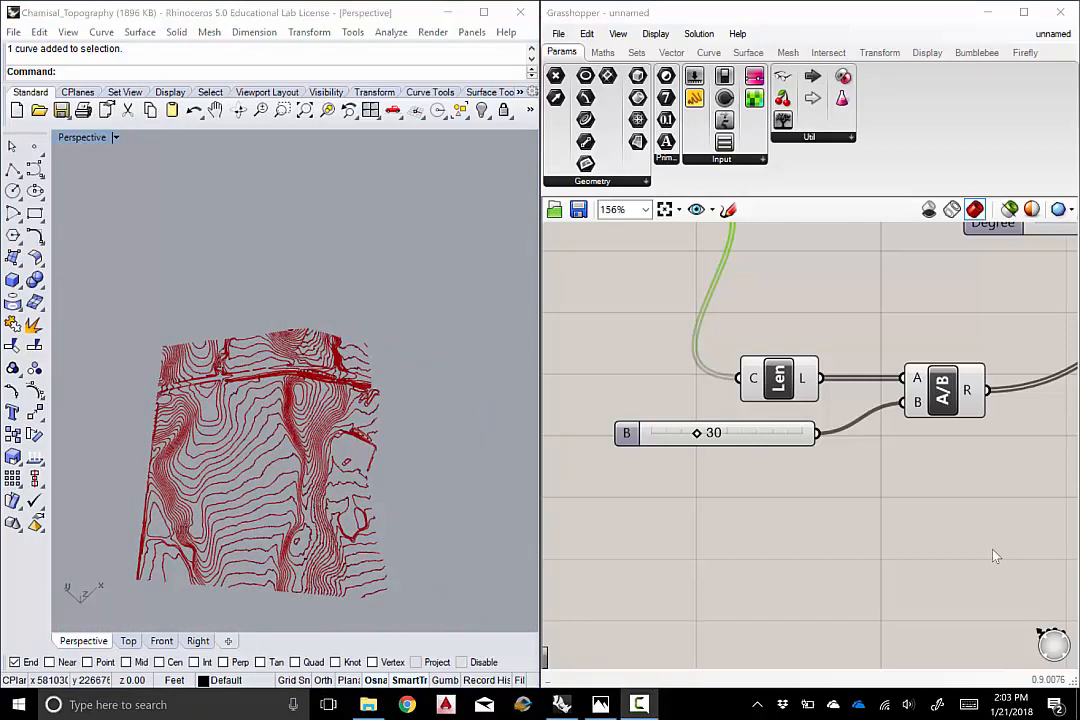
# Turn off the Topography01 layer in Rhino so only the Grasshopper curves are displayed
pyautogui.scroll(10, 393, 436)
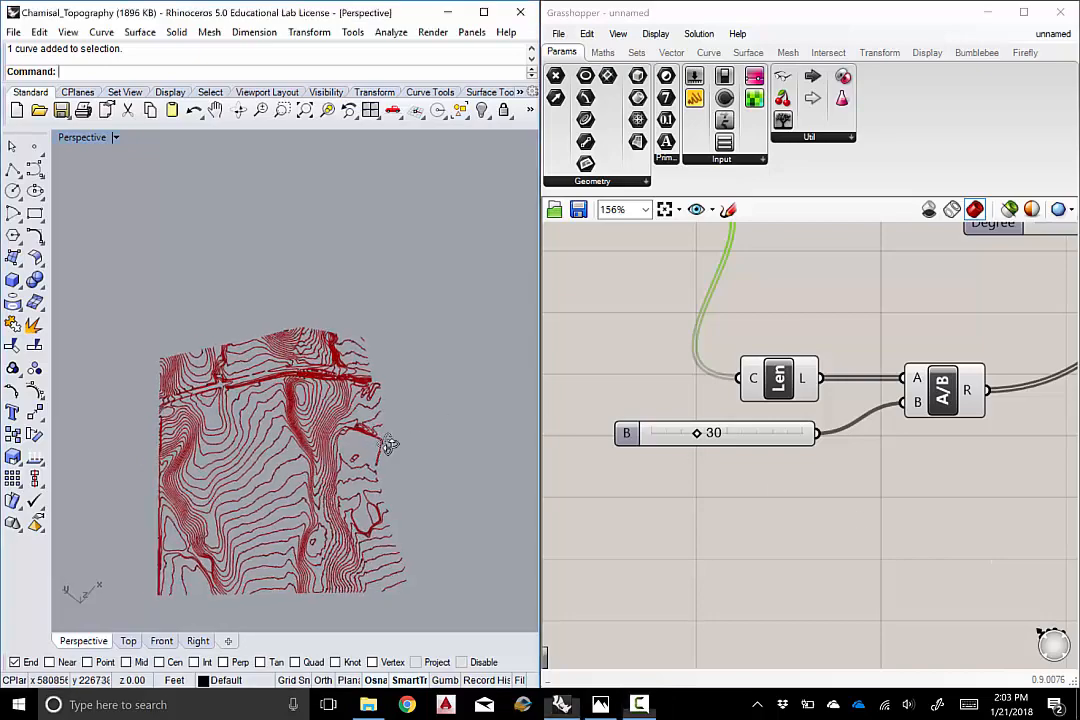
pyautogui.scroll(-5, 290, 360)
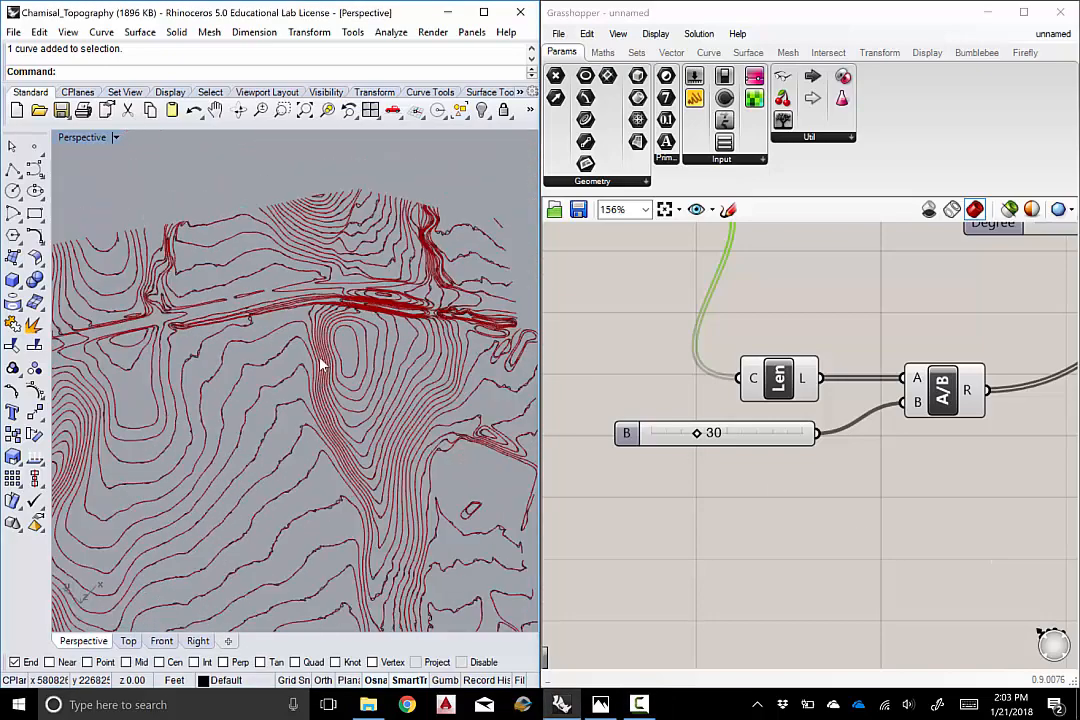
pyautogui.scroll(5, 300, 352)
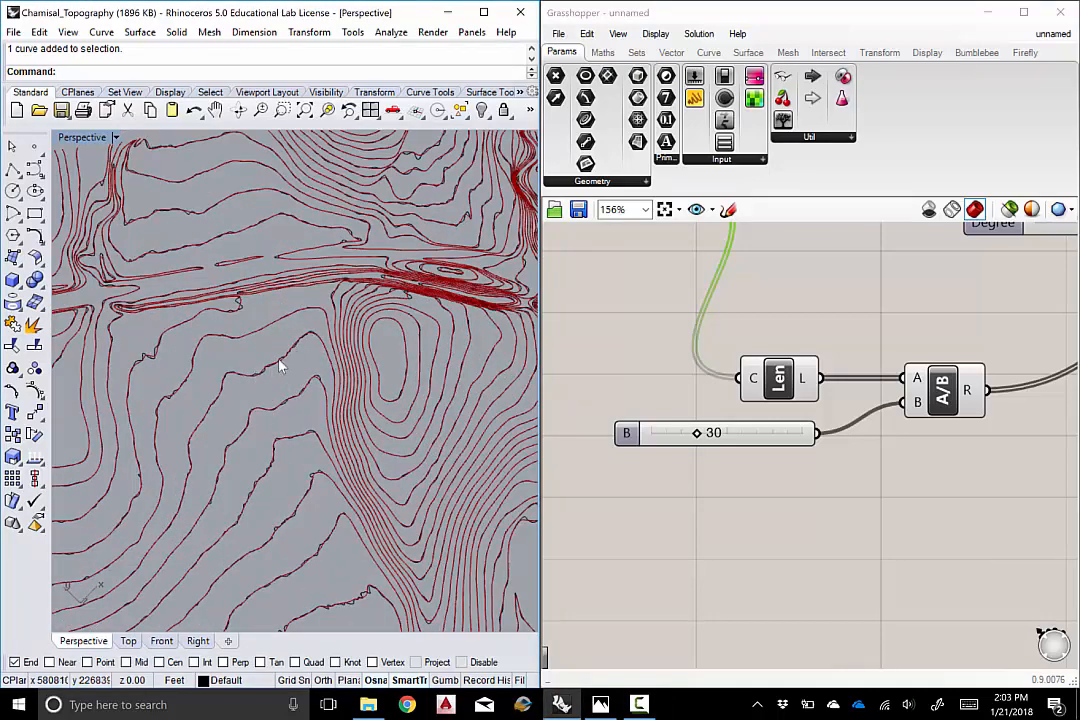
pyautogui.scroll(5, 282, 366)
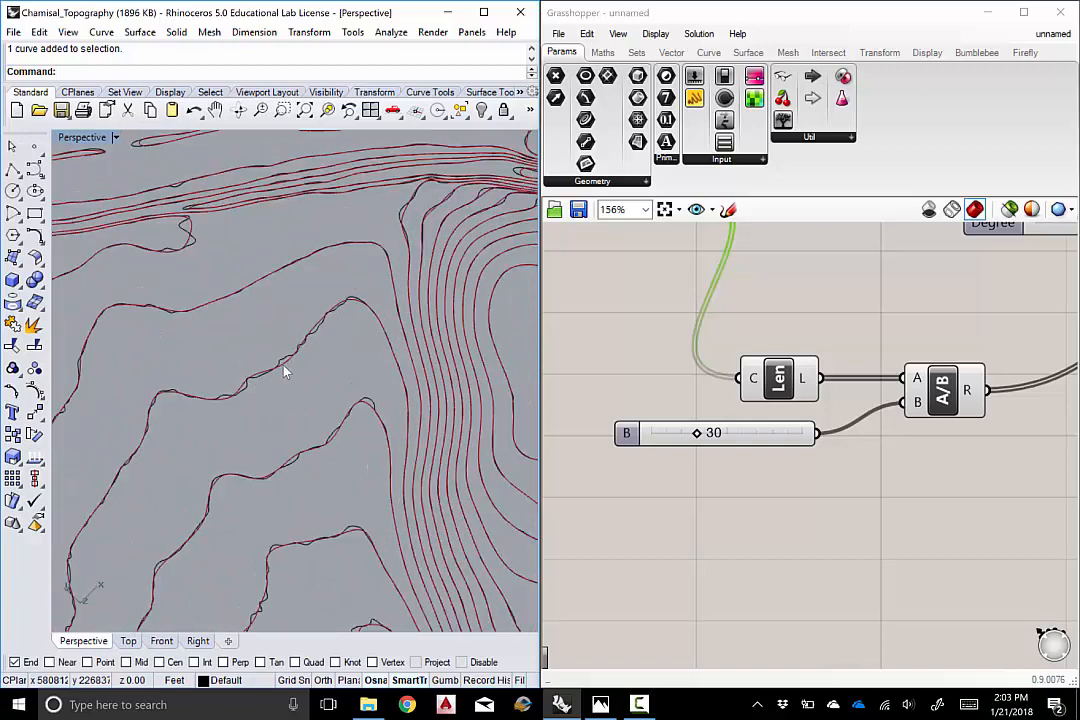
pyautogui.write('Layer')
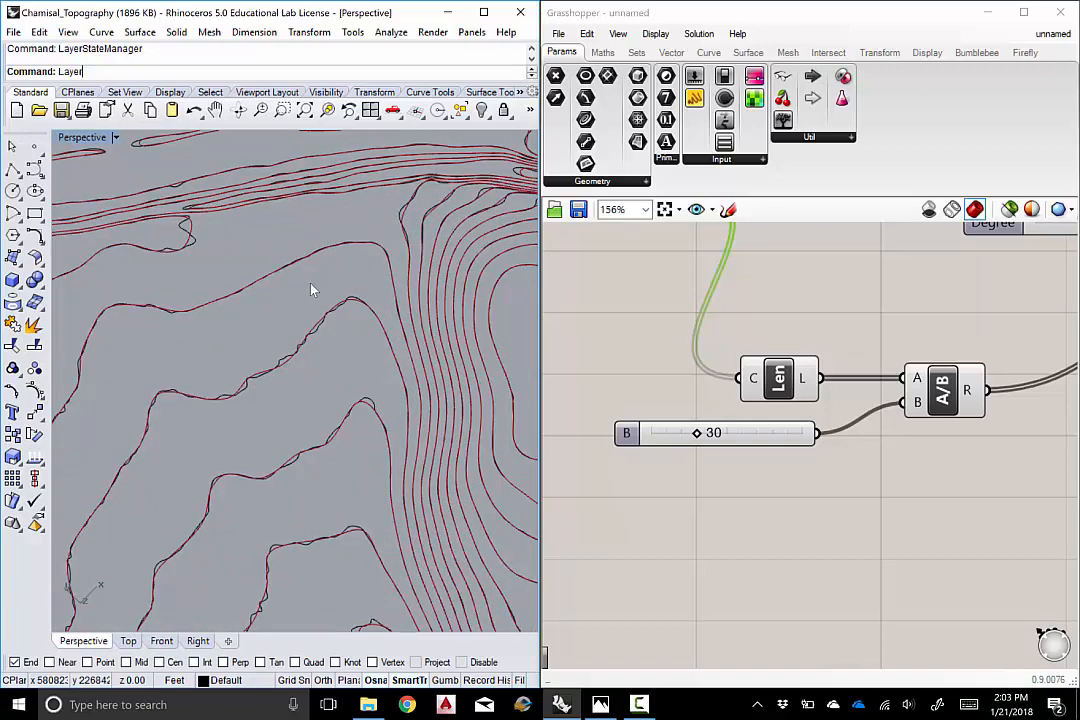
pyautogui.press('Return')
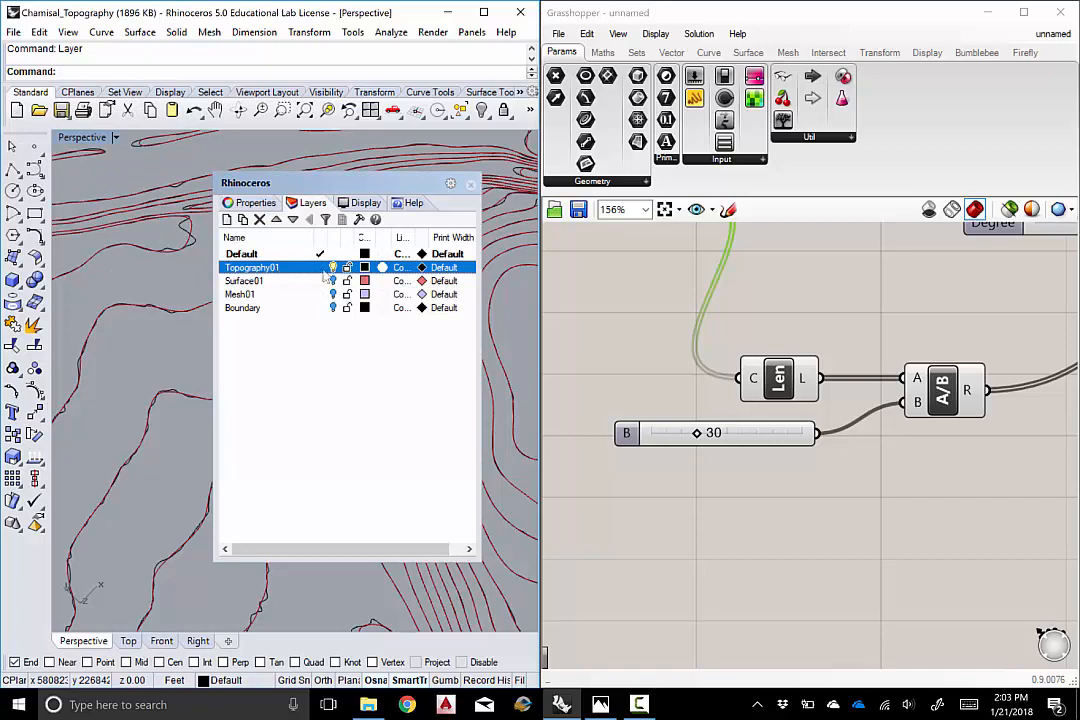
pyautogui.click(334, 268)
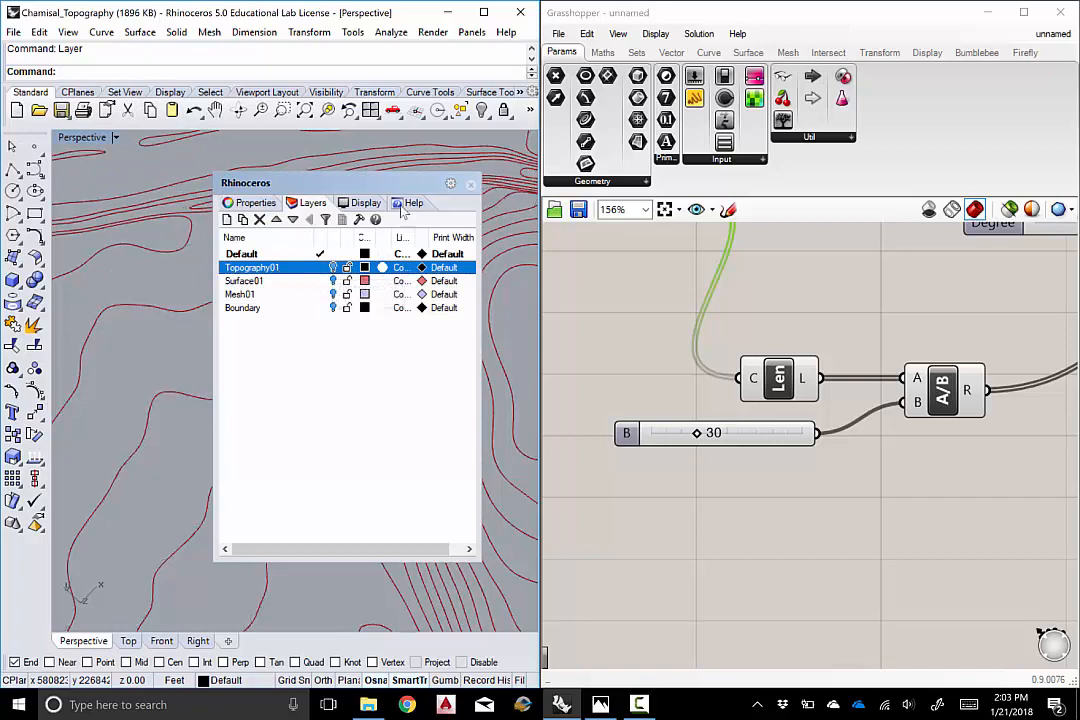
pyautogui.click(470, 184)
# Select the Rebuild Curve component with its Degree slider to highlight the rebuilt contours, and examine their smoothness across the terrain
pyautogui.scroll(-5, 333, 320)
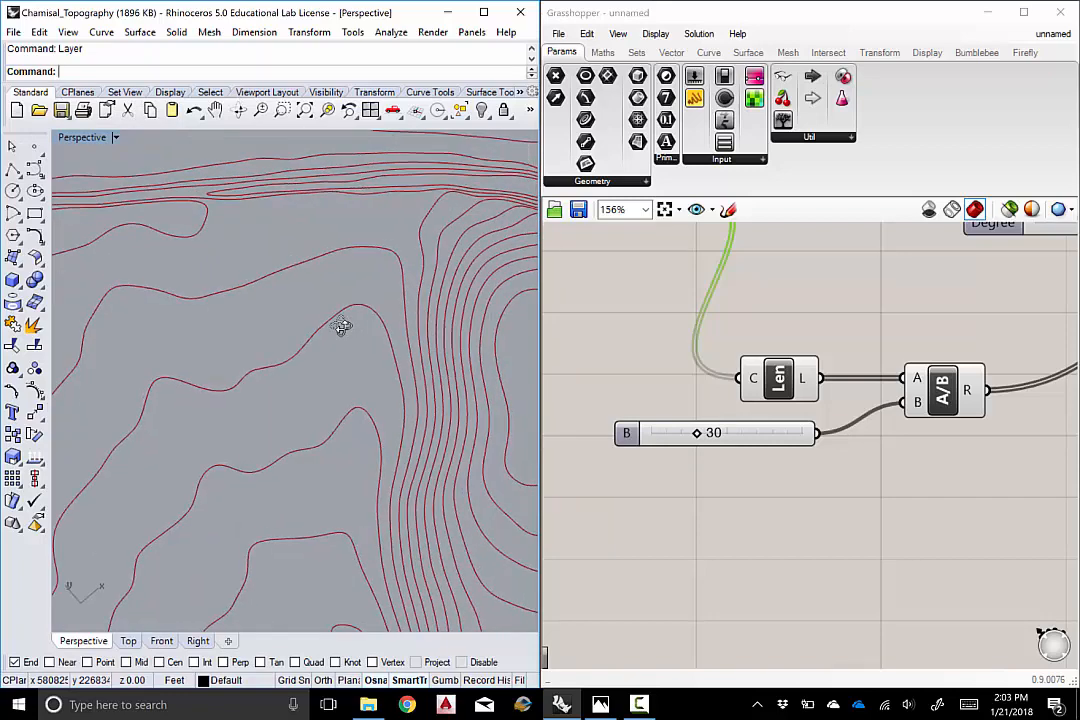
pyautogui.scroll(-5, 332, 318)
pyautogui.moveTo(366, 354); pyautogui.dragTo(349, 314, button='right')
pyautogui.scroll(5, 294, 336)
pyautogui.moveTo(906, 320); pyautogui.dragTo(721, 339, button='right')
pyautogui.scroll(-3, 808, 340)
pyautogui.moveTo(930, 289); pyautogui.dragTo(700, 350)
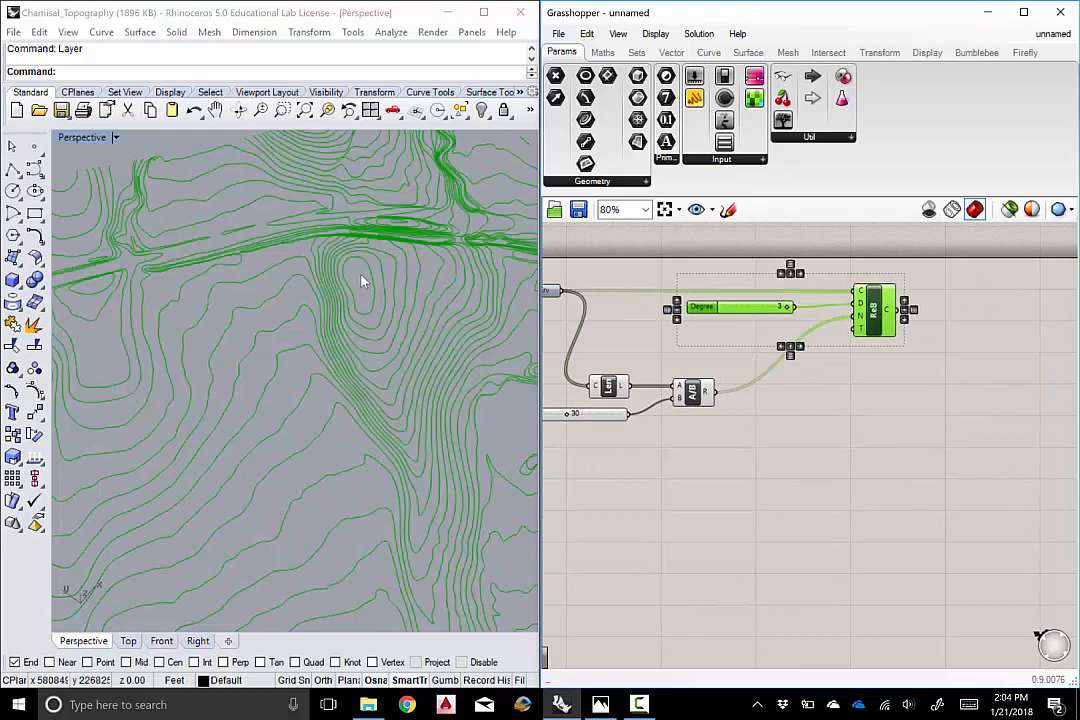
pyautogui.moveTo(363, 282); pyautogui.dragTo(329, 278, button='right')
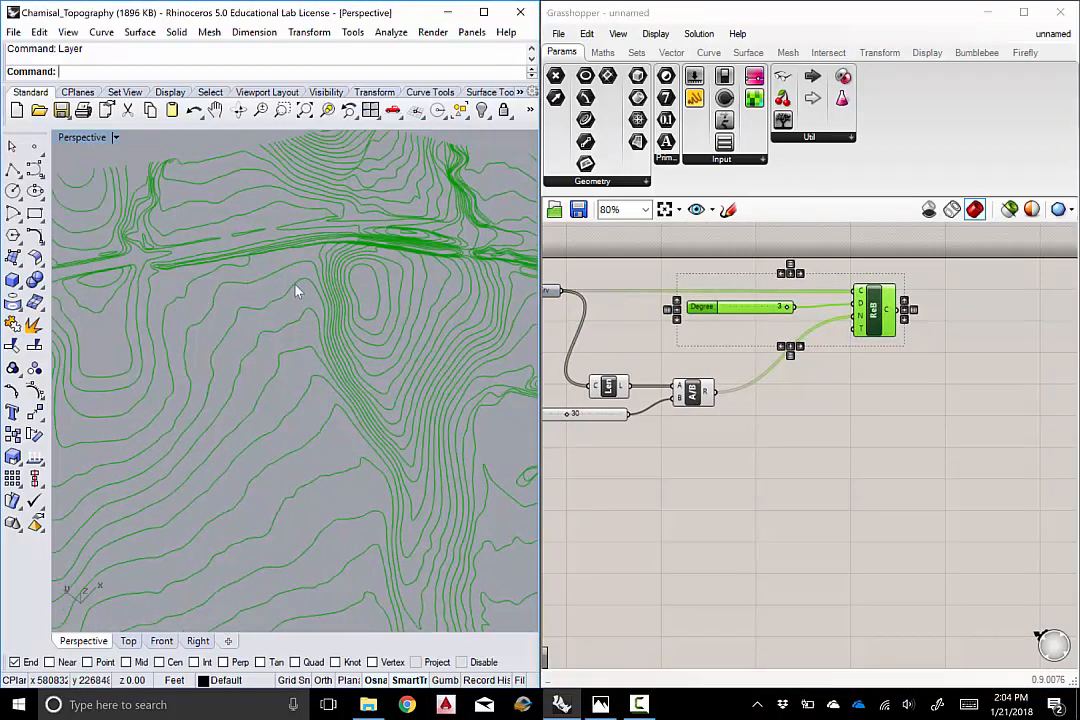
pyautogui.scroll(-4, 268, 292)
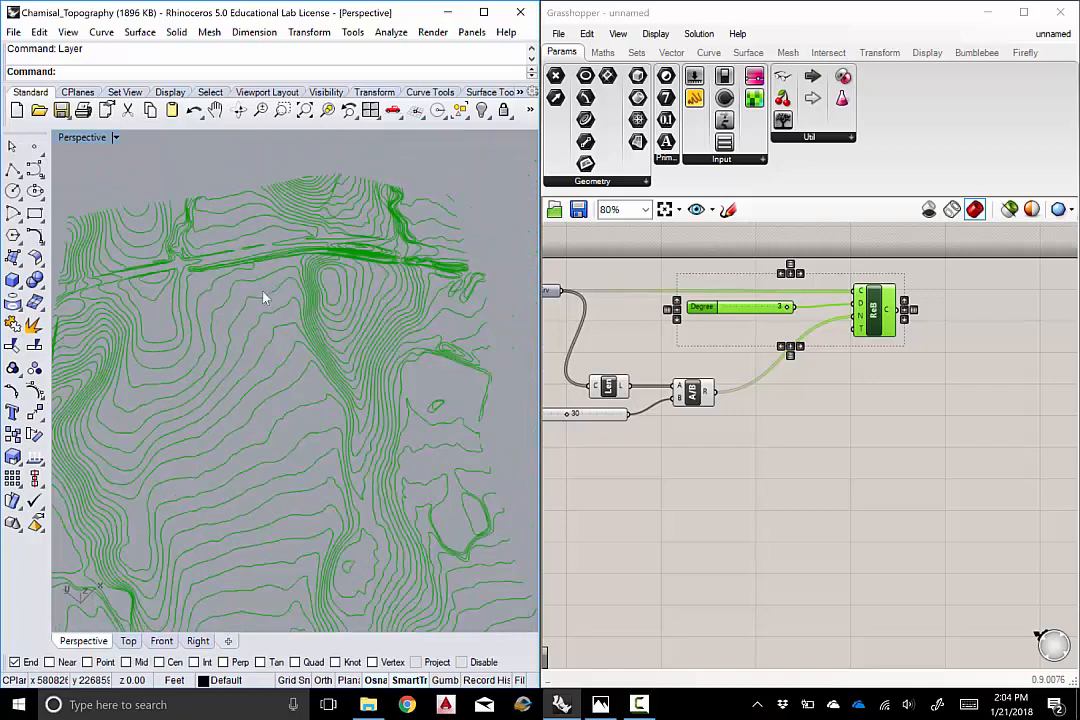
pyautogui.scroll(5, 221, 320)
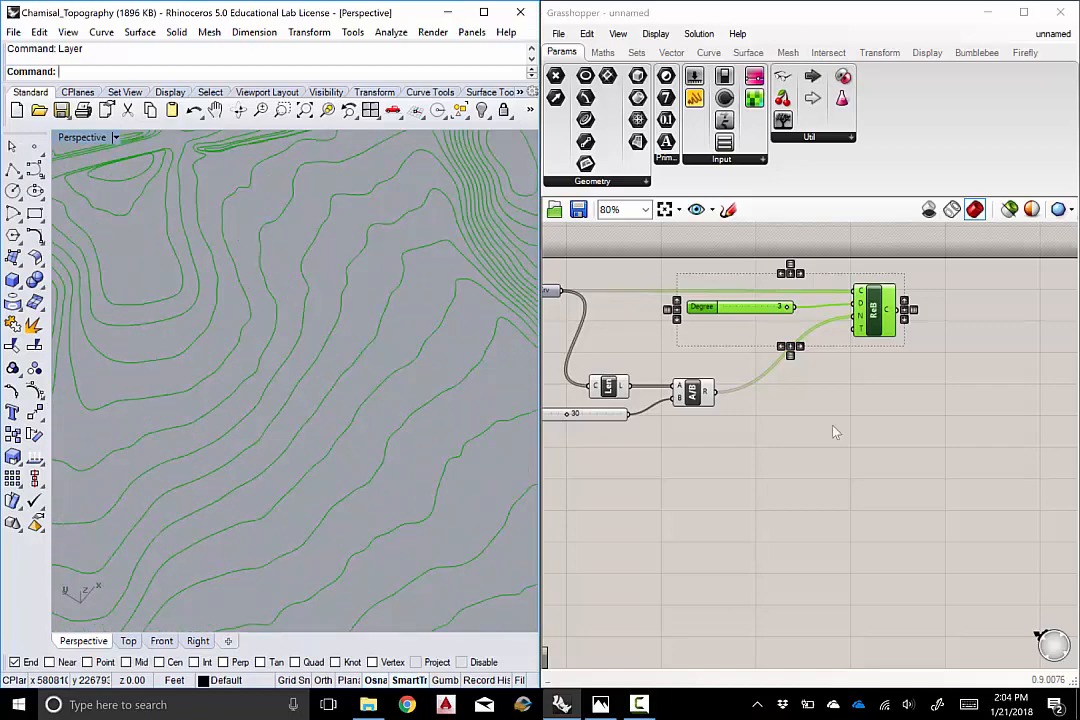
# Add a Divide Curve component beside Rebuild Curve and feed the rebuilt curves into its curve input
pyautogui.doubleClick(988, 372)
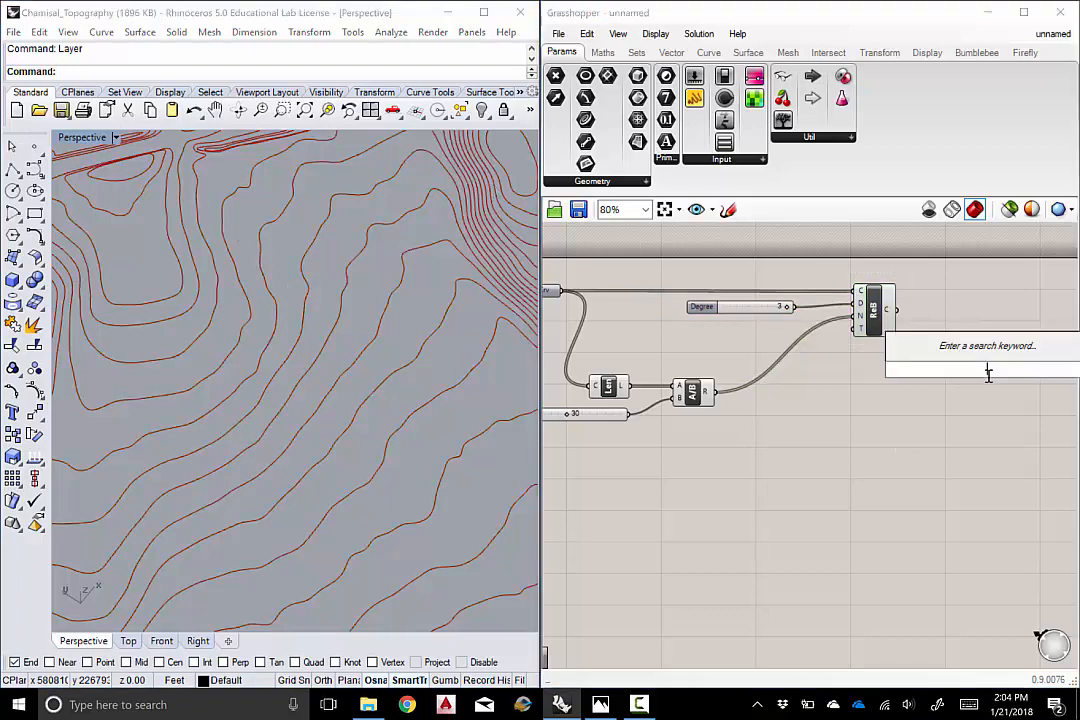
pyautogui.write('divide')
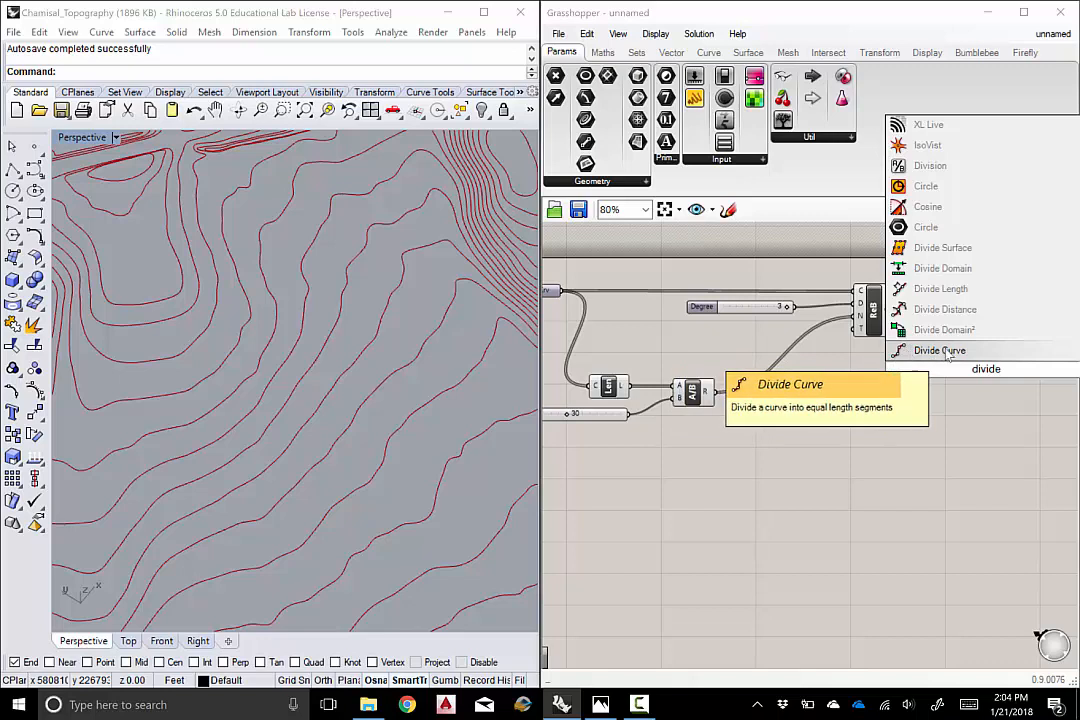
pyautogui.click(948, 352)
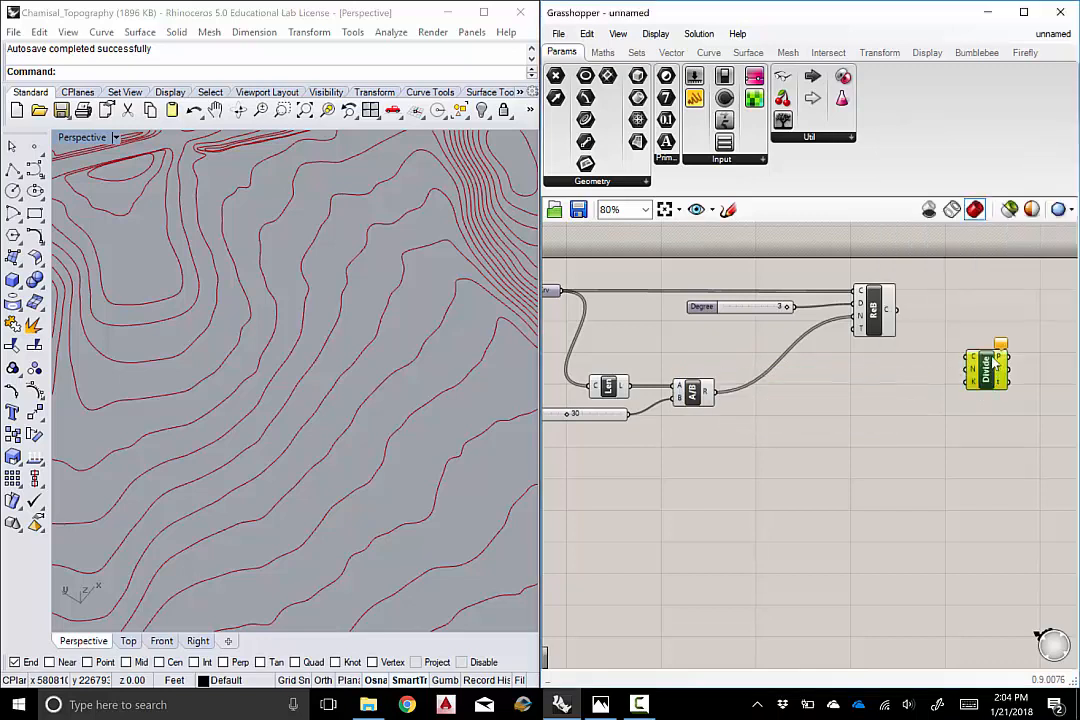
pyautogui.moveTo(995, 365); pyautogui.dragTo(1000, 307)
pyautogui.click(989, 364)
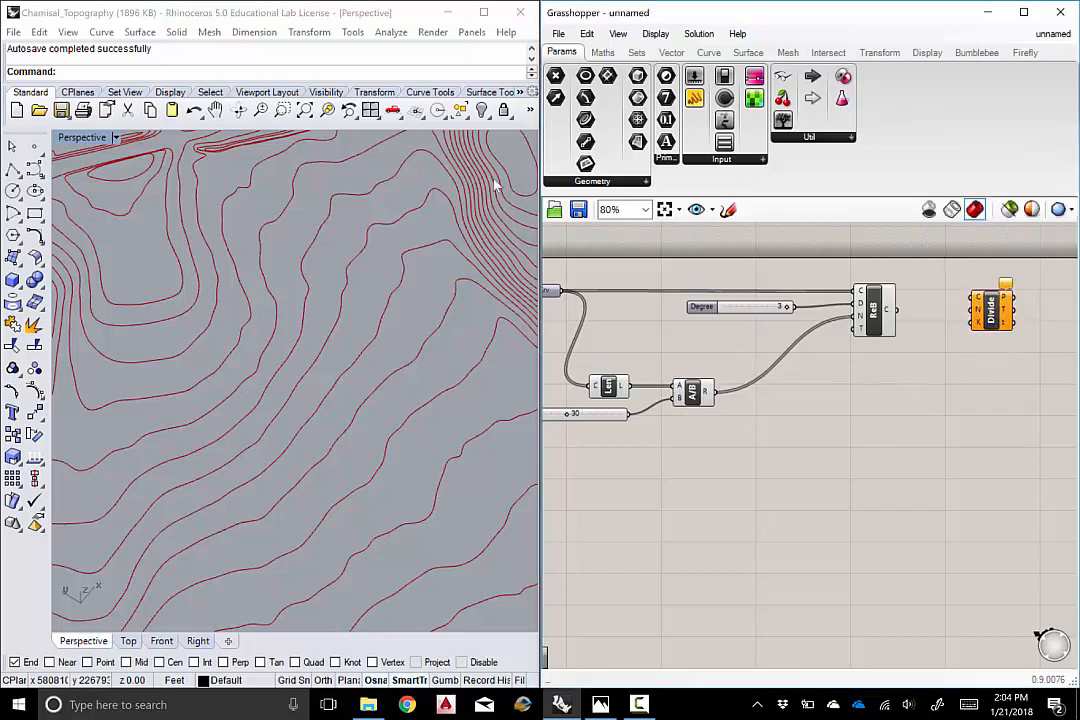
pyautogui.moveTo(990, 312); pyautogui.dragTo(990, 318)
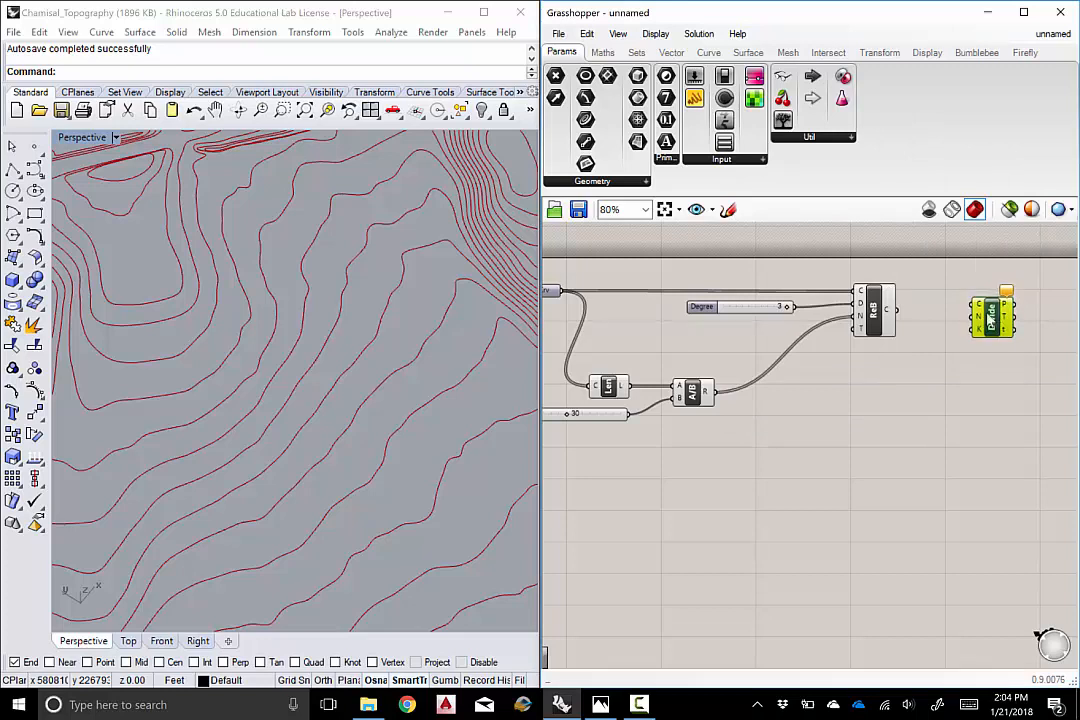
pyautogui.moveTo(895, 312); pyautogui.dragTo(993, 350)
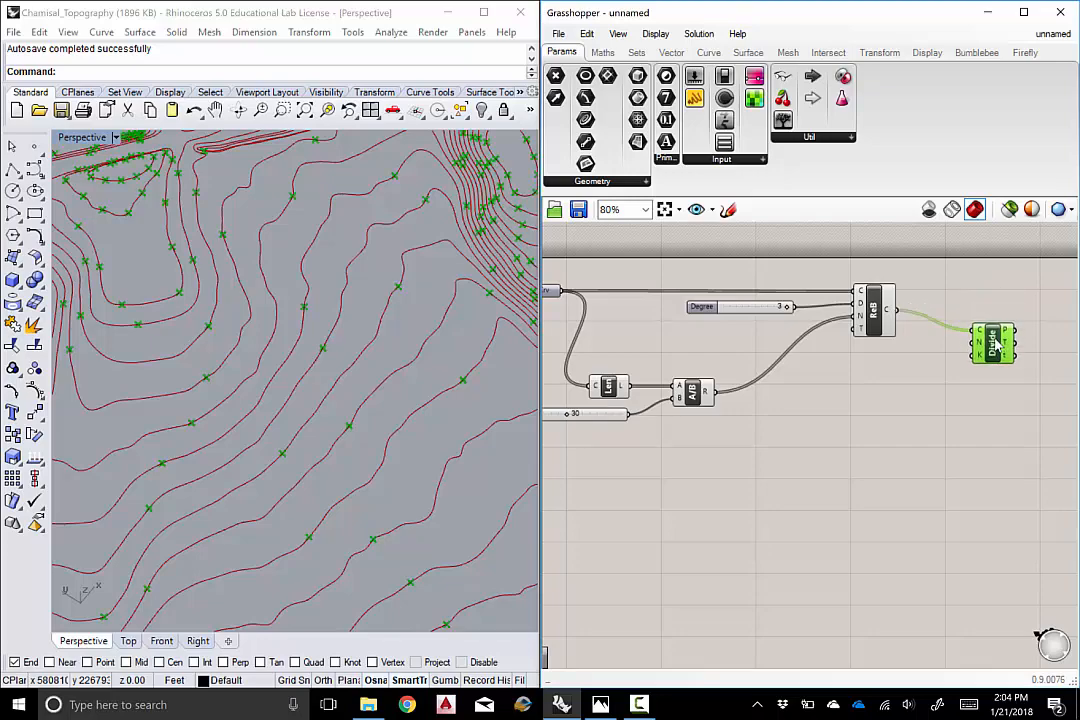
# Examine the spacing of the division points in Rhino, comparing short closed contours and dense hilltop lines with the long slope contours
pyautogui.click(345, 320)
pyautogui.scroll(-5, 320, 322)
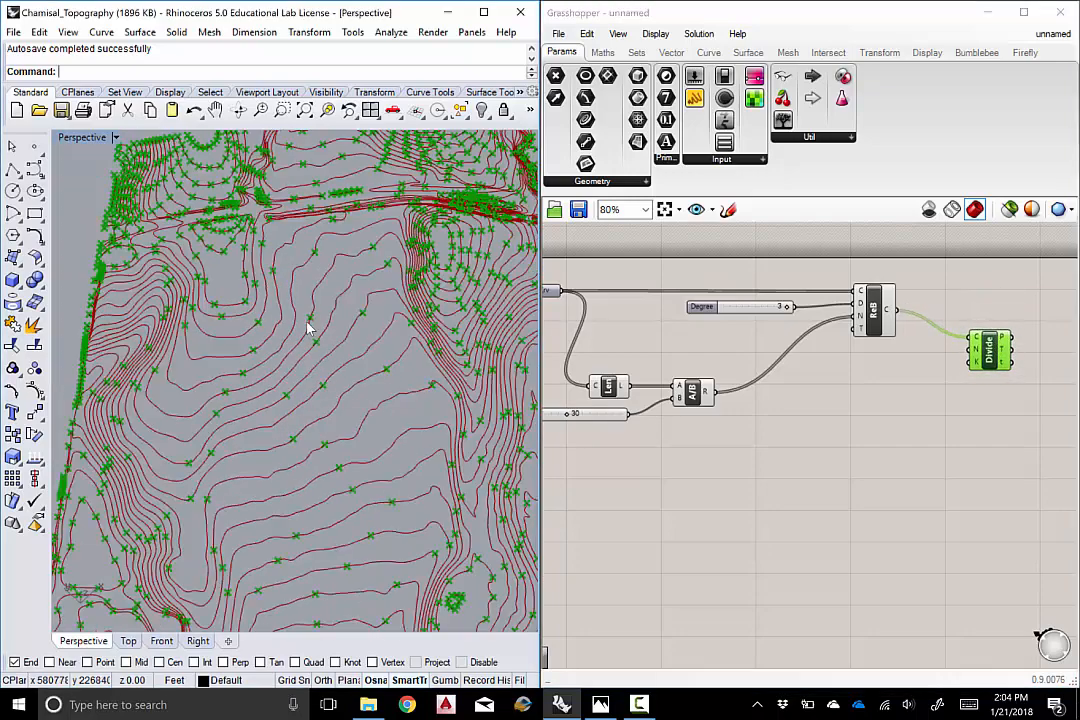
pyautogui.scroll(5, 255, 200)
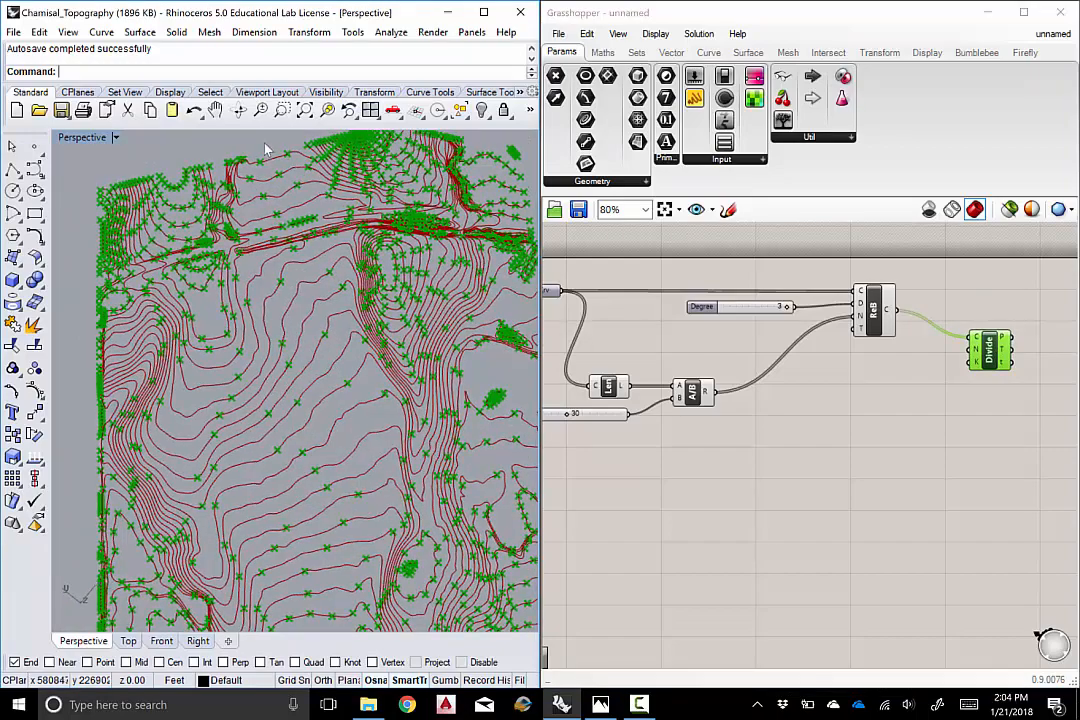
pyautogui.scroll(-3, 250, 231)
pyautogui.moveTo(252, 230); pyautogui.dragTo(212, 222, button='right')
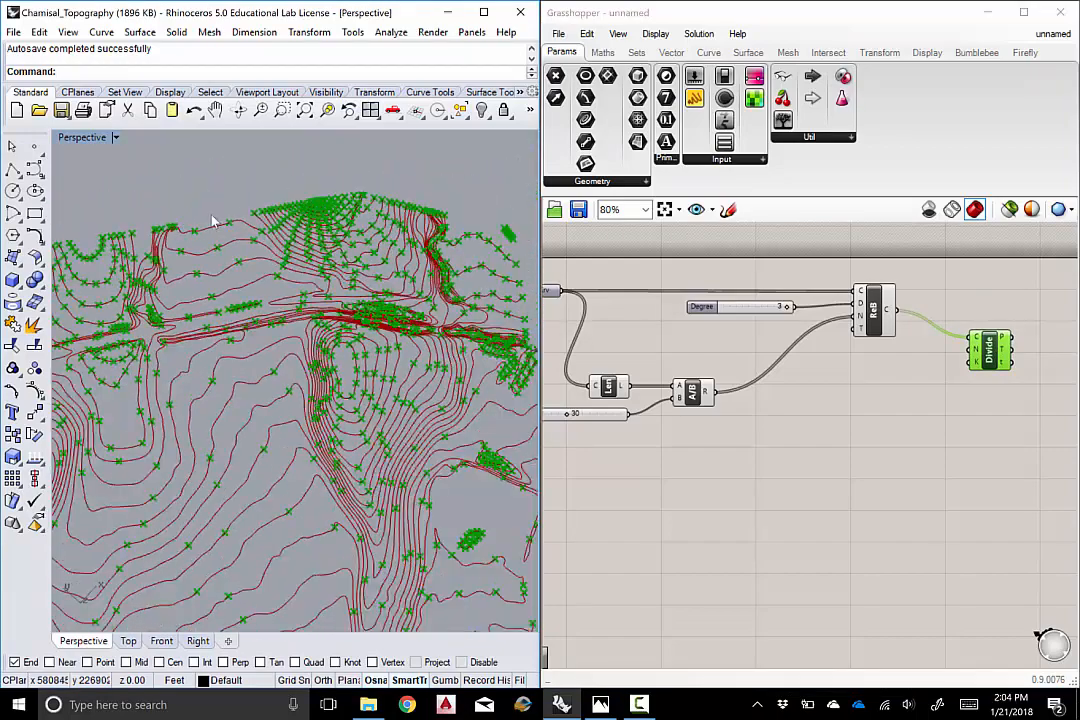
pyautogui.scroll(5, 230, 226)
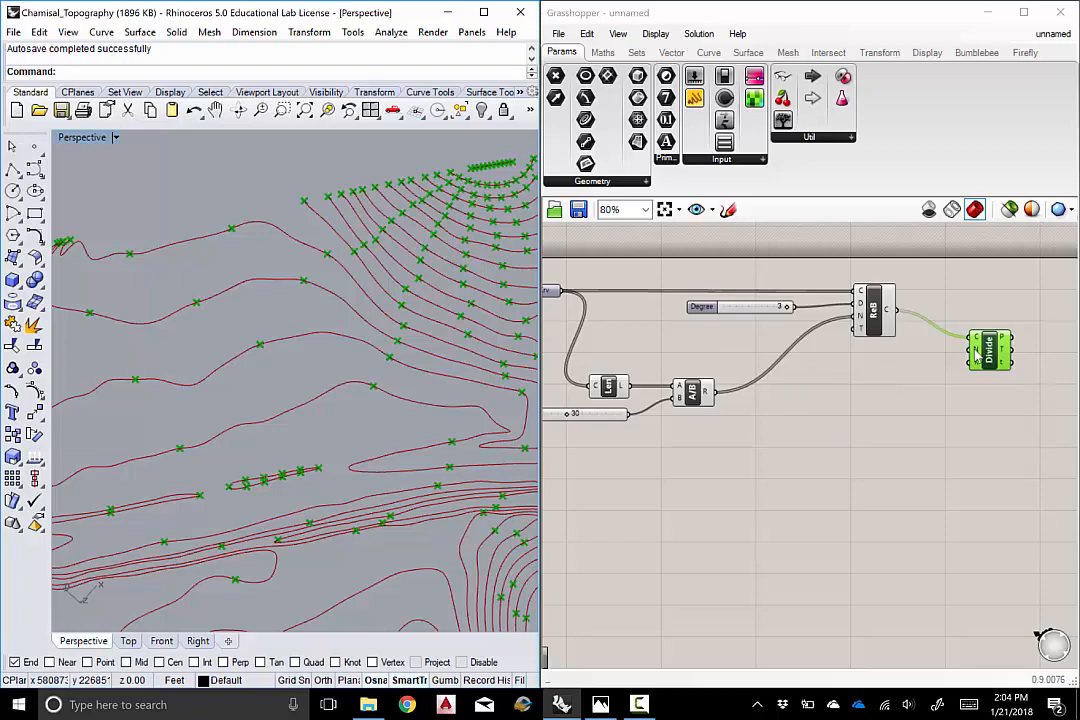
pyautogui.scroll(-10, 350, 320)
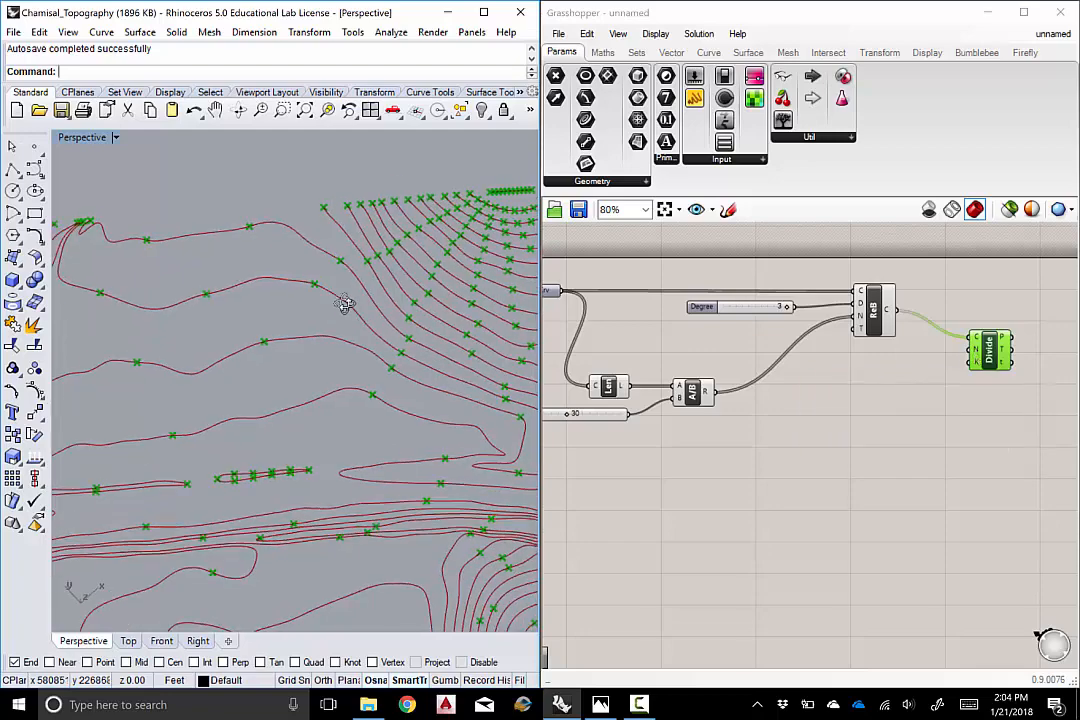
pyautogui.scroll(8, 345, 349)
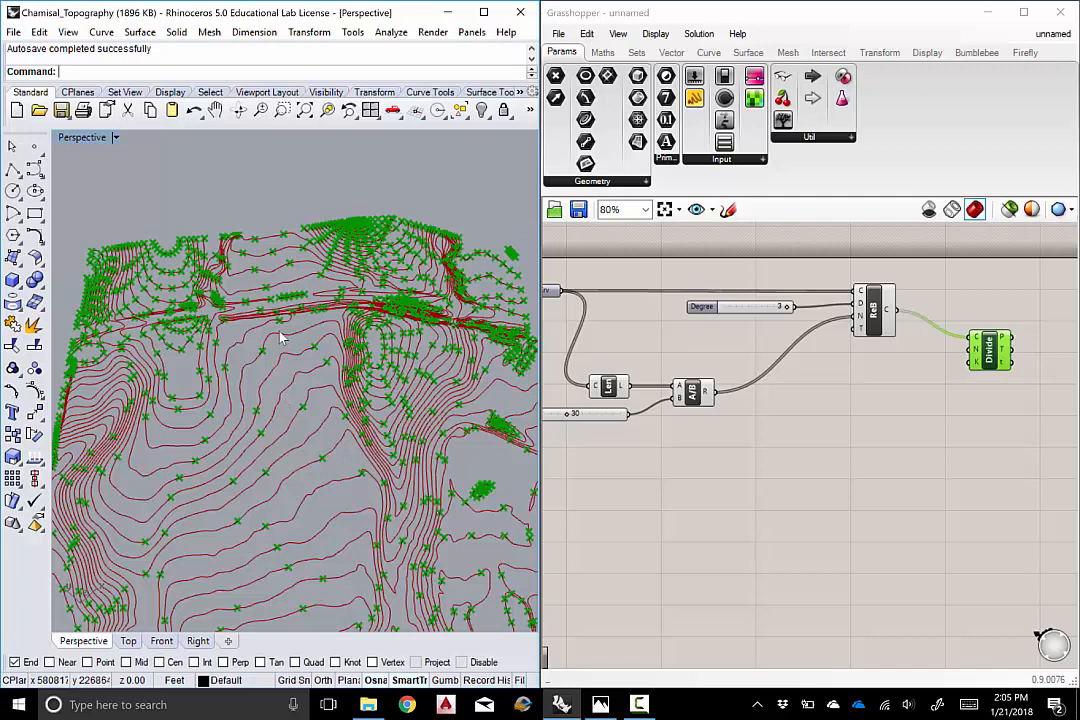
pyautogui.scroll(5, 240, 284)
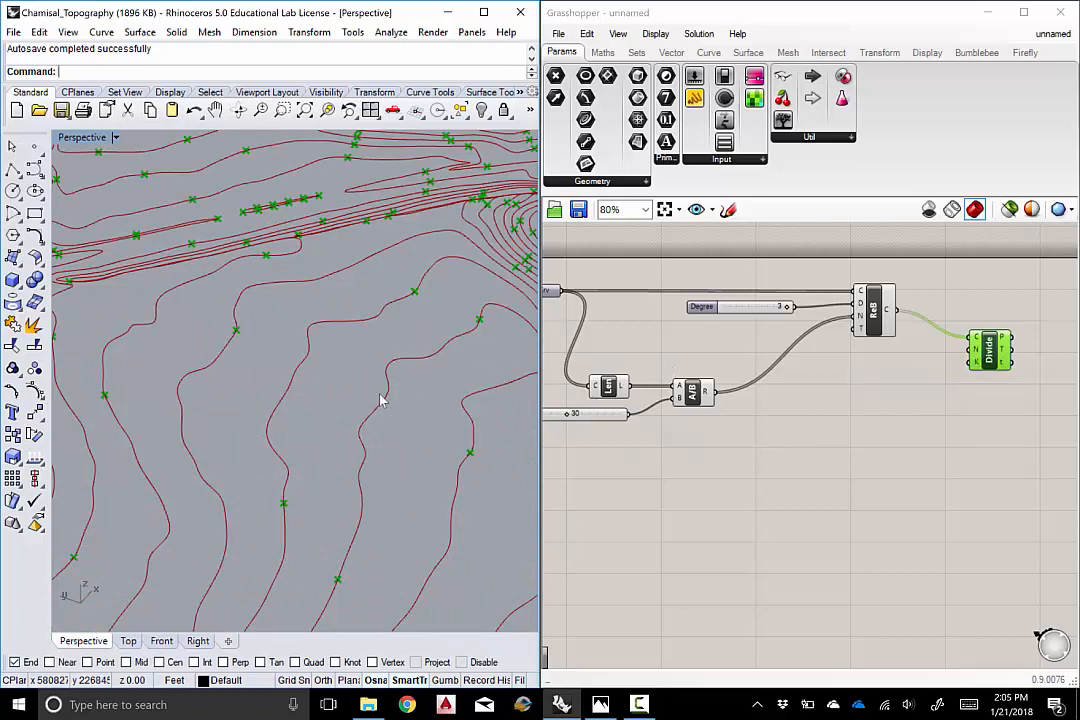
pyautogui.scroll(-5, 348, 333)
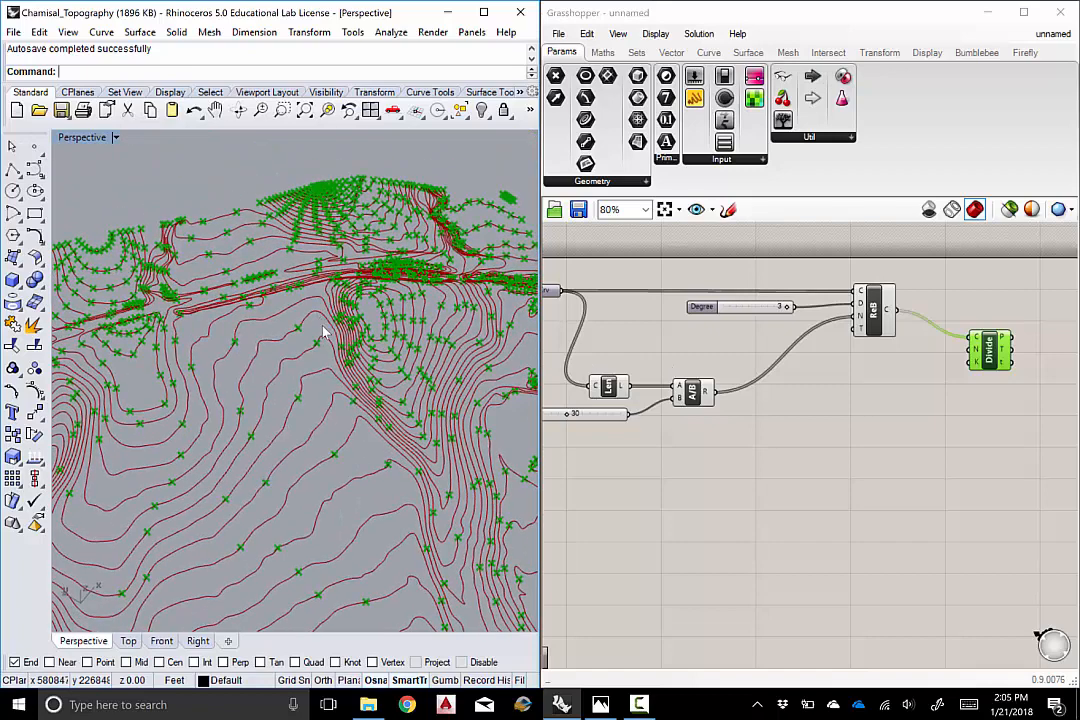
pyautogui.scroll(2, 298, 213)
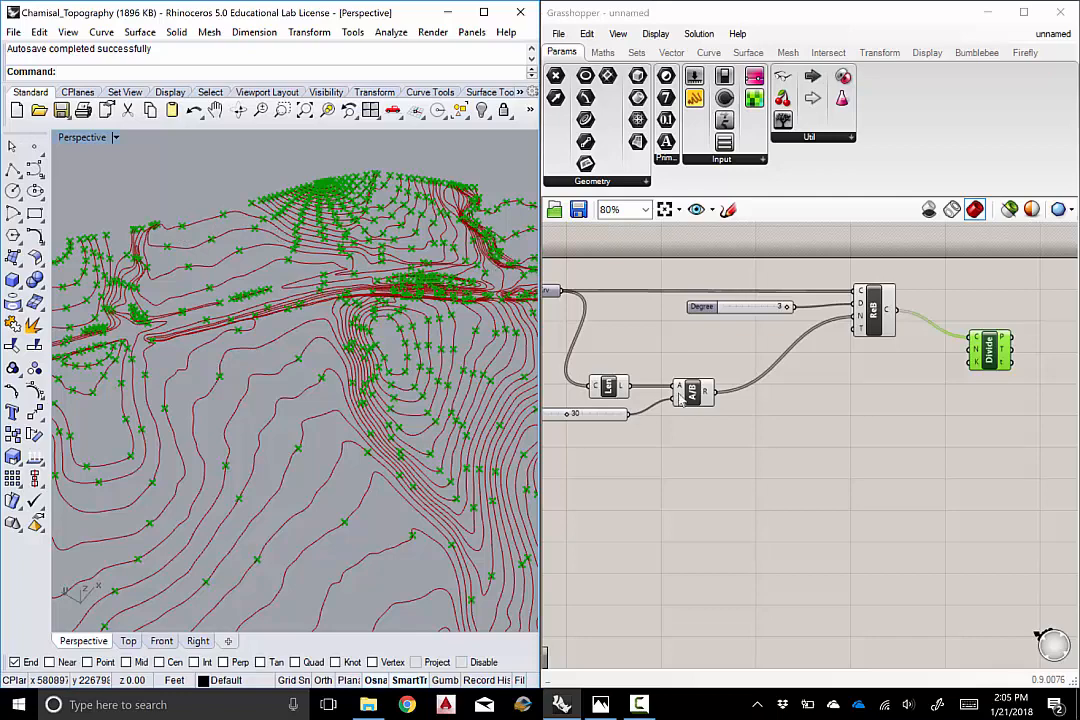
# Feed the curve length division result into the Divide Curve count input and move Divide Curve level with the Division component
pyautogui.moveTo(575, 338); pyautogui.dragTo(615, 341, button='right')
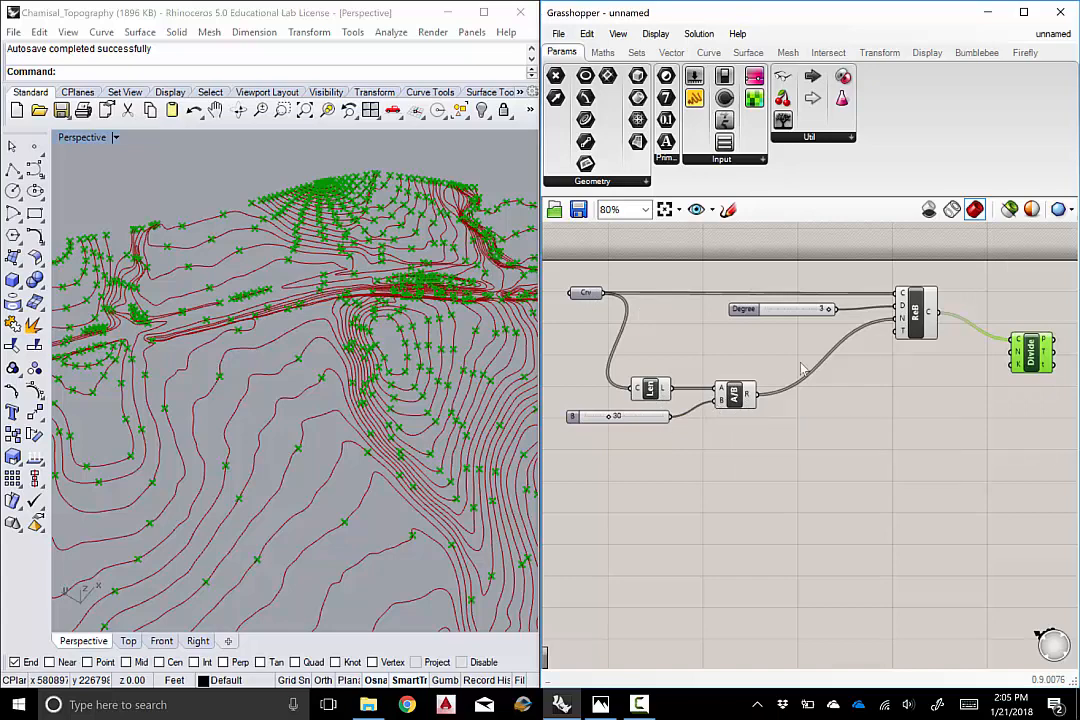
pyautogui.moveTo(838, 421); pyautogui.dragTo(817, 418, button='right')
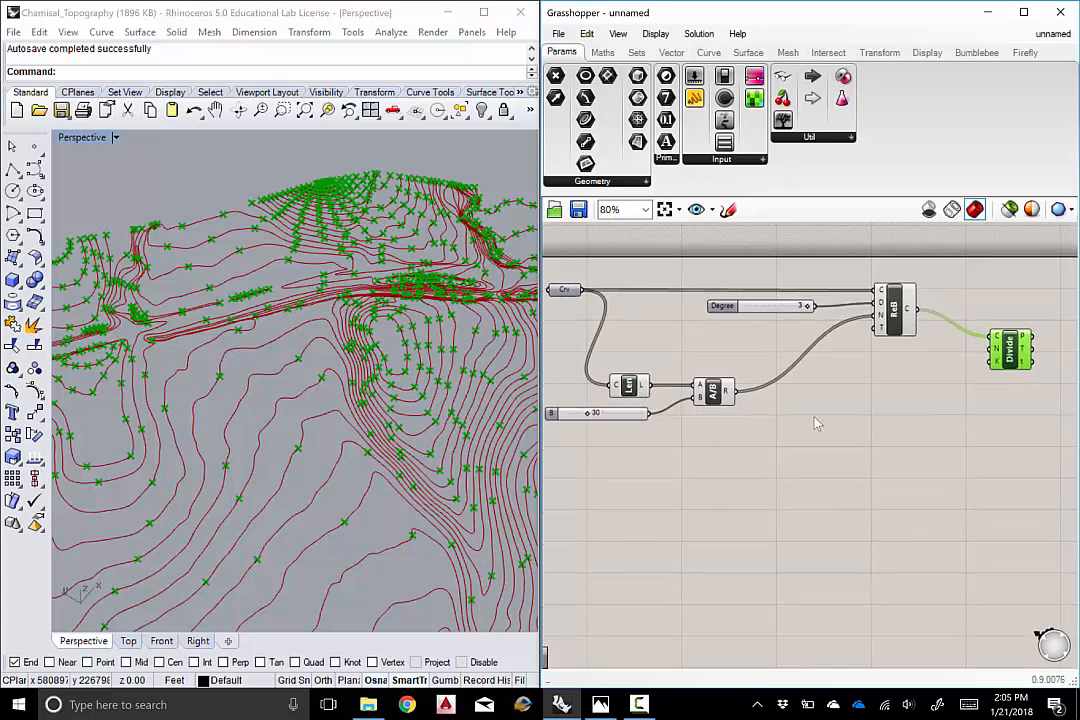
pyautogui.moveTo(740, 396); pyautogui.dragTo(993, 357)
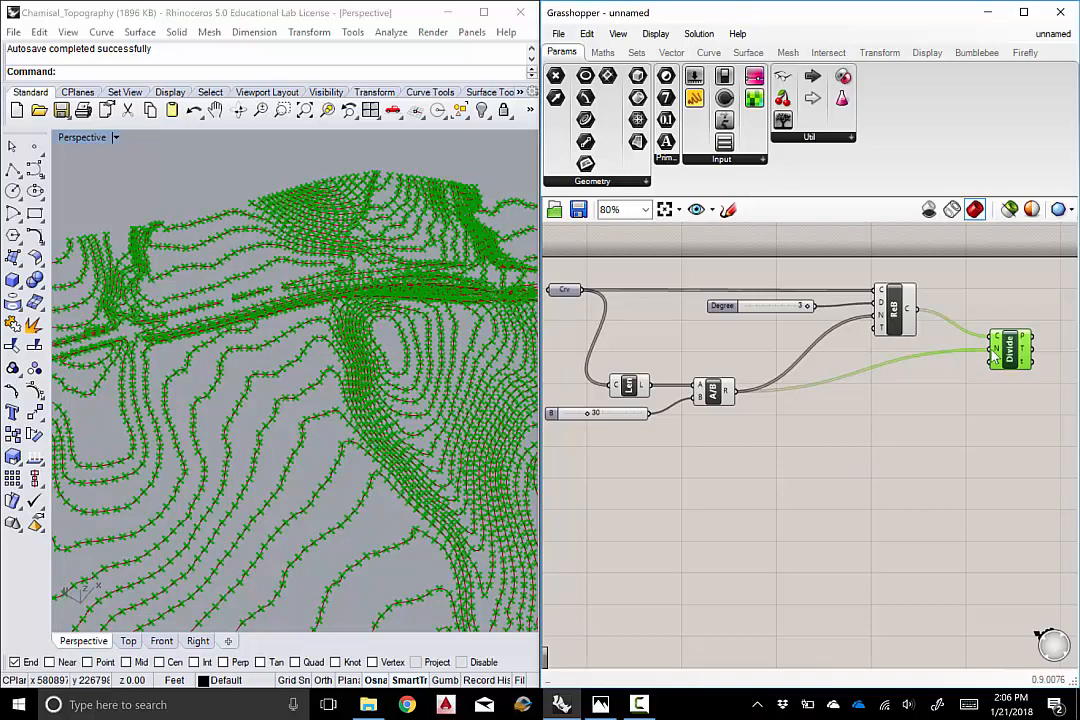
pyautogui.moveTo(1012, 352); pyautogui.dragTo(1010, 395)
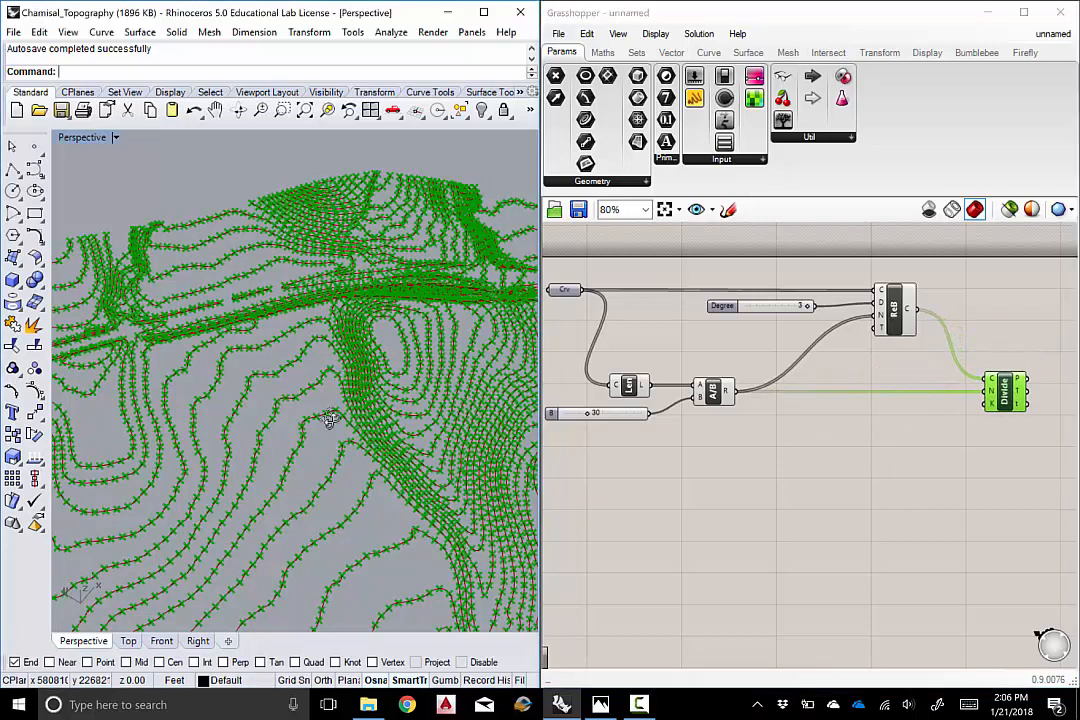
# Examine the spacing of the length-based division points in Rhino along the closed hilltop contours, dense bands and long slope contours
pyautogui.scroll(5, 290, 370)
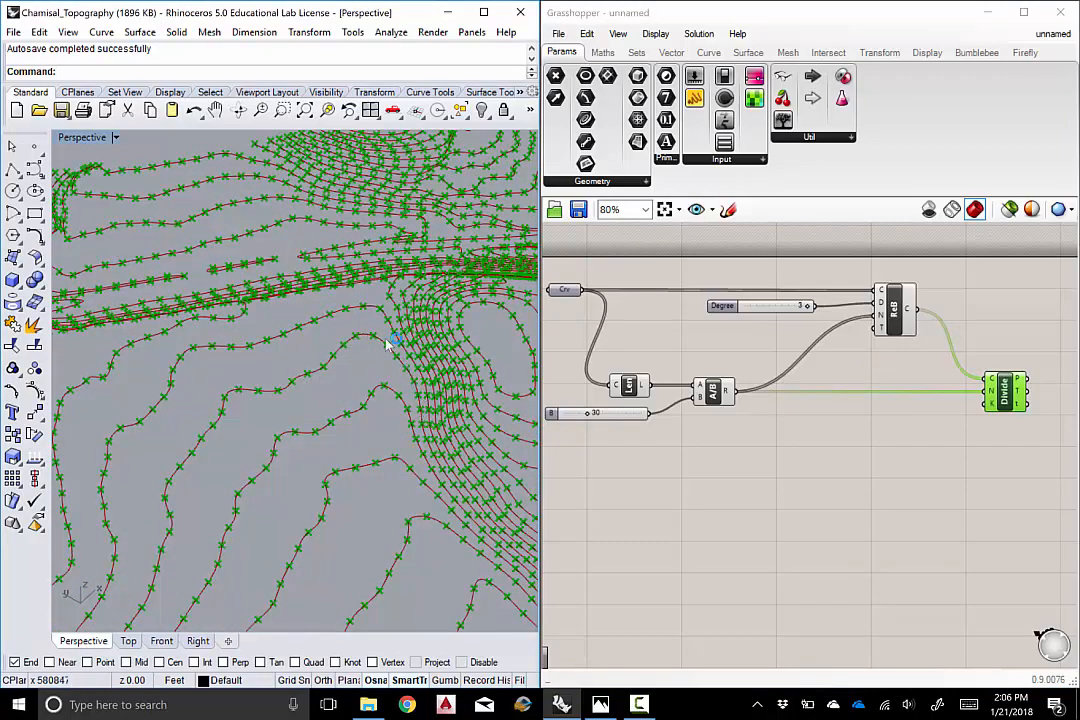
pyautogui.scroll(-4, 342, 336)
pyautogui.scroll(5, 344, 330)
pyautogui.scroll(-2, 357, 342)
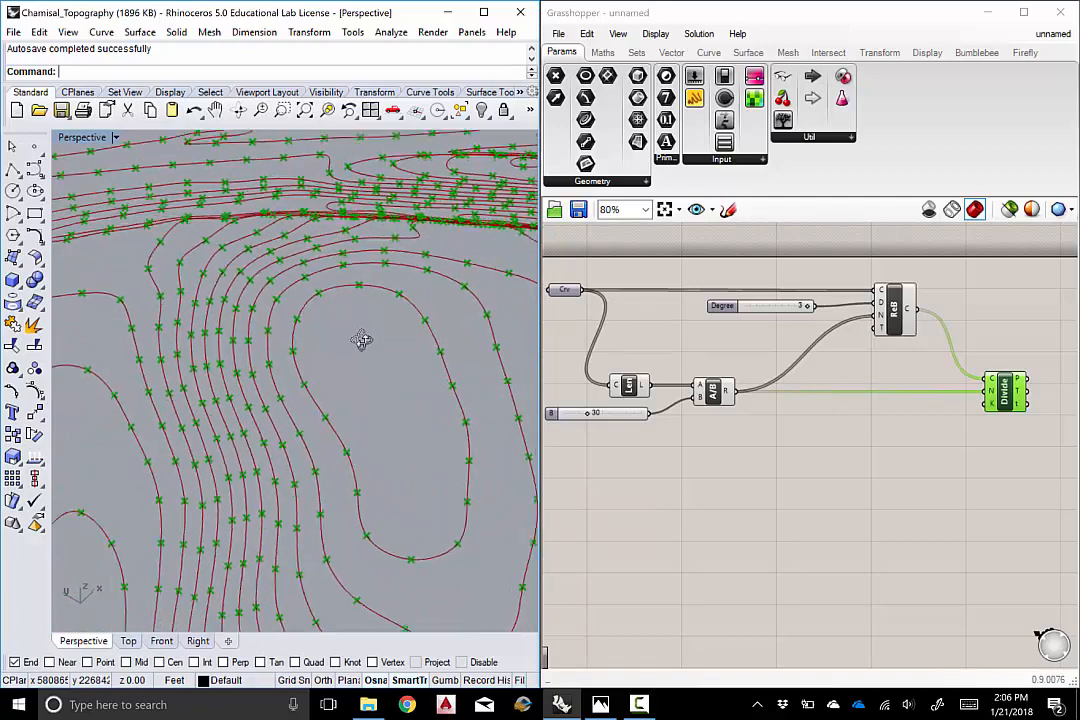
pyautogui.scroll(-1, 351, 321)
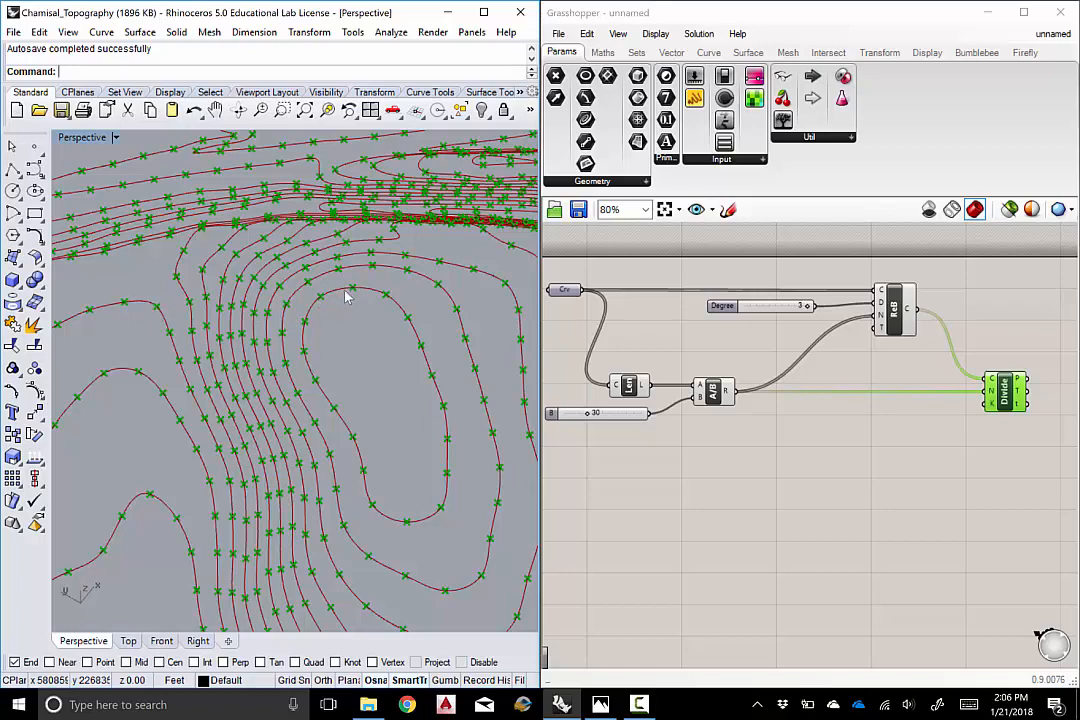
pyautogui.scroll(-4, 345, 306)
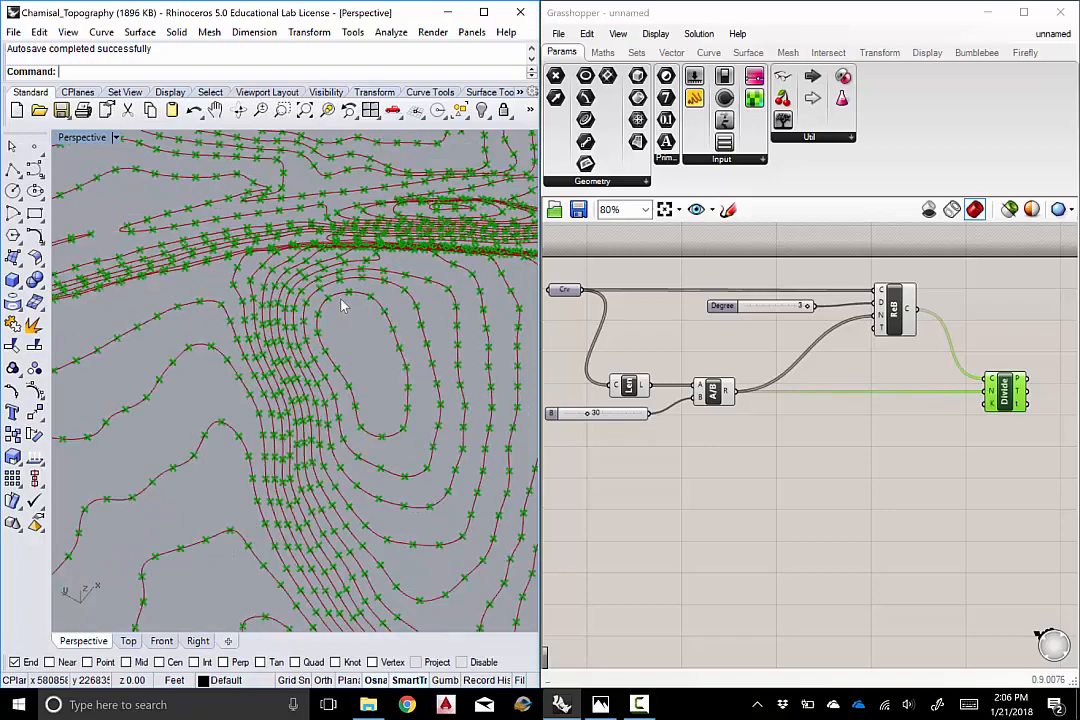
pyautogui.moveTo(380, 360); pyautogui.dragTo(329, 308, button='right')
pyautogui.scroll(-4, 339, 314)
pyautogui.scroll(-6, 321, 281)
pyautogui.scroll(8, 269, 257)
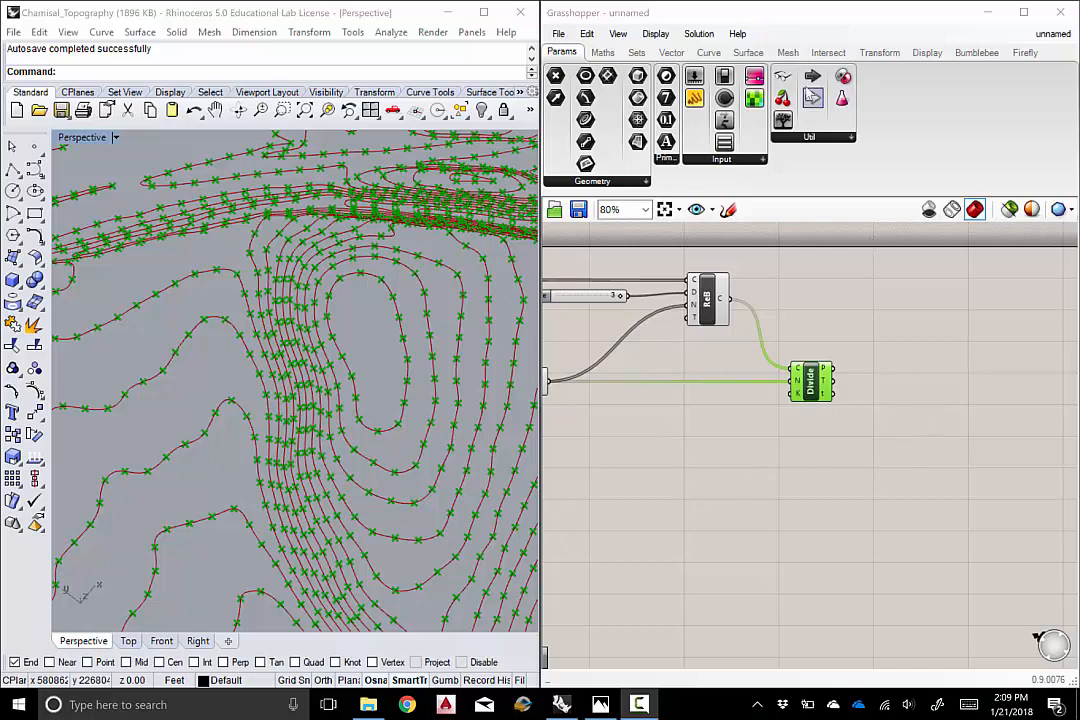
# Add a Delaunay Mesh component from the Triangulation group beside the Divide Curve component
pyautogui.click(787, 55)
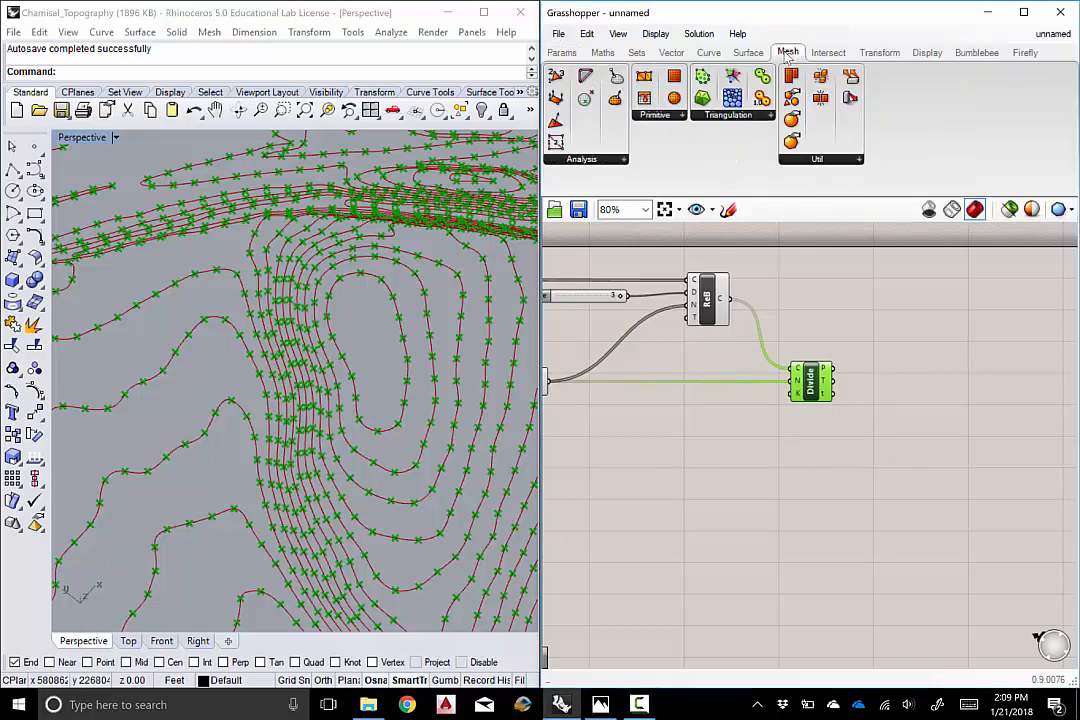
pyautogui.click(727, 117)
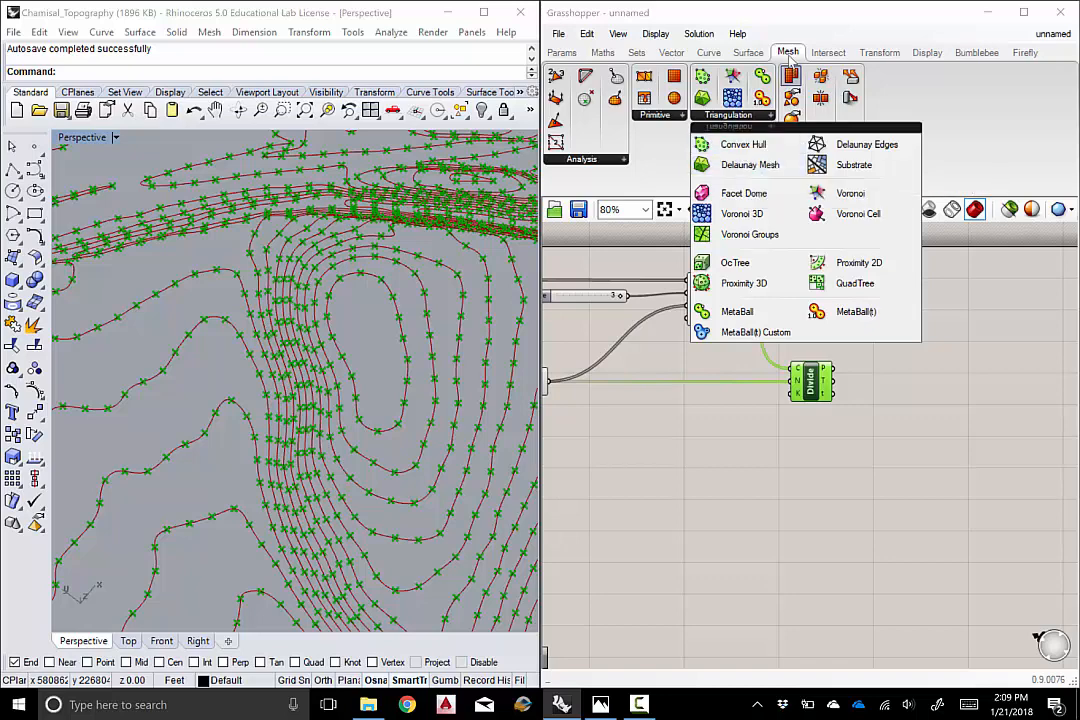
pyautogui.click(750, 164)
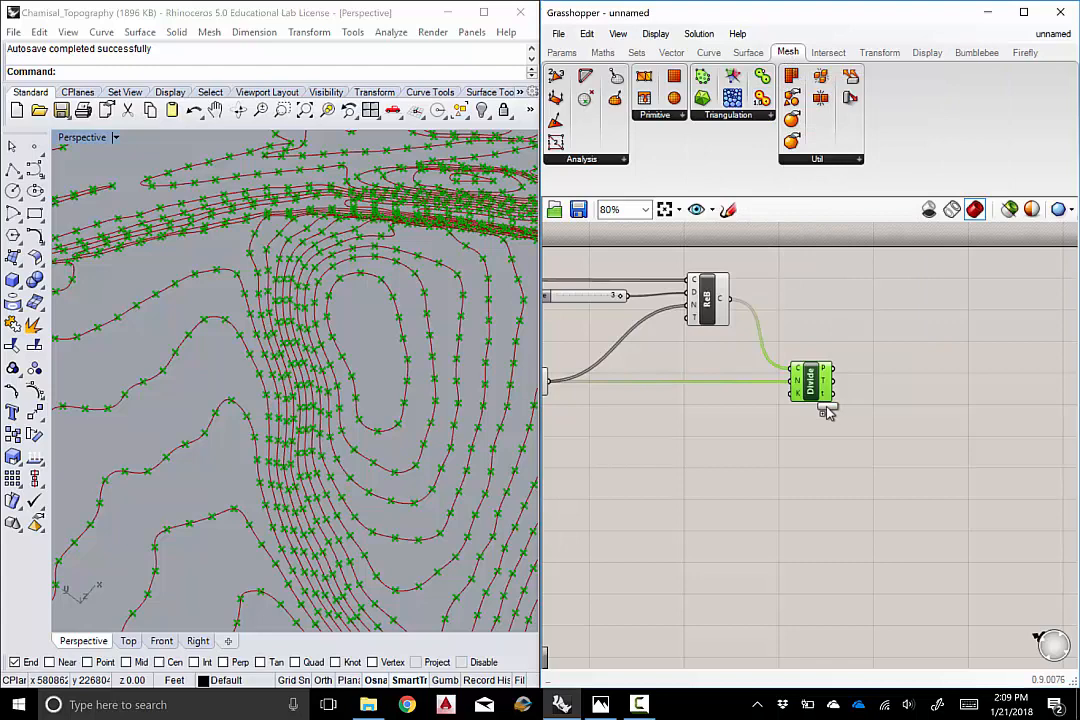
pyautogui.click(928, 382)
pyautogui.moveTo(928, 388); pyautogui.dragTo(918, 390)
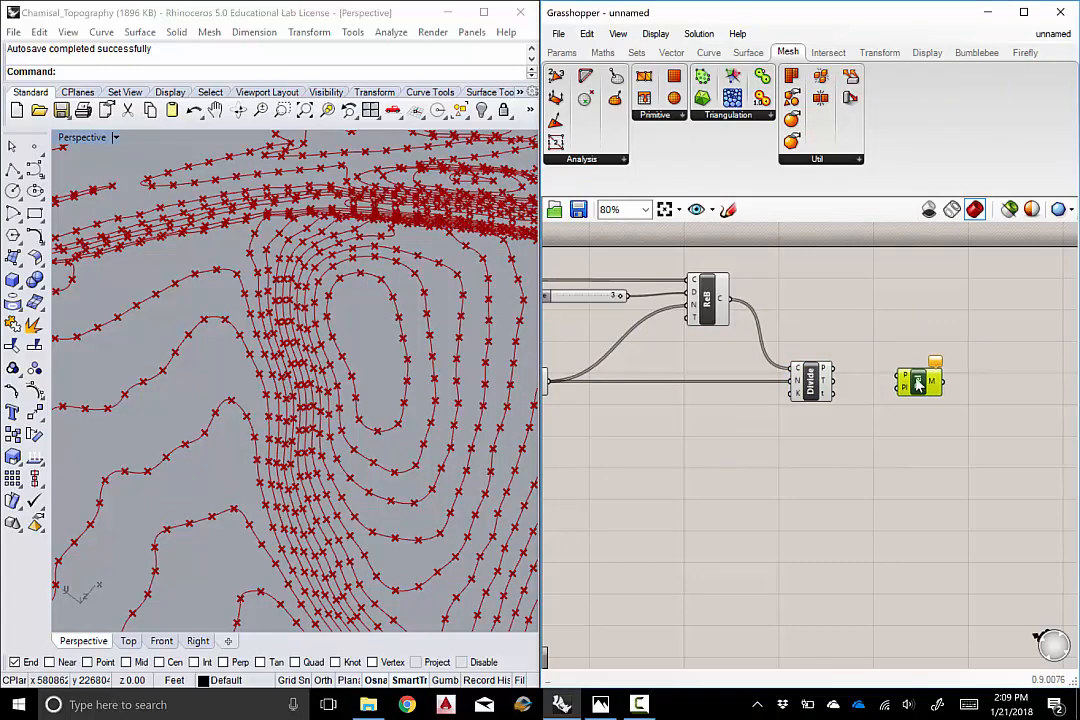
pyautogui.moveTo(918, 386); pyautogui.dragTo(910, 384)
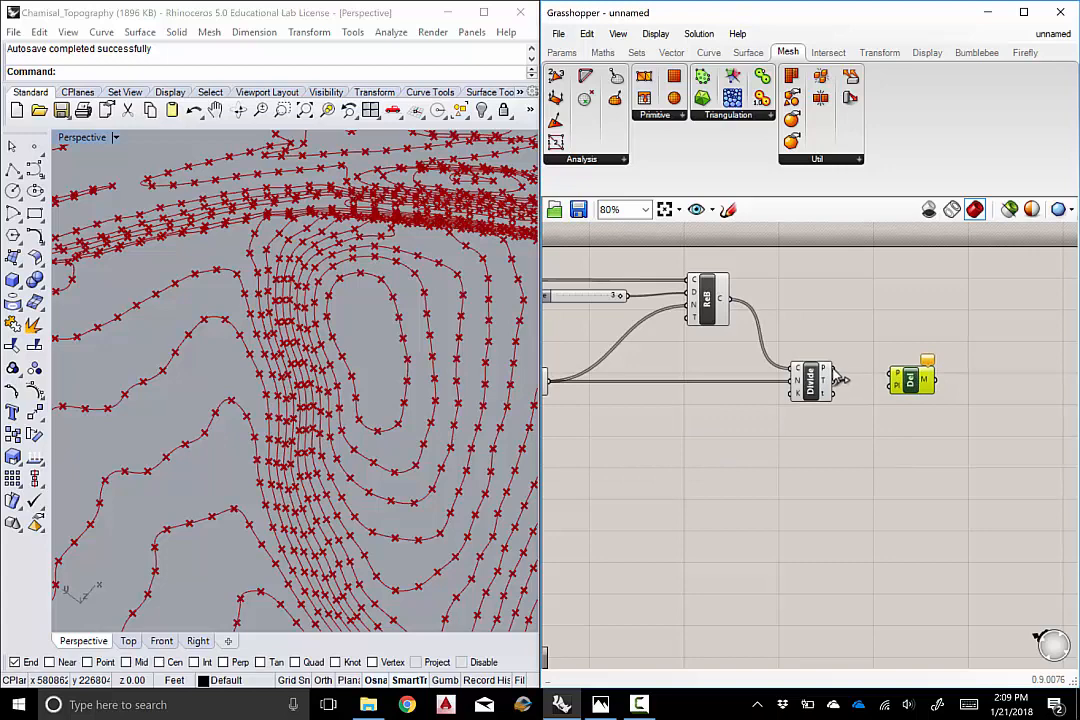
# Feed the Divide Curve points into the Delaunay Mesh points input and position the mesh component beside Divide Curve
pyautogui.moveTo(836, 370); pyautogui.dragTo(936, 387)
pyautogui.click(957, 425)
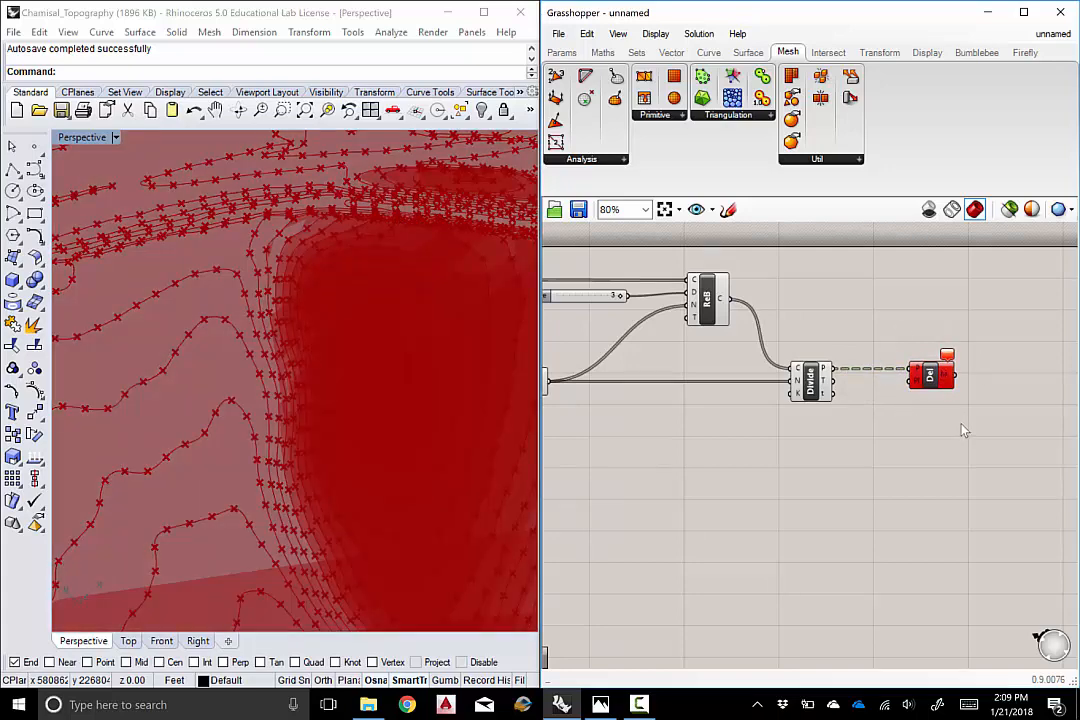
pyautogui.moveTo(932, 382)
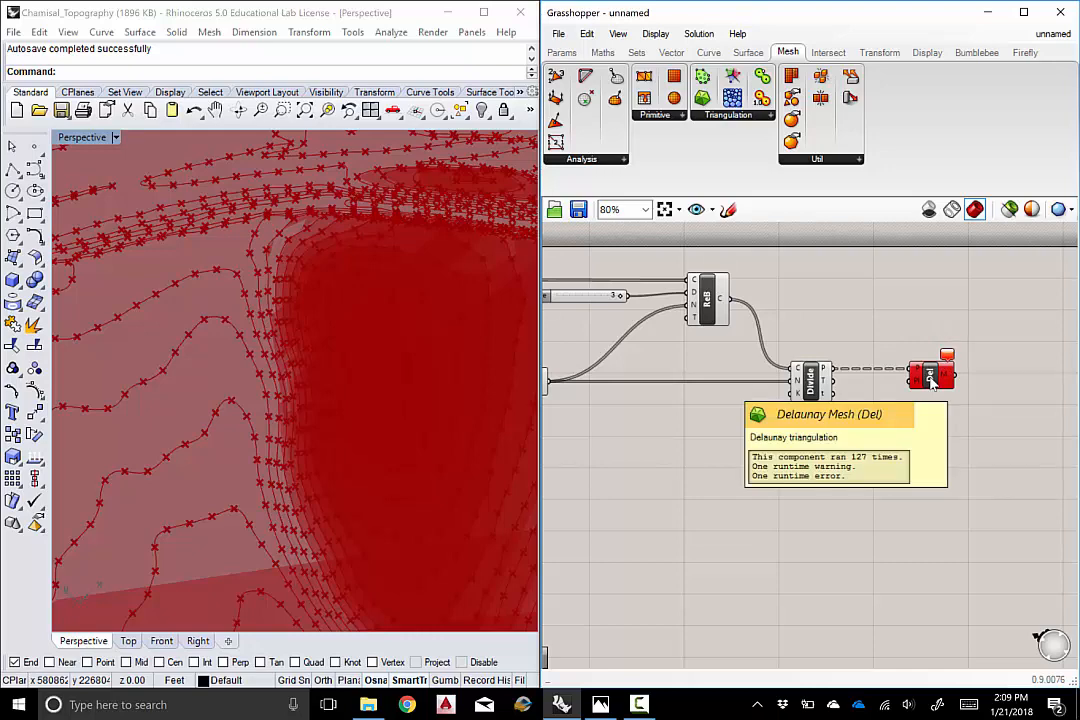
pyautogui.moveTo(932, 382); pyautogui.dragTo(924, 379)
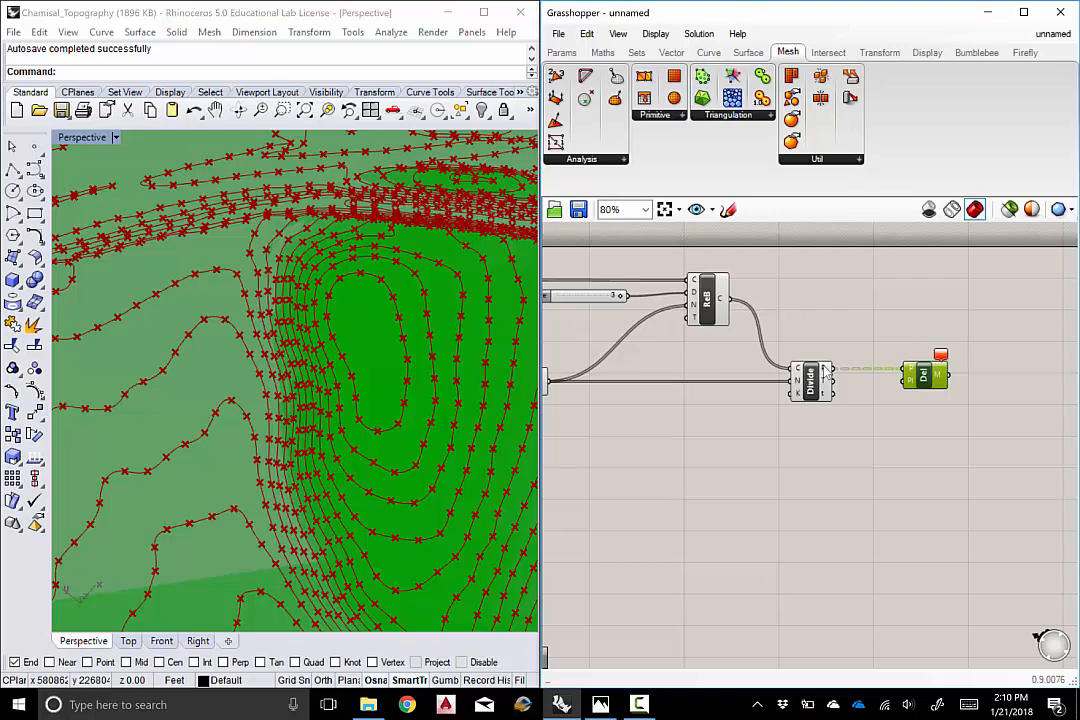
pyautogui.moveTo(928, 377); pyautogui.dragTo(922, 373)
# Flatten the points input of Delaunay Mesh so all contour points form one mesh, and select the component to highlight it
pyautogui.moveTo(905, 374)
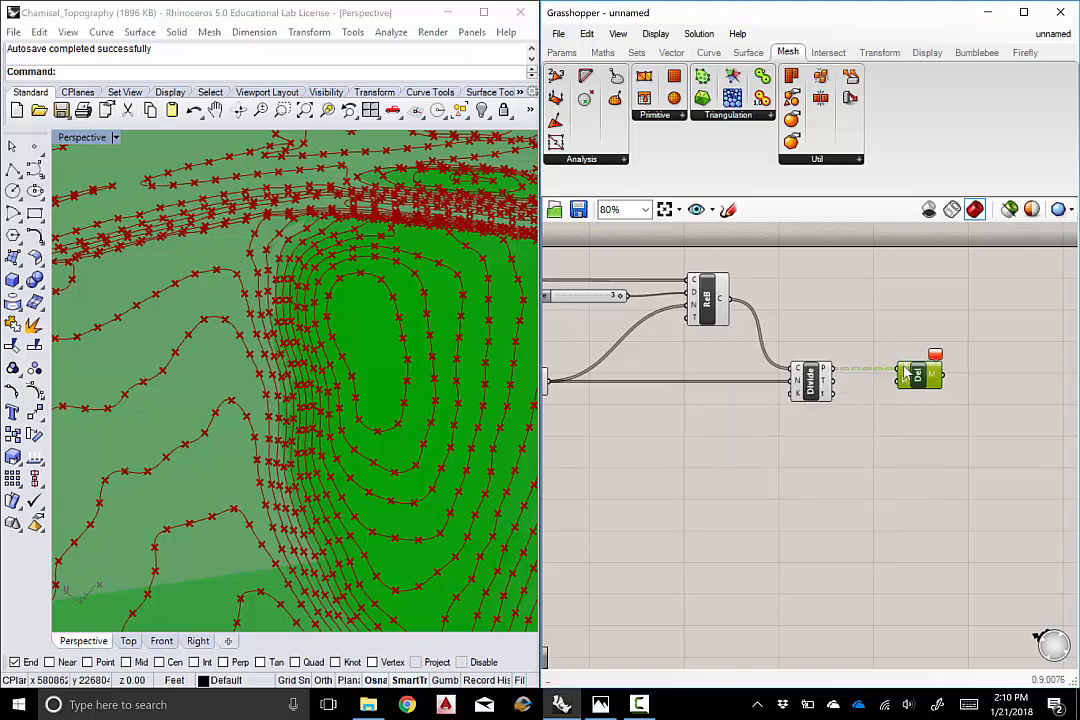
pyautogui.rightClick(904, 372)
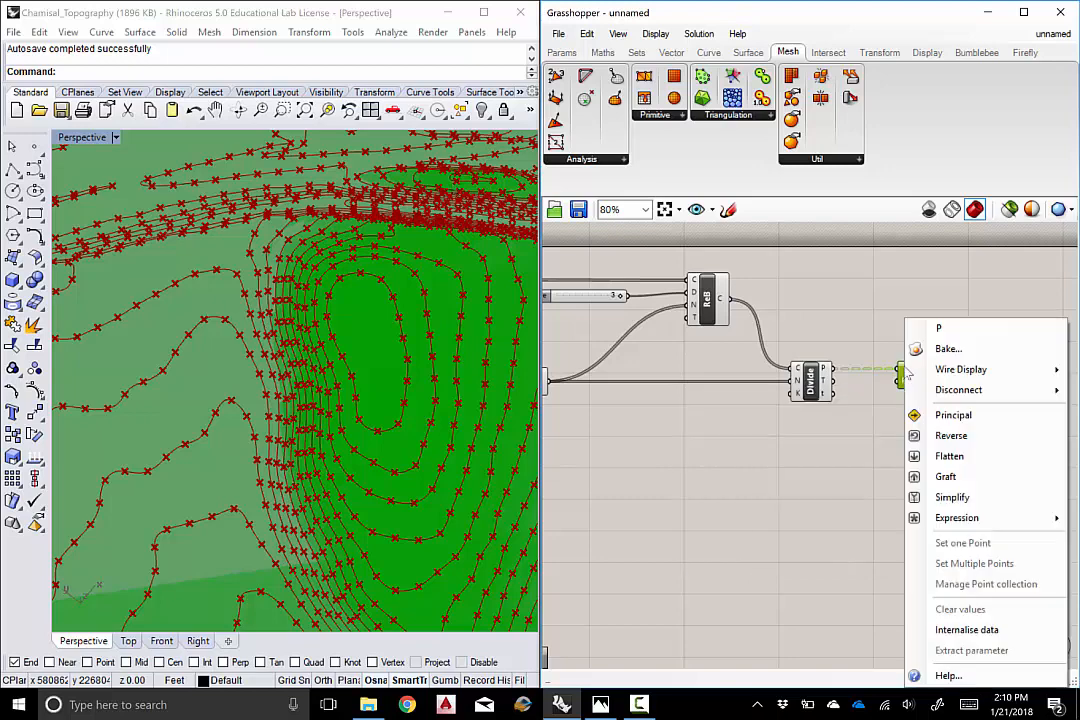
pyautogui.click(952, 458)
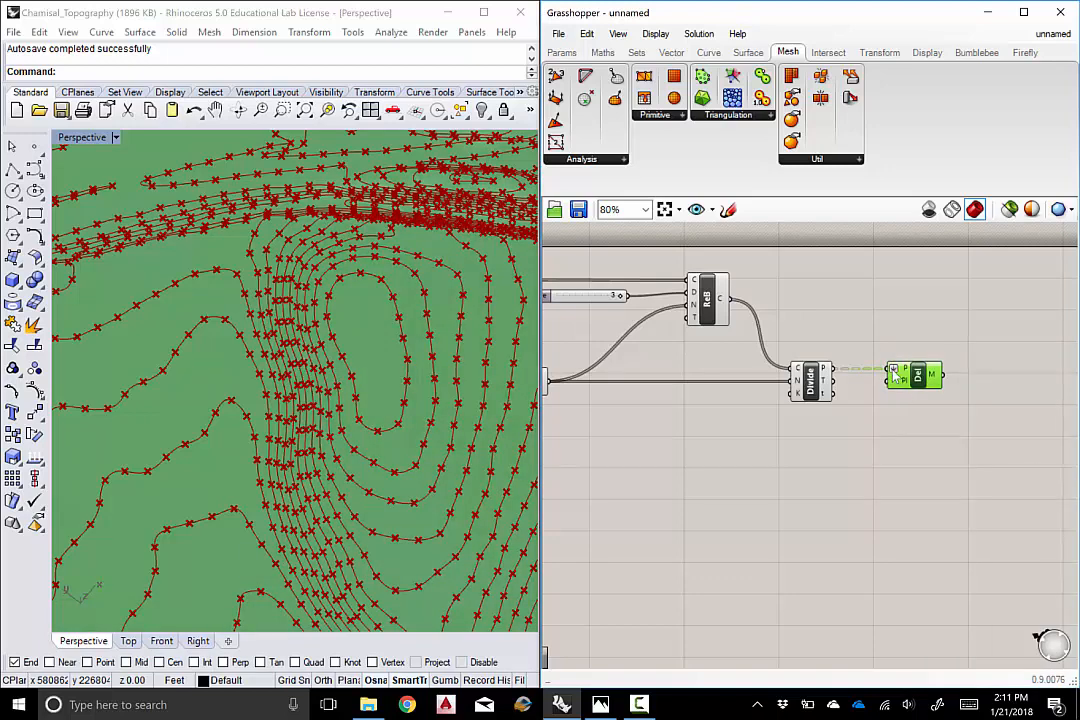
pyautogui.click(905, 449)
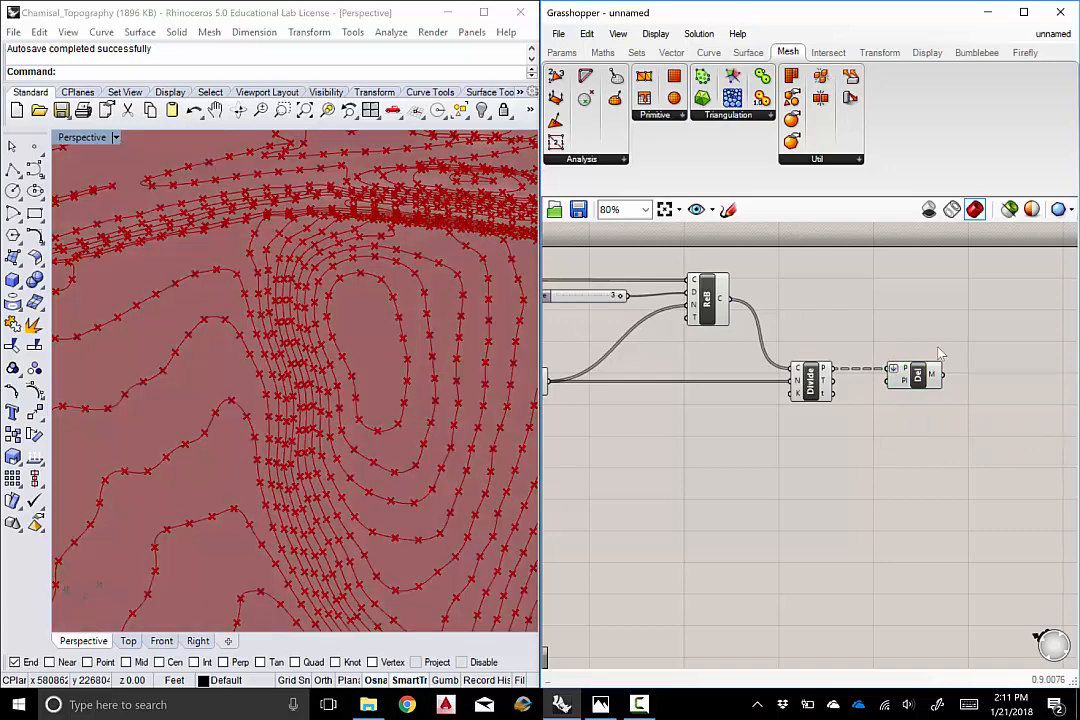
pyautogui.click(910, 377)
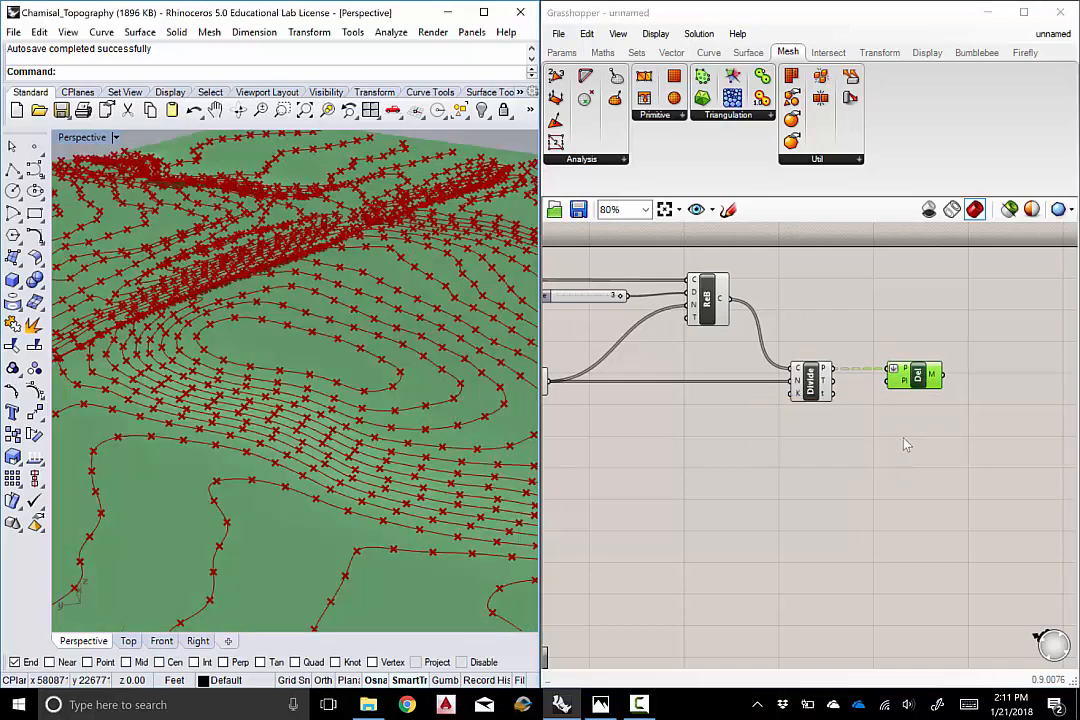
pyautogui.moveTo(915, 381); pyautogui.dragTo(908, 380)
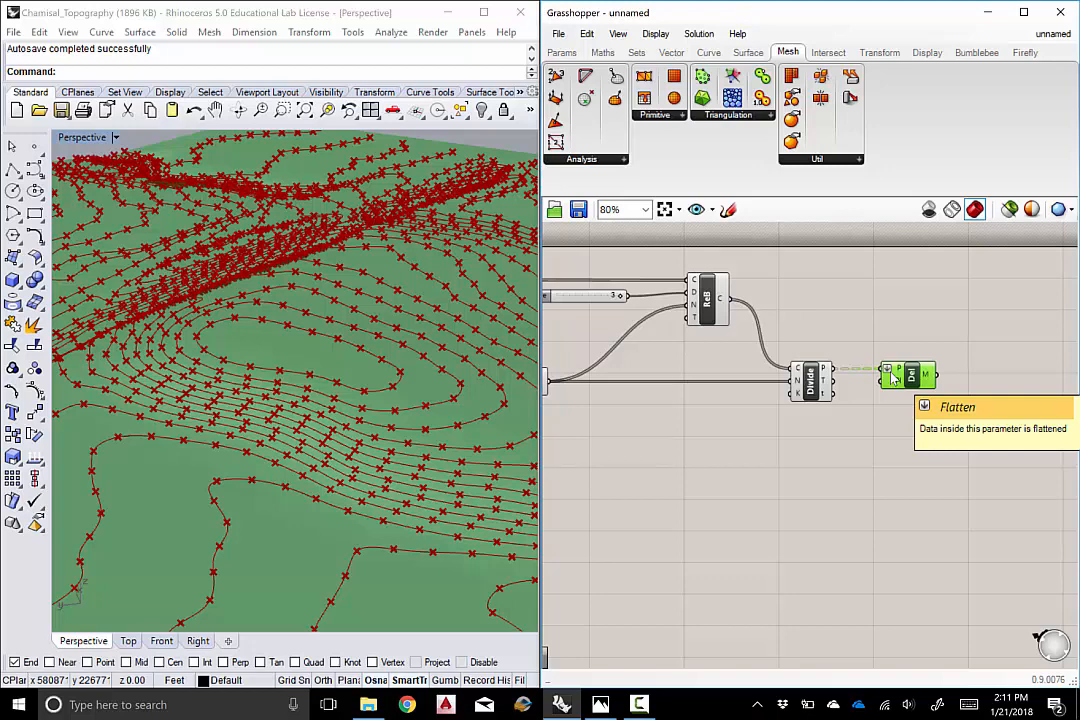
# Deselect the Delaunay Mesh component and examine the terrain mesh in Rhino from several angles, both overall and close to the contours
pyautogui.click(973, 517)
pyautogui.moveTo(345, 316); pyautogui.dragTo(314, 287, button='right')
pyautogui.scroll(-4, 304, 330)
pyautogui.moveTo(304, 330); pyautogui.dragTo(323, 345, button='right')
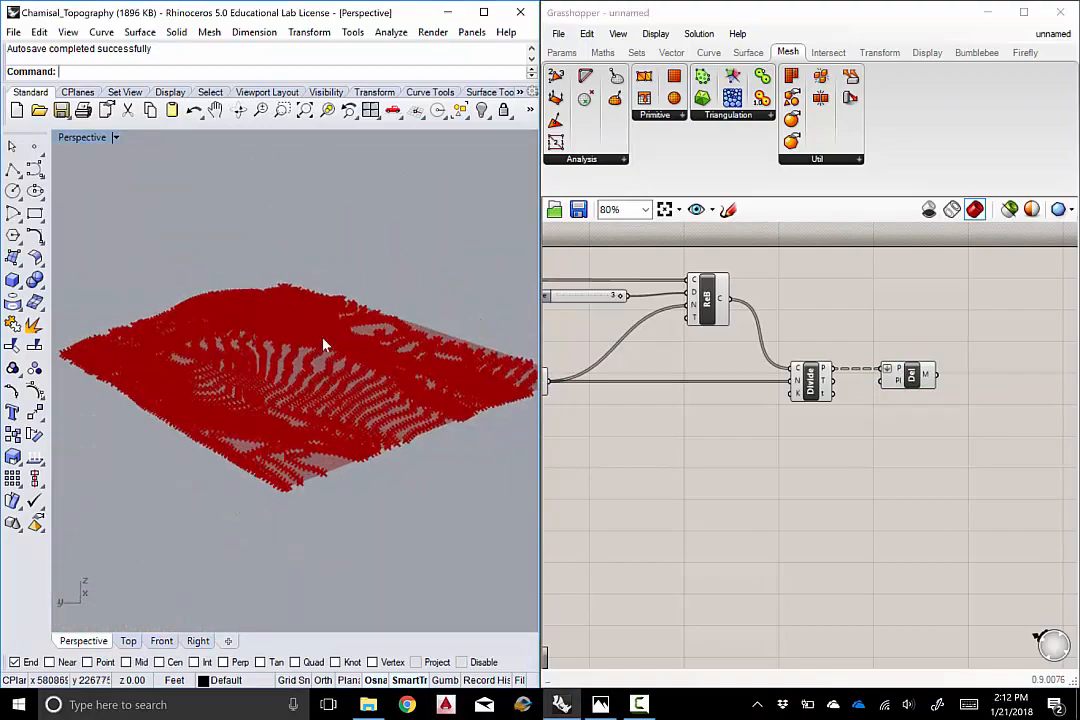
pyautogui.scroll(6, 323, 345)
pyautogui.moveTo(214, 183); pyautogui.dragTo(274, 324, button='right')
pyautogui.scroll(-3, 274, 324)
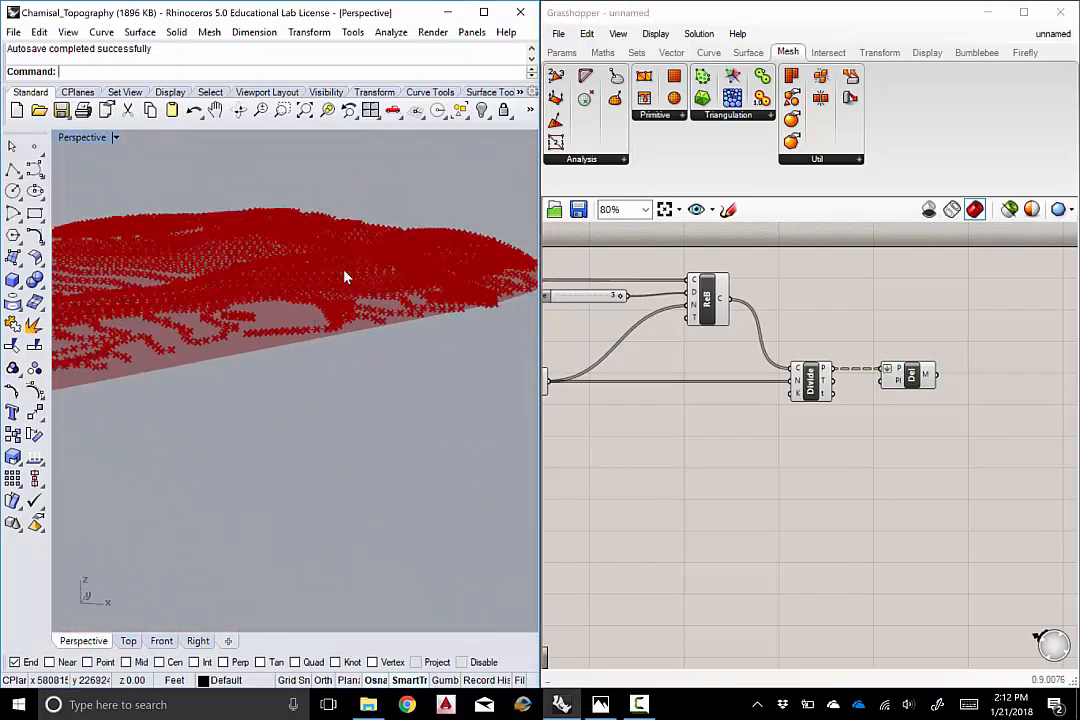
pyautogui.scroll(8, 341, 253)
pyautogui.moveTo(163, 141); pyautogui.dragTo(380, 352, button='right')
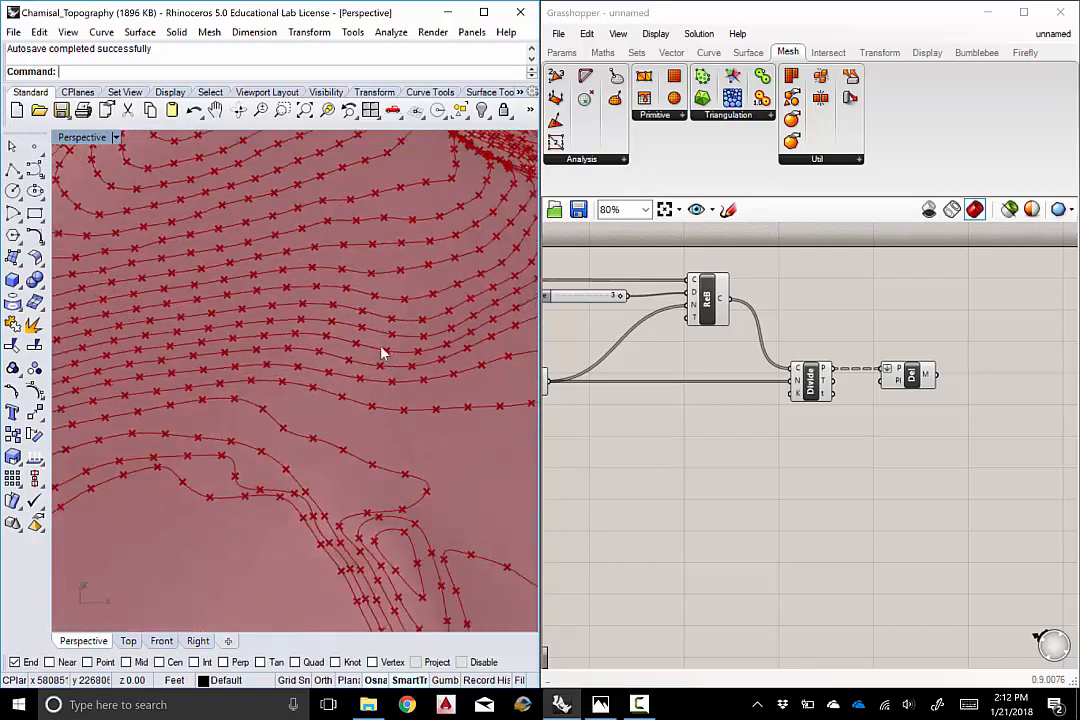
# Turn off the preview of the Divide Curve component to hide the division points in Rhino
pyautogui.moveTo(639, 344); pyautogui.dragTo(727, 372, button='right')
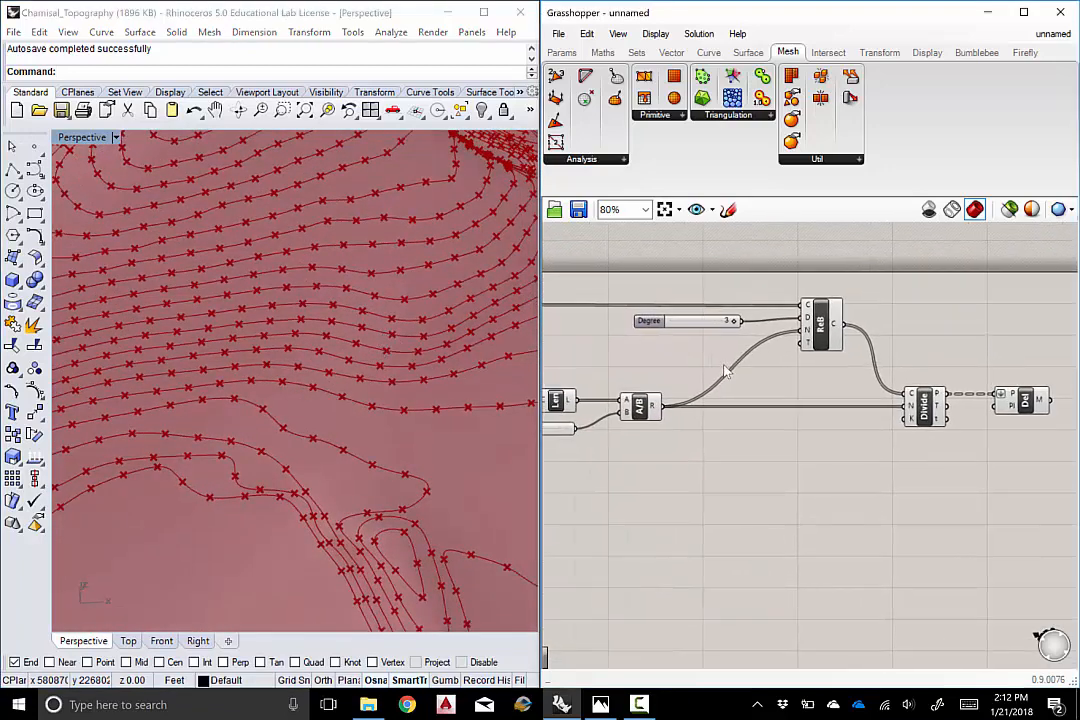
pyautogui.moveTo(822, 388); pyautogui.dragTo(714, 375, button='right')
pyautogui.click(820, 398)
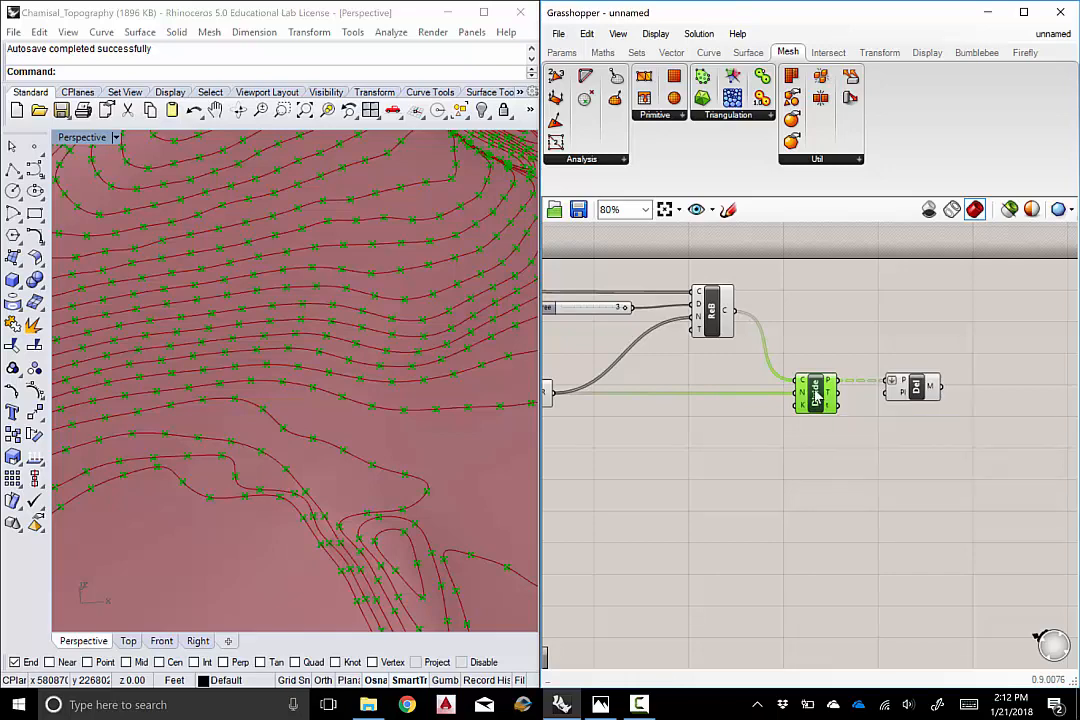
pyautogui.rightClick(815, 393)
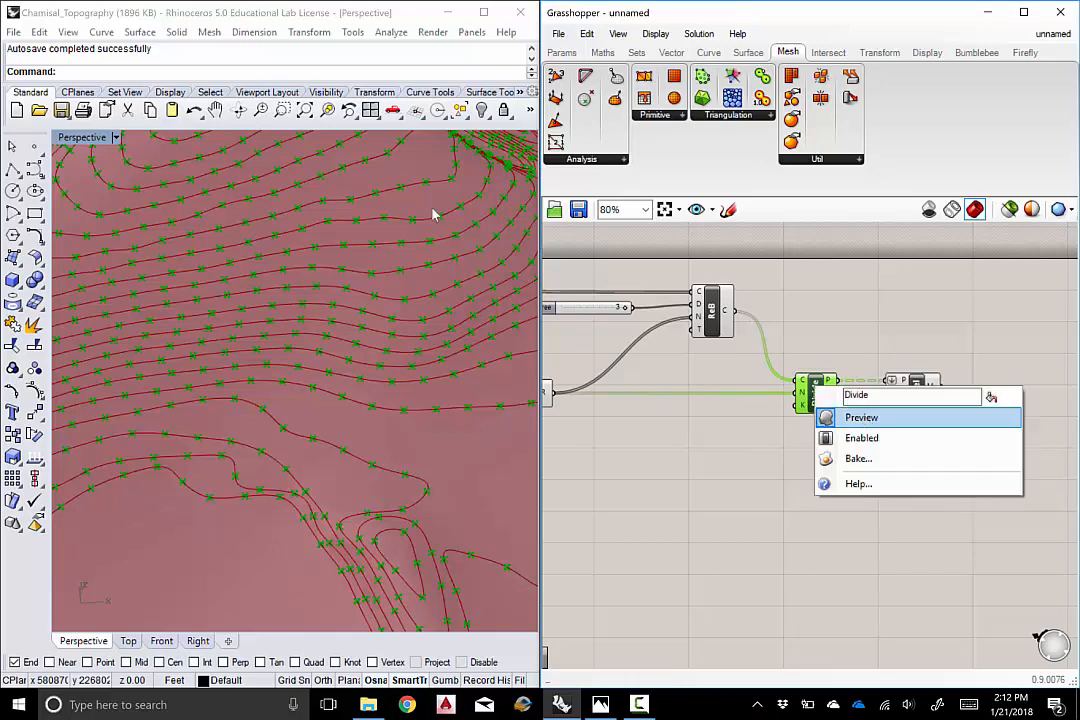
pyautogui.click(850, 417)
# Examine the terrain mesh together with the rebuilt contours in Rhino, inspecting the slopes, the ridge band and the flatter areas
pyautogui.moveTo(388, 388)
pyautogui.mouseDown(button='right')
pyautogui.moveTo(362, 357)
pyautogui.moveTo(400, 345)
pyautogui.moveTo(253, 362)
pyautogui.moveTo(284, 345)
pyautogui.moveTo(323, 393)
pyautogui.moveTo(333, 386)
pyautogui.moveTo(313, 347)
pyautogui.moveTo(270, 340)
pyautogui.moveTo(342, 350)
pyautogui.moveTo(301, 381)
pyautogui.moveTo(251, 352)
pyautogui.moveTo(370, 379)
pyautogui.mouseUp(button='right')
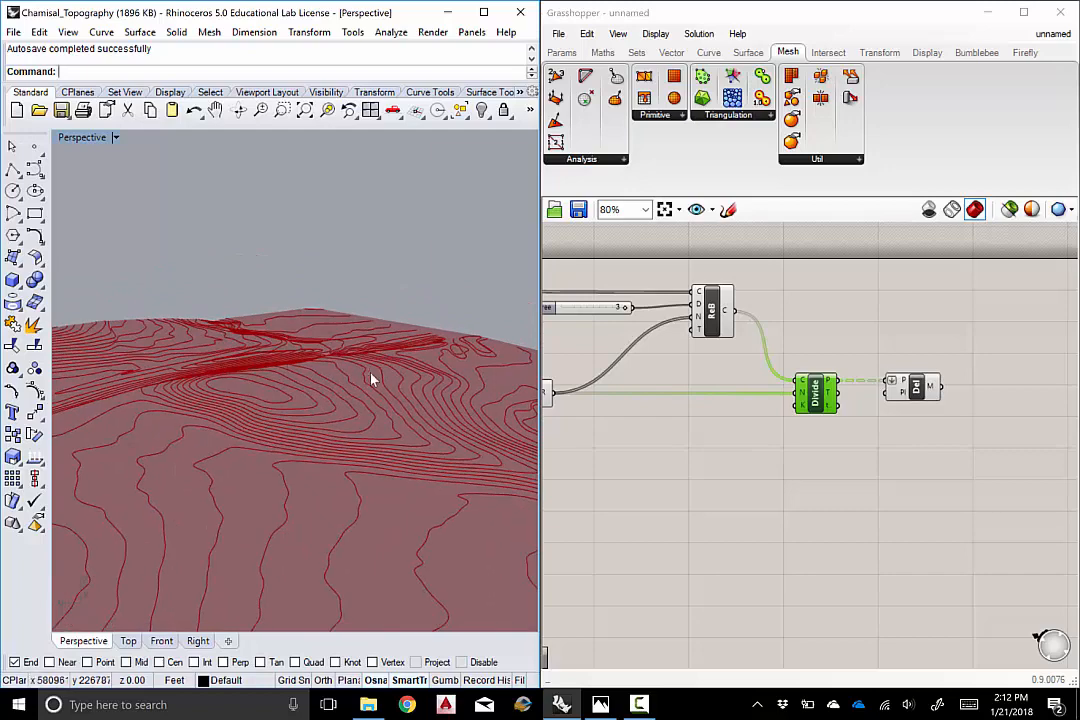
pyautogui.scroll(6, 441, 390)
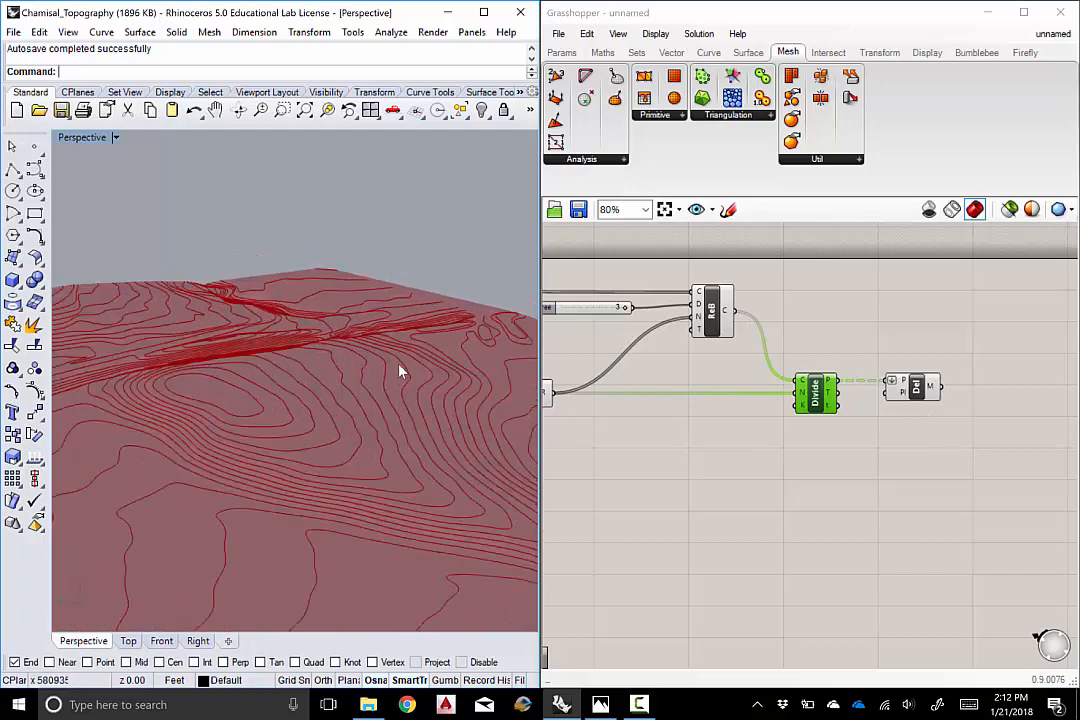
pyautogui.moveTo(390, 354); pyautogui.dragTo(262, 295, button='right')
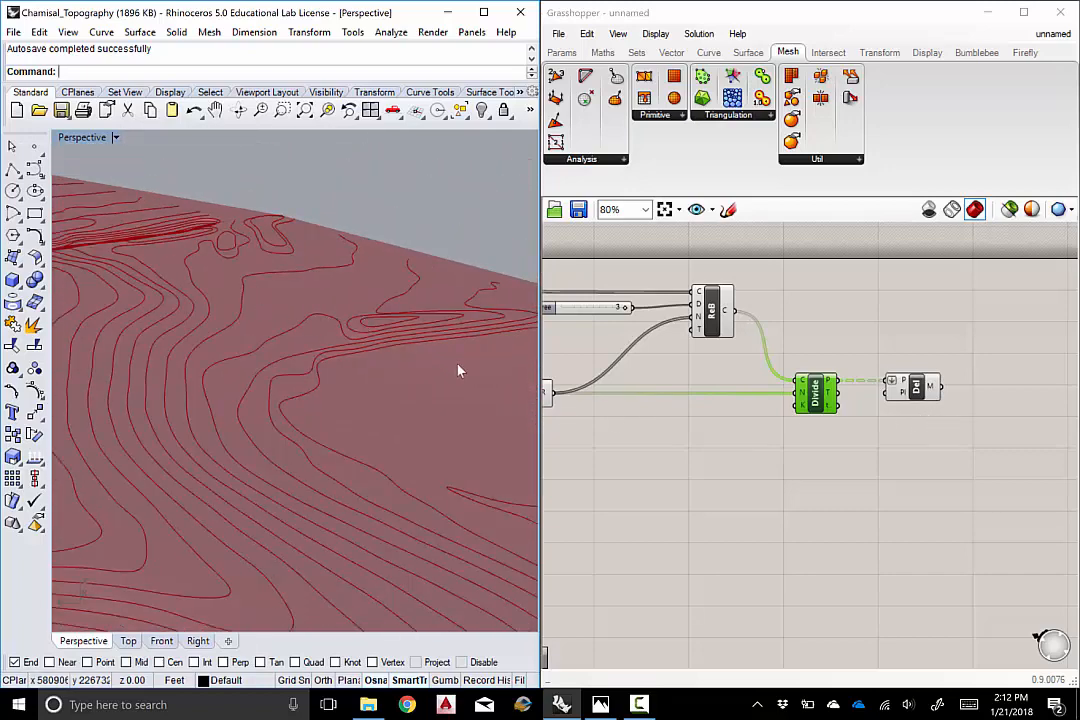
pyautogui.moveTo(333, 299); pyautogui.dragTo(378, 350, button='right')
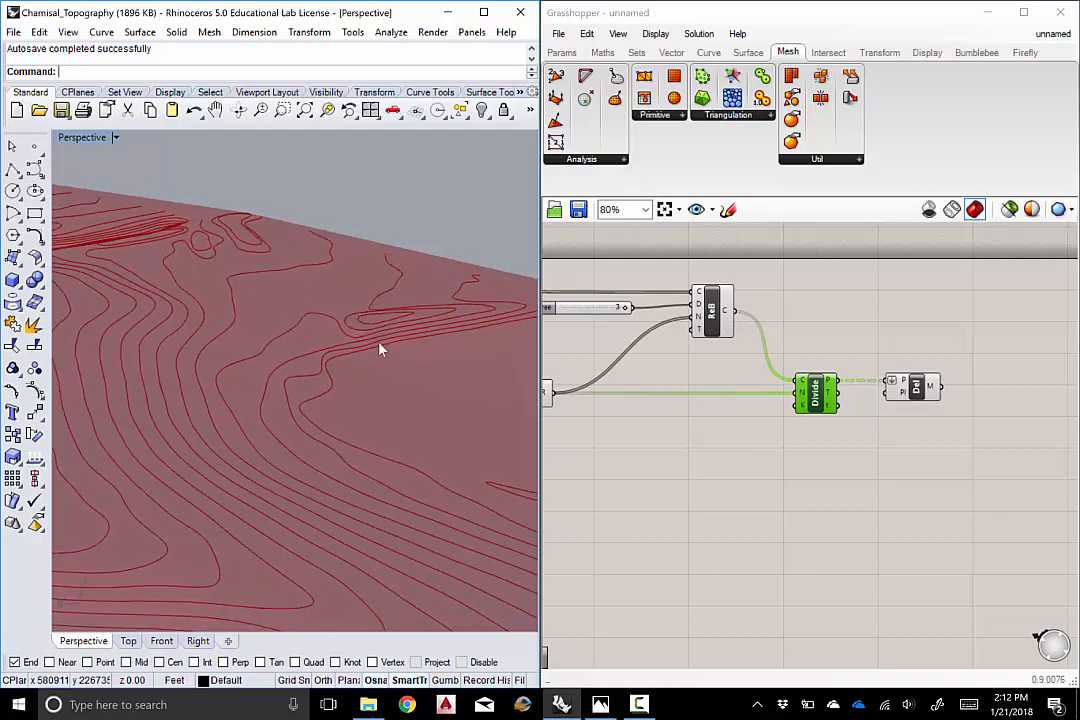
pyautogui.moveTo(446, 405); pyautogui.dragTo(386, 323, button='right')
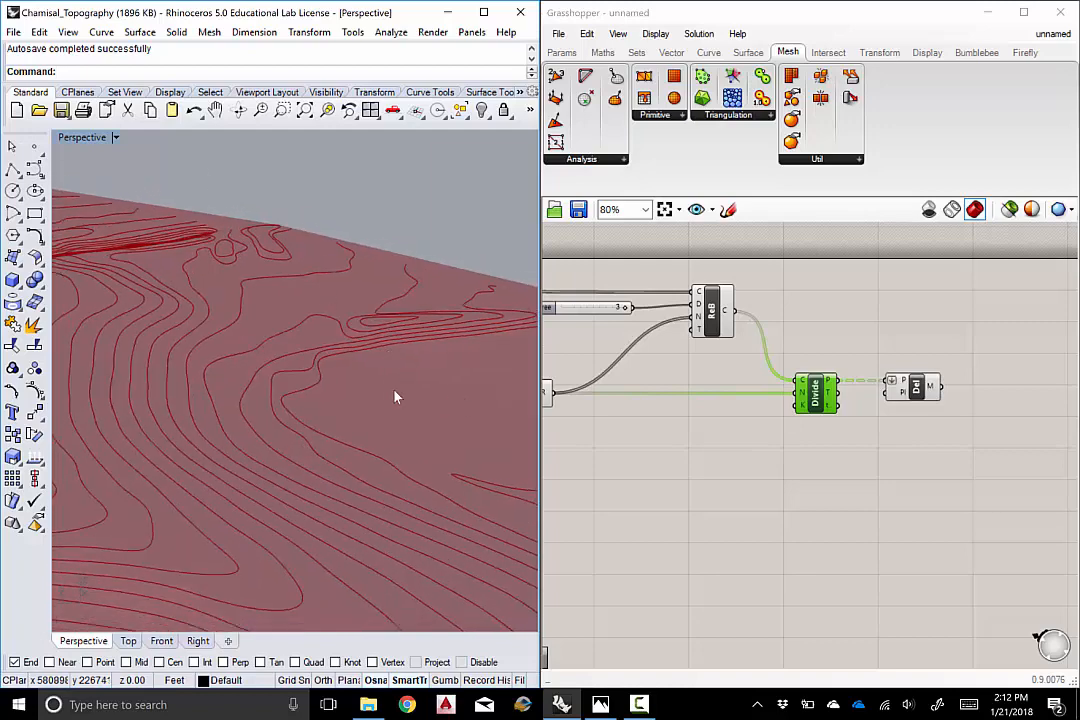
pyautogui.moveTo(395, 395); pyautogui.dragTo(398, 316, button='right')
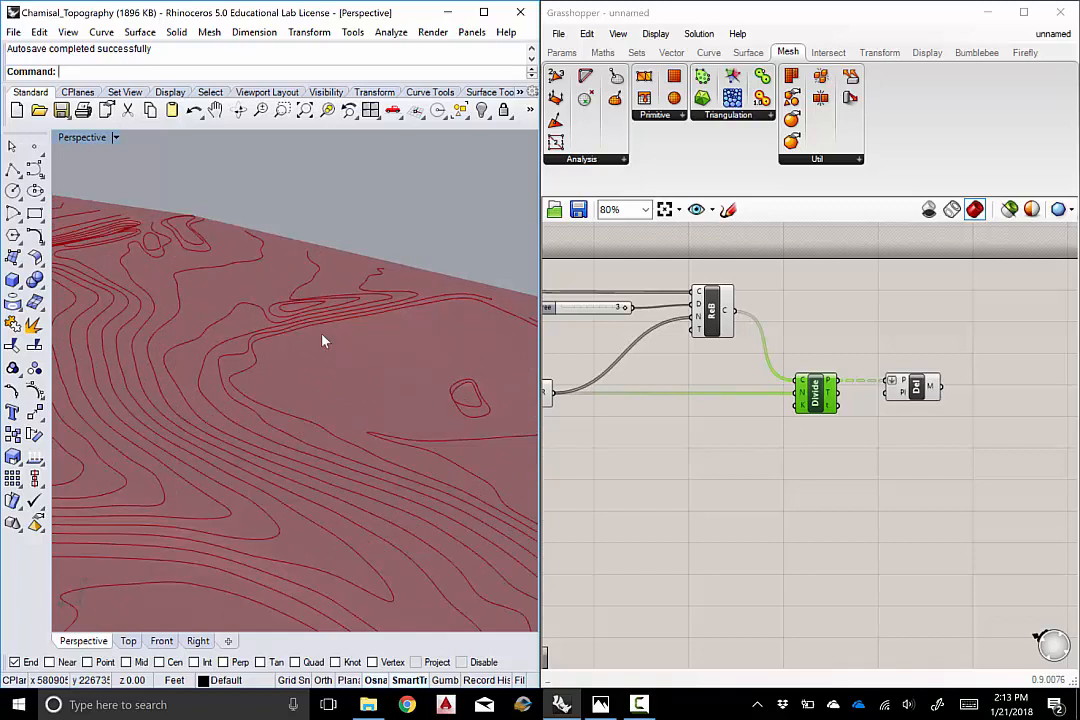
# Add a Delaunay Edges component directly below the Delaunay Mesh component on the Grasshopper canvas
pyautogui.click(918, 395)
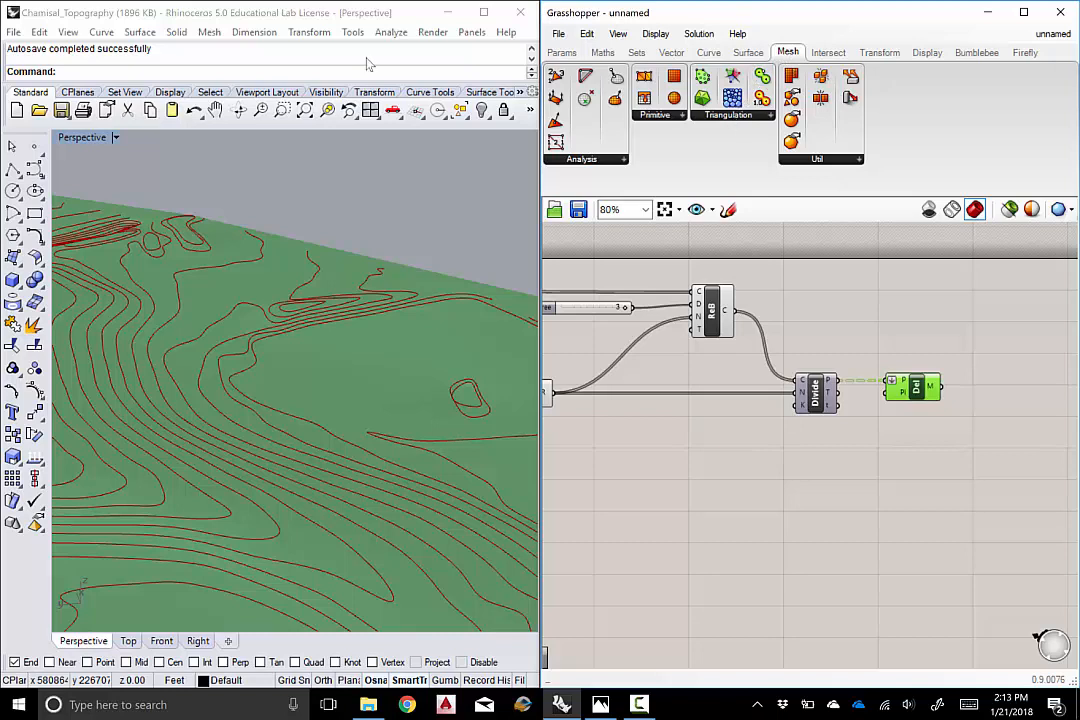
pyautogui.click(735, 116)
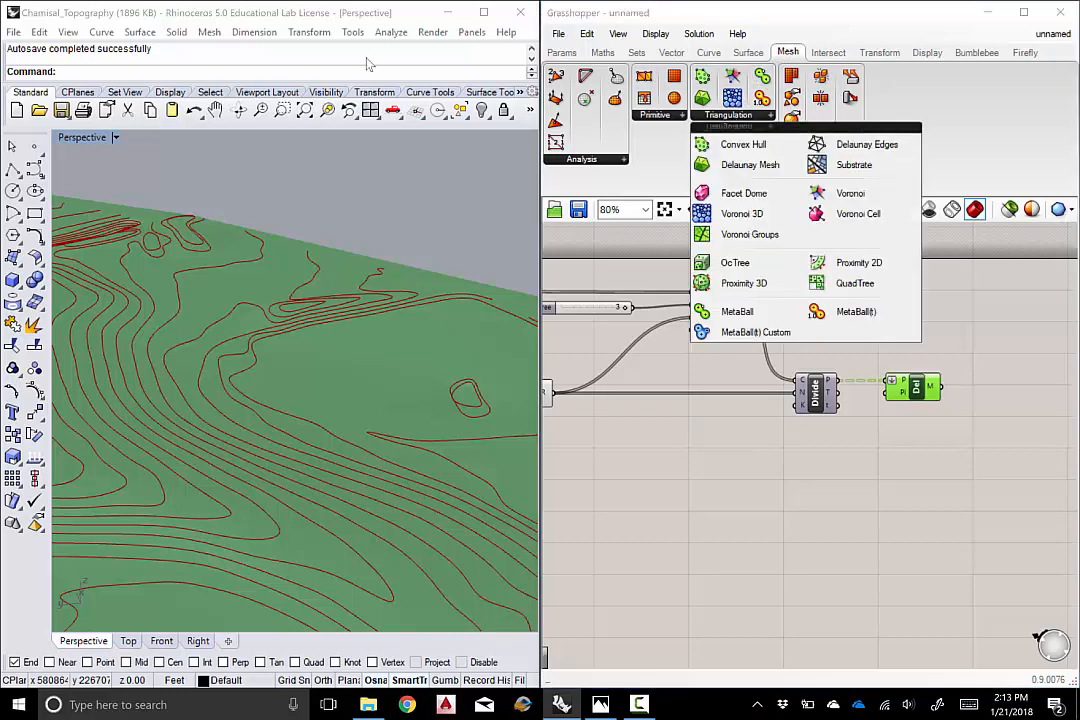
pyautogui.click(855, 146)
pyautogui.click(914, 445)
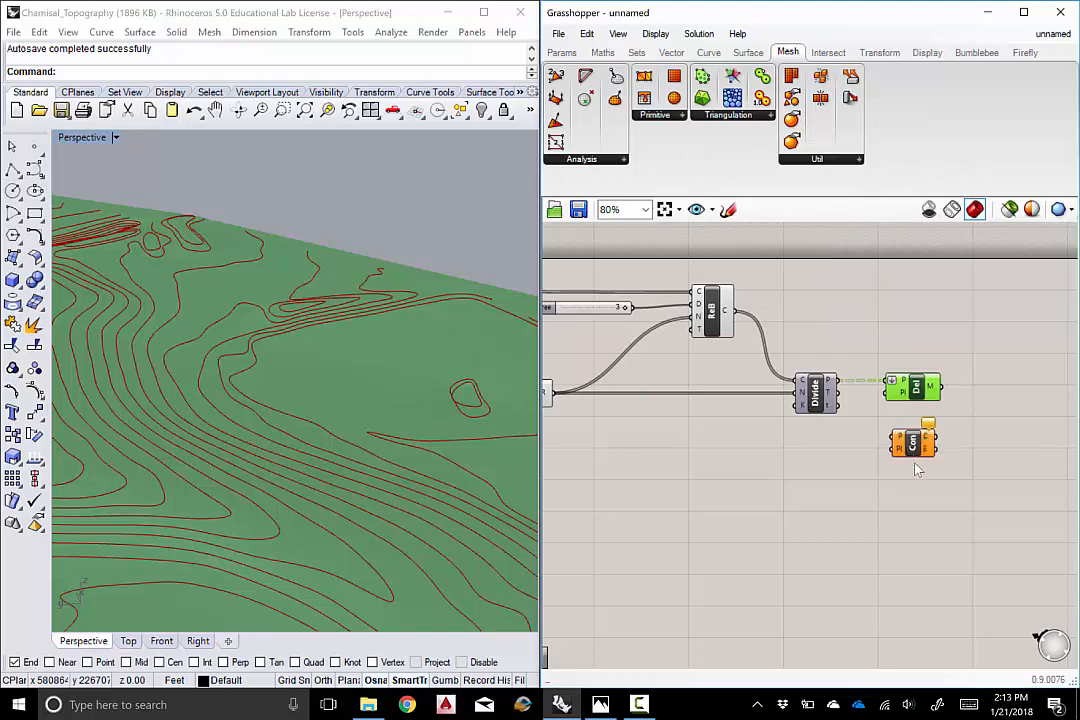
pyautogui.moveTo(912, 442); pyautogui.dragTo(914, 435)
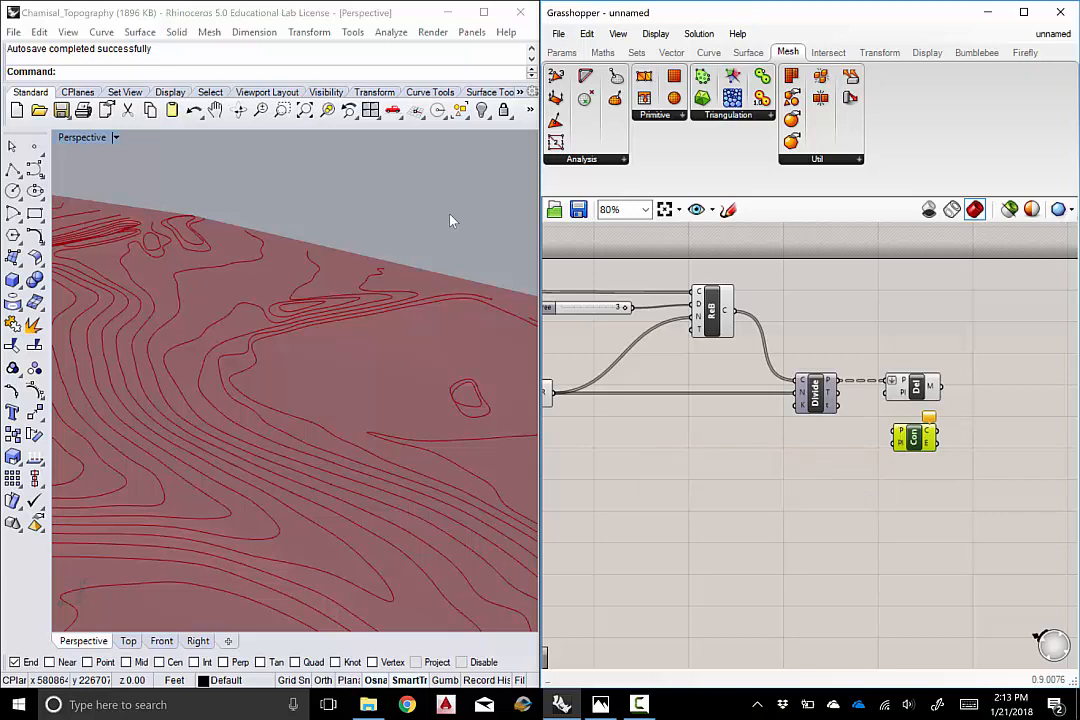
# Flatten the points input of Delaunay Edges, connect the Divide Curve points to it, and align it under Delaunay Mesh
pyautogui.rightClick(898, 431)
pyautogui.click(948, 453)
pyautogui.moveTo(917, 442); pyautogui.dragTo(918, 431)
pyautogui.click(866, 415)
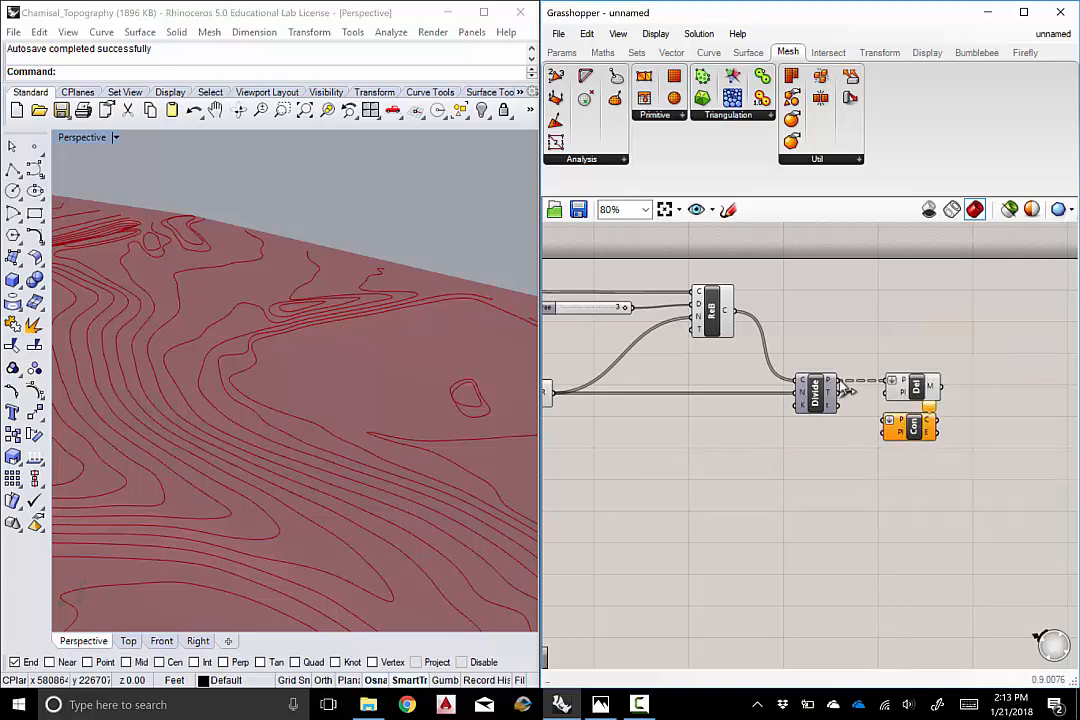
pyautogui.moveTo(840, 380); pyautogui.dragTo(860, 362)
pyautogui.moveTo(860, 362); pyautogui.dragTo(883, 428)
pyautogui.click(915, 430)
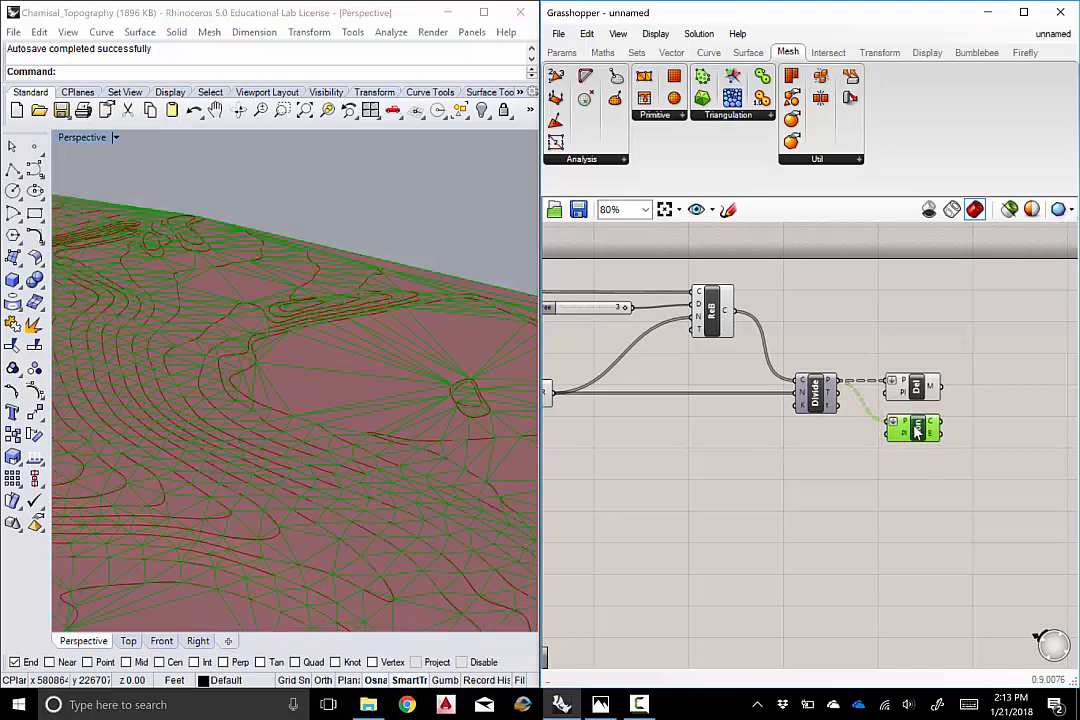
# Highlight the Delaunay Edges output and compare the triangulation with the rebuilt contours in Rhino, then deselect the component
pyautogui.click(918, 477)
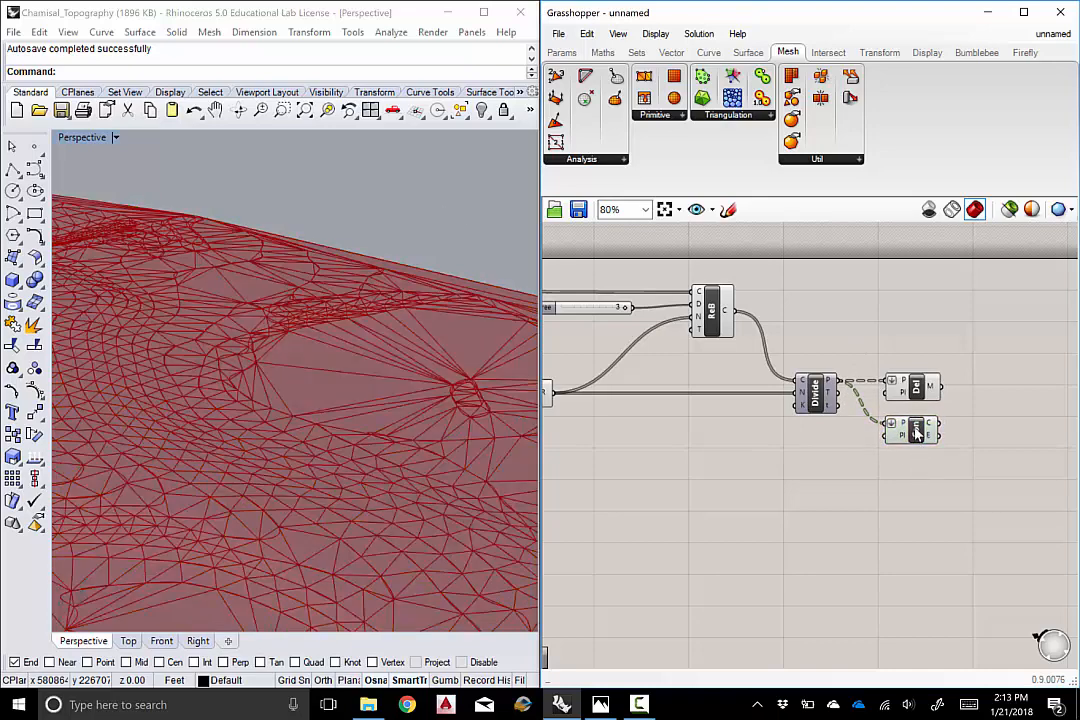
pyautogui.click(918, 432)
pyautogui.moveTo(363, 344); pyautogui.dragTo(337, 414, button='right')
pyautogui.scroll(-6, 414, 357)
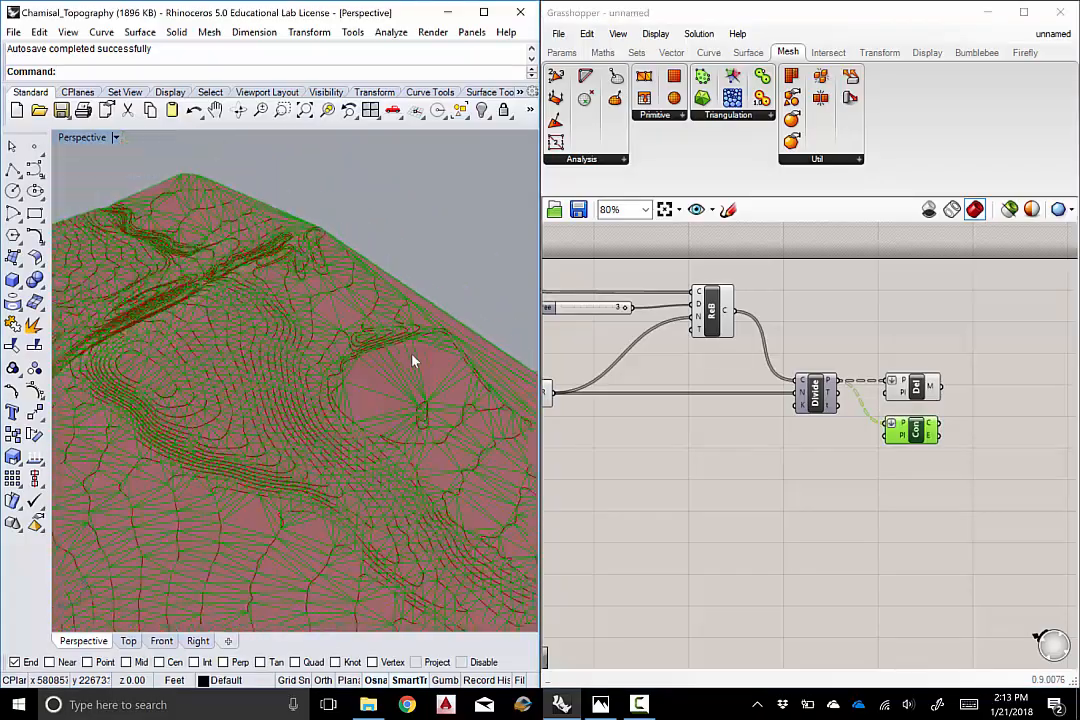
pyautogui.scroll(6, 222, 295)
pyautogui.scroll(4, 222, 295)
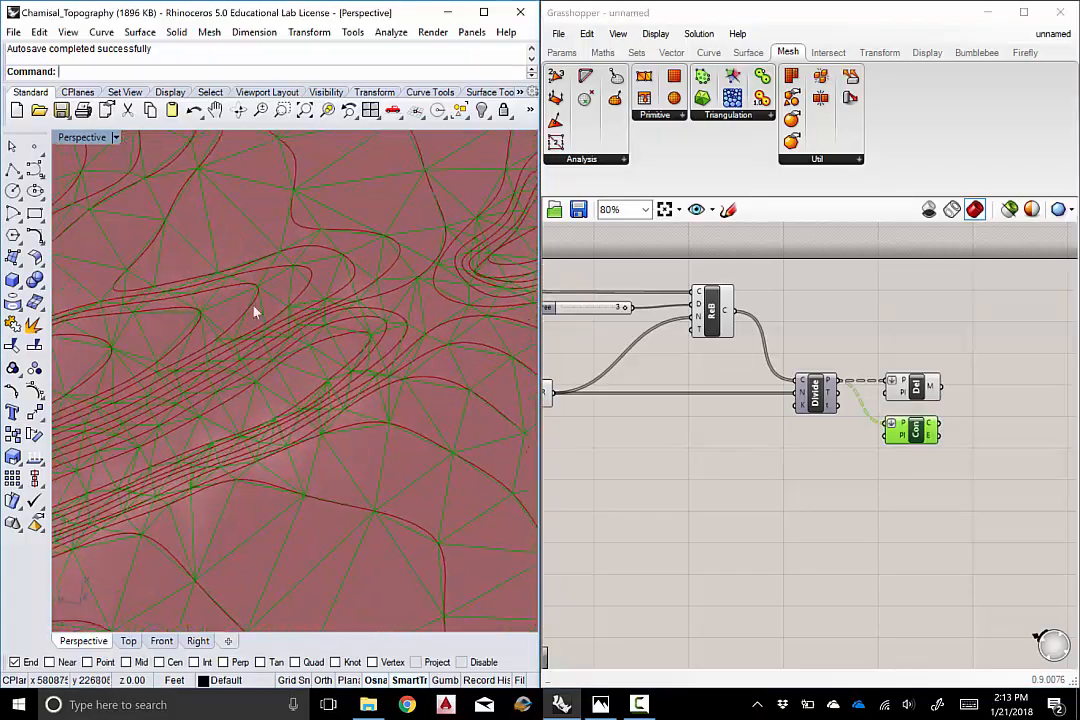
pyautogui.scroll(-6, 253, 309)
pyautogui.click(880, 487)
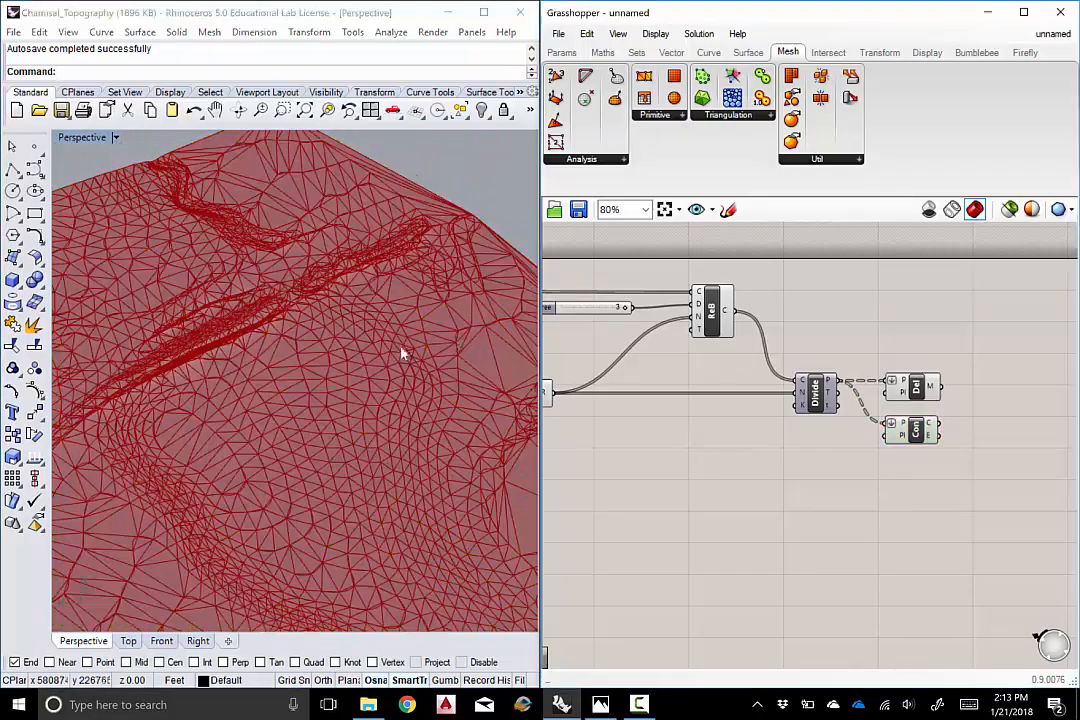
# Examine the Delaunay edges over the terrain mesh in Rhino, comparing triangle density on the slopes with the large flat area
pyautogui.moveTo(401, 352); pyautogui.dragTo(430, 294, button='right')
pyautogui.scroll(-4, 313, 362)
pyautogui.moveTo(313, 362); pyautogui.dragTo(403, 412, button='right')
pyautogui.scroll(6, 300, 347)
pyautogui.scroll(-5, 321, 389)
pyautogui.moveTo(321, 389); pyautogui.dragTo(400, 318, button='right')
pyautogui.scroll(5, 305, 376)
pyautogui.scroll(-5, 320, 385)
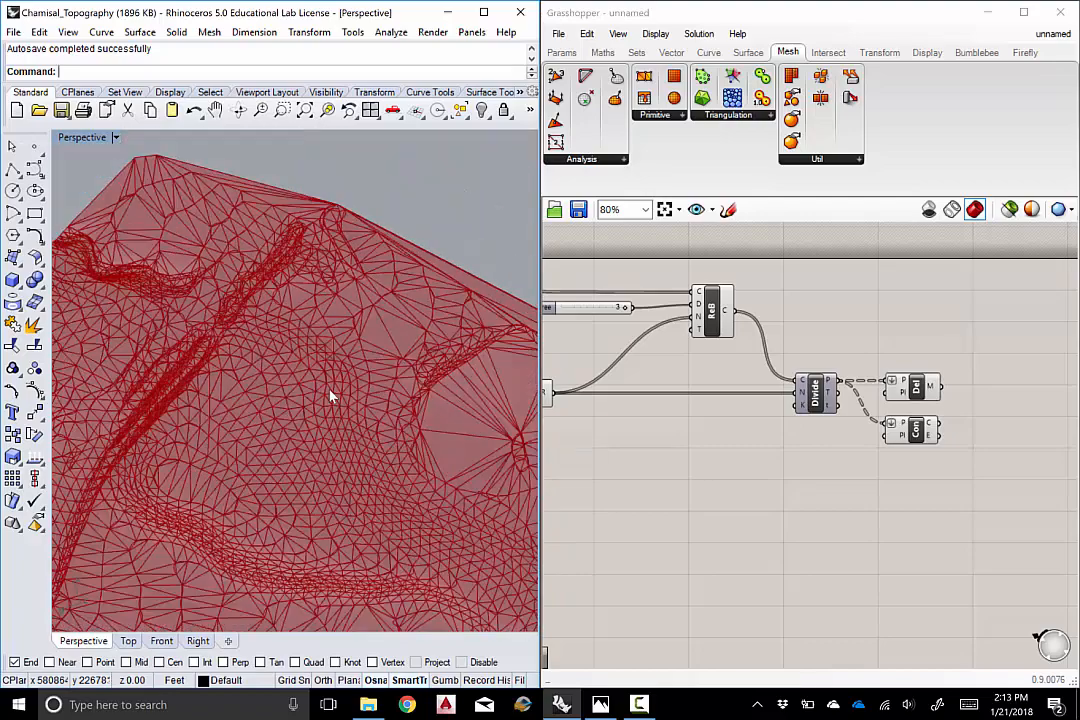
pyautogui.scroll(5, 306, 386)
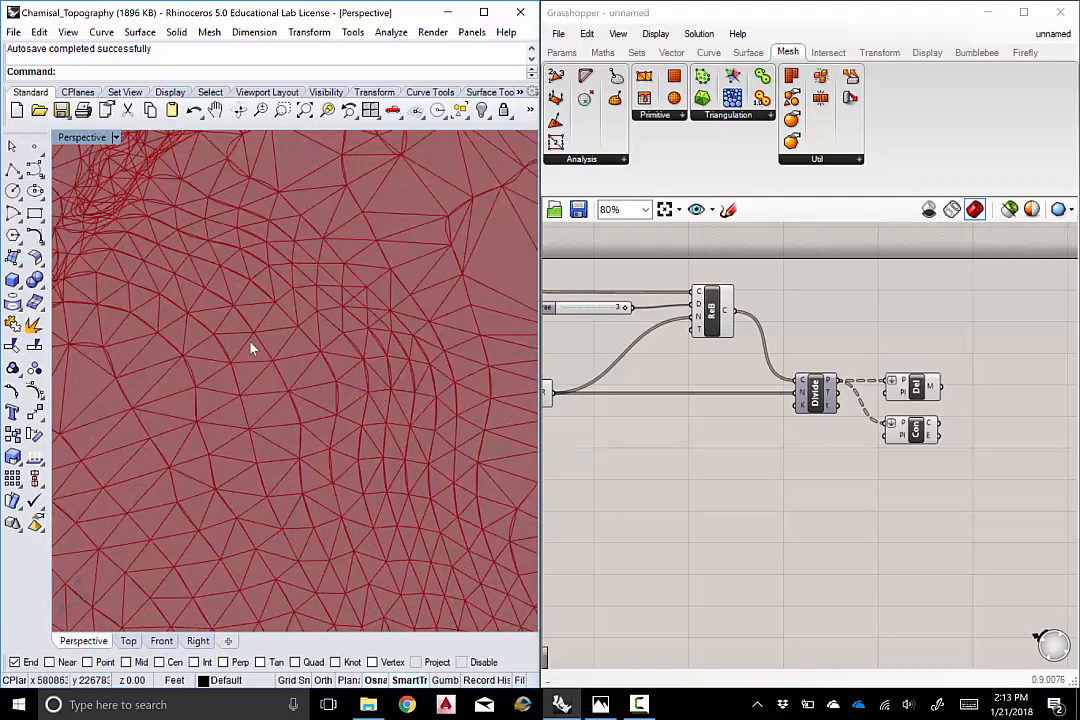
pyautogui.scroll(-3, 345, 374)
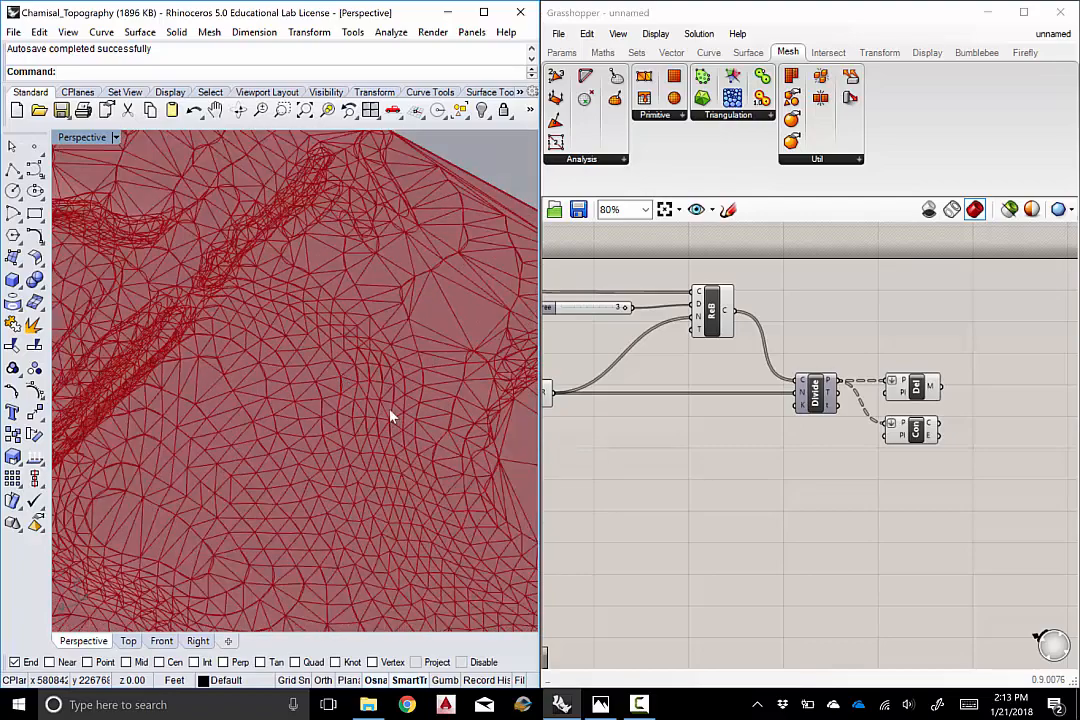
pyautogui.scroll(-3, 352, 390)
pyautogui.scroll(5, 352, 390)
pyautogui.scroll(-4, 320, 360)
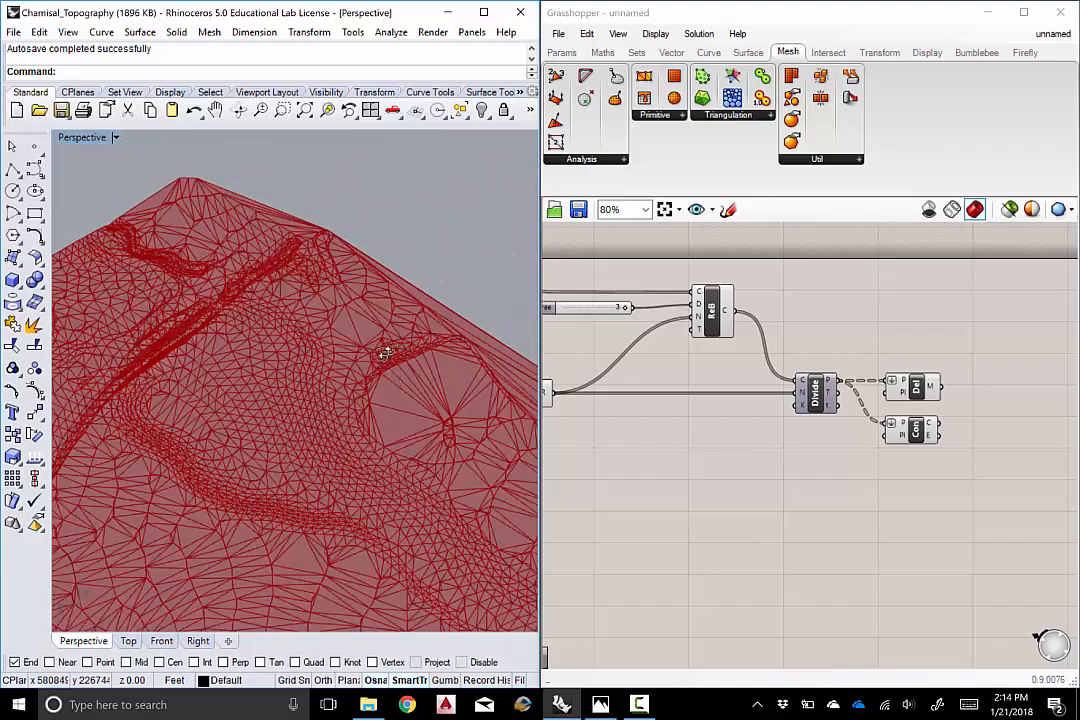
pyautogui.scroll(3, 422, 369)
pyautogui.scroll(-3, 444, 364)
pyautogui.scroll(4, 441, 404)
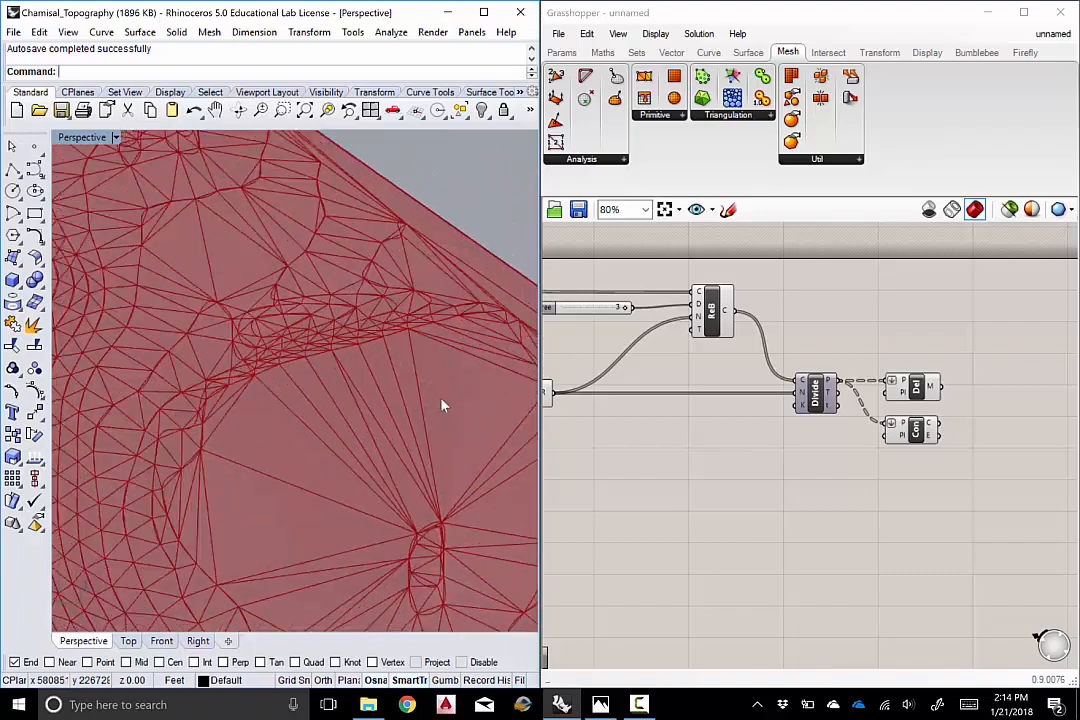
pyautogui.scroll(-6, 370, 440)
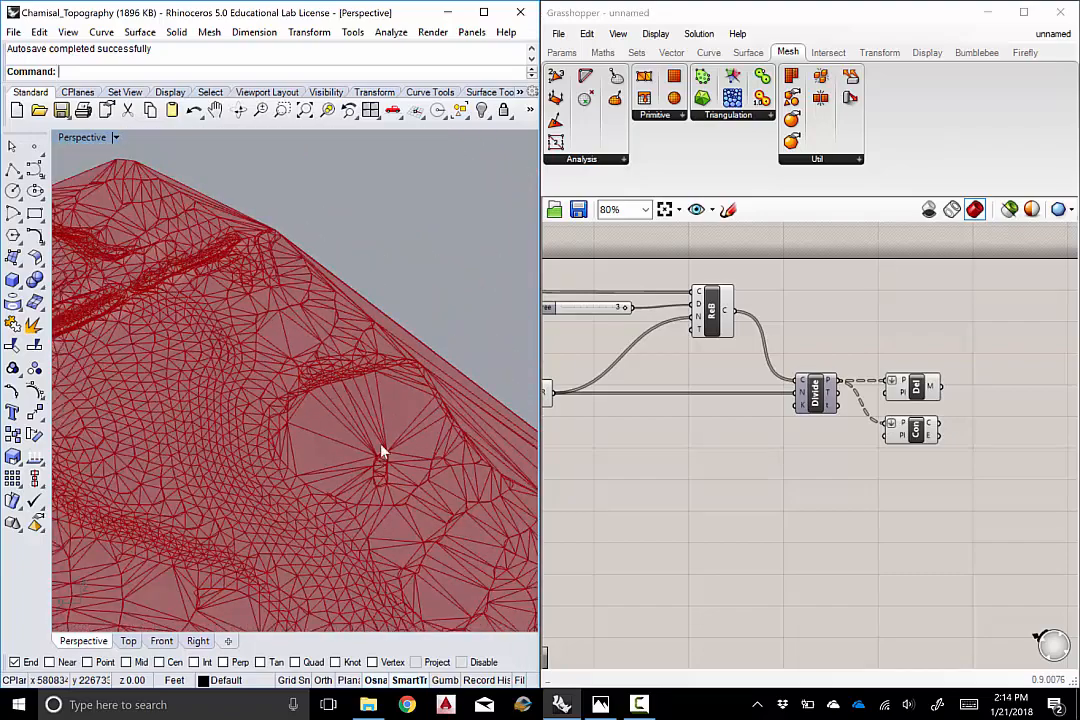
# Inspect the triangulated terrain along the ridge band, over its full extent and from low oblique angles in Rhino
pyautogui.scroll(6, 282, 457)
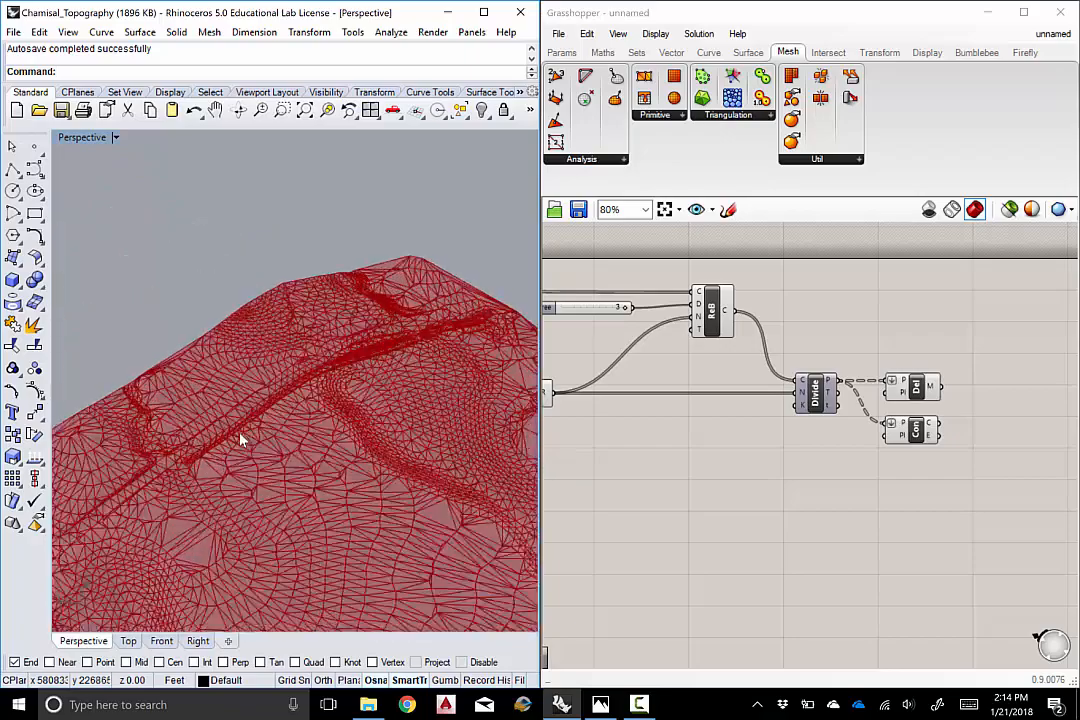
pyautogui.scroll(-1, 323, 400)
pyautogui.moveTo(348, 385); pyautogui.dragTo(364, 376, button='right')
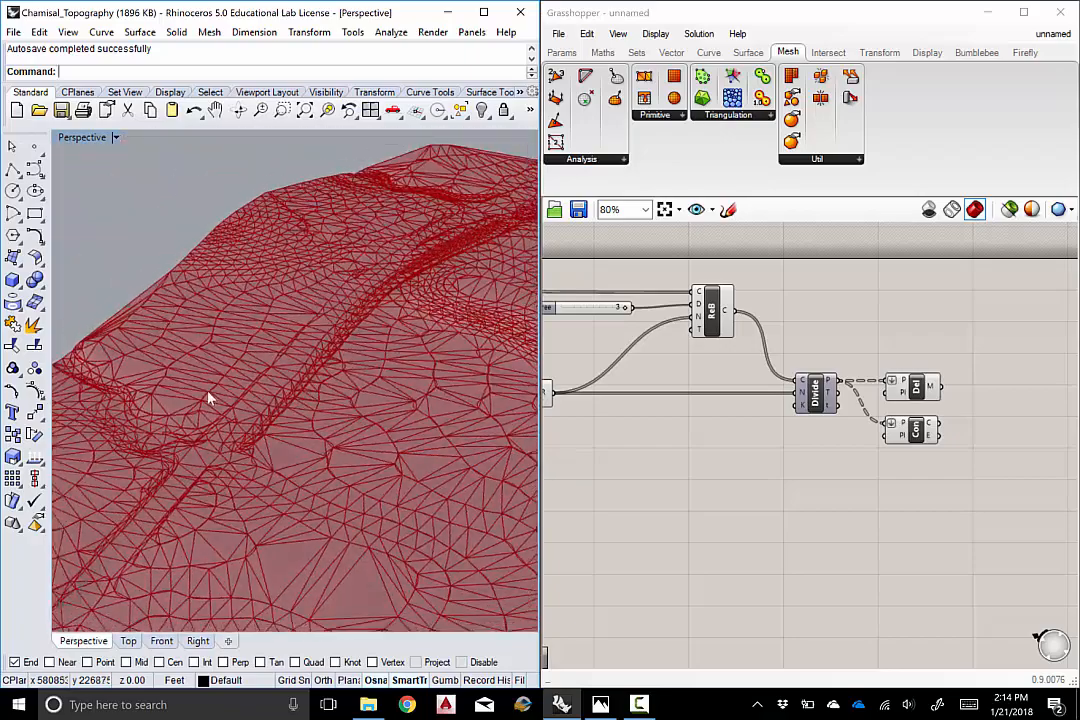
pyautogui.scroll(1, 208, 397)
pyautogui.moveTo(224, 405); pyautogui.dragTo(253, 386, button='right')
pyautogui.scroll(2, 355, 365)
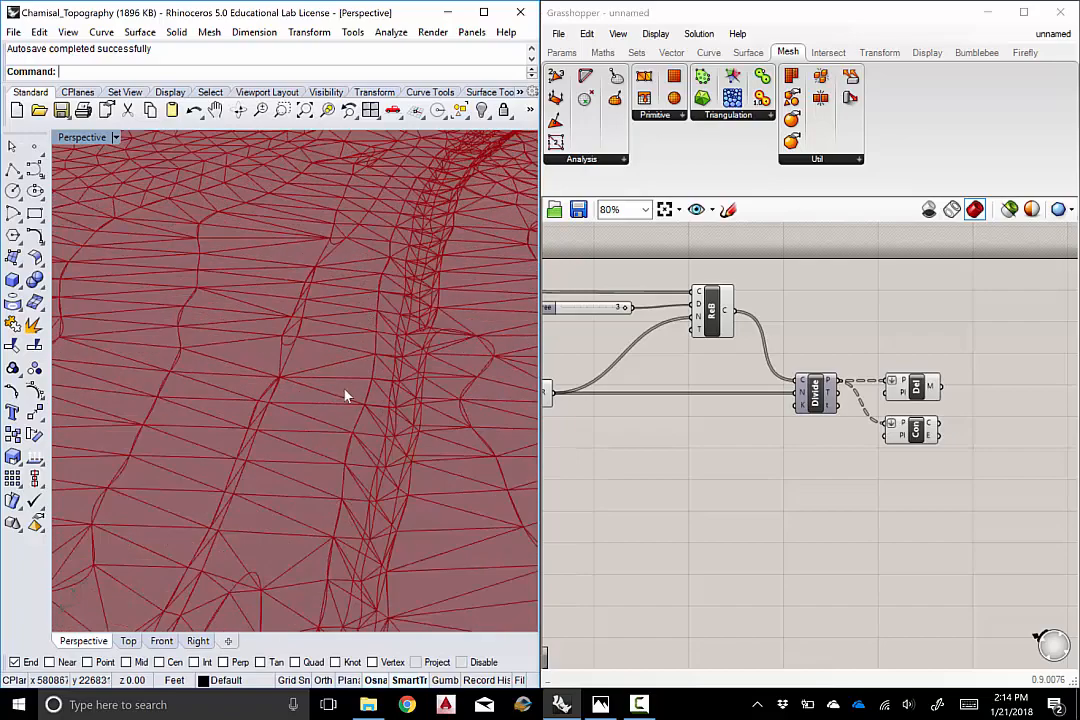
pyautogui.scroll(-3, 309, 446)
pyautogui.moveTo(347, 418); pyautogui.dragTo(357, 345, button='right')
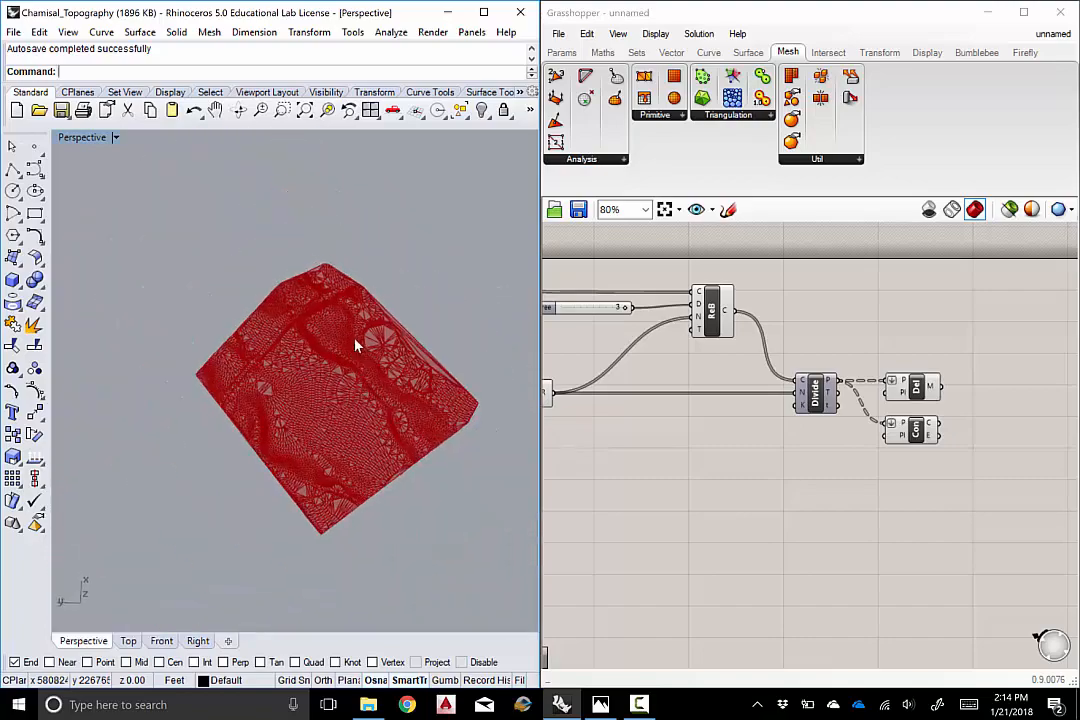
pyautogui.scroll(6, 357, 345)
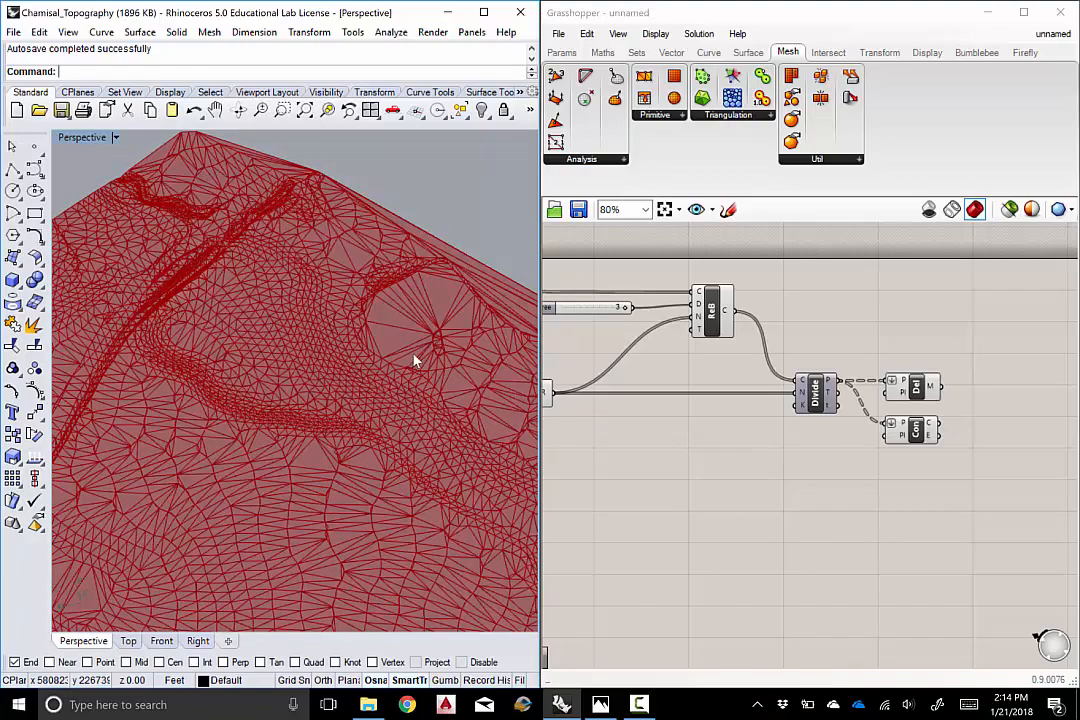
pyautogui.scroll(-5, 313, 330)
pyautogui.moveTo(313, 330)
pyautogui.mouseDown(button='right')
pyautogui.moveTo(353, 343)
pyautogui.moveTo(335, 343)
pyautogui.moveTo(359, 357)
pyautogui.moveTo(326, 341)
pyautogui.mouseUp(button='right')
pyautogui.scroll(2, 335, 343)
pyautogui.scroll(-5, 326, 341)
pyautogui.moveTo(356, 392); pyautogui.dragTo(350, 362, button='right')
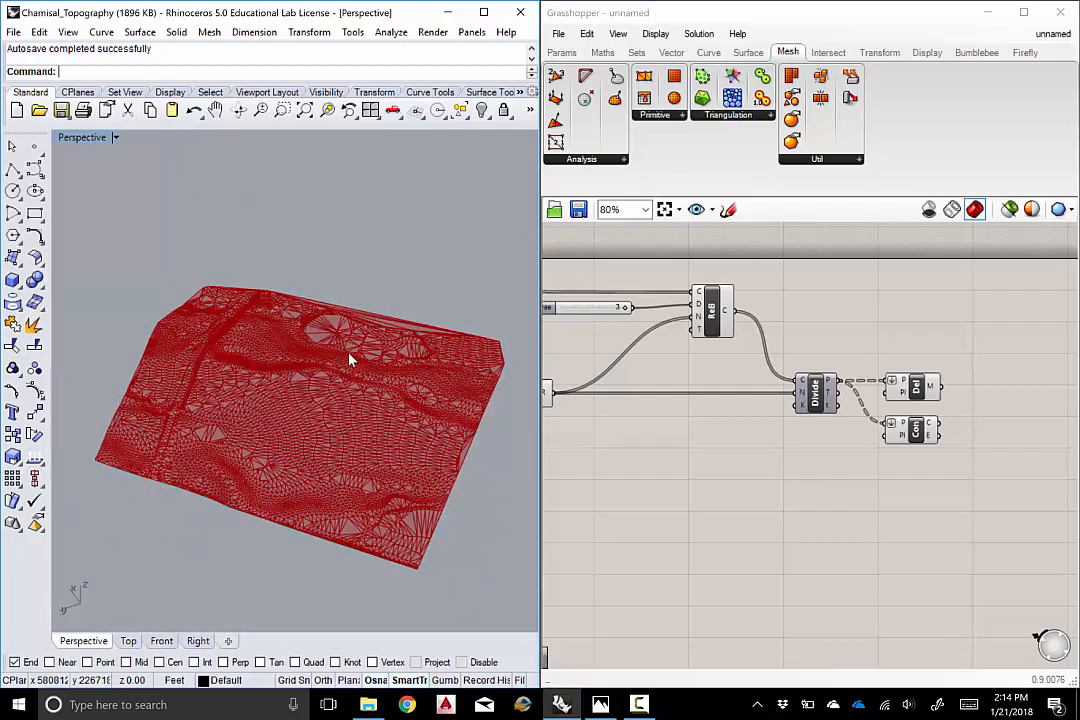
pyautogui.scroll(3, 348, 385)
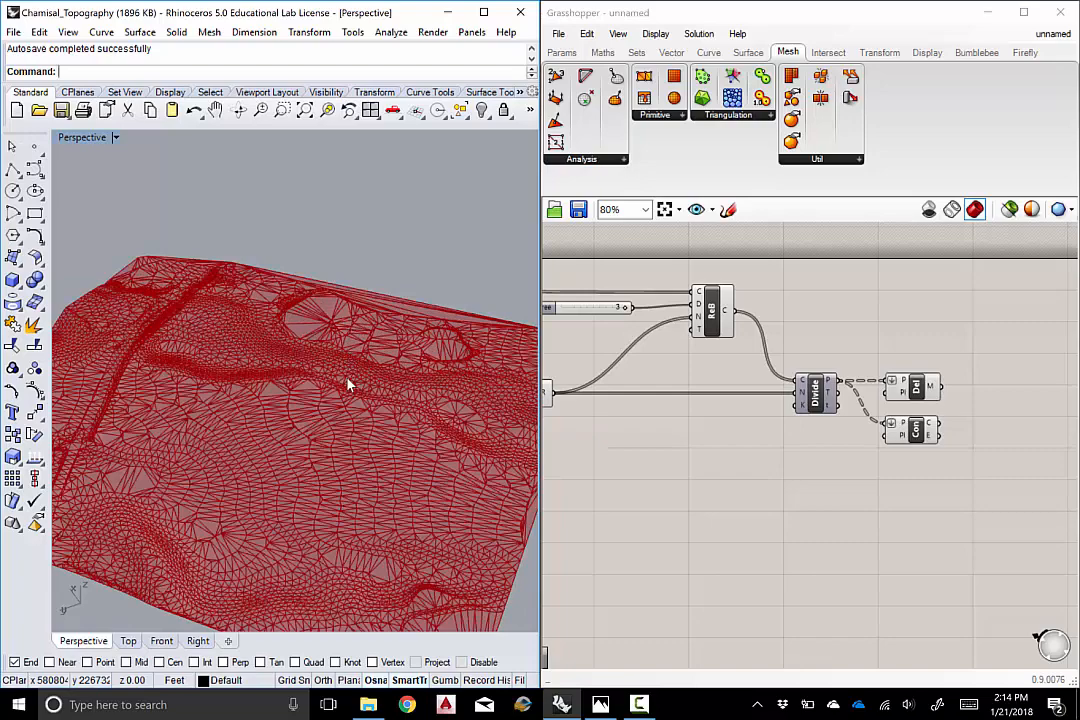
pyautogui.moveTo(308, 316); pyautogui.dragTo(298, 298, button='right')
pyautogui.scroll(7, 180, 341)
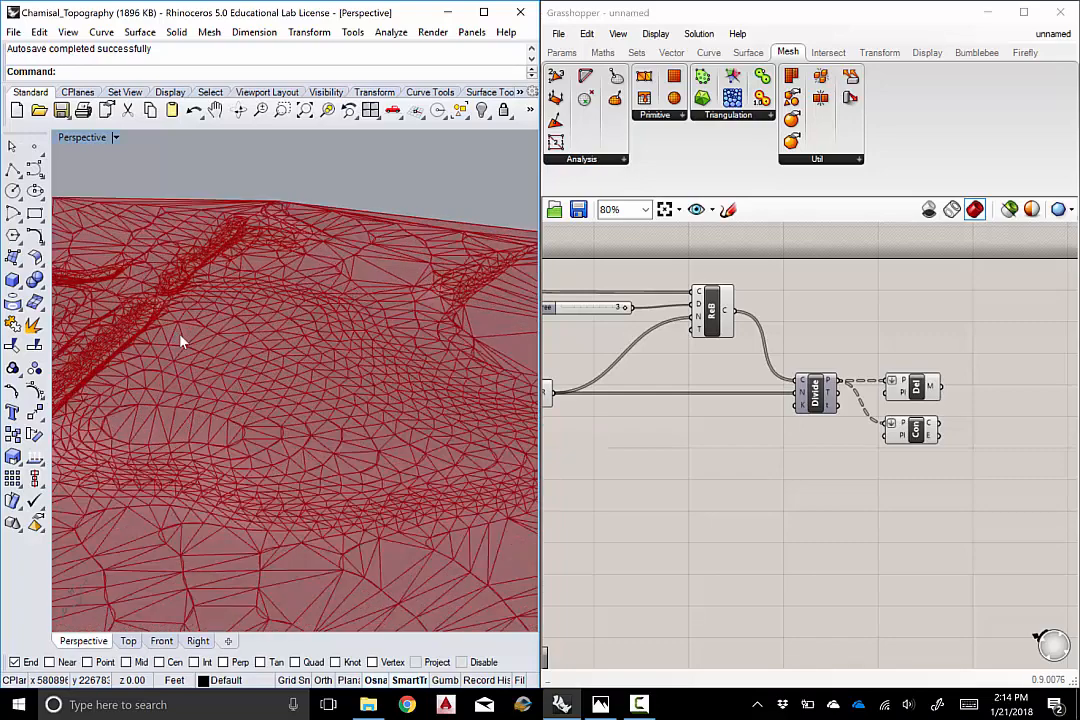
pyautogui.moveTo(181, 342); pyautogui.dragTo(202, 334, button='right')
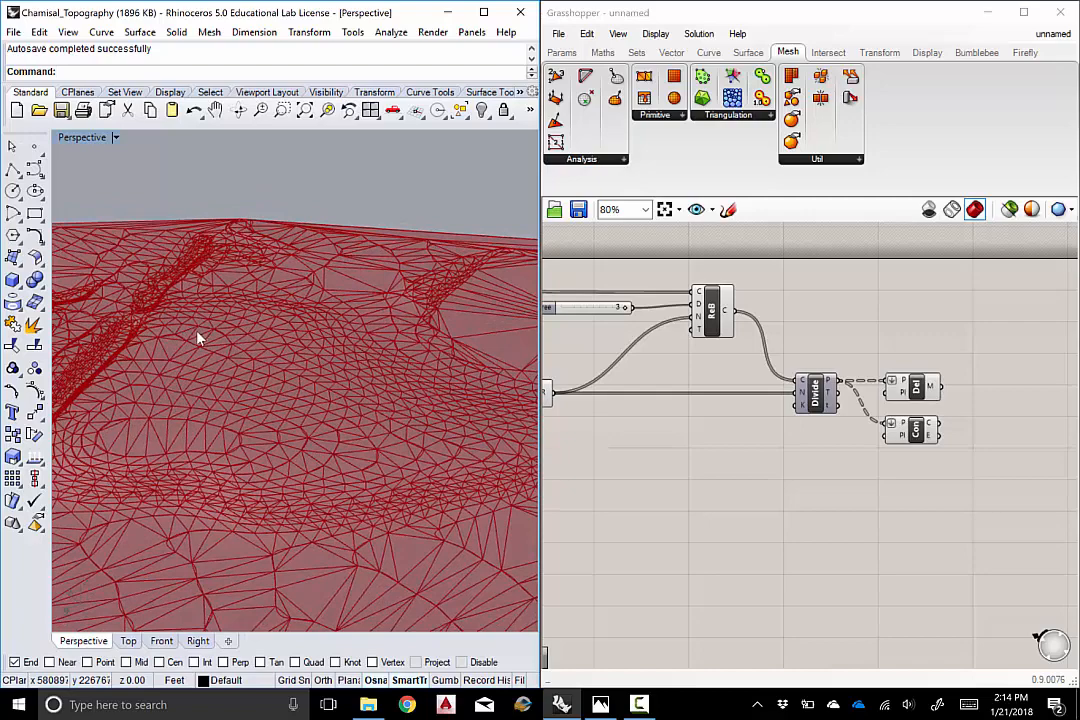
pyautogui.moveTo(316, 345); pyautogui.dragTo(273, 357, button='right')
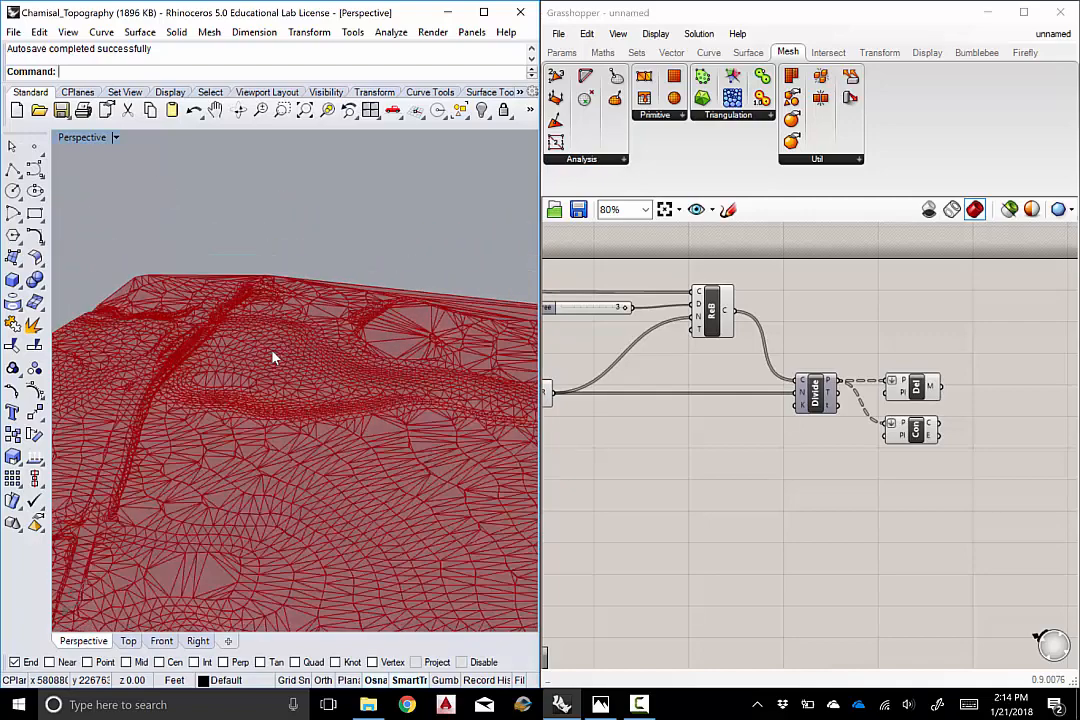
pyautogui.rightClick(377, 370)
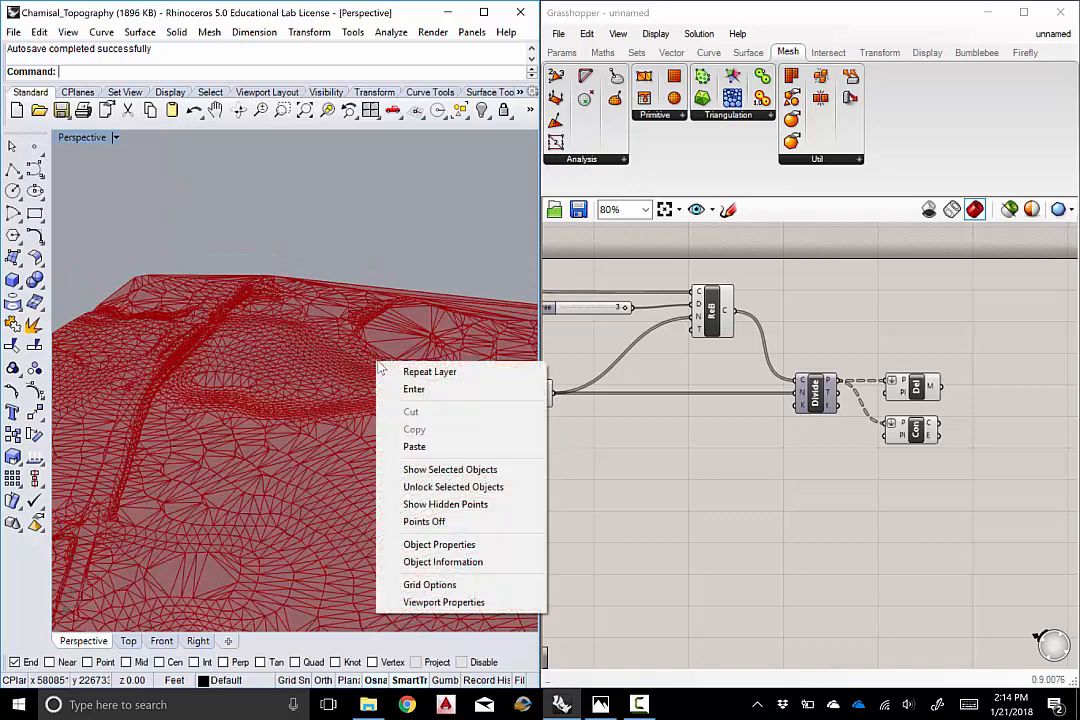
pyautogui.click(375, 280)
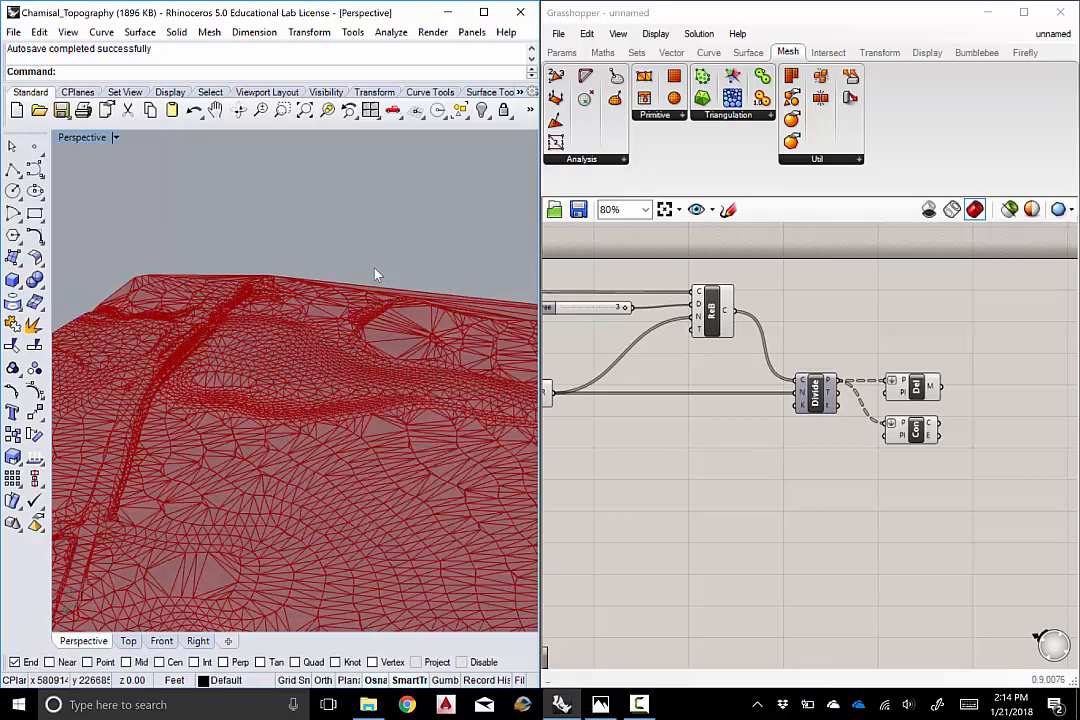